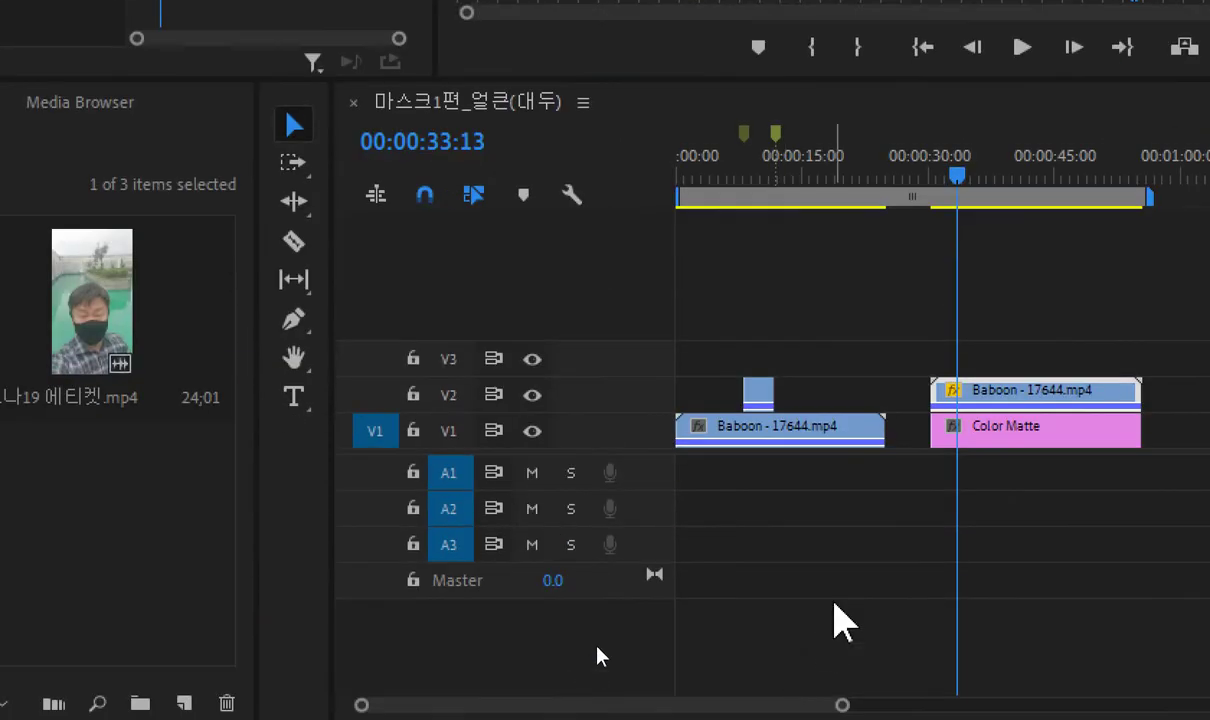
# Reposition the upper Baboon clip's elliptical opacity mask over the white baboon, widen it around the neighbouring baboon, and save the project
pyautogui.click(975, 433)
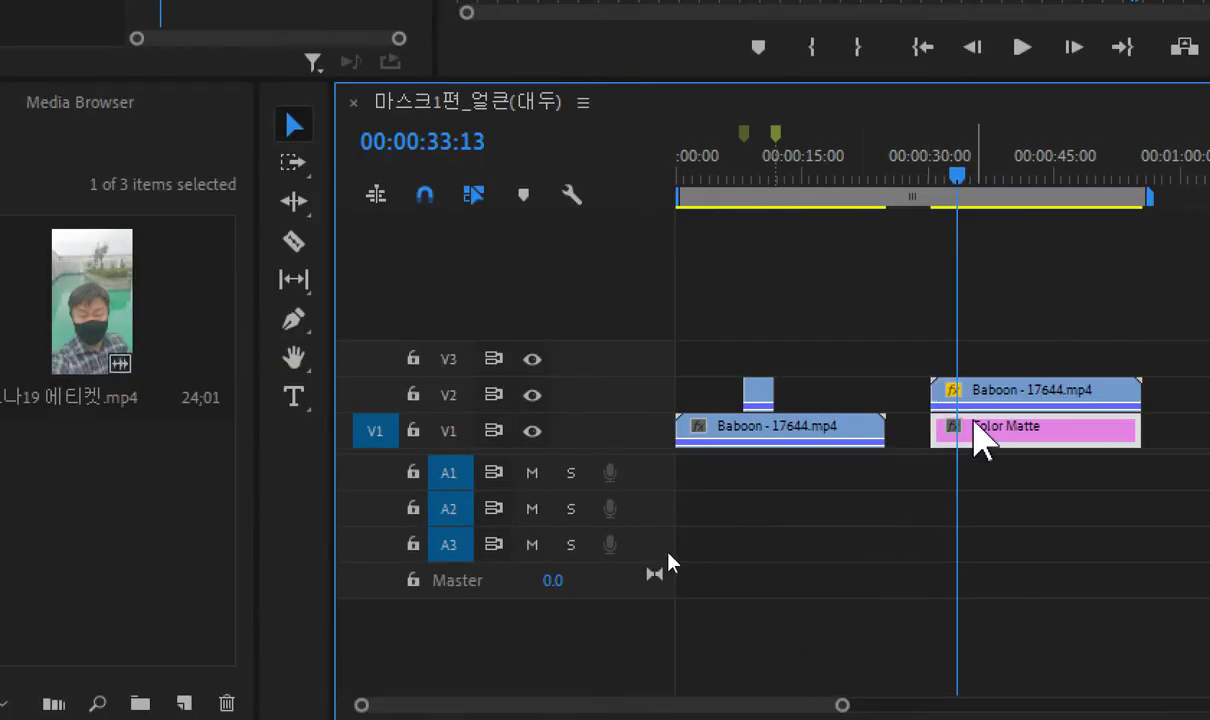
pyautogui.click(990, 400)
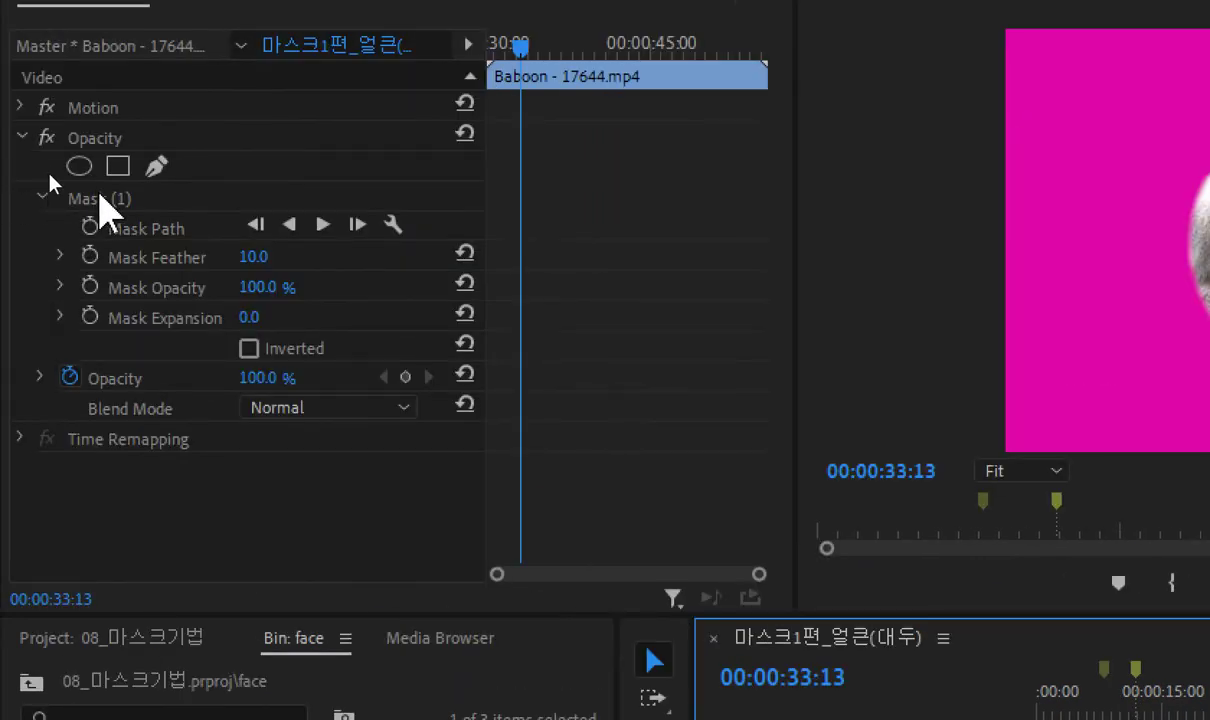
pyautogui.click(100, 198)
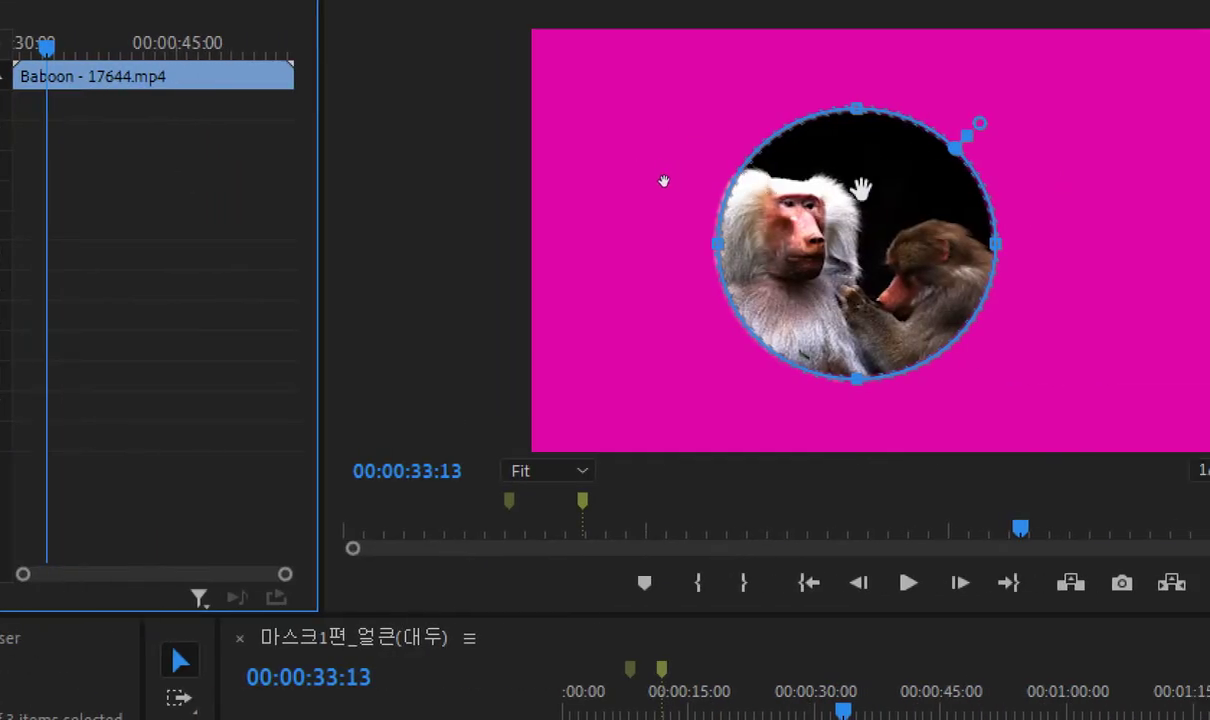
pyautogui.moveTo(837, 227); pyautogui.dragTo(806, 222)
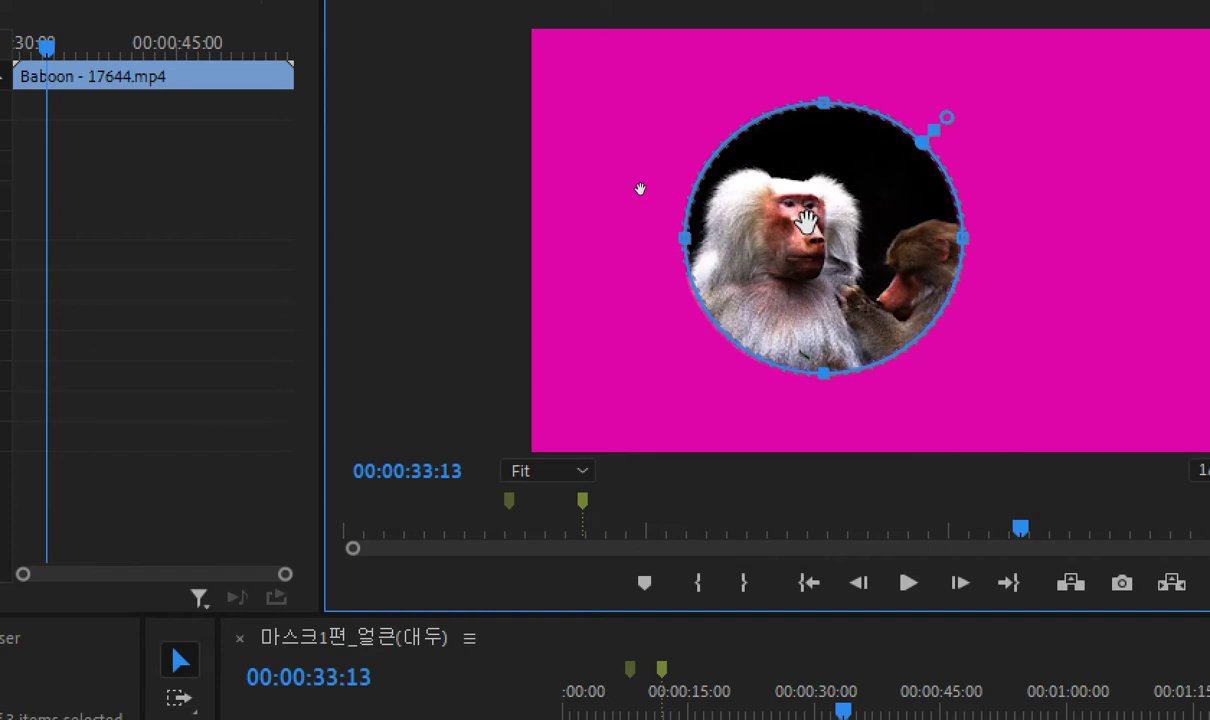
pyautogui.moveTo(965, 250); pyautogui.dragTo(988, 251)
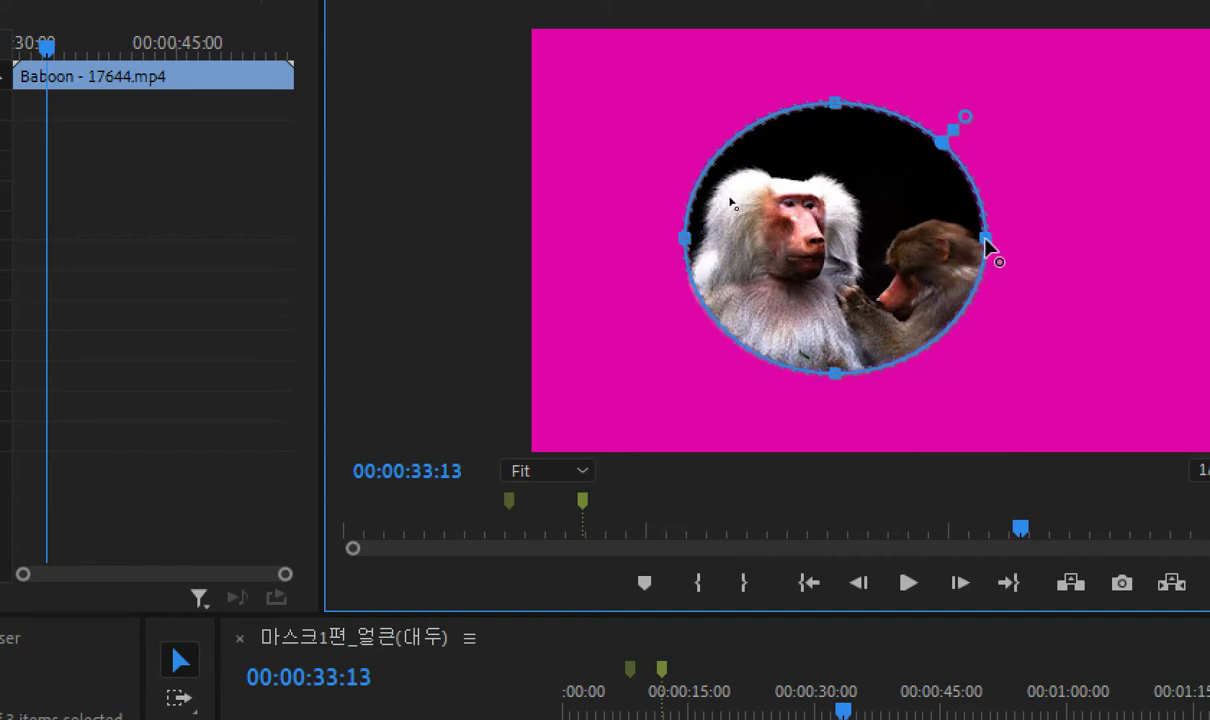
pyautogui.moveTo(836, 102); pyautogui.dragTo(838, 112)
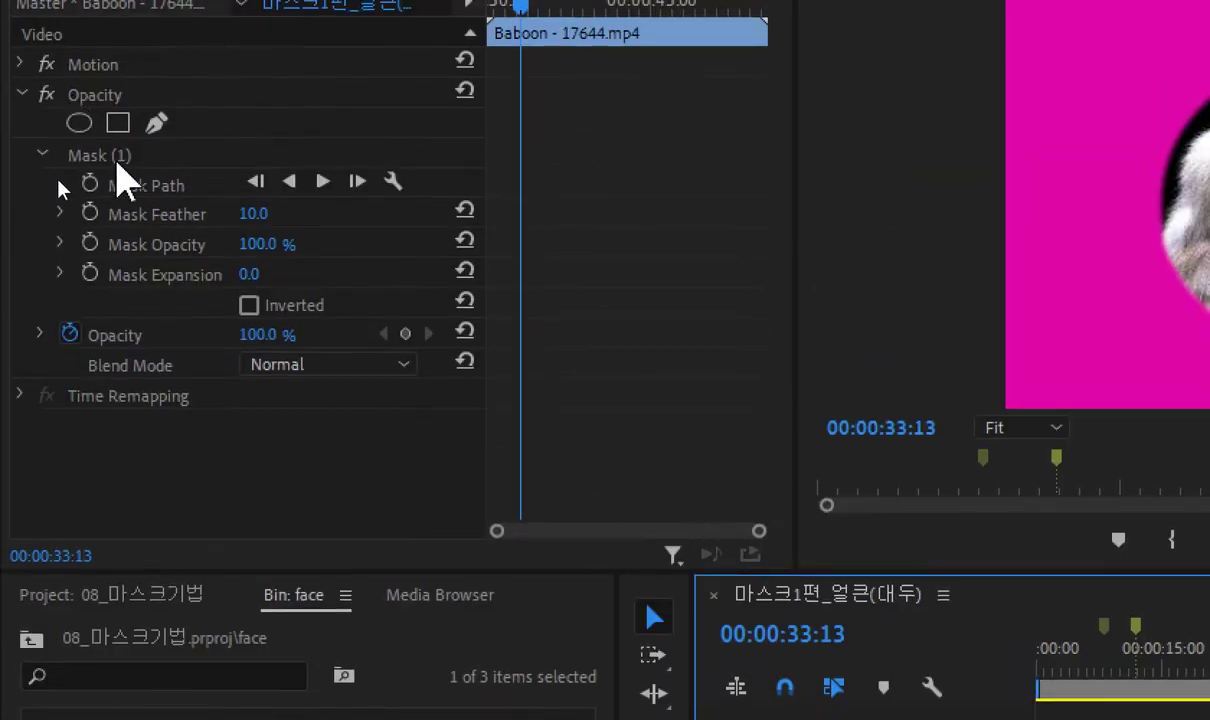
pyautogui.click(127, 155)
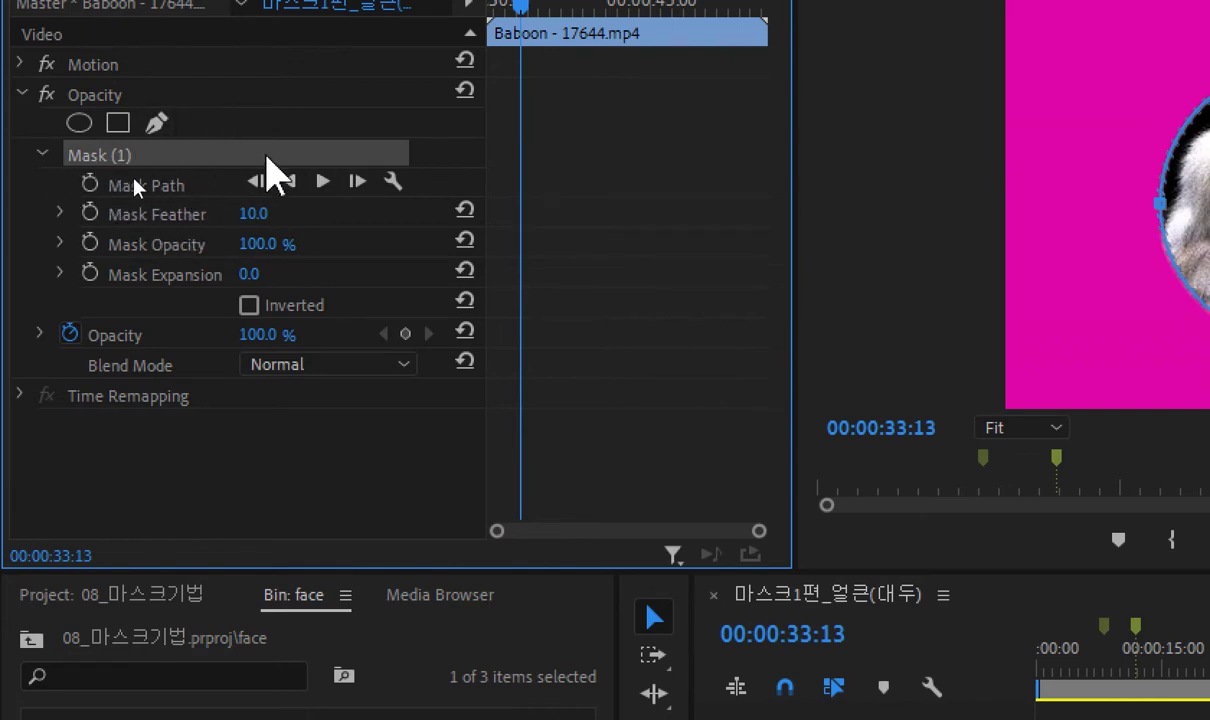
pyautogui.hotkey('ctrl', 's')
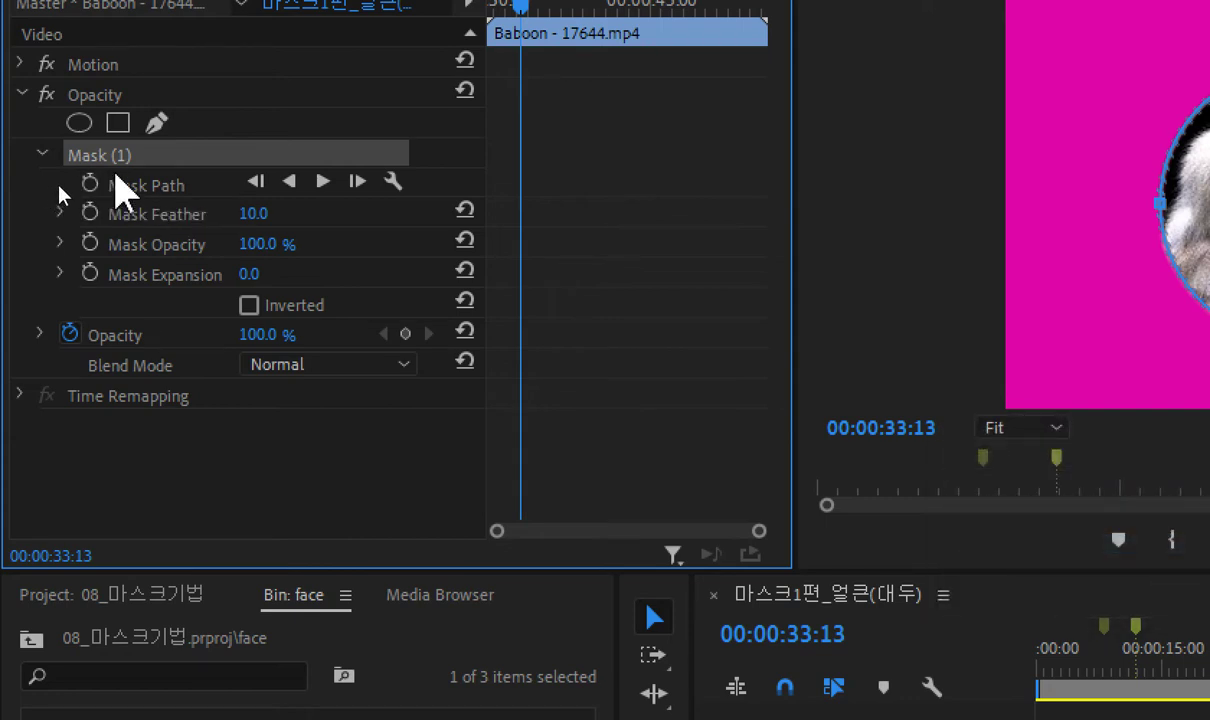
# Set the ellipse's Mask Feather to 0 for a hard edge
pyautogui.click(258, 218)
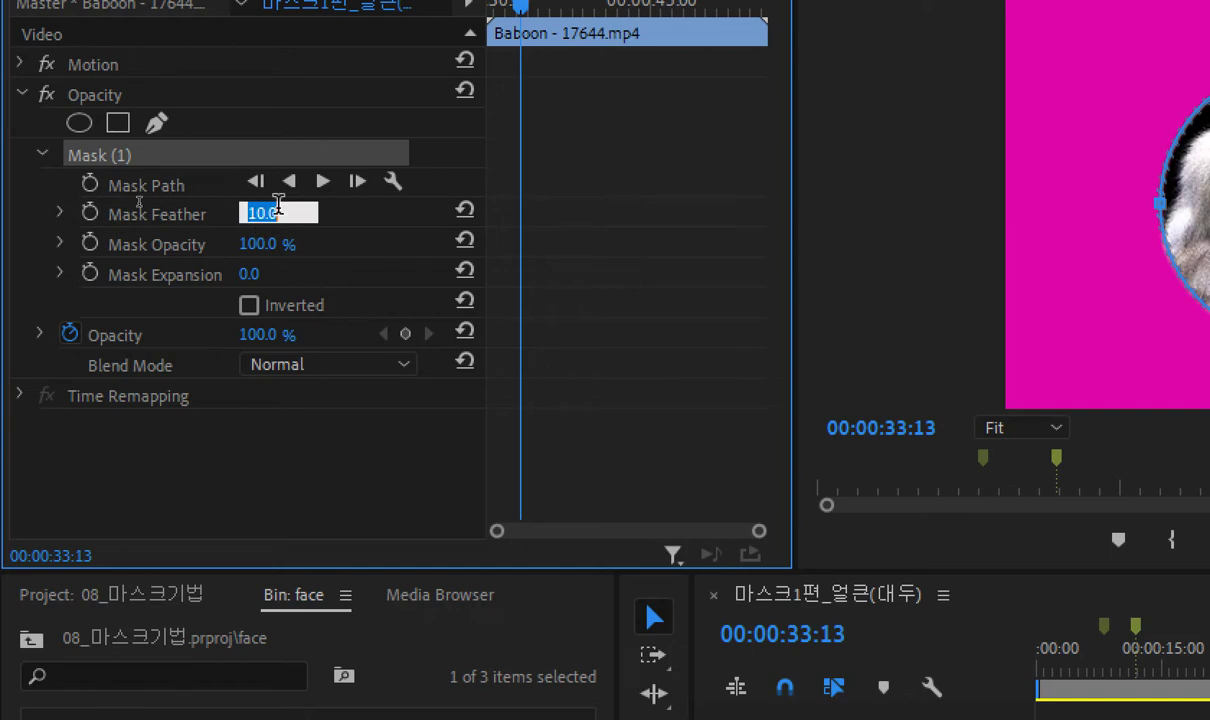
pyautogui.write('0')
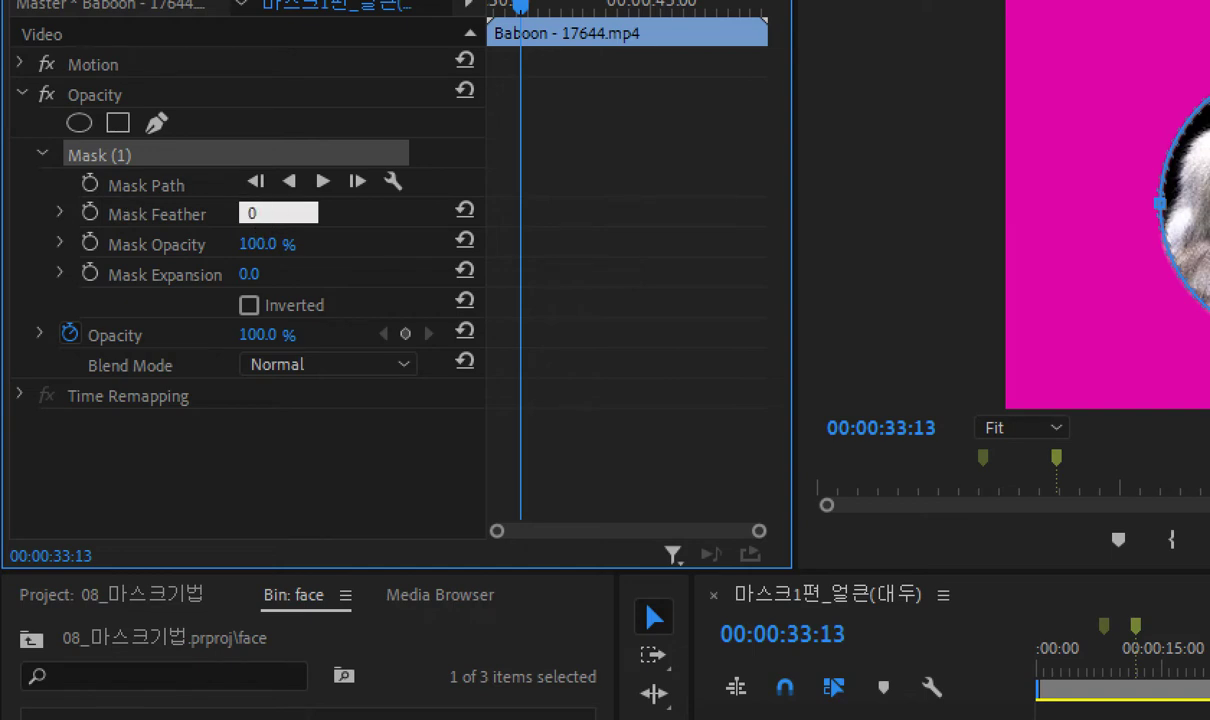
pyautogui.press('Return')
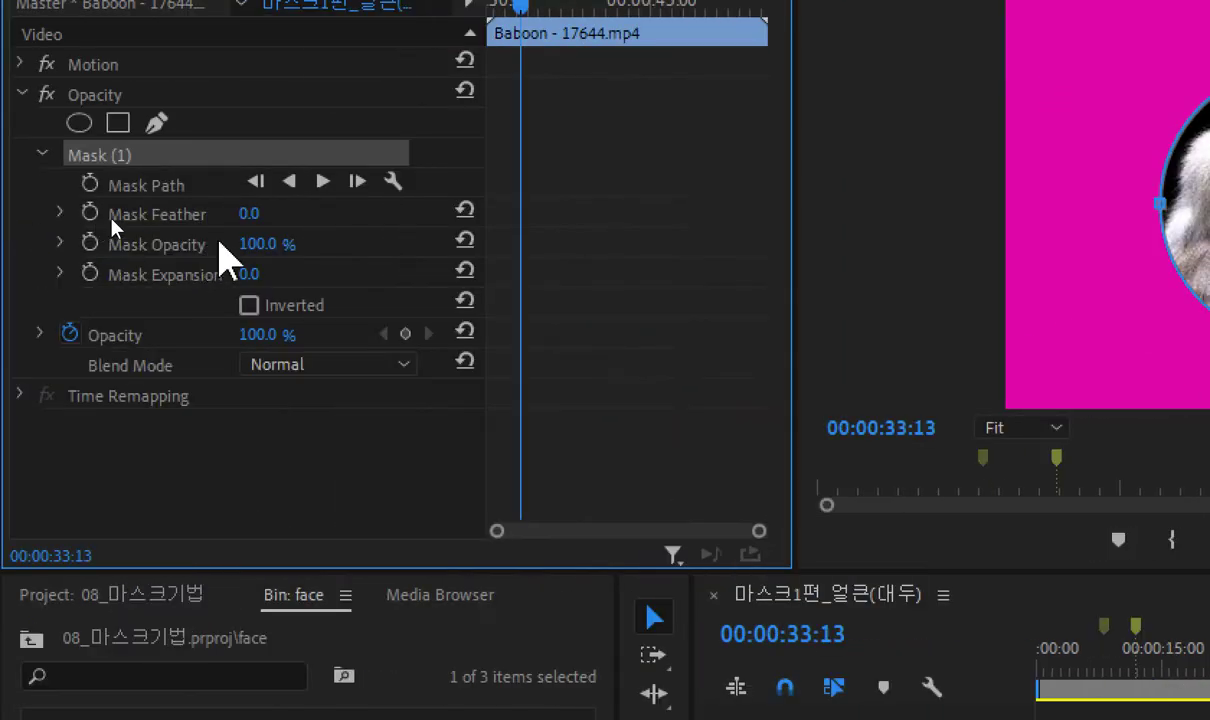
# Soften the mask edge by raising Mask Feather to 59 and on to 97, and reset it to its default
pyautogui.moveTo(248, 213); pyautogui.dragTo(301, 213)
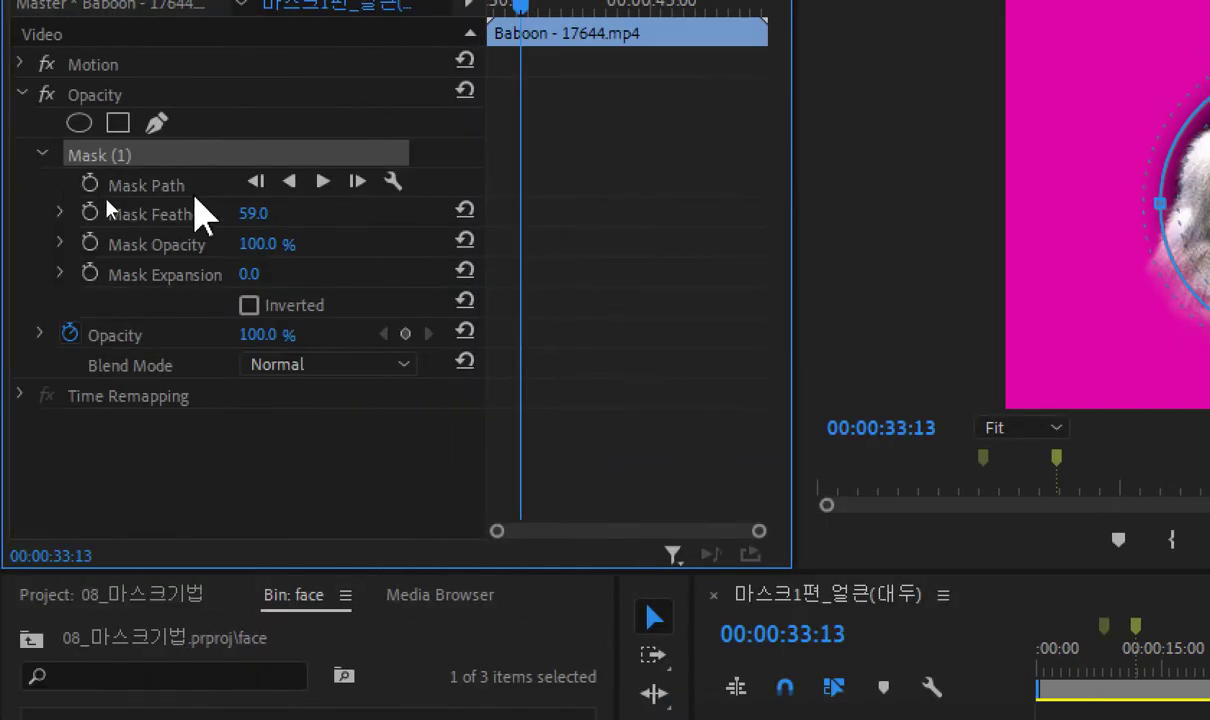
pyautogui.moveTo(232, 215); pyautogui.dragTo(288, 216)
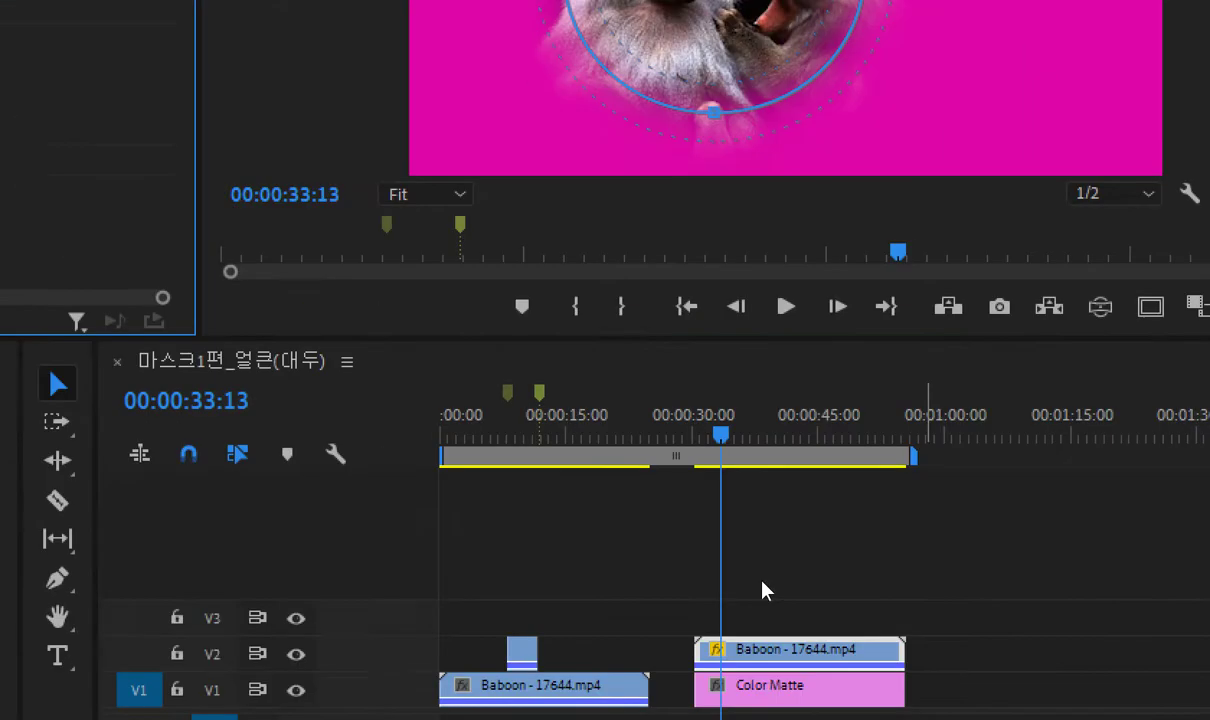
pyautogui.click(764, 601)
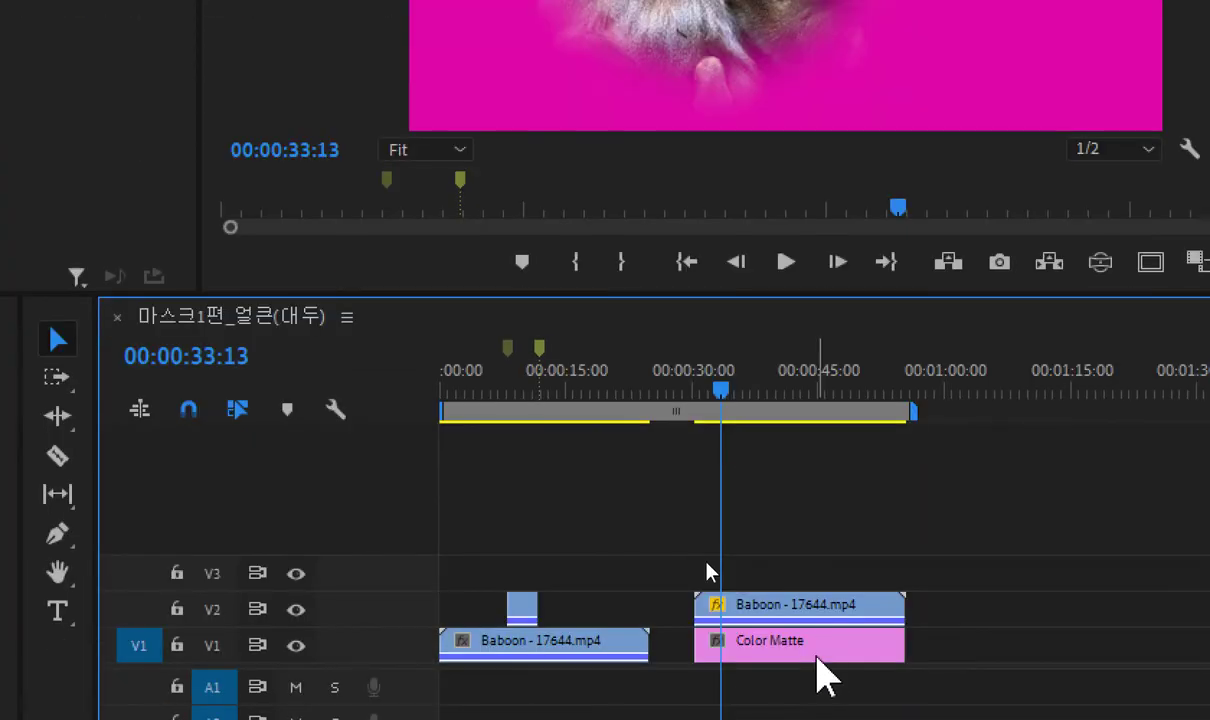
pyautogui.click(815, 612)
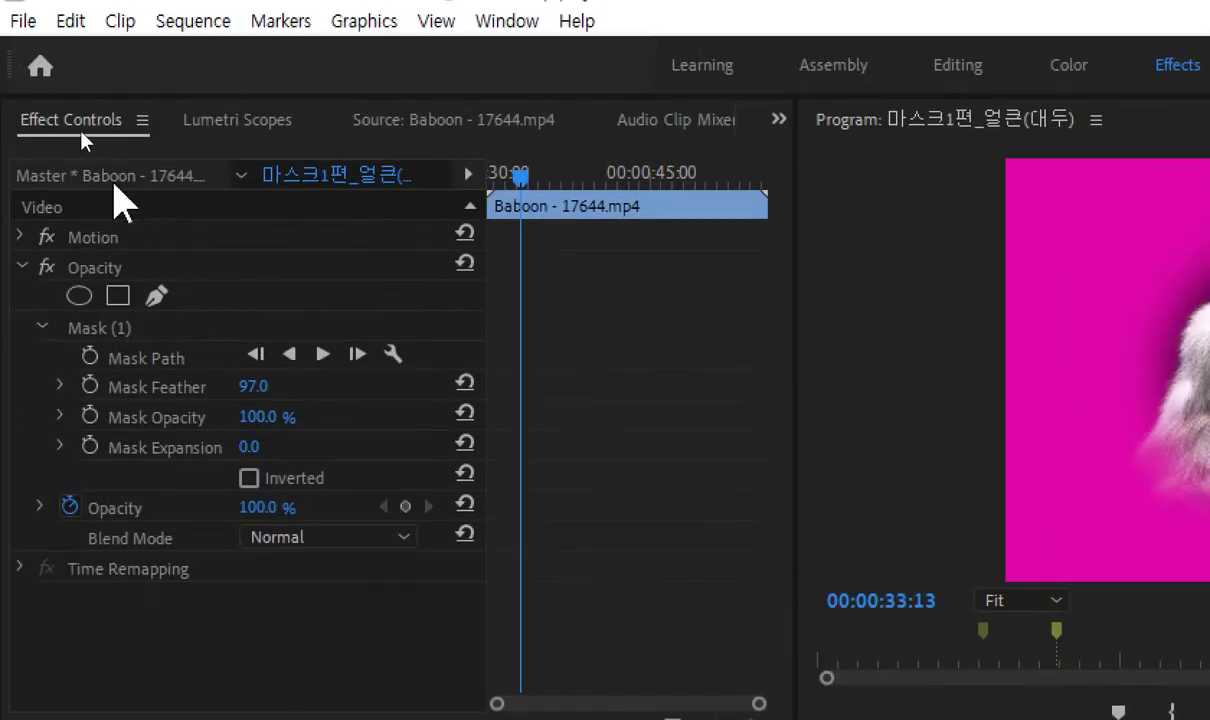
pyautogui.click(464, 384)
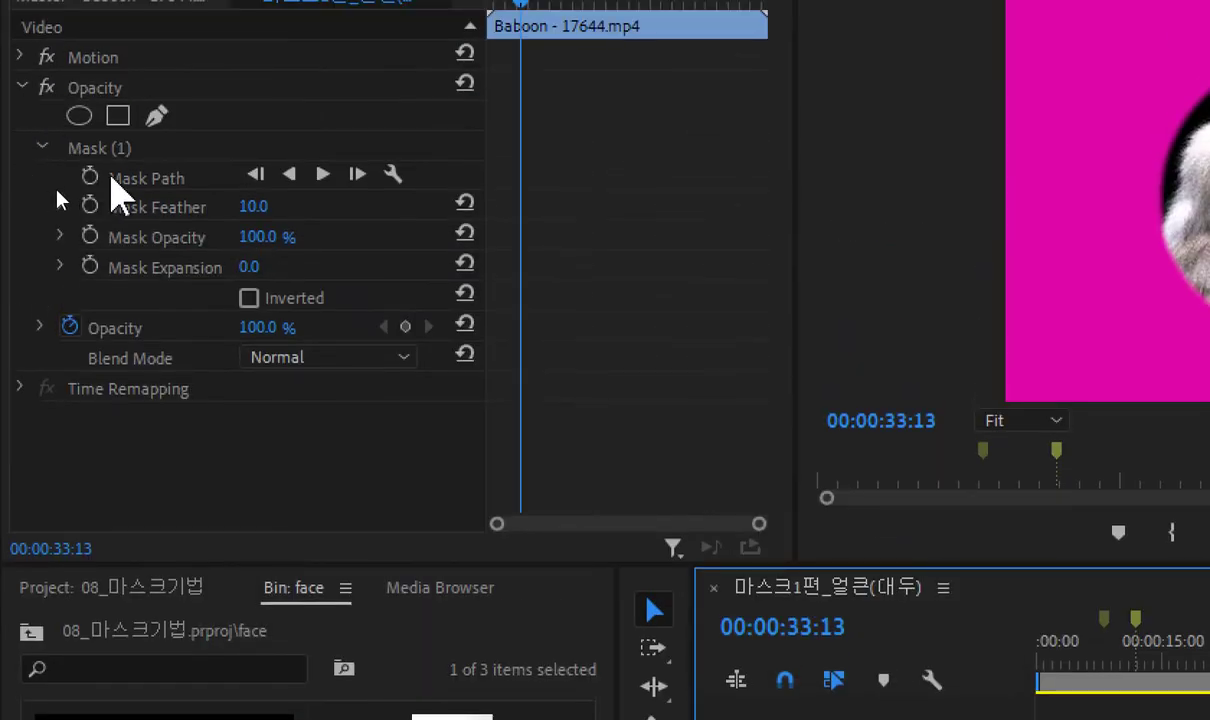
# Set the Mask Opacity of Mask (1) to 50% and after that to 0%
pyautogui.click(110, 152)
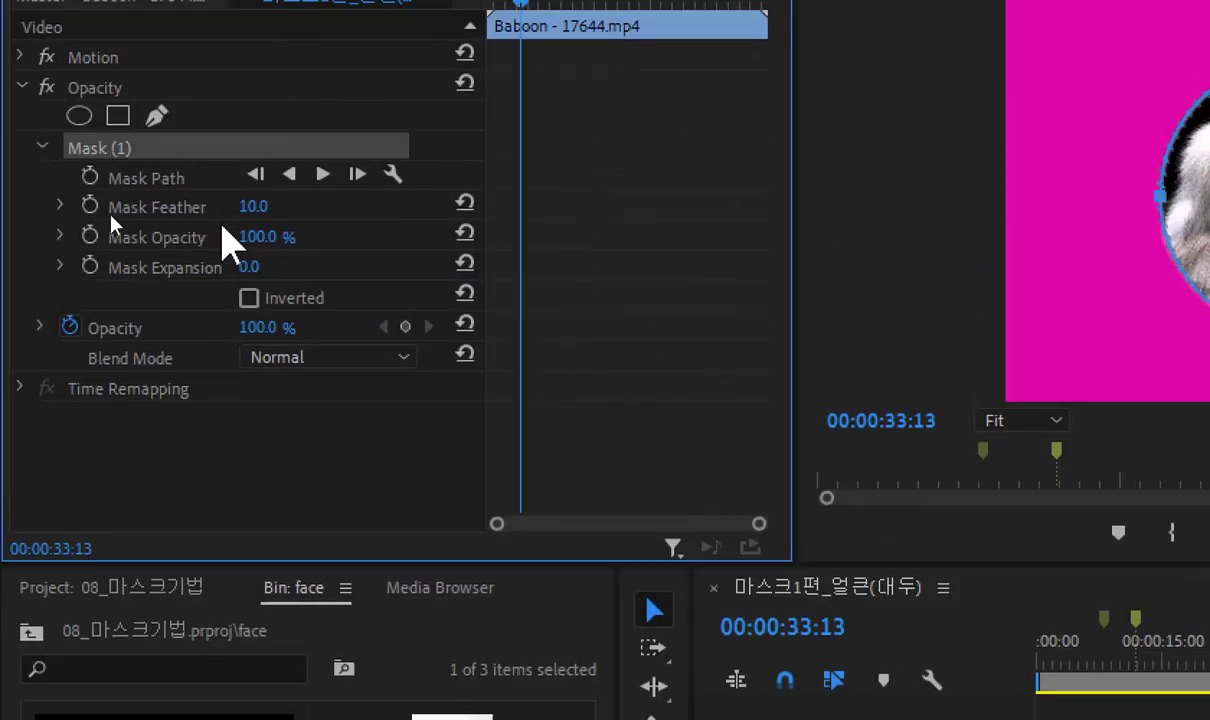
pyautogui.click(275, 234)
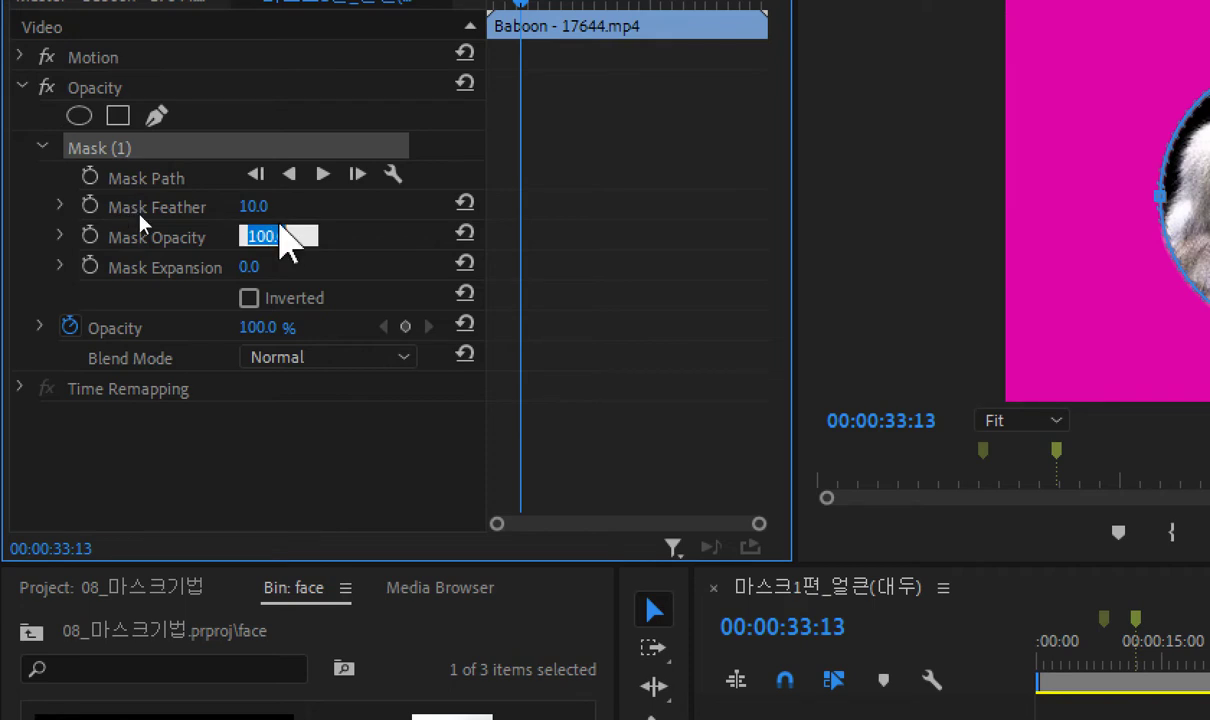
pyautogui.write('50')
pyautogui.press('Return')
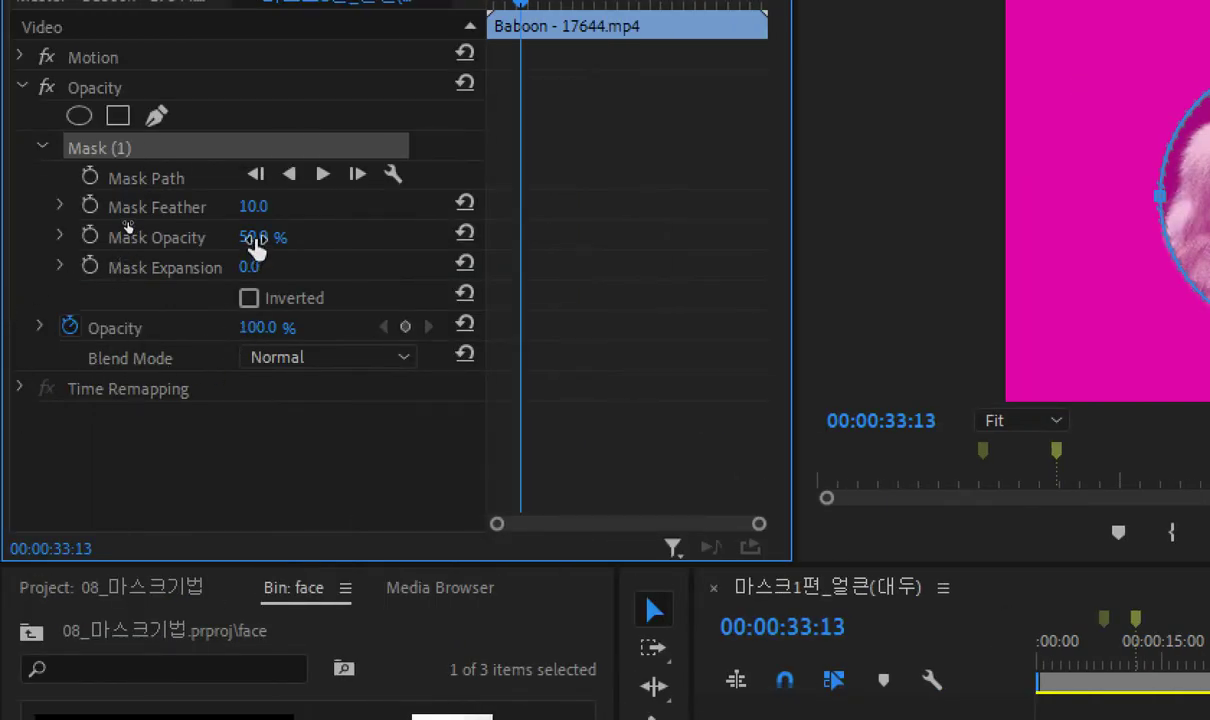
pyautogui.click(255, 240)
pyautogui.write('0')
pyautogui.press('Return')
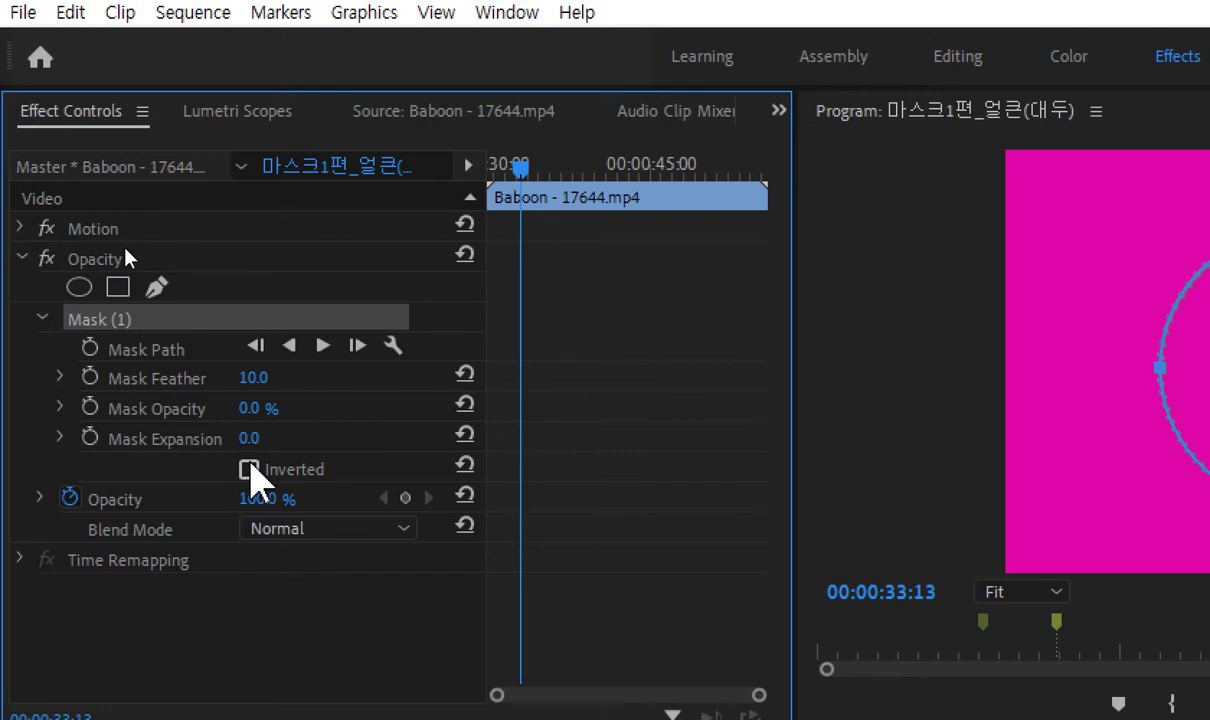
# Animate Mask Opacity with a 0% keyframe at 00:00:31:15 and a 100% keyframe at 00:00:35:02
pyautogui.moveTo(519, 166); pyautogui.dragTo(500, 166)
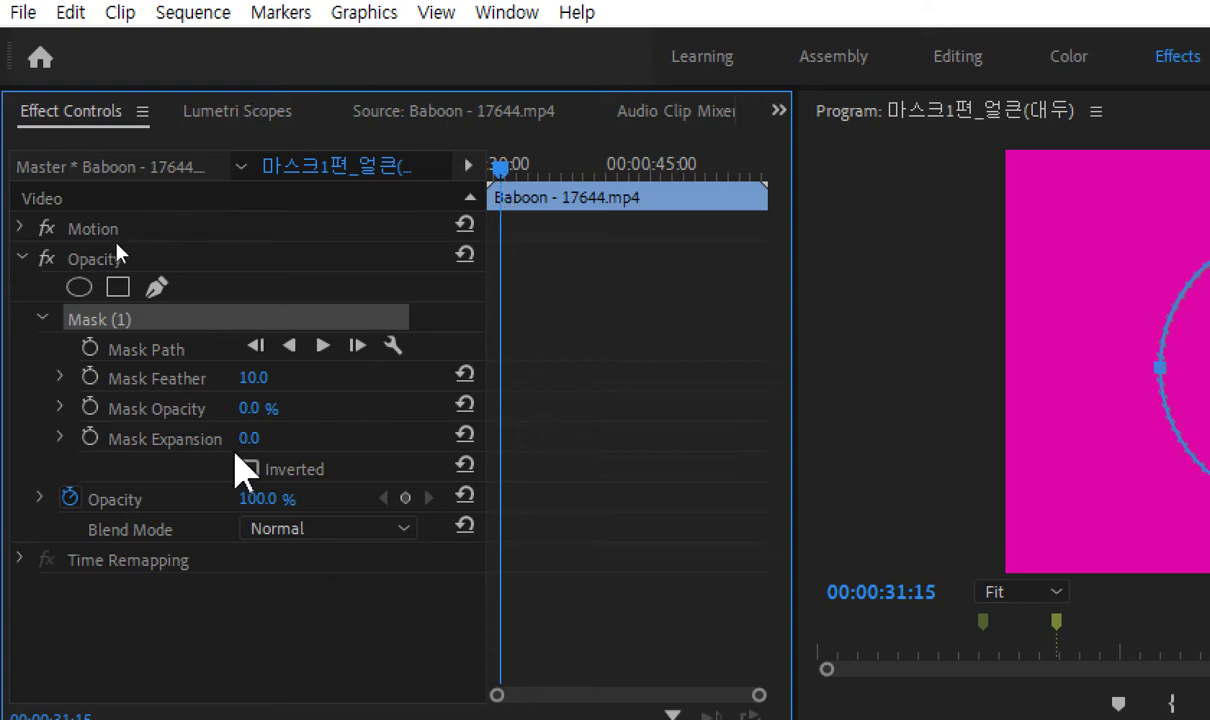
pyautogui.click(91, 407)
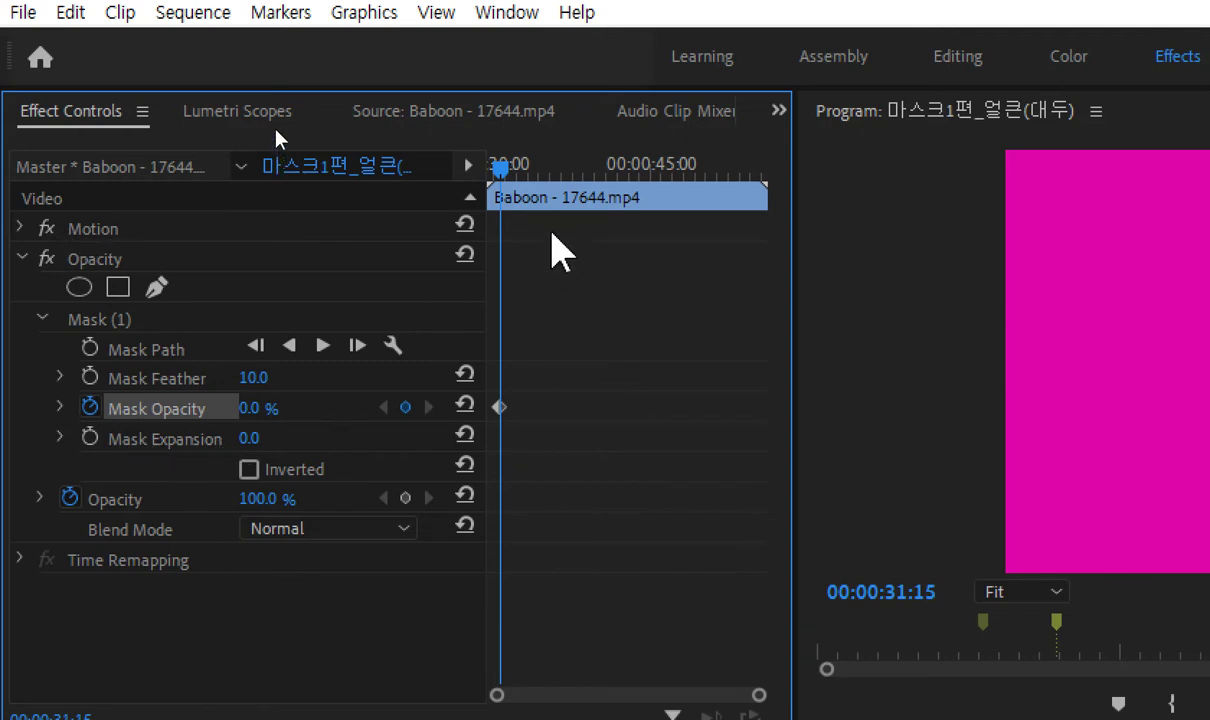
pyautogui.moveTo(500, 178); pyautogui.dragTo(537, 195)
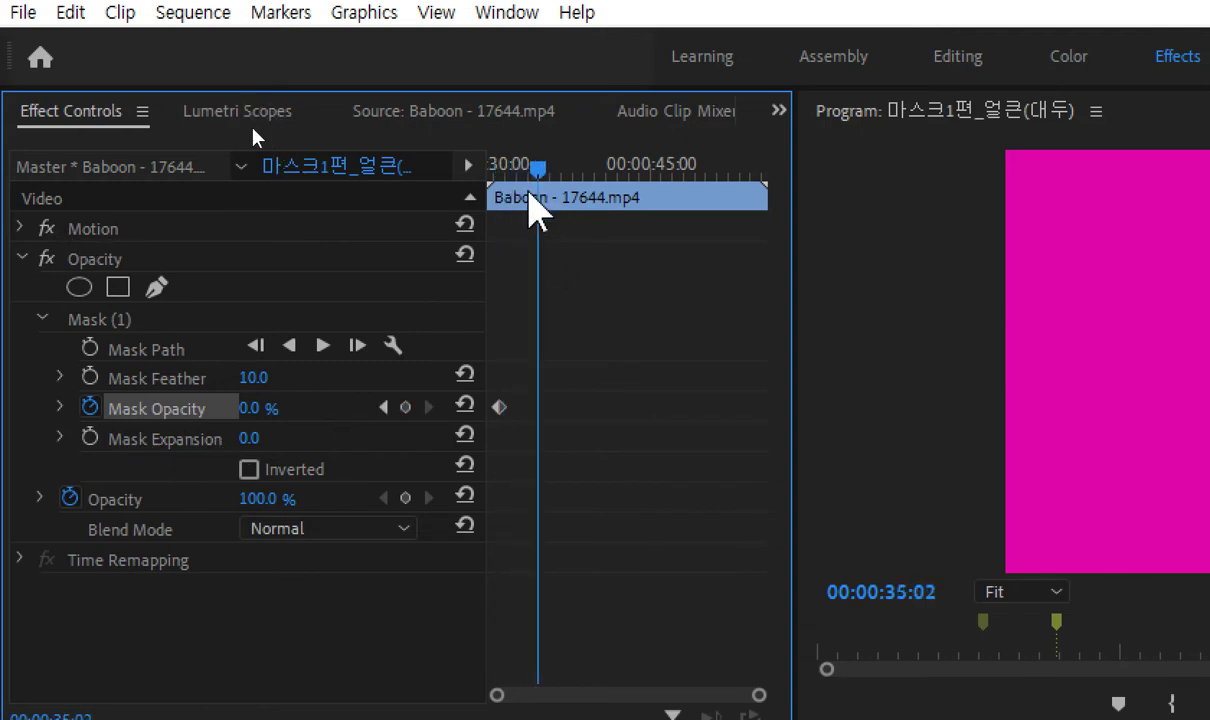
pyautogui.click(278, 406)
pyautogui.write('1')
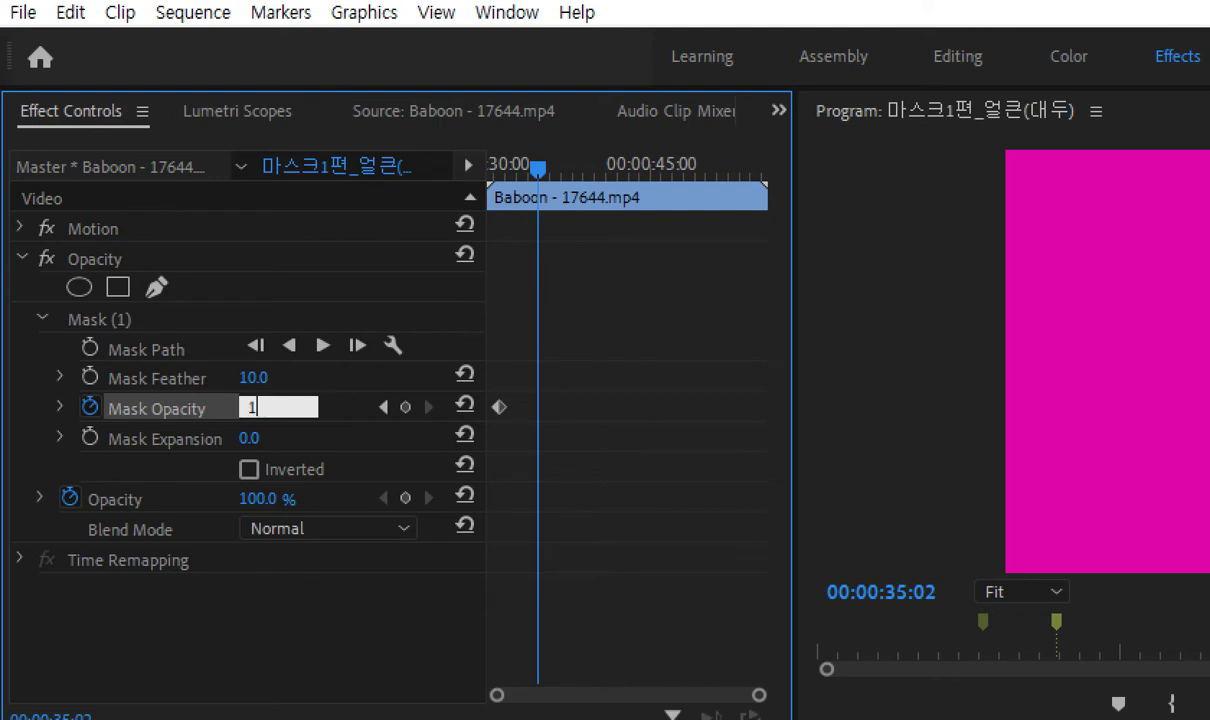
pyautogui.write('00')
pyautogui.press('Return')
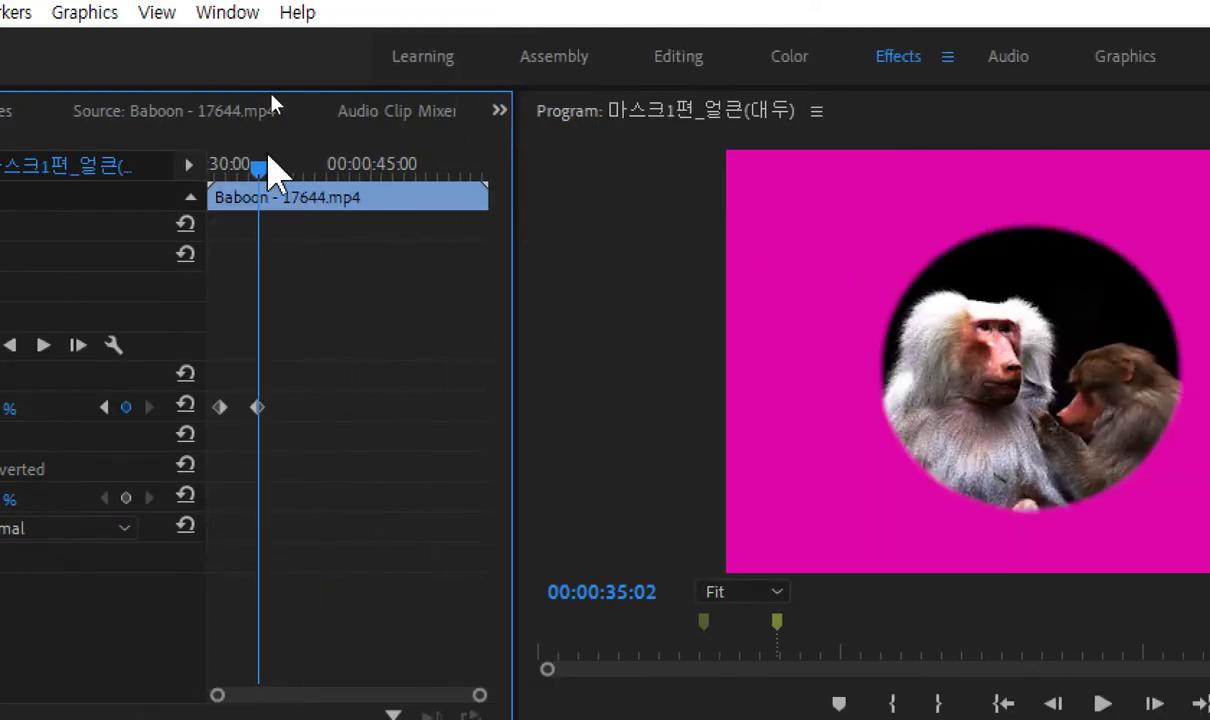
# Scrub through the mask fade-in, ending at 00:00:38:07, and turn off Mask Opacity animation, deleting its keyframes
pyautogui.moveTo(260, 168); pyautogui.dragTo(211, 172)
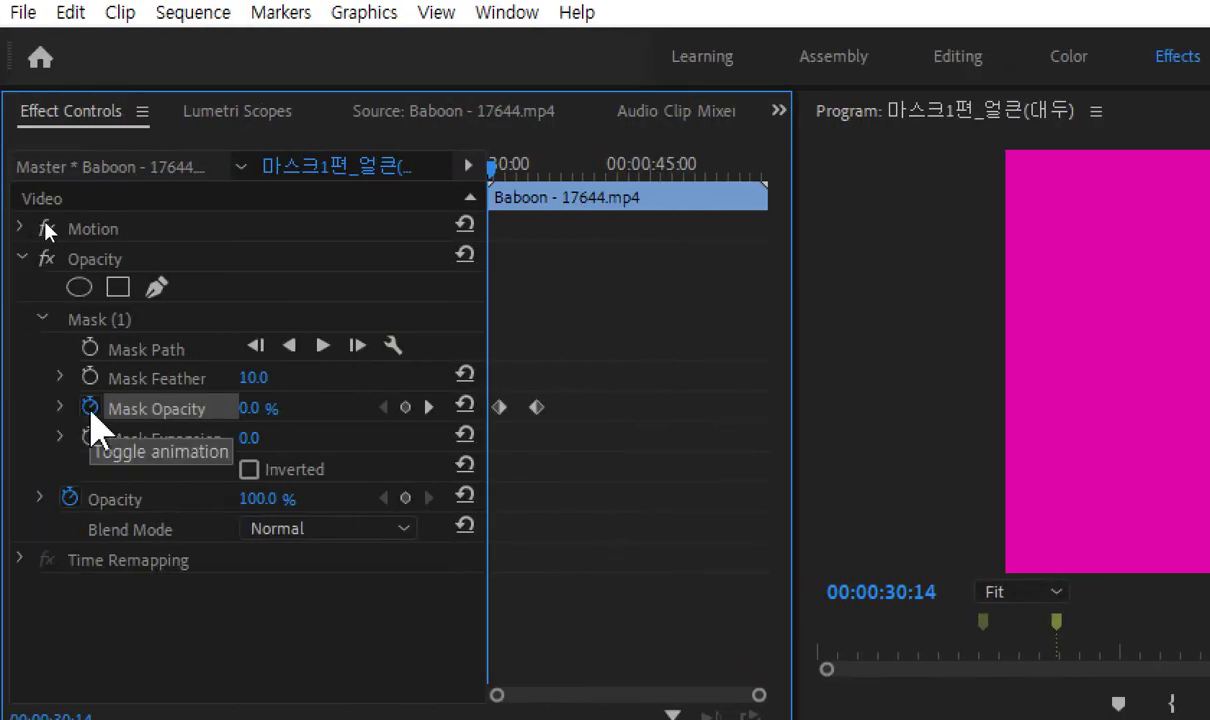
pyautogui.moveTo(506, 160); pyautogui.dragTo(575, 164)
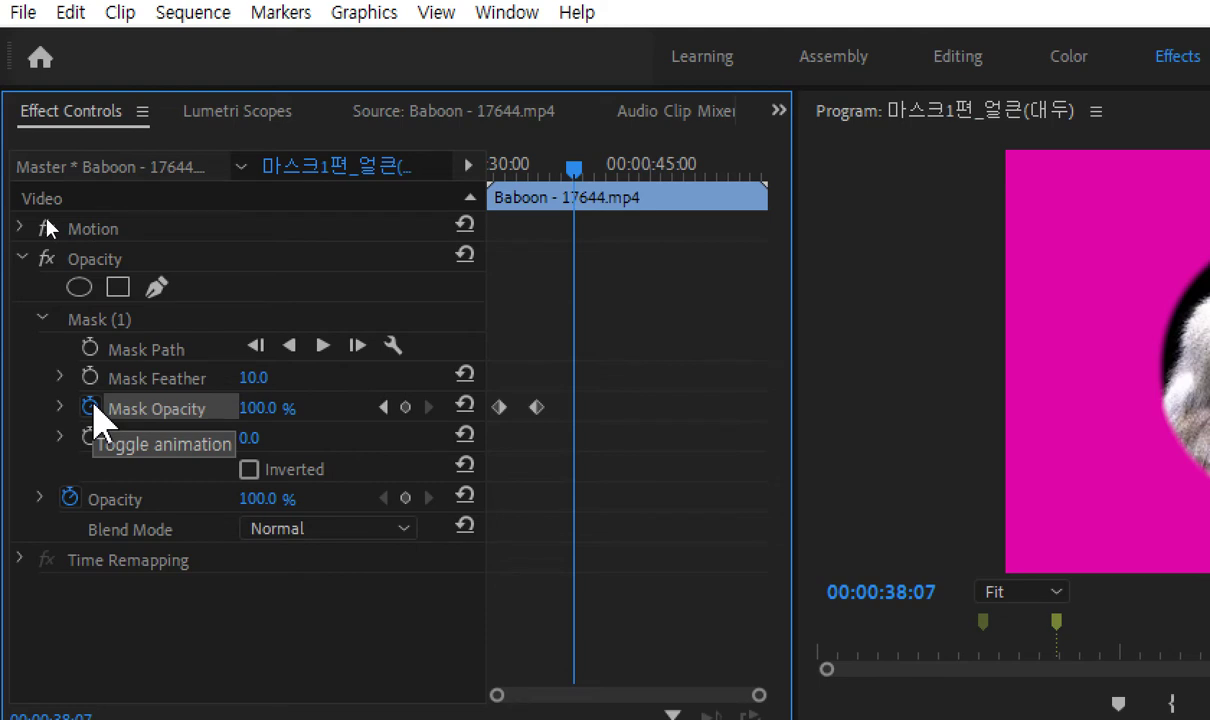
pyautogui.click(90, 405)
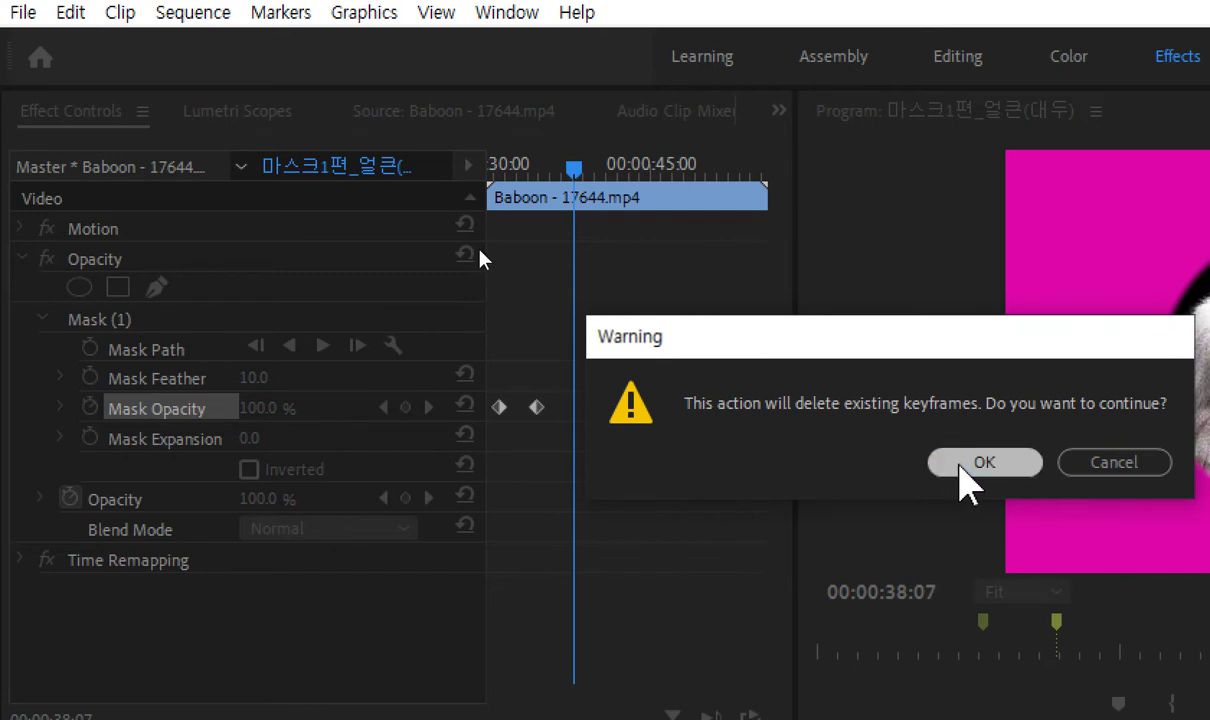
pyautogui.click(962, 464)
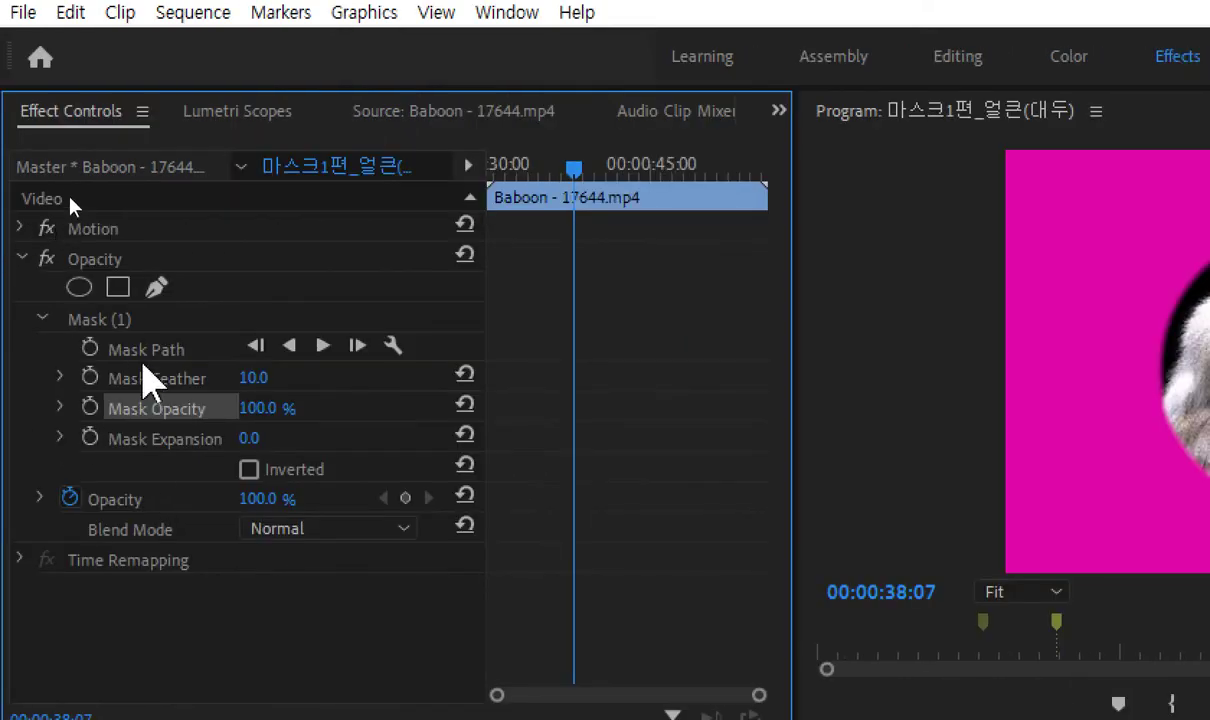
# Enlarge Mask (1) by increasing Mask Expansion to 132 and on to 238
pyautogui.click(125, 319)
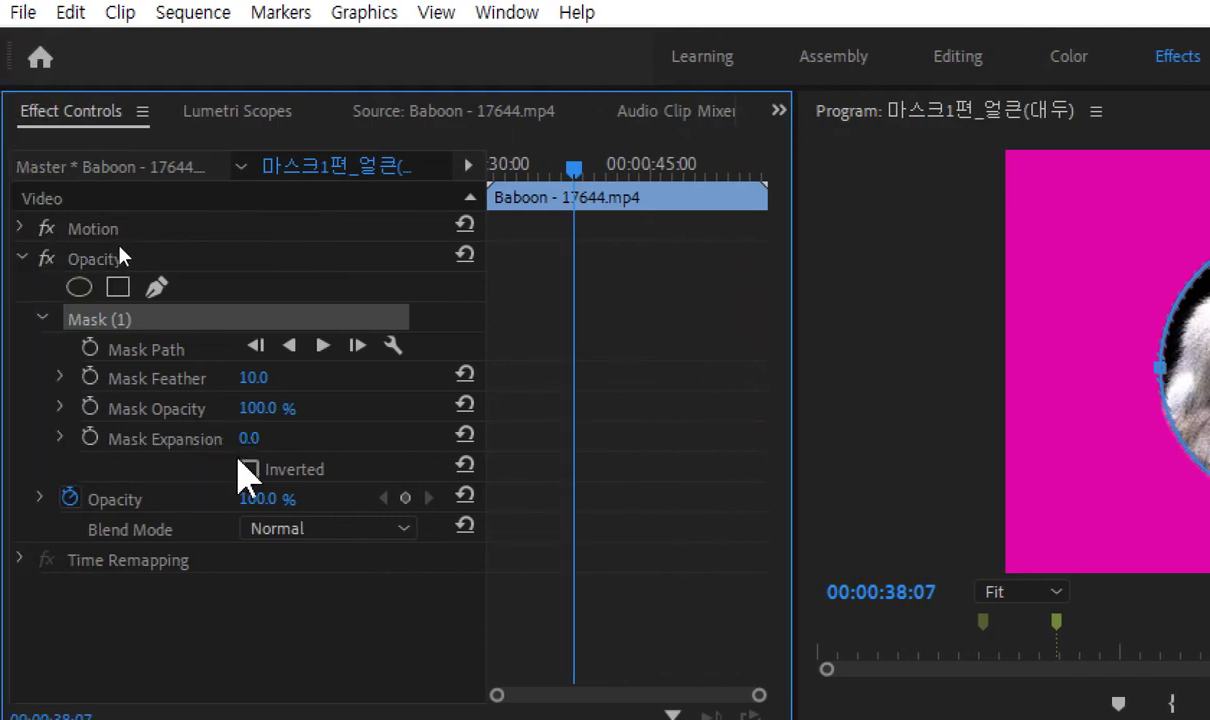
pyautogui.moveTo(249, 438); pyautogui.dragTo(372, 438)
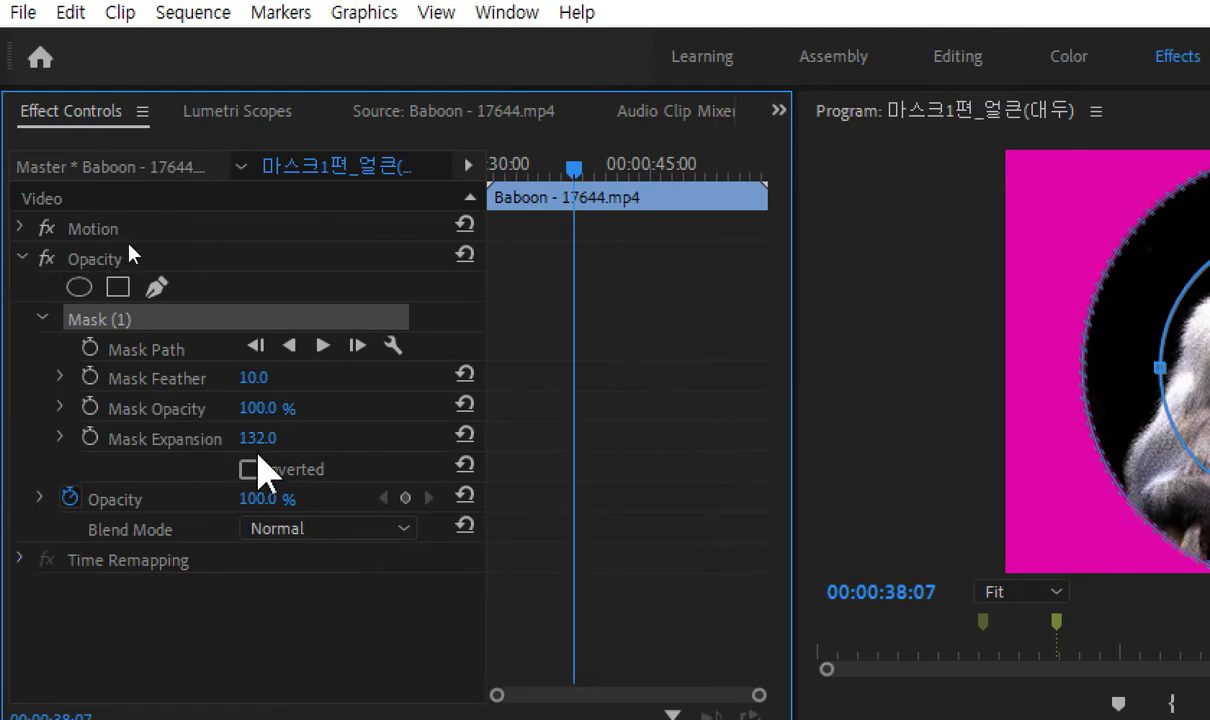
pyautogui.moveTo(258, 450); pyautogui.dragTo(356, 450)
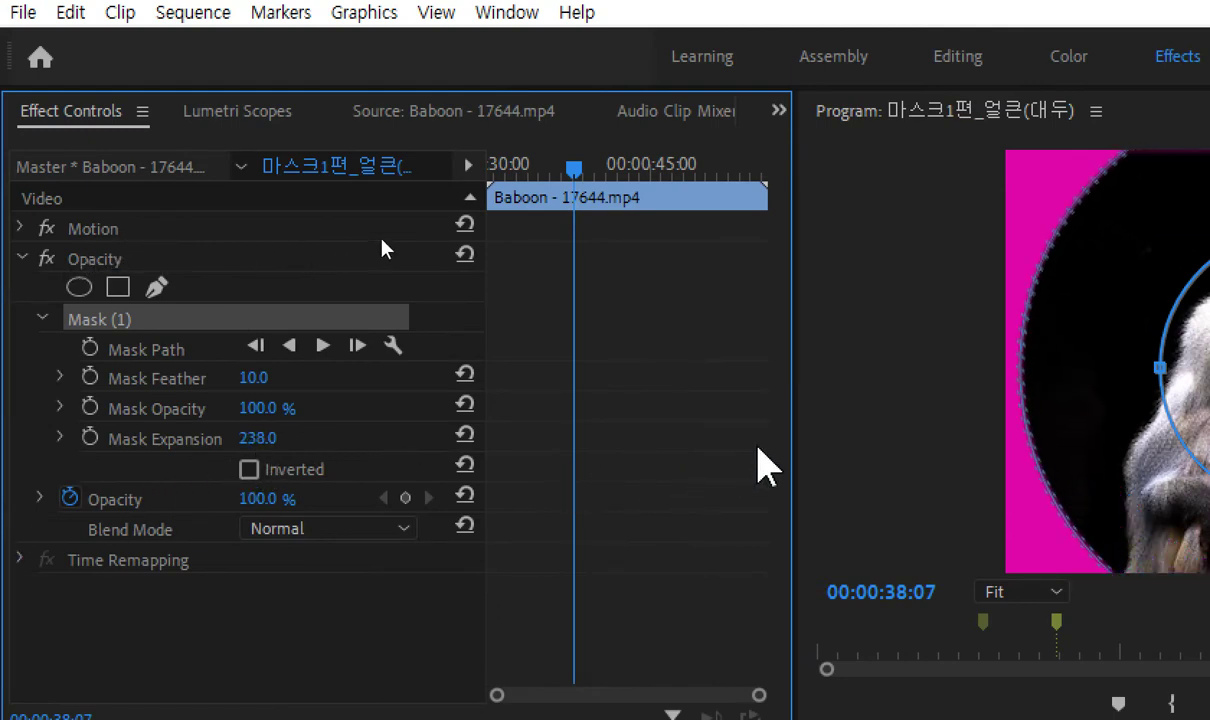
# Narrow the effect controls area and vary Mask Expansion from -43 up to a positive value that enlarges the ellipse past its outline
pyautogui.moveTo(791, 434); pyautogui.dragTo(660, 450)
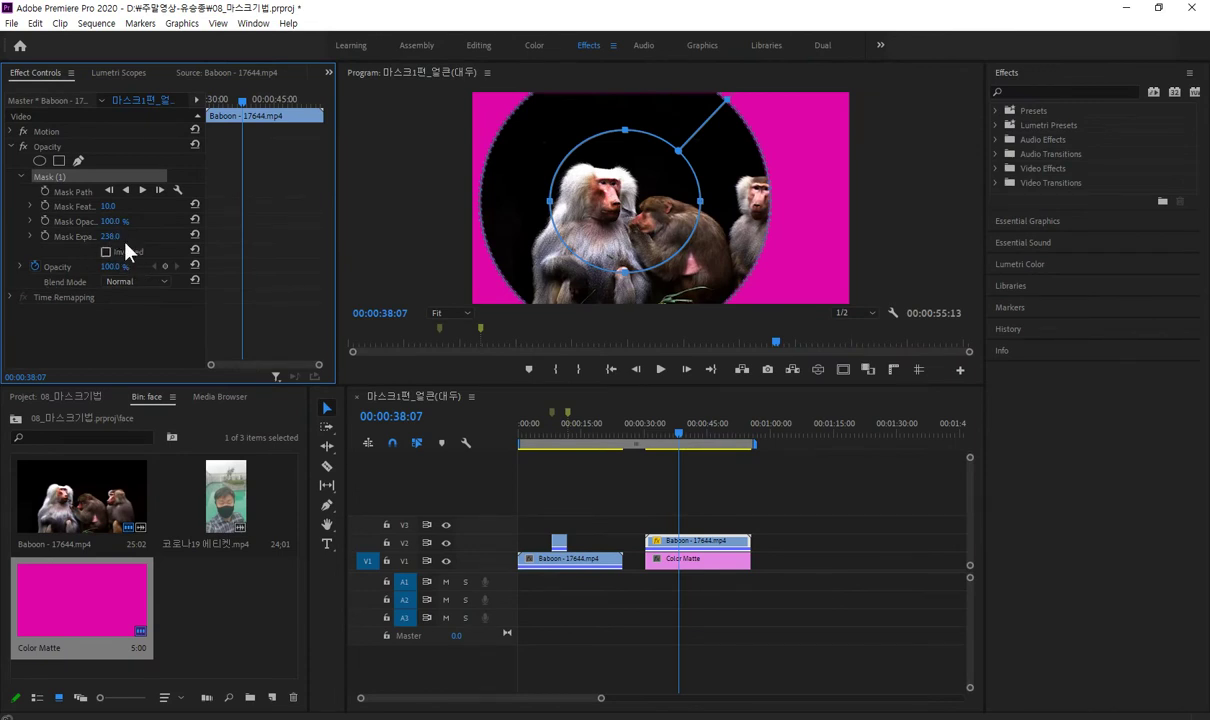
pyautogui.moveTo(112, 240); pyautogui.dragTo(150, 240)
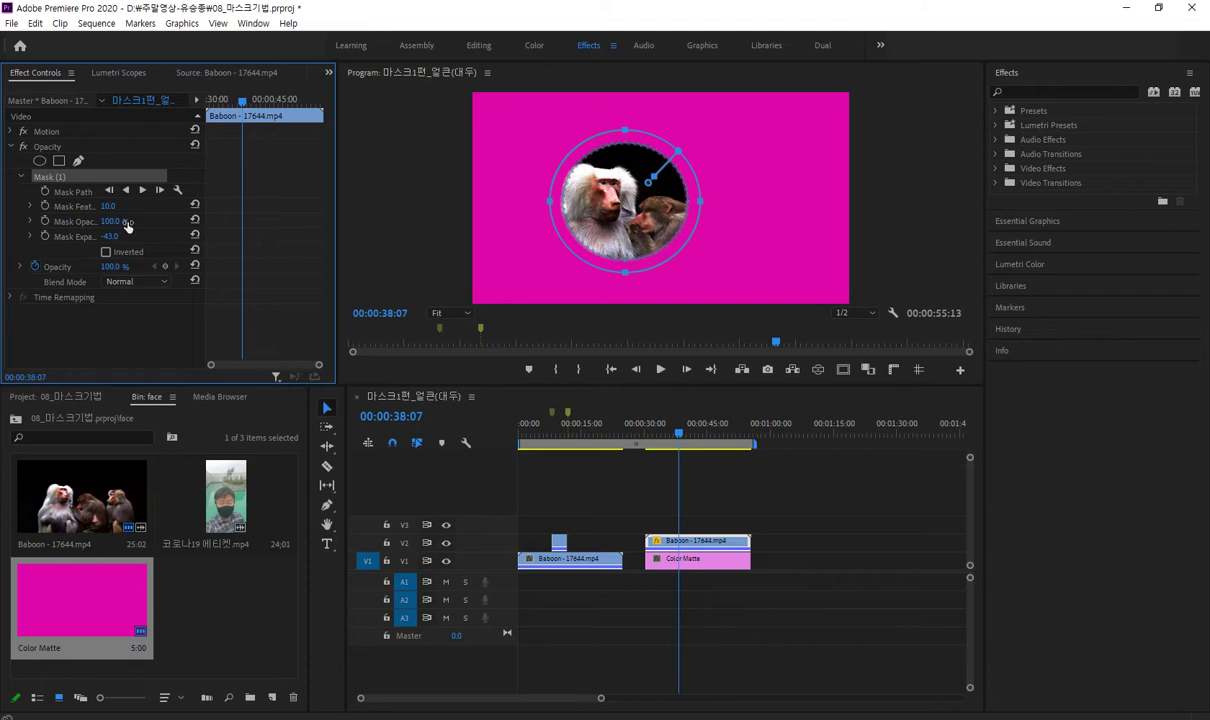
pyautogui.moveTo(110, 237); pyautogui.dragTo(165, 237)
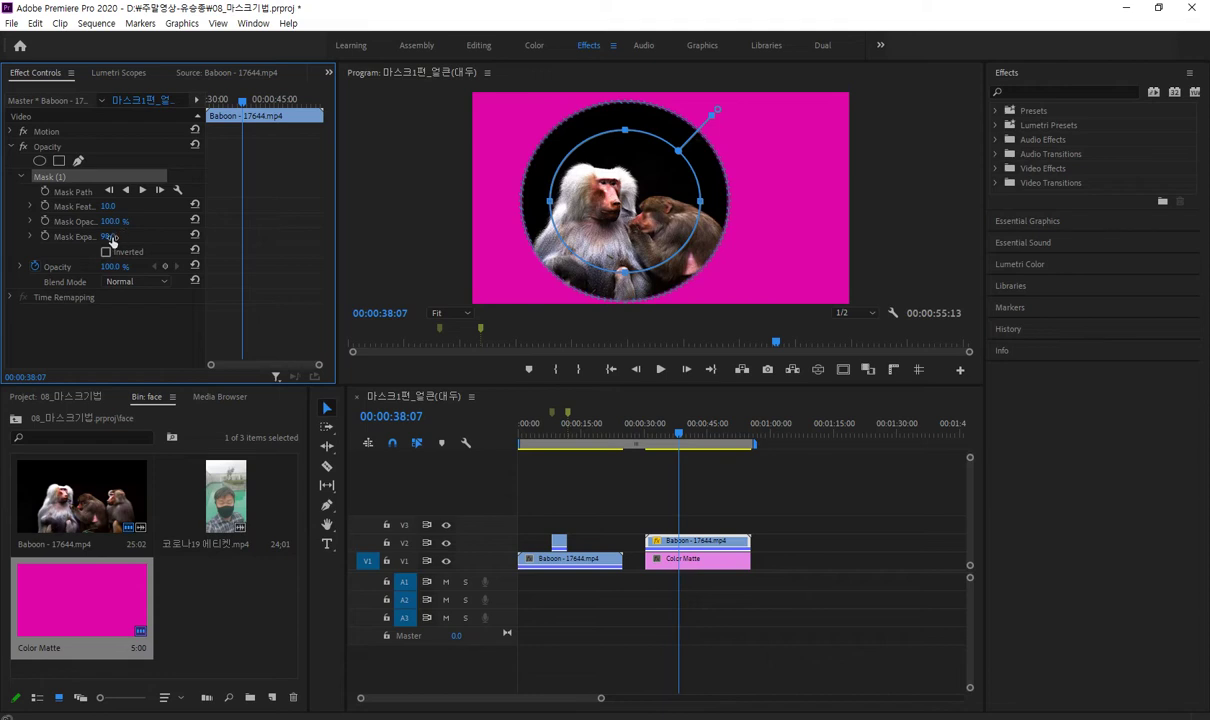
# Reduce Mask (1)'s Mask Expansion to 81 and reset it to 0
pyautogui.moveTo(107, 236); pyautogui.dragTo(90, 236)
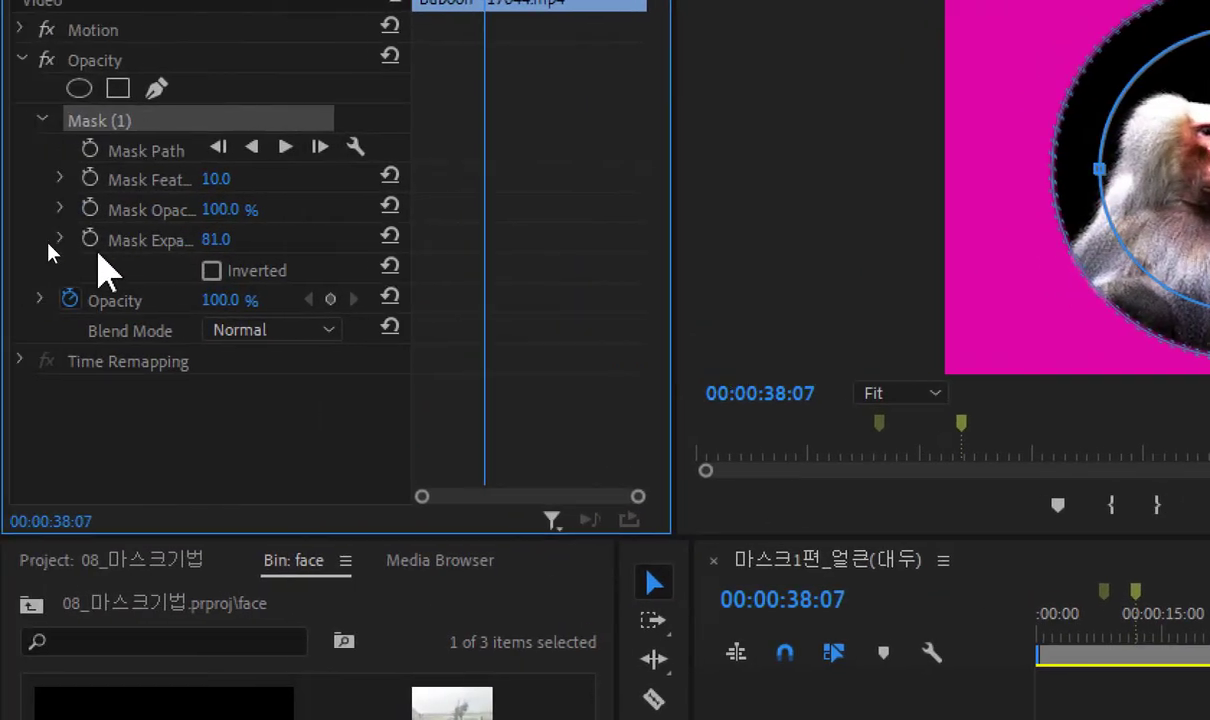
pyautogui.click(389, 237)
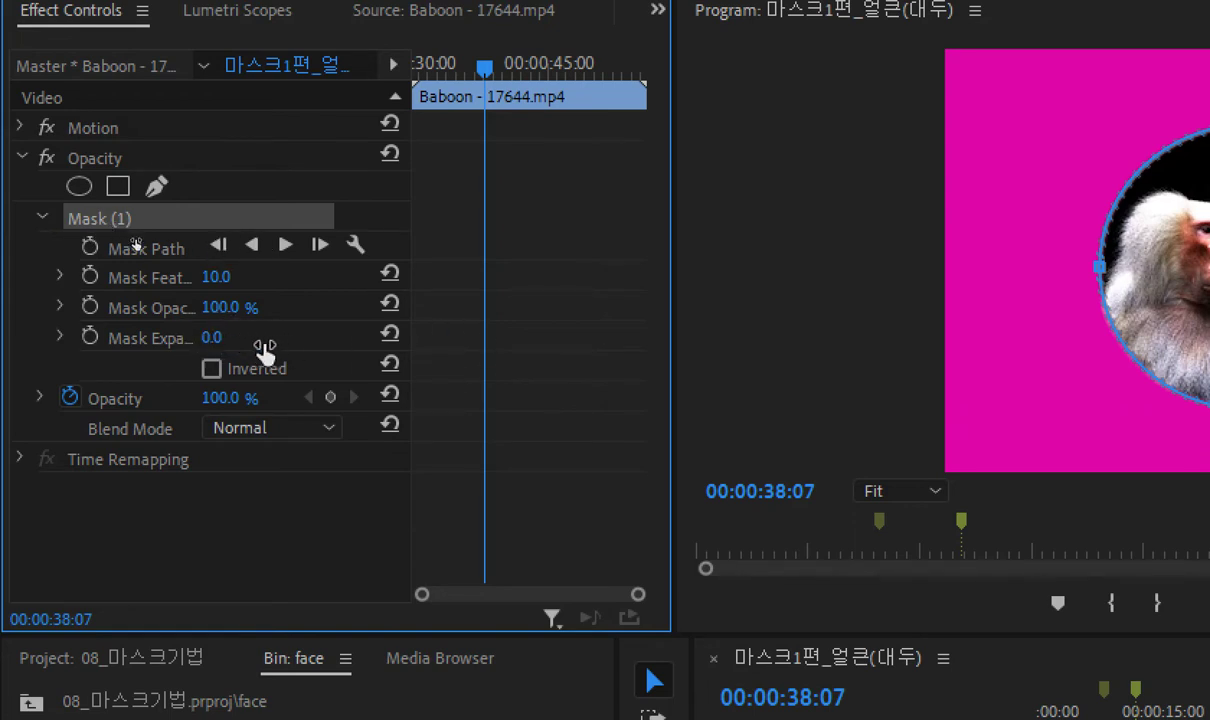
# Animate Mask Expansion from 0 at 00:00:38:07 to -98 at 00:00:44:11, check the frames past the end, and return to the second keyframe
pyautogui.click(90, 336)
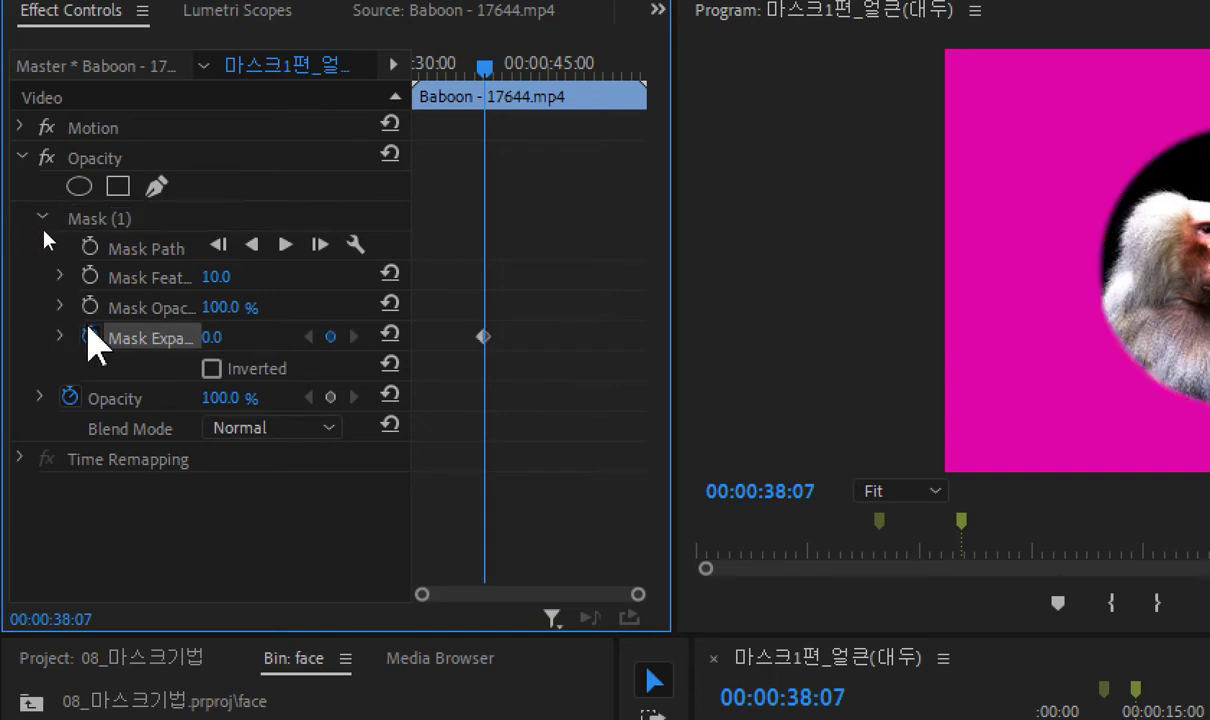
pyautogui.moveTo(488, 76); pyautogui.dragTo(547, 103)
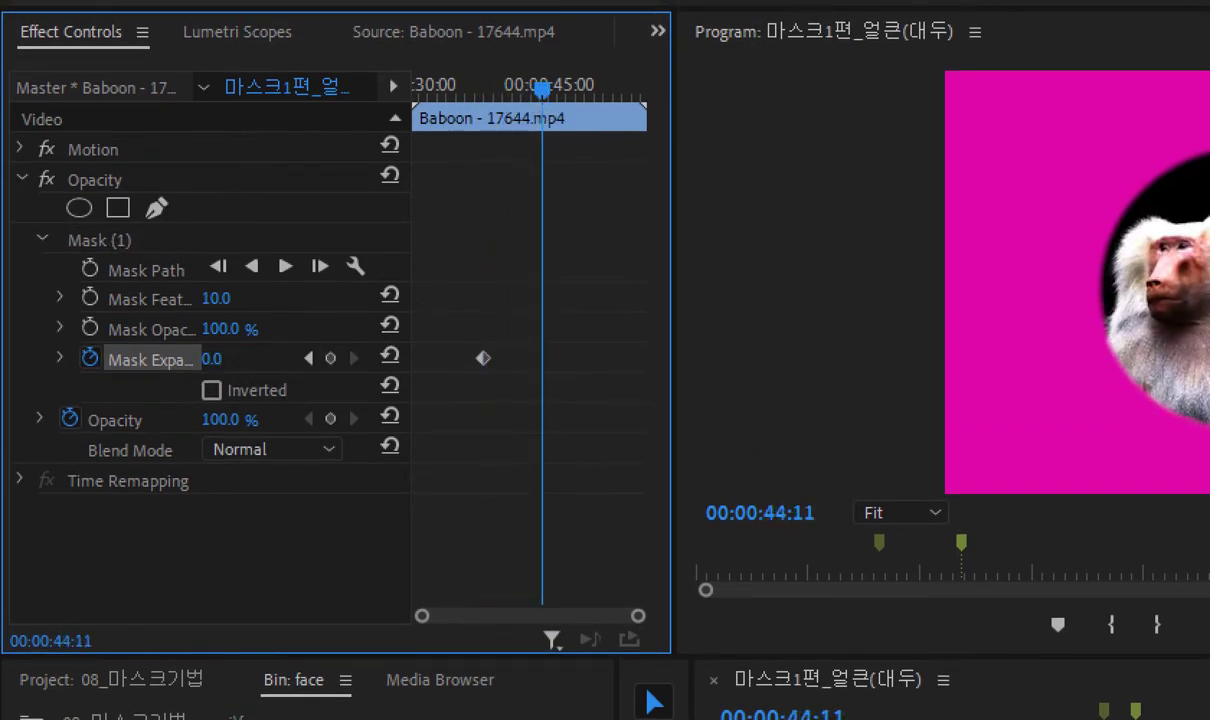
pyautogui.moveTo(211, 358); pyautogui.dragTo(125, 358)
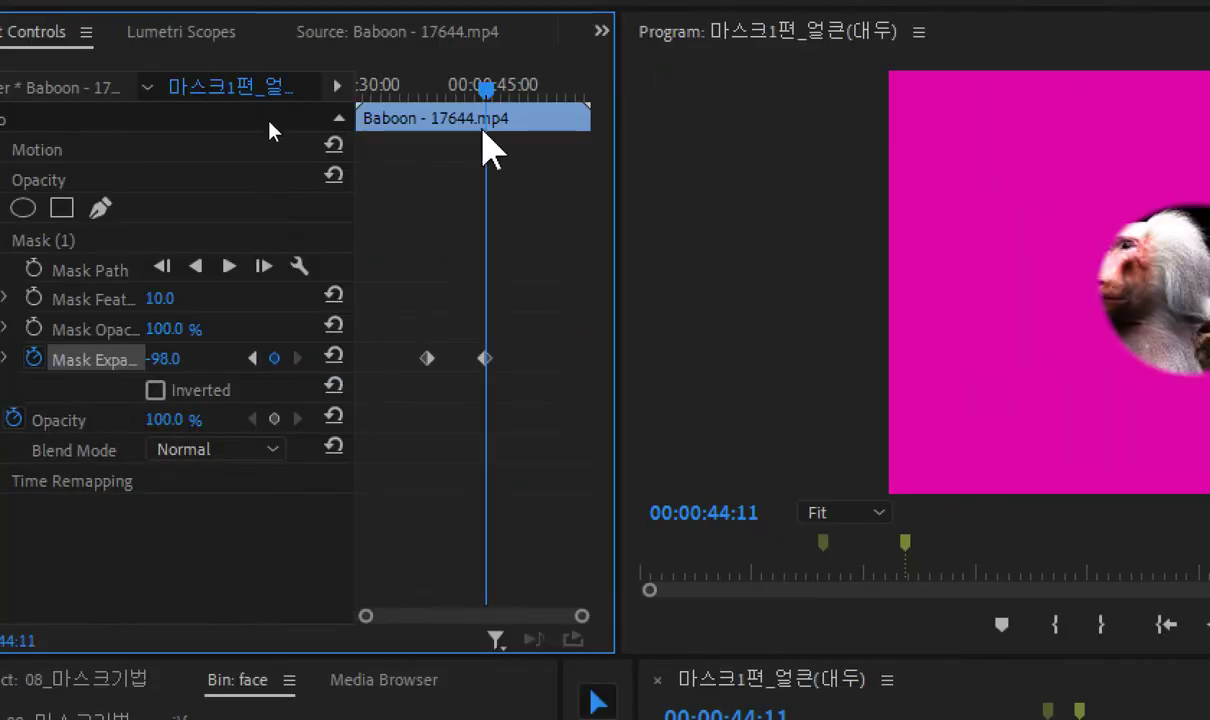
pyautogui.moveTo(485, 100); pyautogui.dragTo(512, 100)
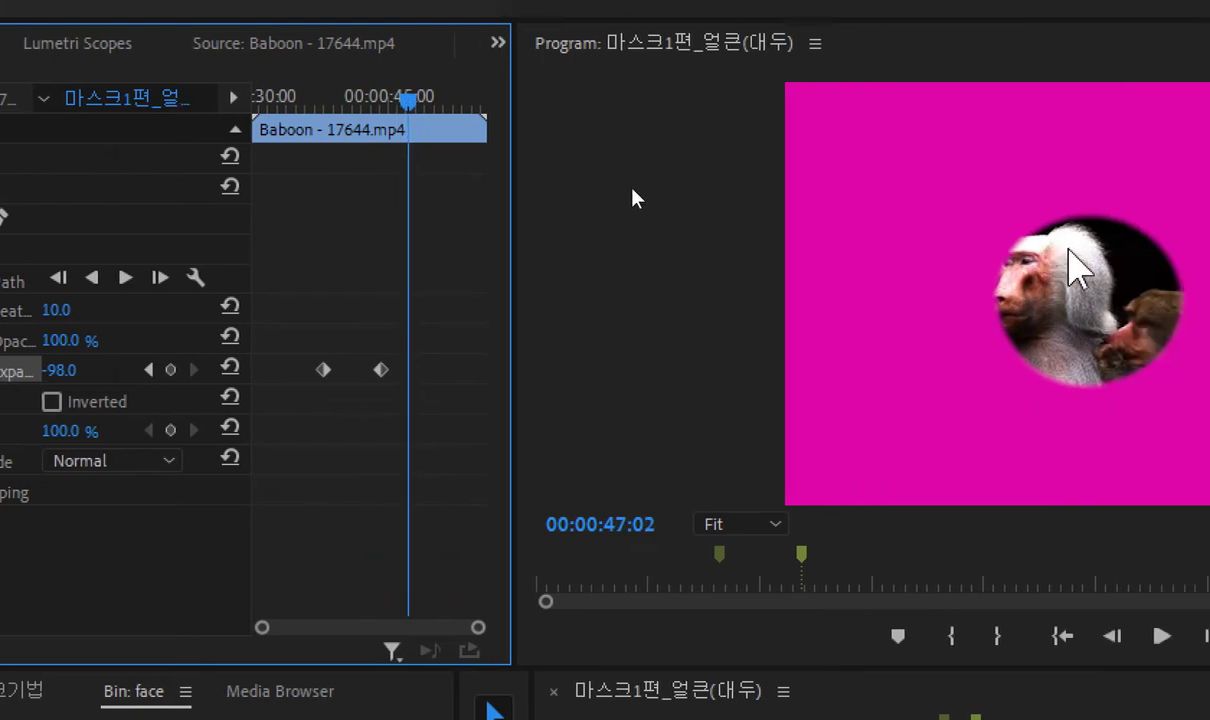
pyautogui.moveTo(227, 101); pyautogui.dragTo(229, 135)
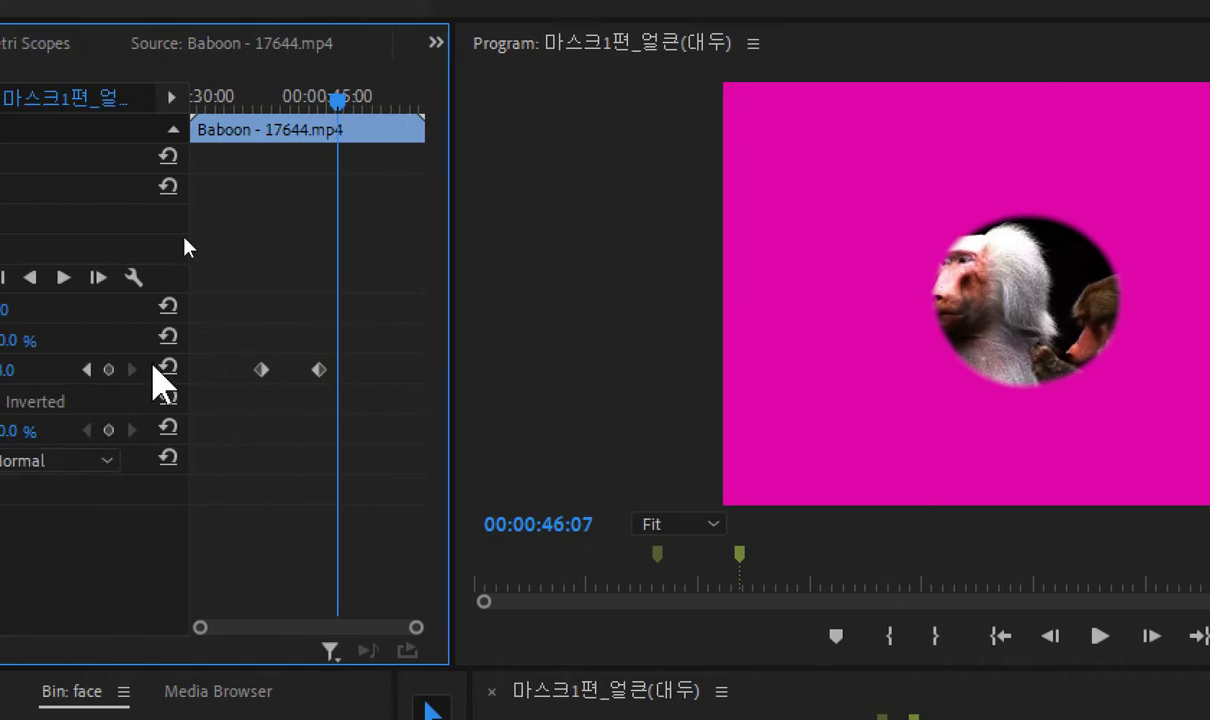
pyautogui.click(93, 369)
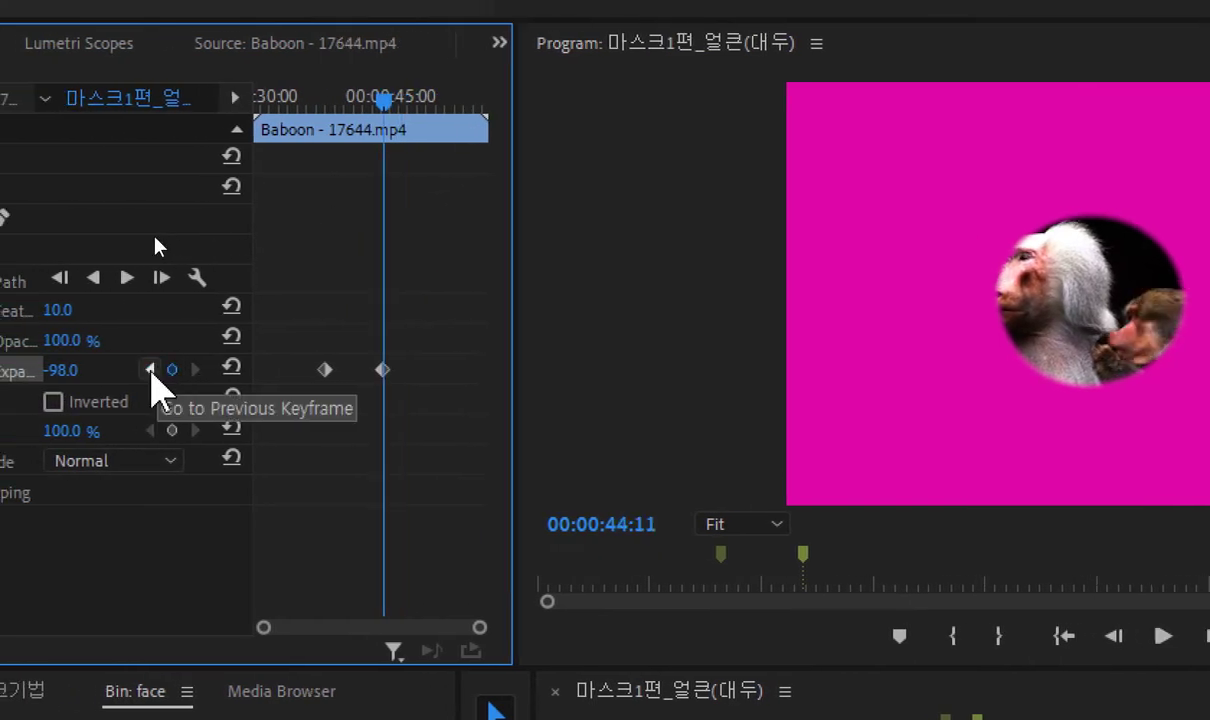
# Vary Mask Expansion at the 00:00:44:11 keyframe through -148 and 438 to 716, and scrub through the mask growth
pyautogui.moveTo(72, 370); pyautogui.dragTo(22, 370)
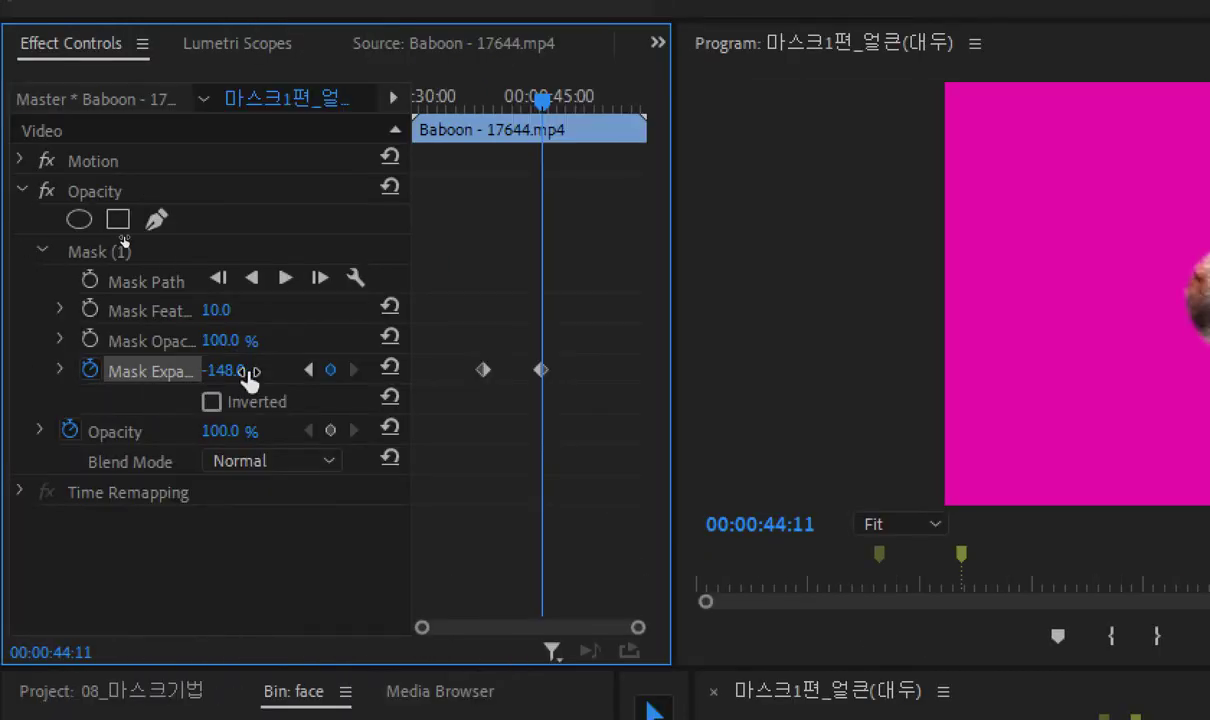
pyautogui.moveTo(228, 383); pyautogui.dragTo(268, 370)
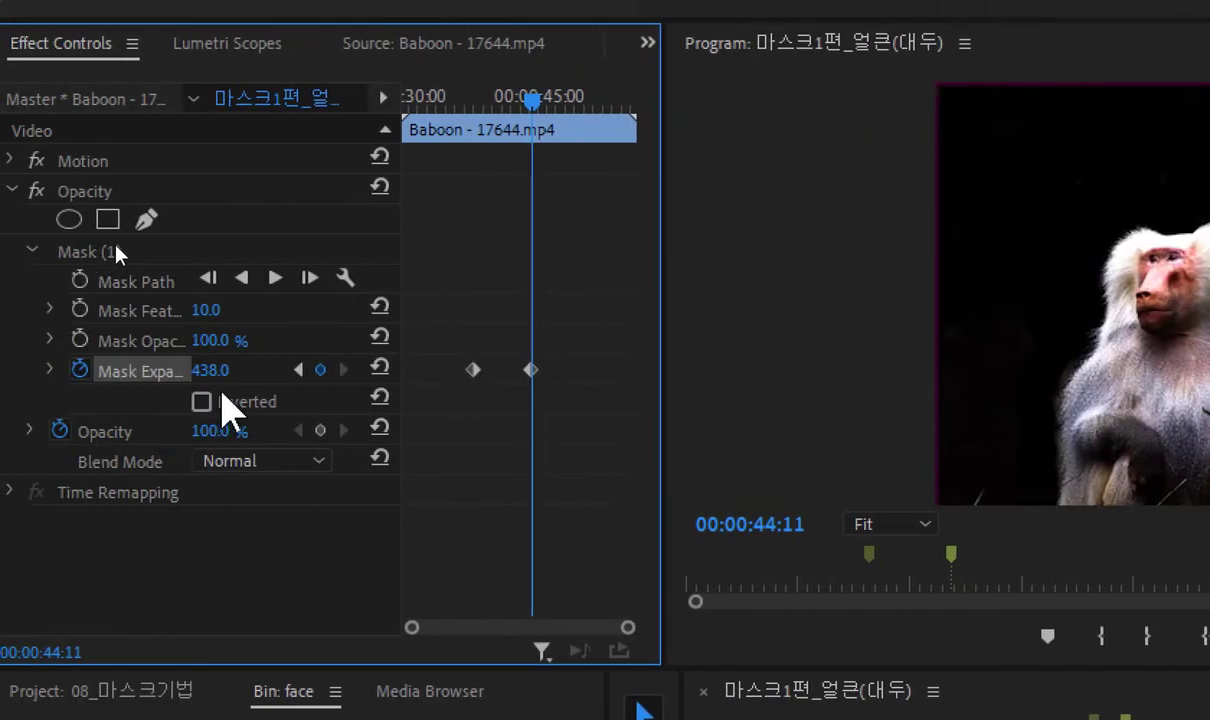
pyautogui.moveTo(220, 373); pyautogui.dragTo(298, 373)
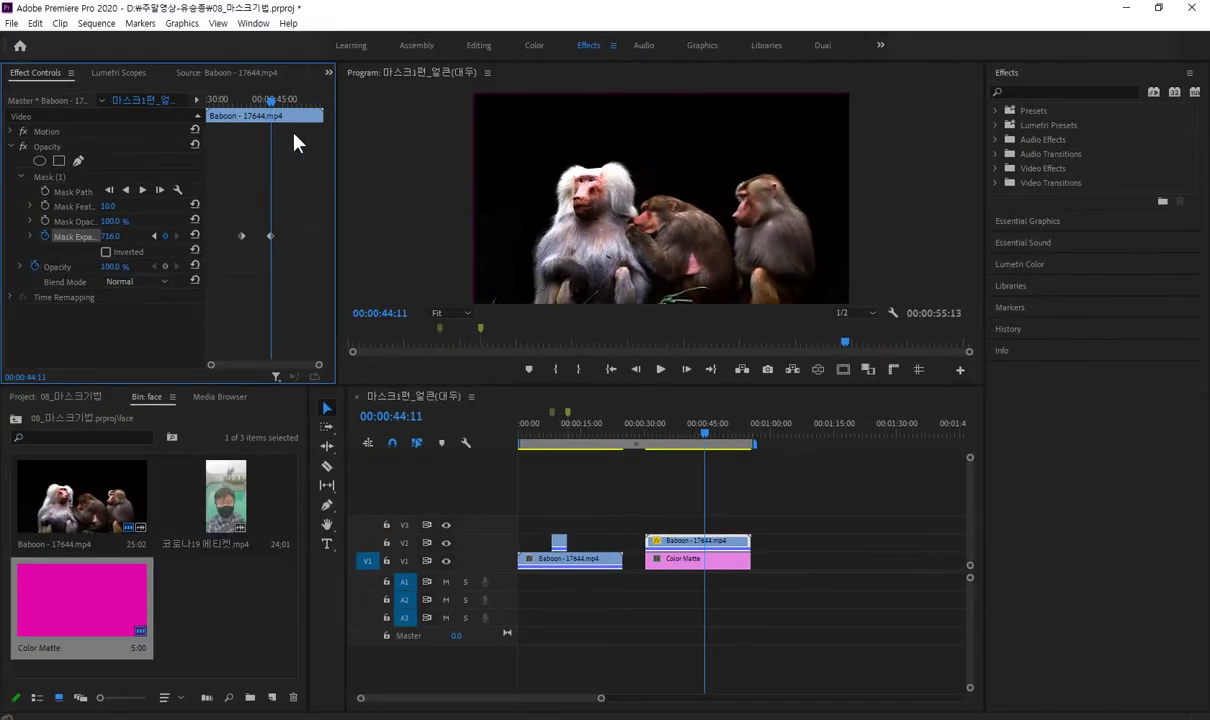
pyautogui.moveTo(279, 110); pyautogui.dragTo(254, 116)
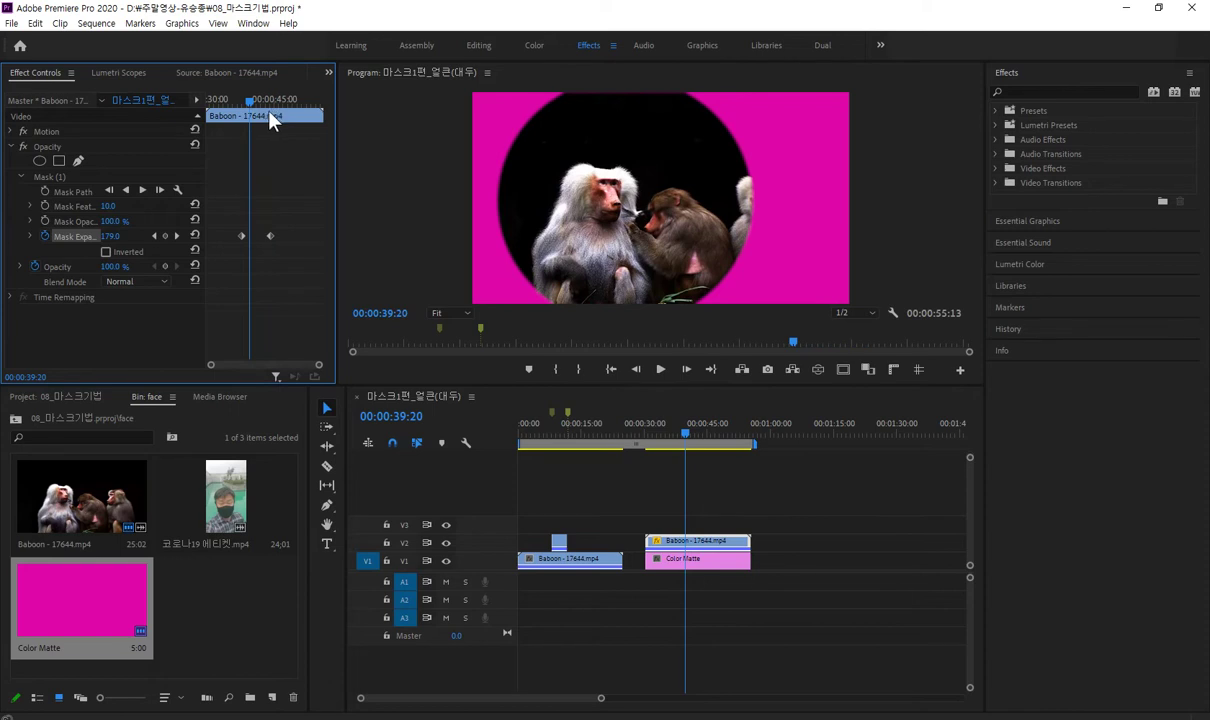
pyautogui.moveTo(253, 103)
pyautogui.mouseDown()
pyautogui.moveTo(270, 105)
pyautogui.moveTo(258, 108)
pyautogui.mouseUp()
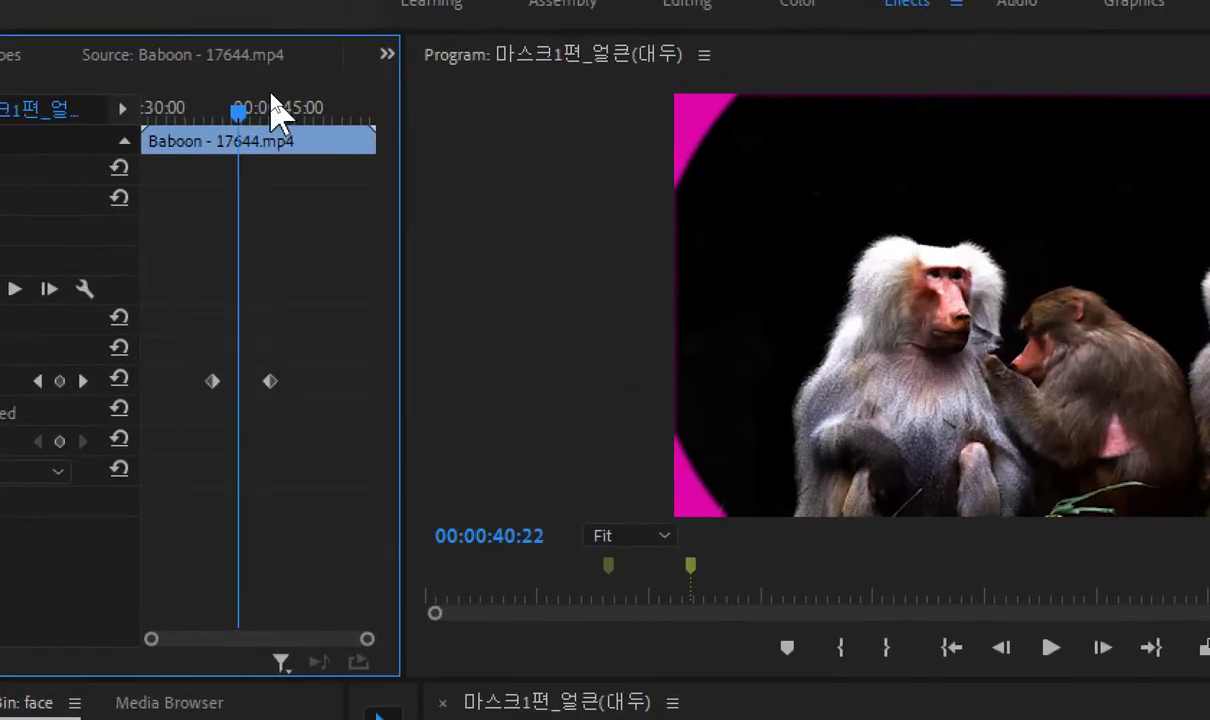
# Shift the Mask Expansion keyframes earlier in the clip and scrub over the timing, ending at 00:00:46:00
pyautogui.moveTo(270, 381); pyautogui.dragTo(223, 381)
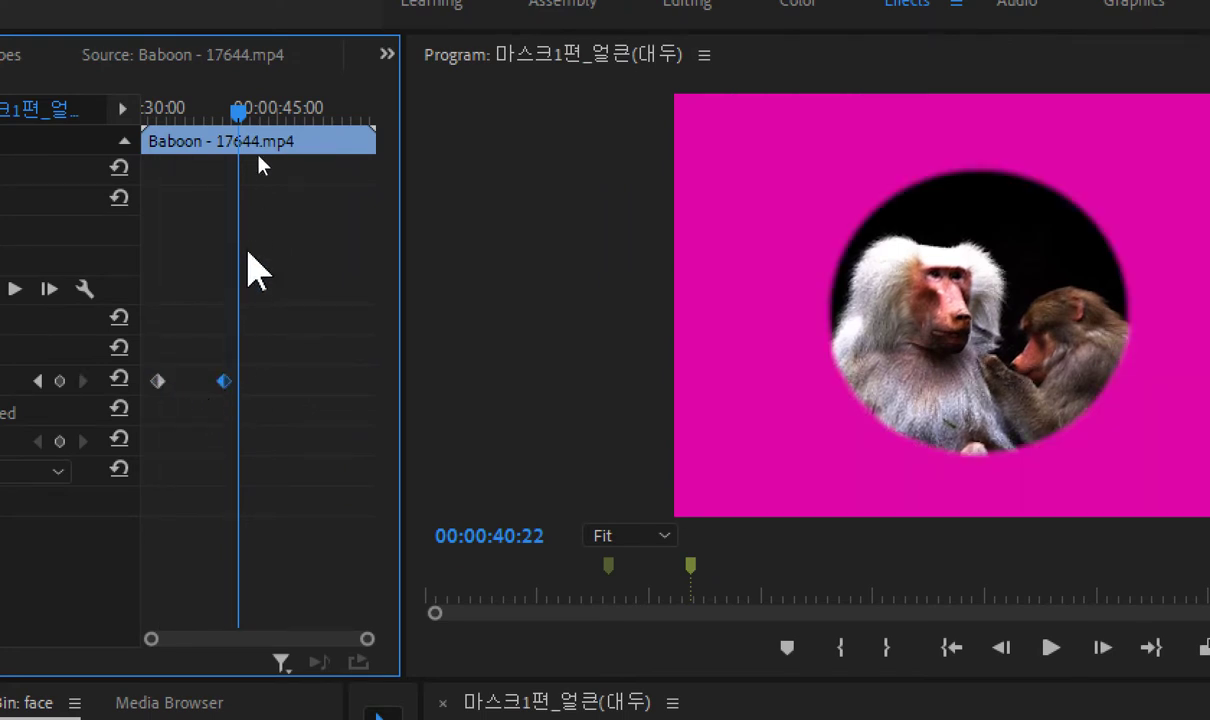
pyautogui.moveTo(232, 110)
pyautogui.mouseDown()
pyautogui.moveTo(173, 135)
pyautogui.moveTo(238, 114)
pyautogui.mouseUp()
pyautogui.click(228, 110)
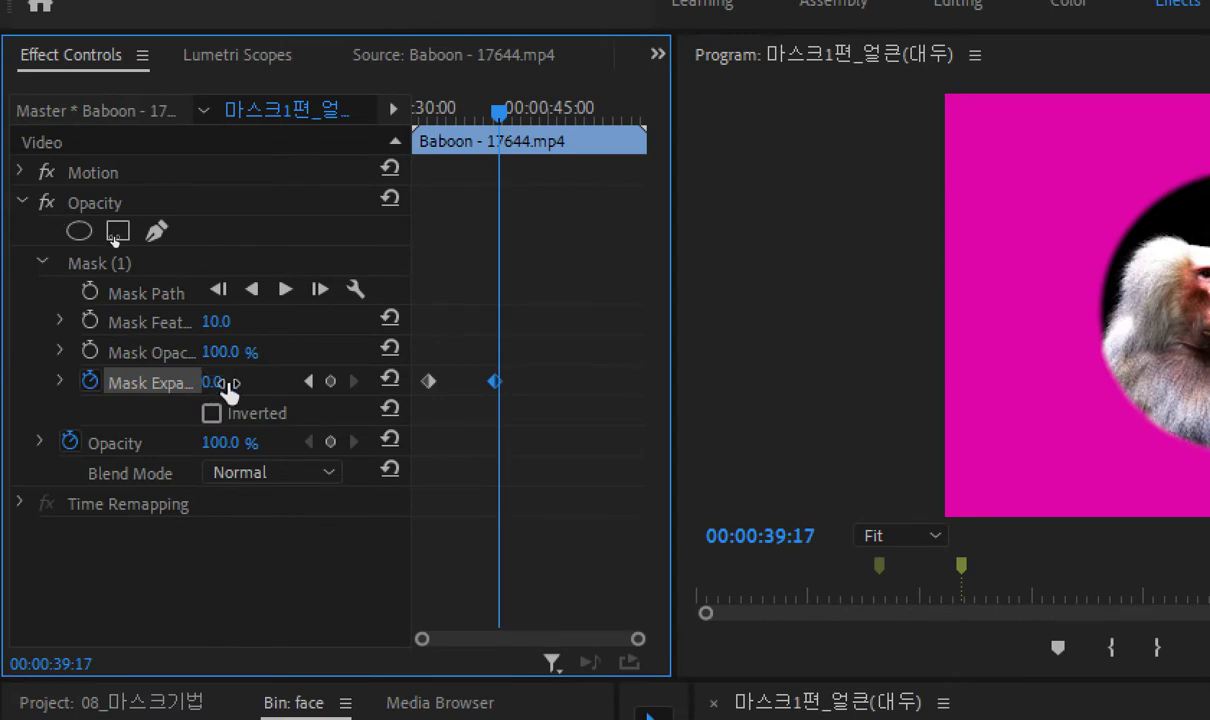
pyautogui.moveTo(498, 112); pyautogui.dragTo(562, 115)
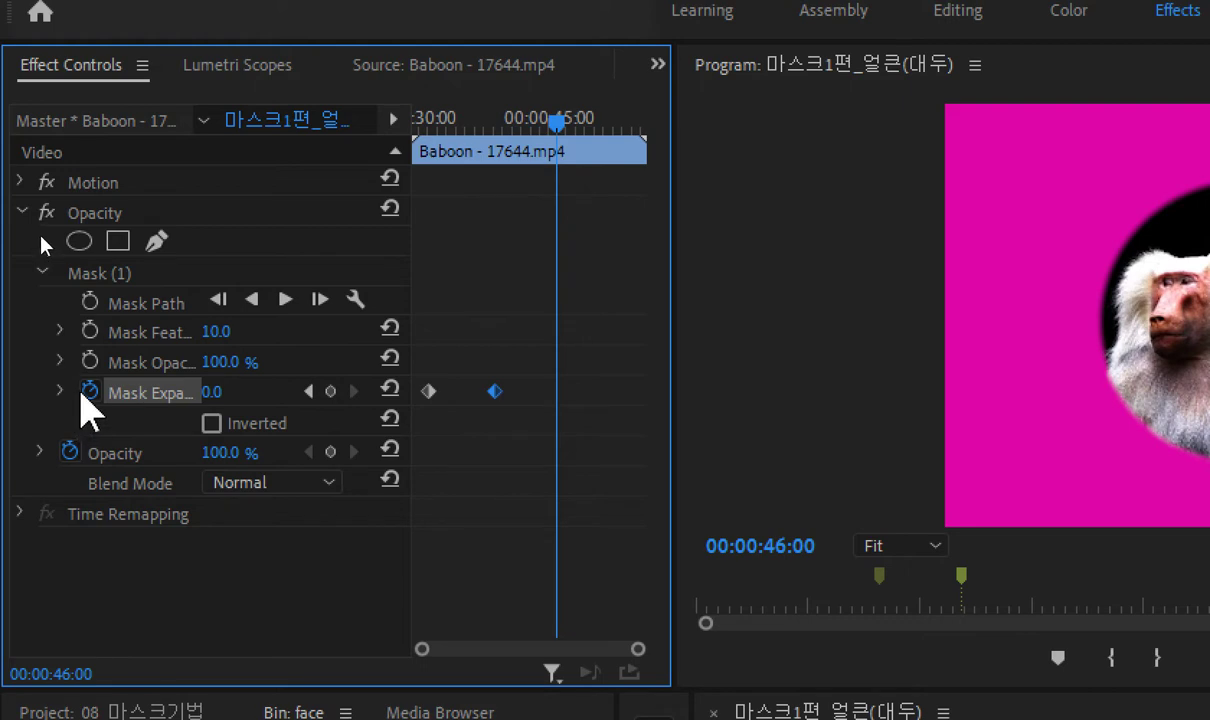
# Delete both Mask Expansion keyframes and turn off its animation
pyautogui.moveTo(517, 410); pyautogui.dragTo(422, 382)
pyautogui.press('Delete')
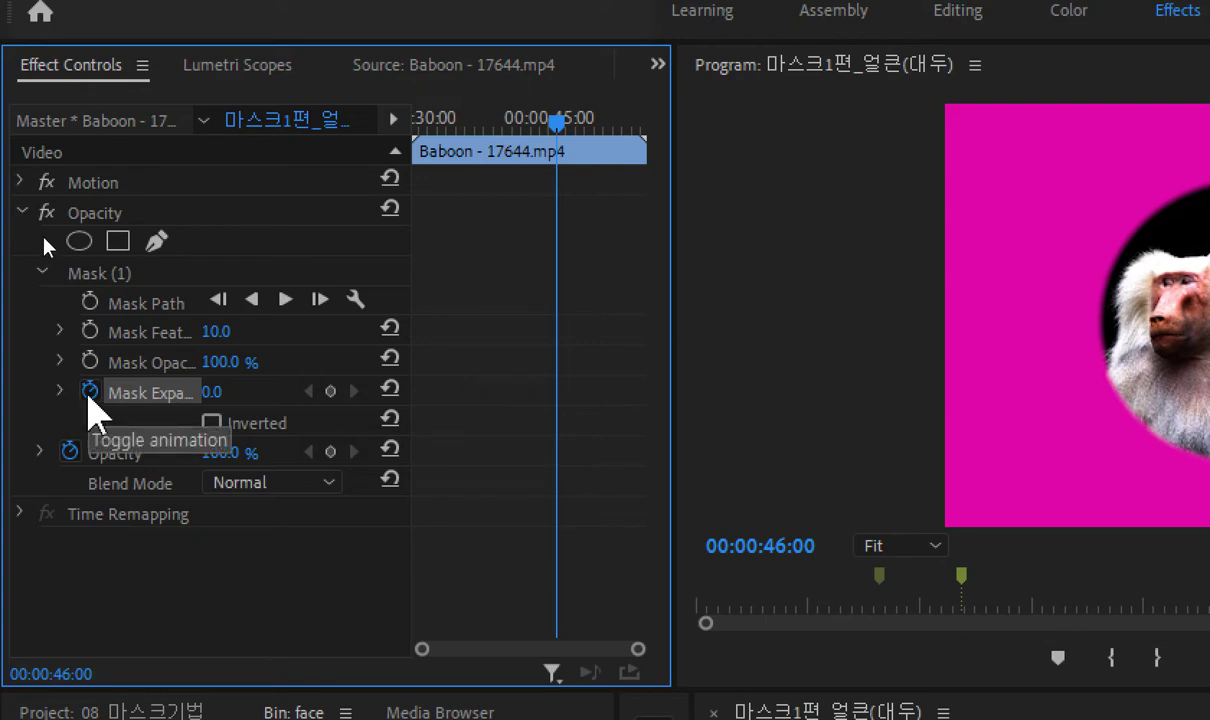
pyautogui.click(90, 393)
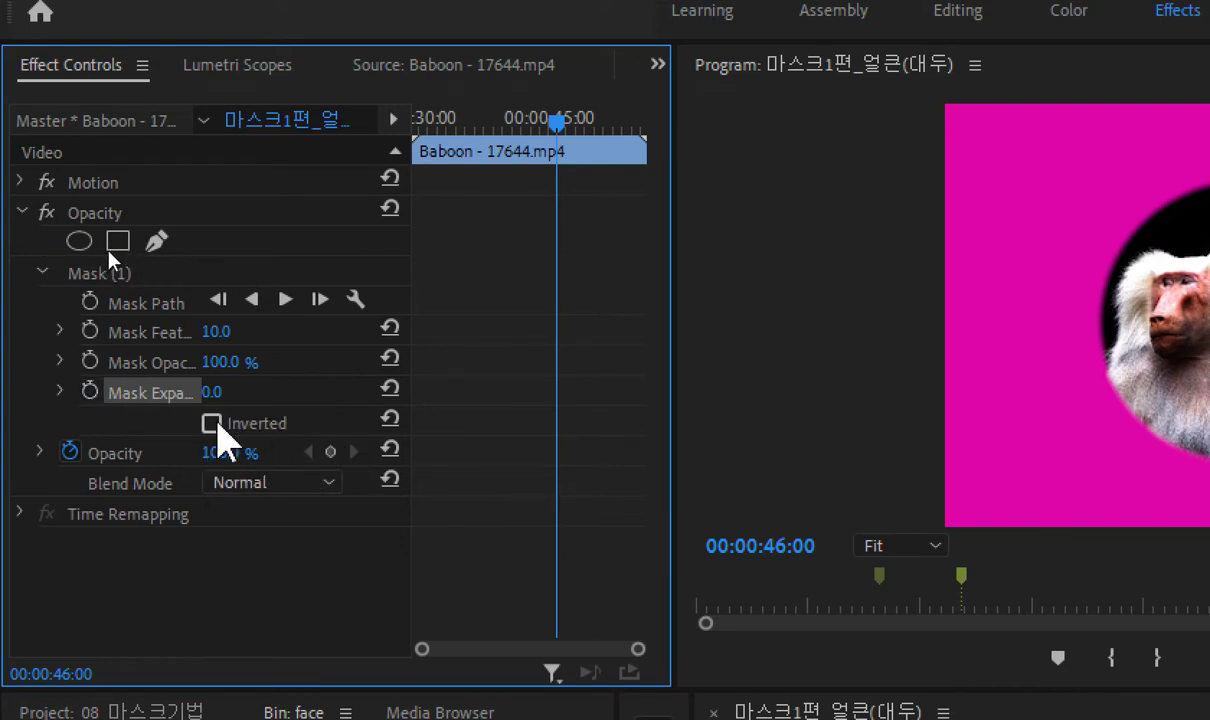
# Hide video track V1 while Mask (1) is inverted, then turn the inversion back off and select the mask
pyautogui.click(211, 424)
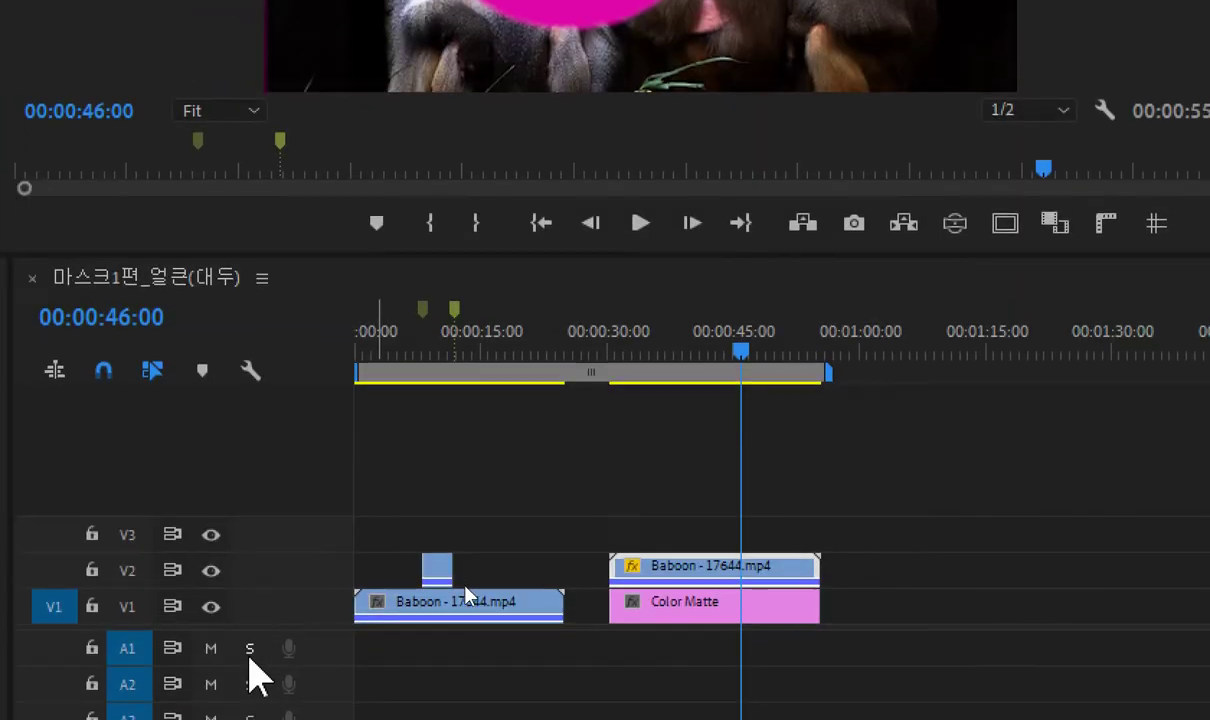
pyautogui.click(211, 588)
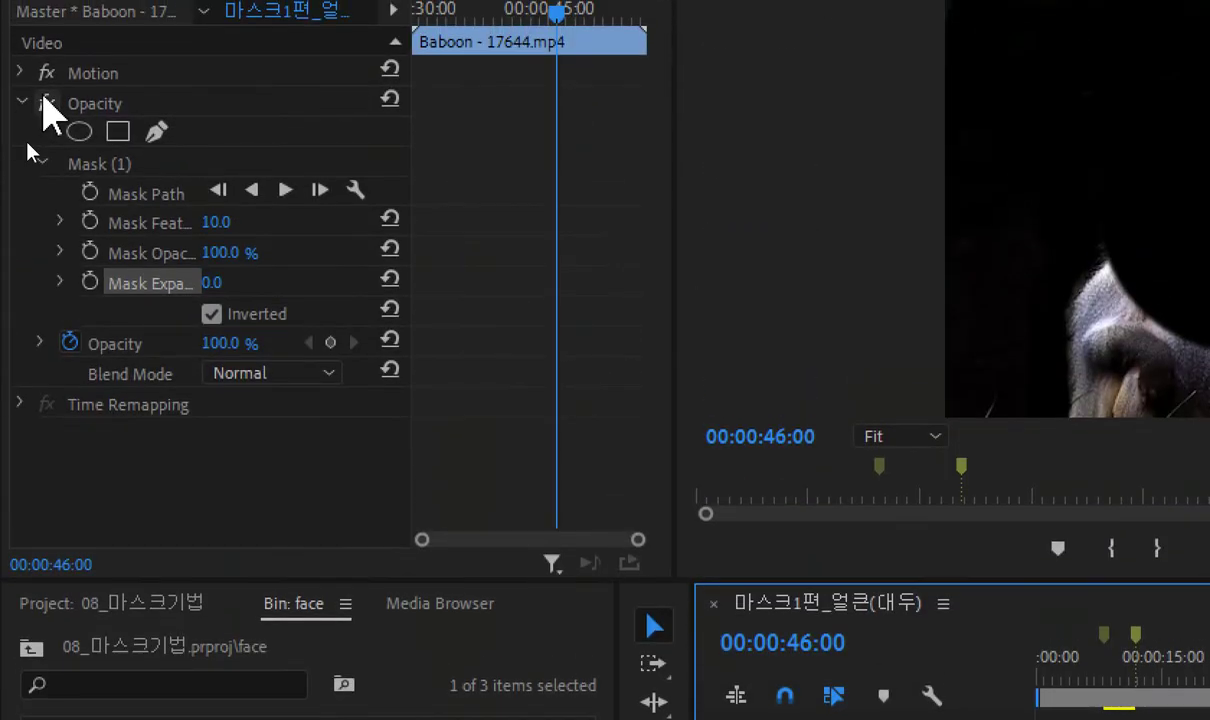
pyautogui.click(211, 313)
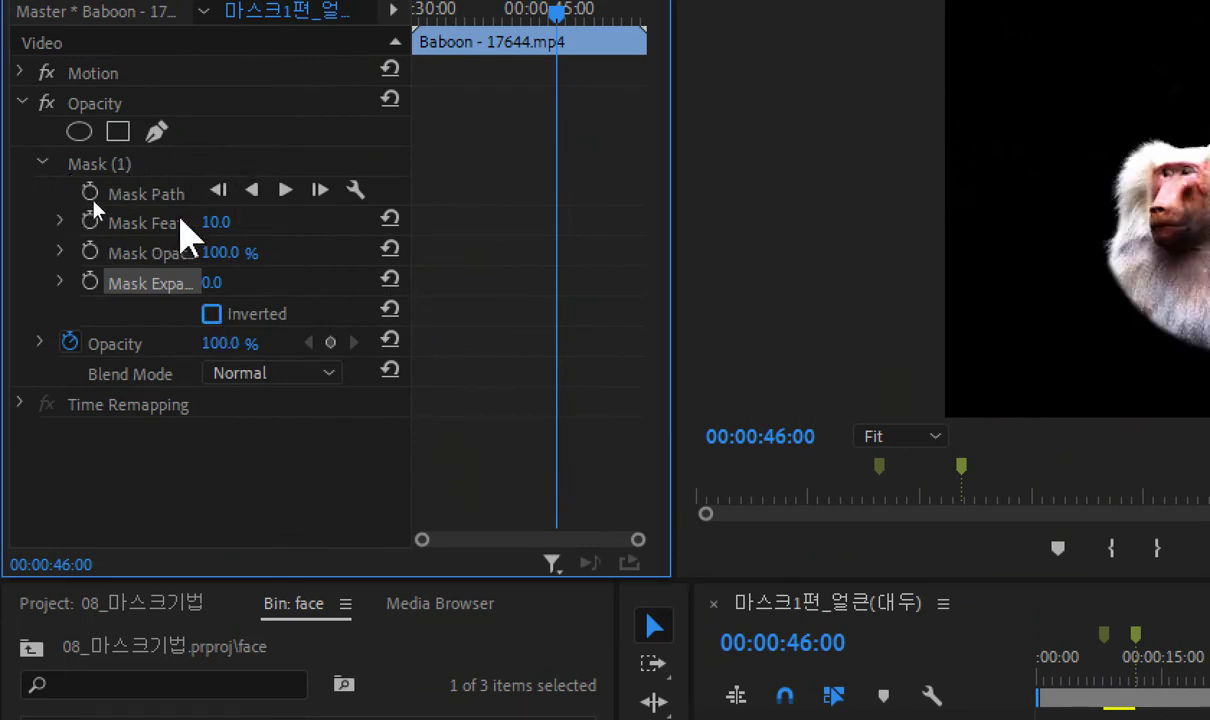
pyautogui.click(120, 166)
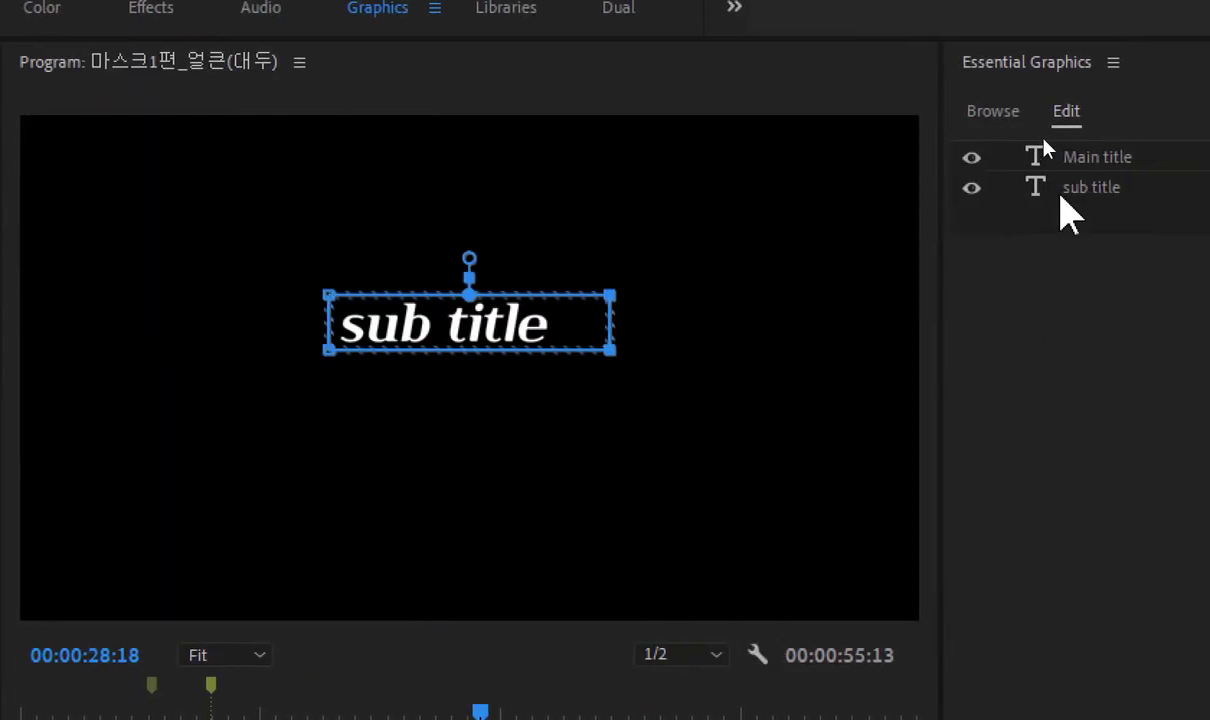
# Delete Mask (1) from the Opacity effect of the title graphic containing the sub title and Main title text
pyautogui.click(1062, 195)
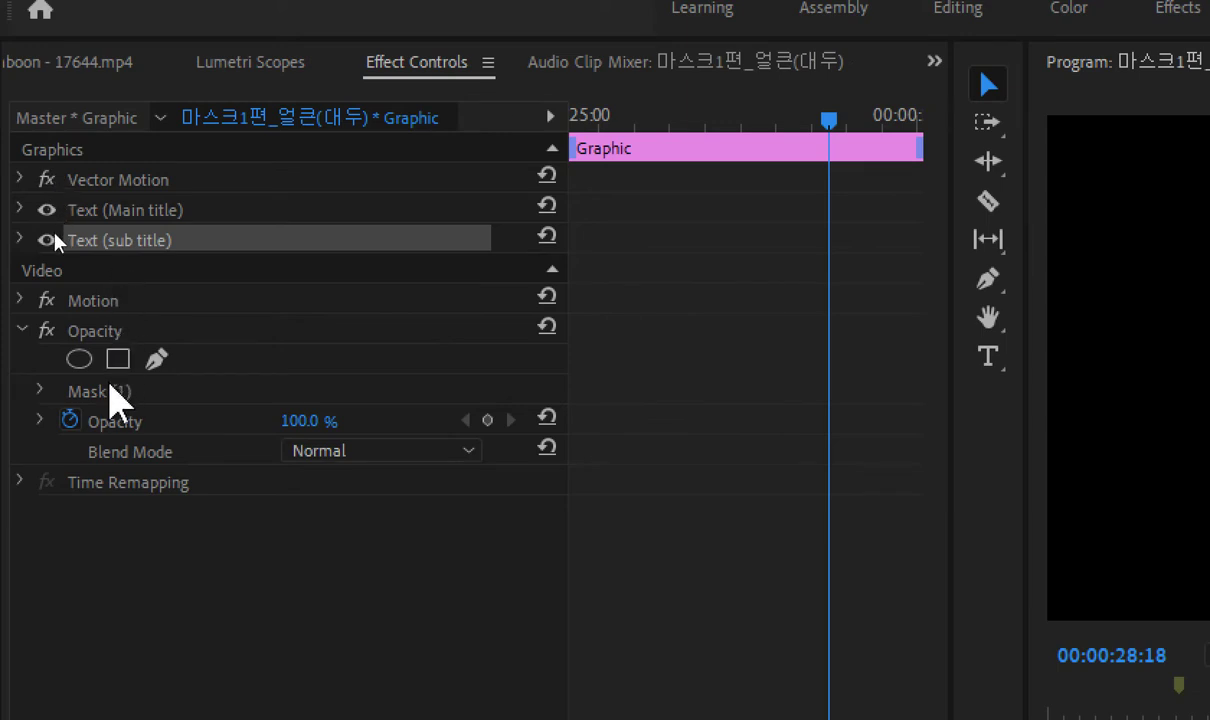
pyautogui.click(113, 390)
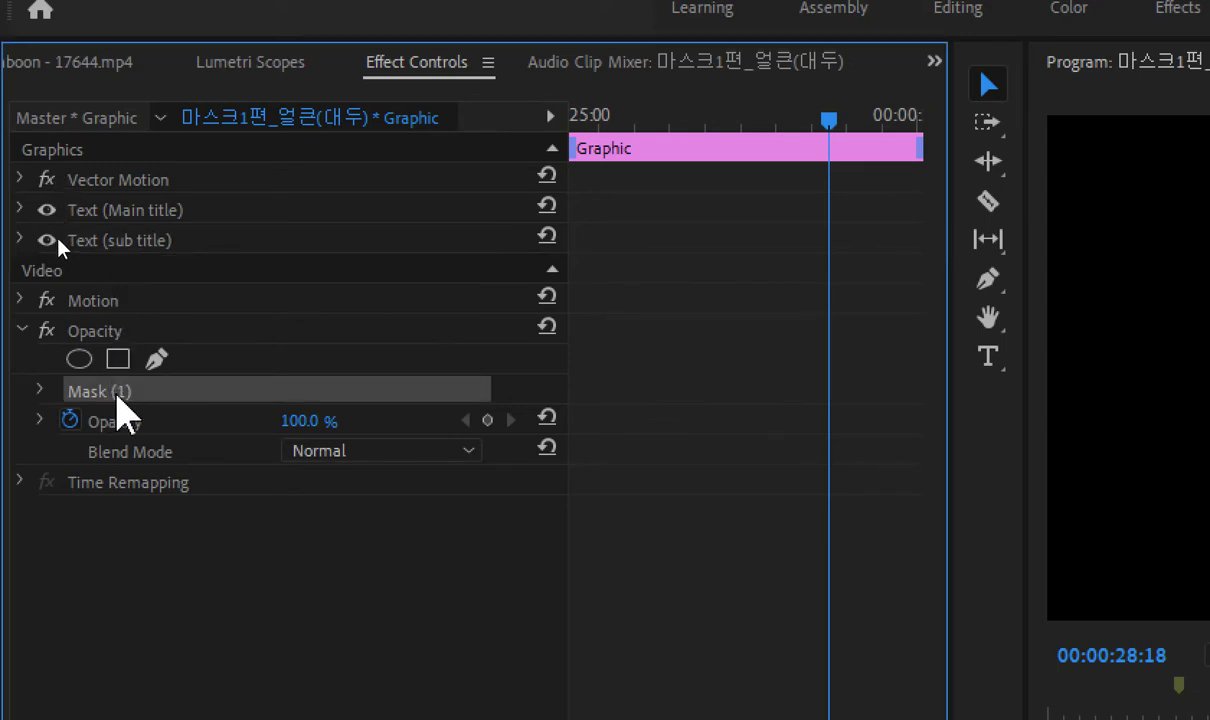
pyautogui.press('Delete')
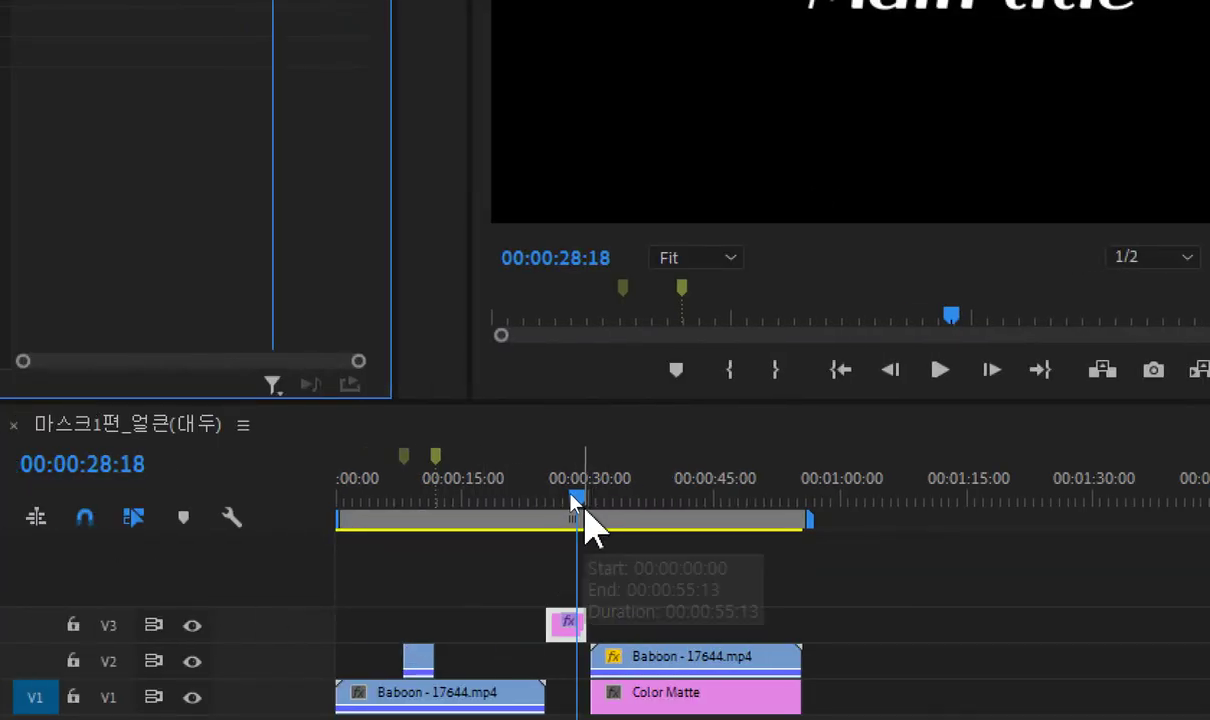
# Move the playhead to 00:00:28:02 and add a four-point polygon opacity mask to the title graphic
pyautogui.moveTo(575, 500); pyautogui.dragTo(572, 505)
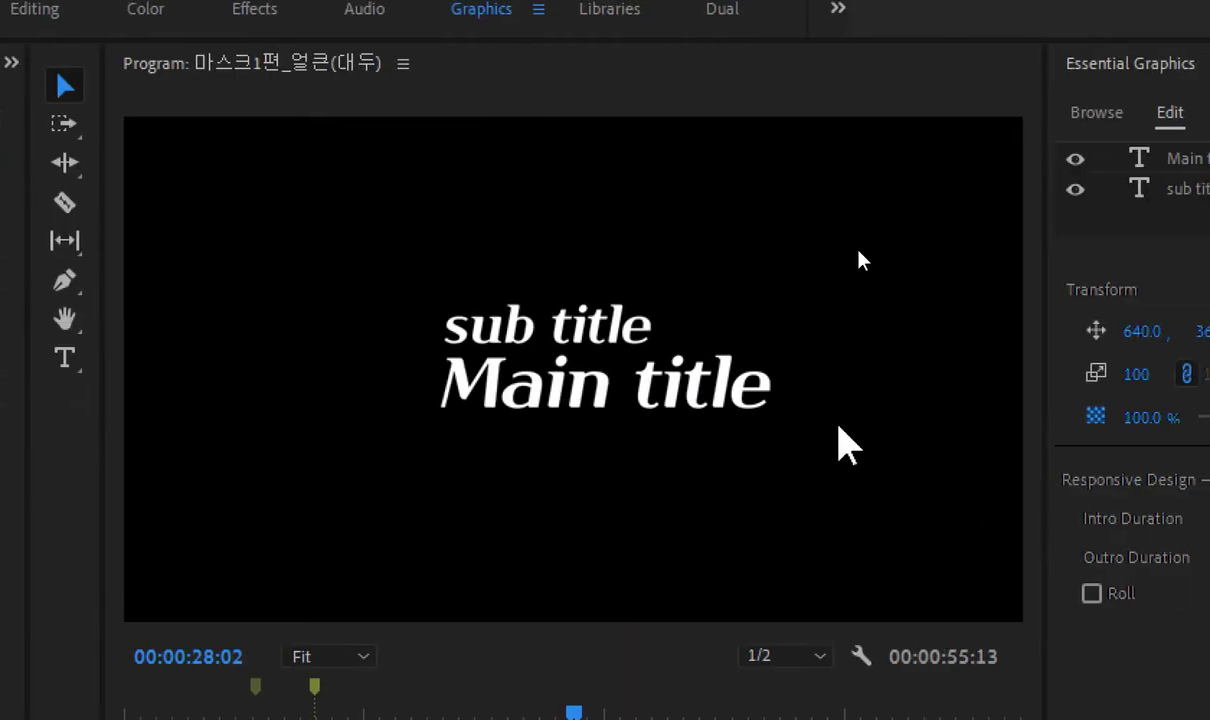
pyautogui.click(654, 380)
pyautogui.click(603, 340)
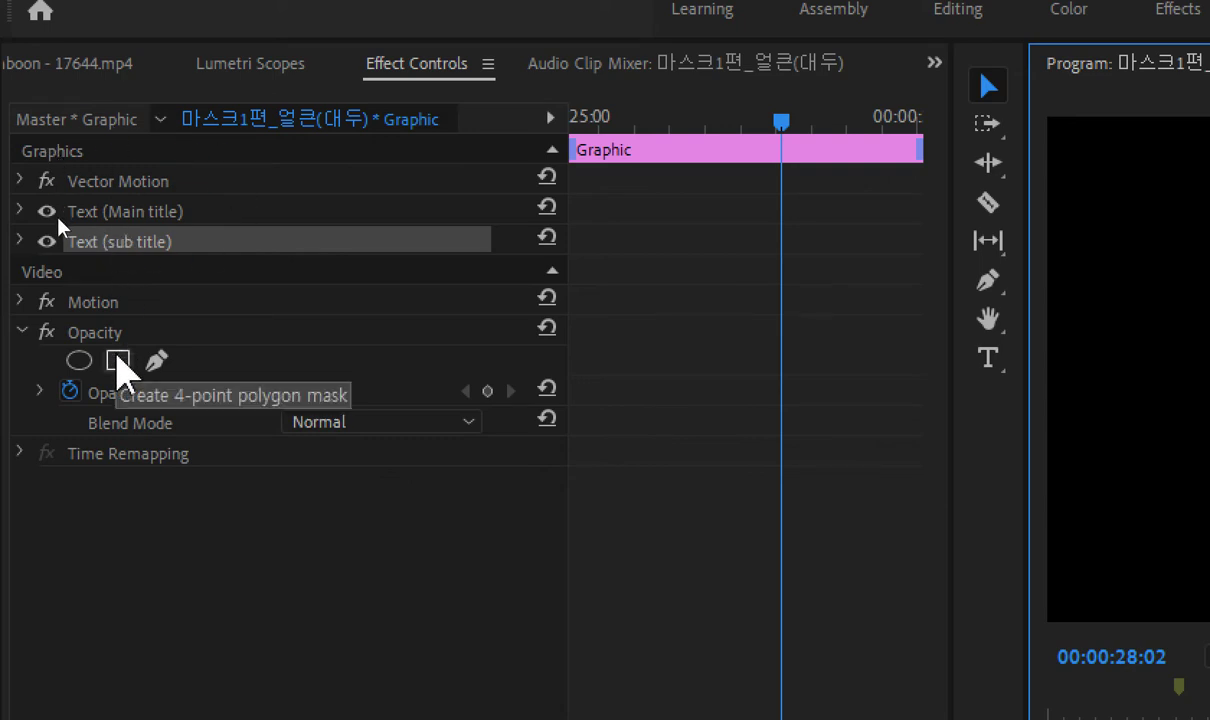
pyautogui.click(118, 361)
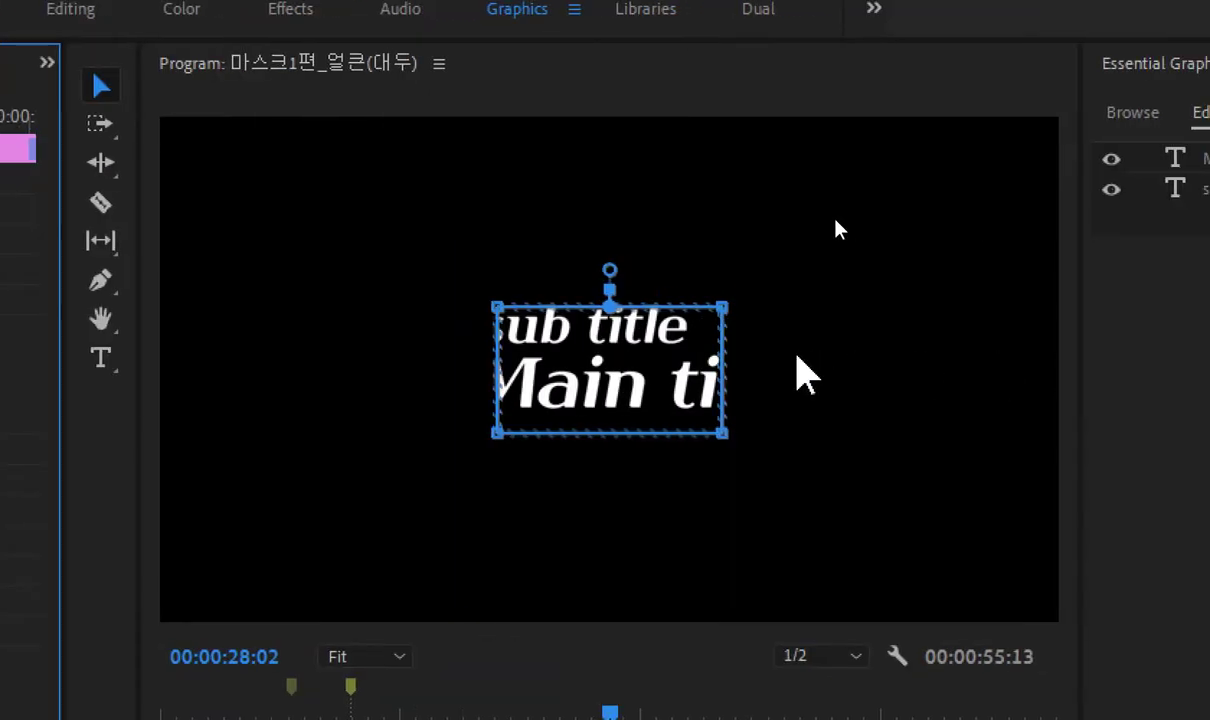
# Reposition the rectangular mask and raise its lower edge so that it frames only the sub title text
pyautogui.moveTo(605, 359); pyautogui.dragTo(556, 329)
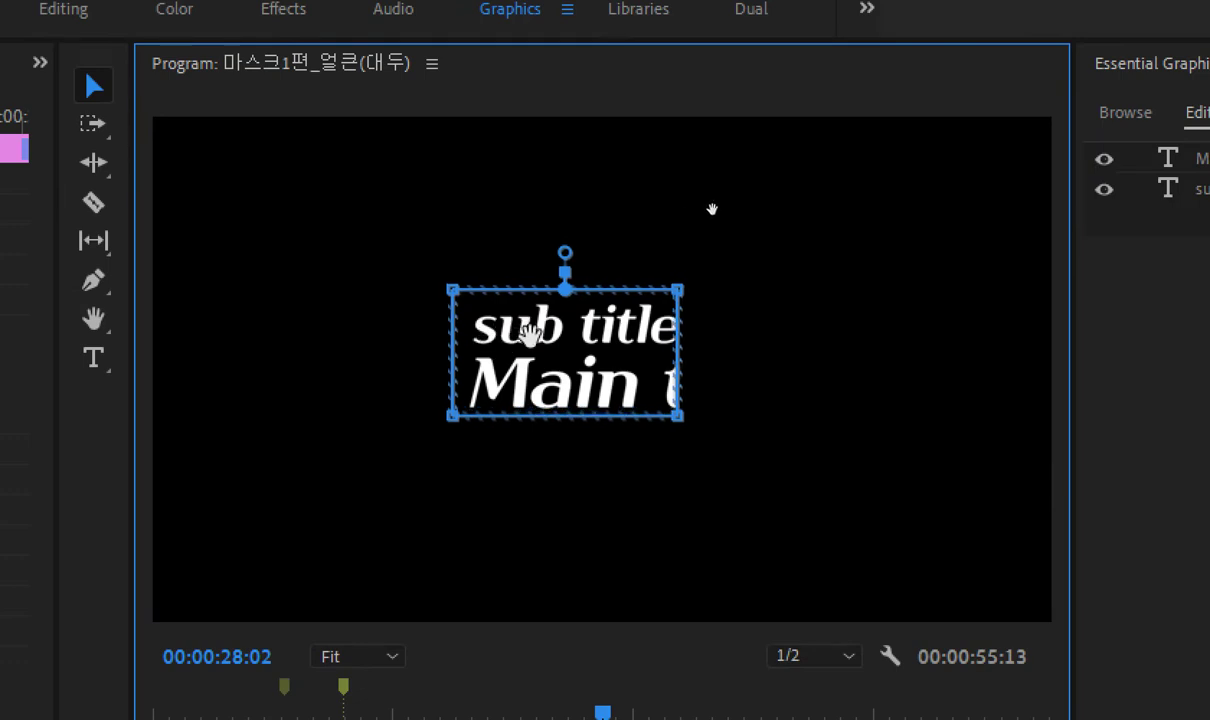
pyautogui.moveTo(502, 316); pyautogui.dragTo(537, 340)
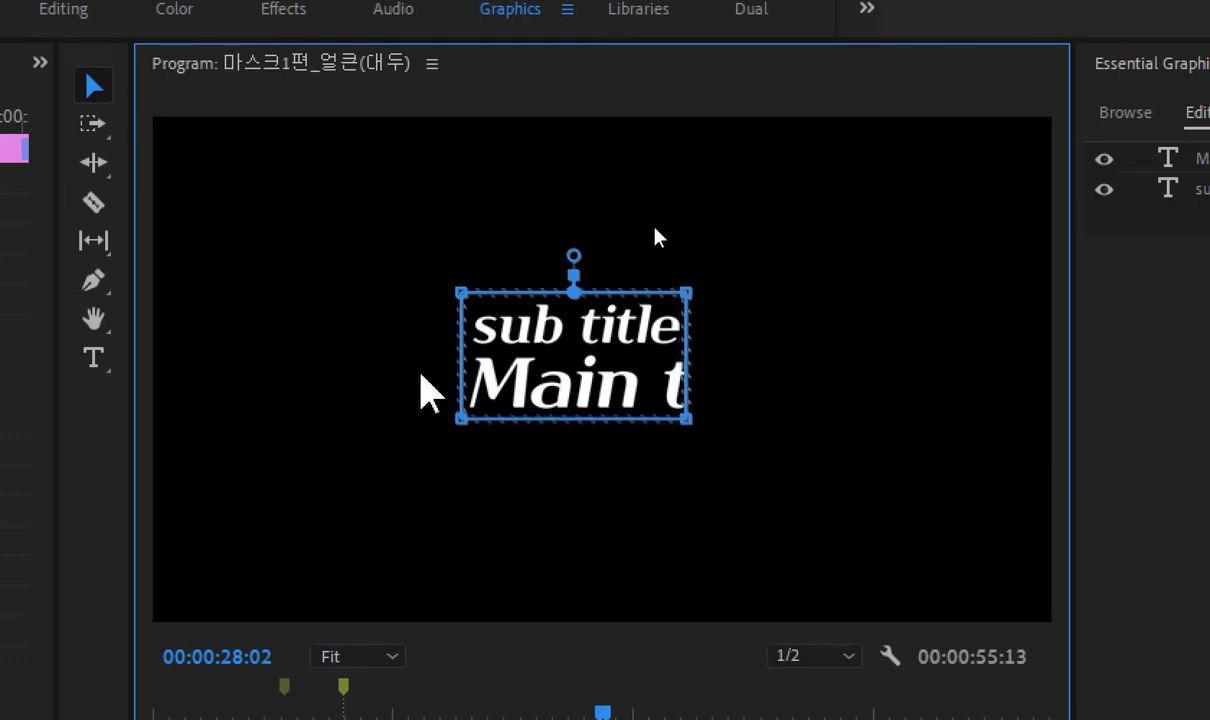
pyautogui.moveTo(371, 378); pyautogui.dragTo(846, 454)
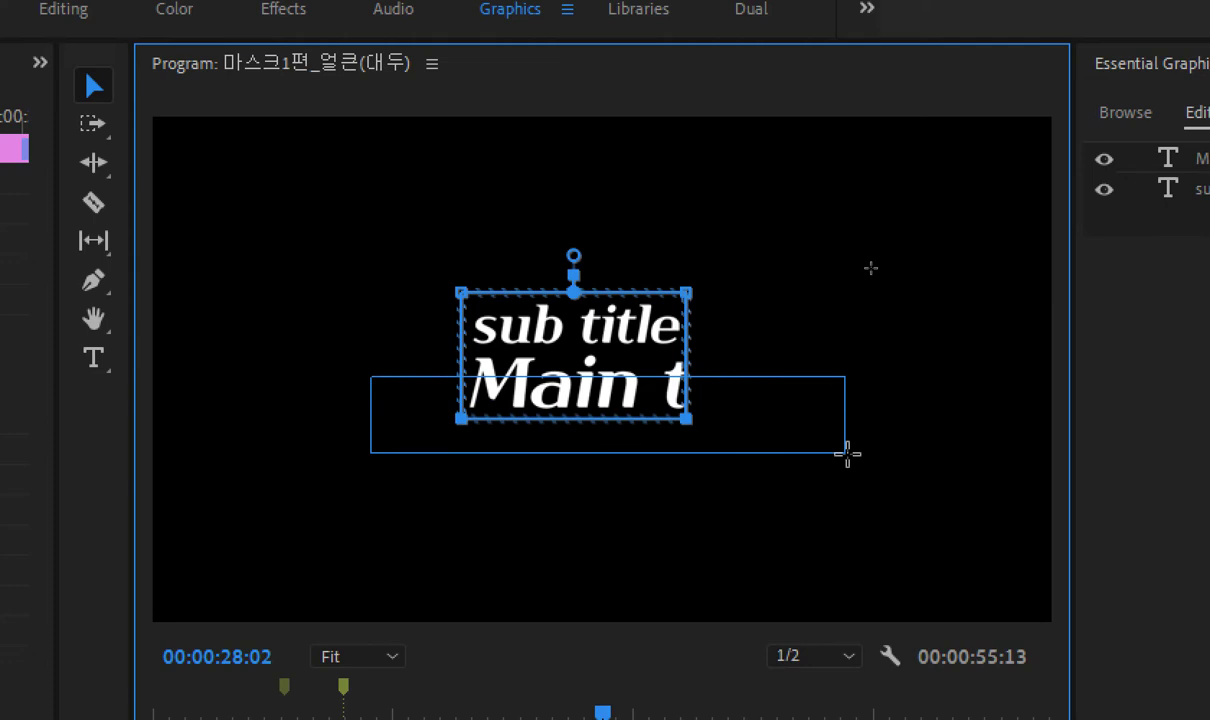
pyautogui.moveTo(846, 454); pyautogui.dragTo(846, 454)
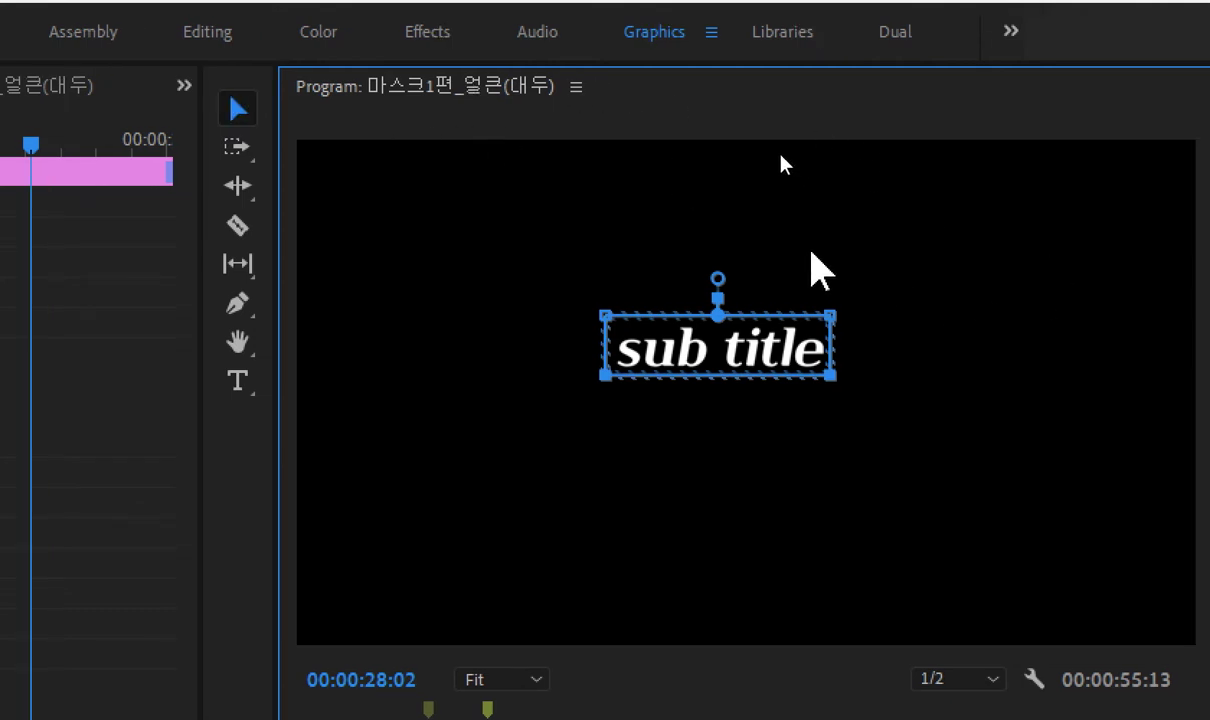
pyautogui.moveTo(840, 298); pyautogui.dragTo(868, 378)
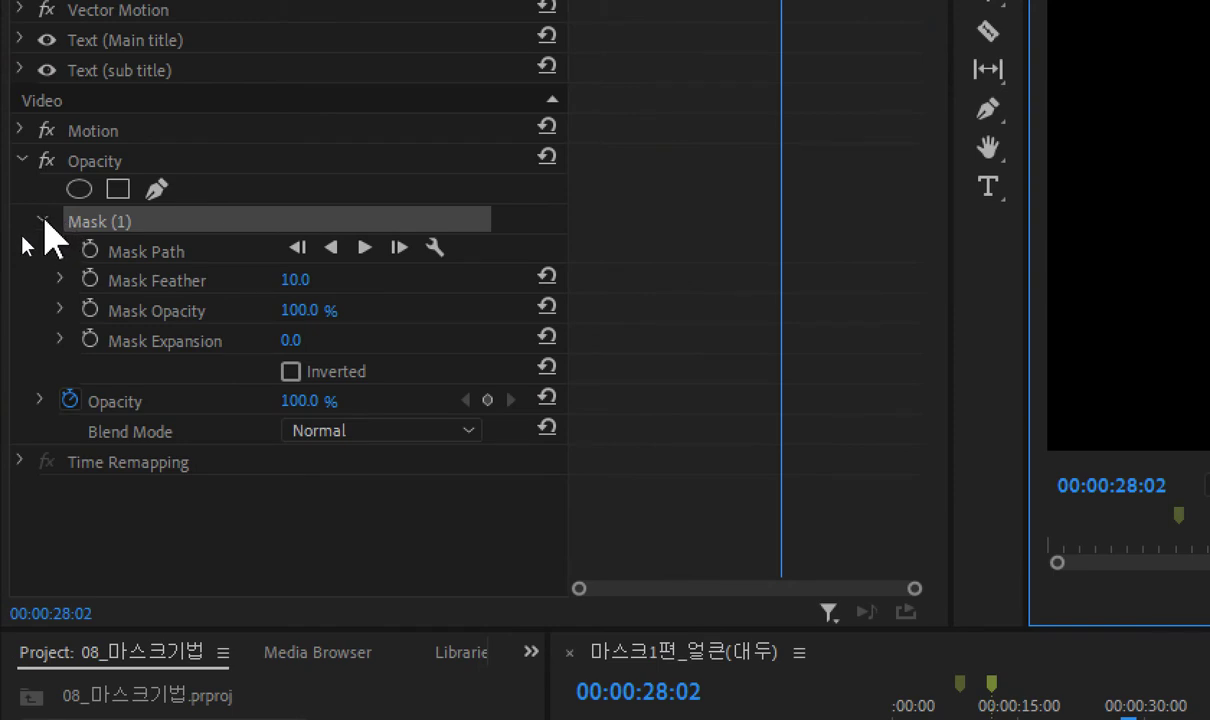
# Add a second four-point polygon mask to the title graphic's Opacity effect and move it down over the Main title text
pyautogui.click(42, 220)
pyautogui.click(116, 190)
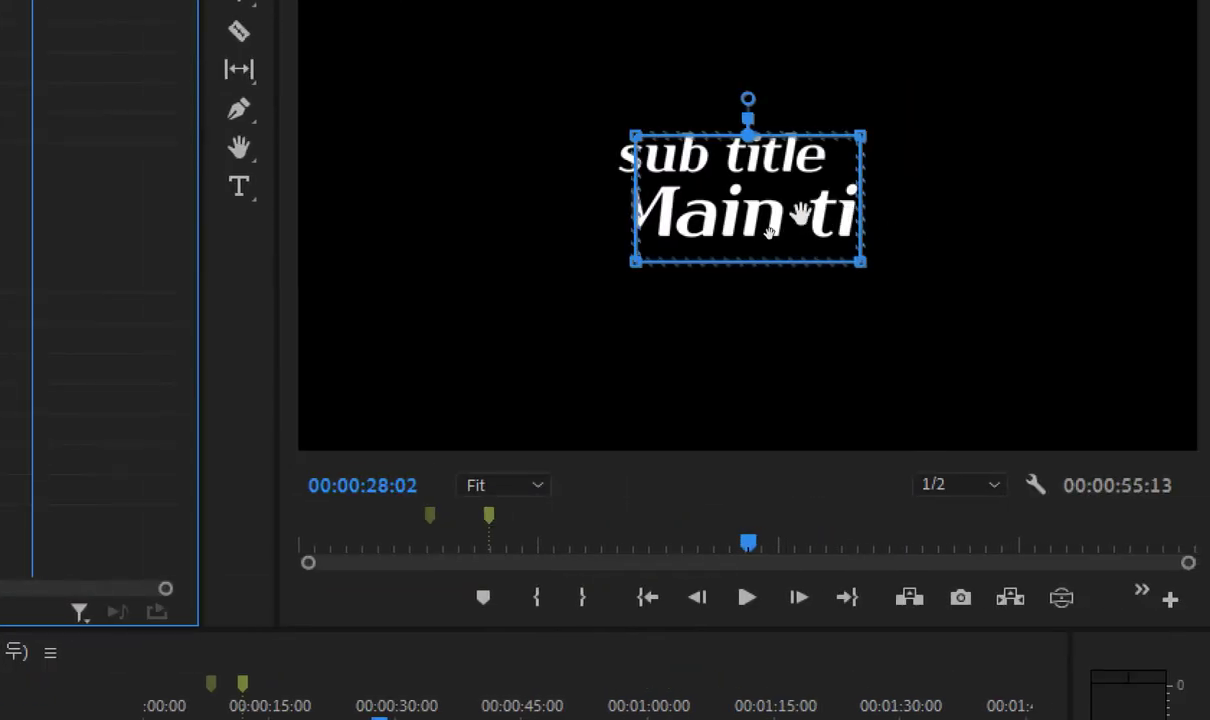
pyautogui.moveTo(800, 213); pyautogui.dragTo(720, 257)
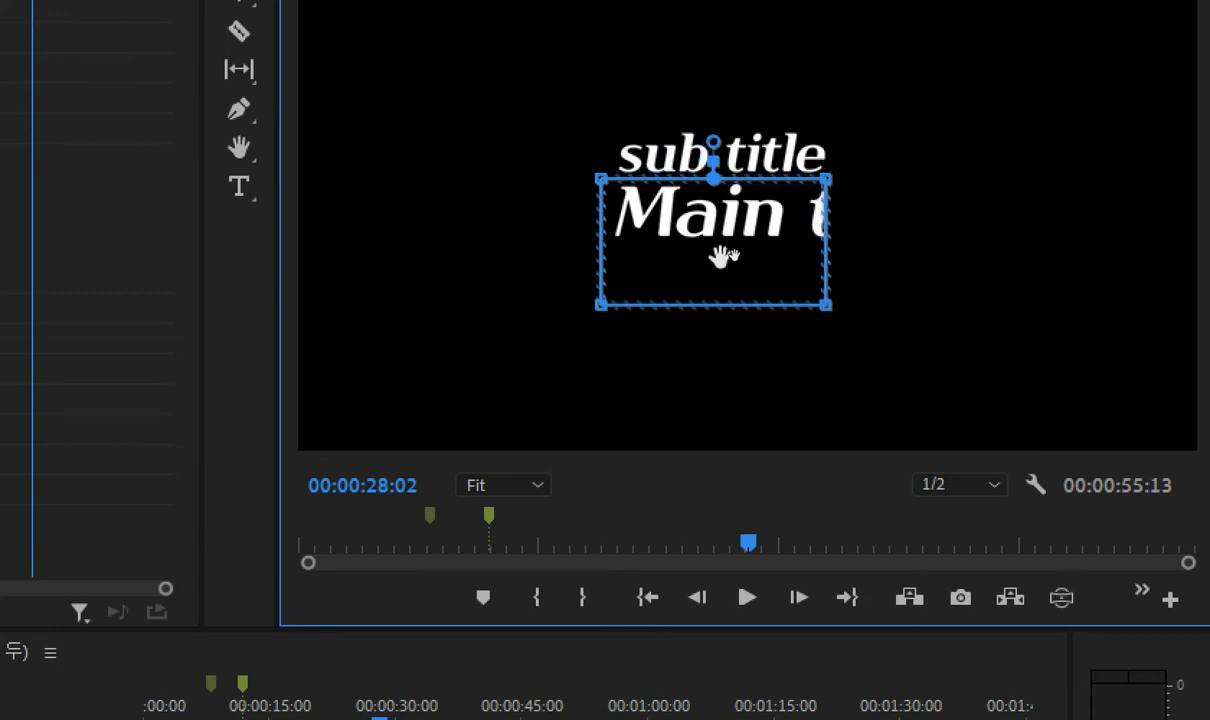
# Fit the second mask around the whole Main title text by raising its lower edge, extending its right edge and fine-tuning its position
pyautogui.moveTo(509, 262); pyautogui.dragTo(1025, 370)
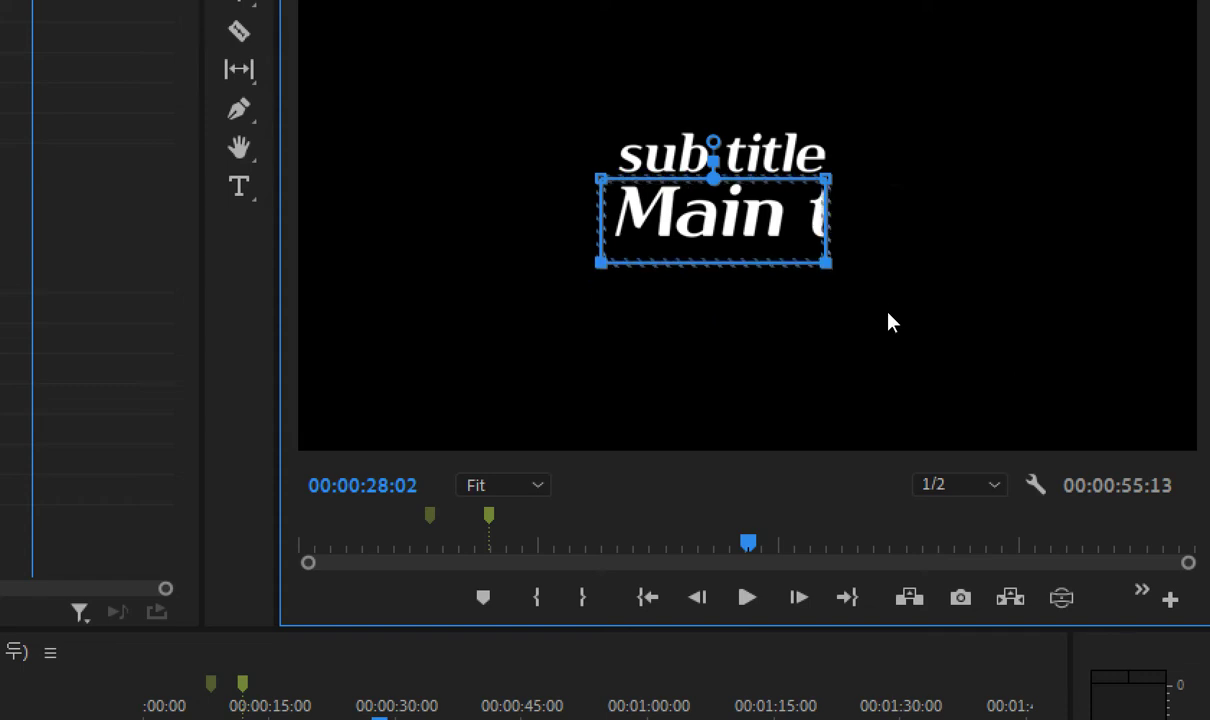
pyautogui.press('Up')
pyautogui.press('Up')
pyautogui.press('Up')
pyautogui.press('Up')
pyautogui.press('Up')
pyautogui.press('Up')
pyautogui.press('Up')
pyautogui.press('Up')
pyautogui.press('Up')
pyautogui.press('Up')
pyautogui.press('Up')
pyautogui.press('Up')
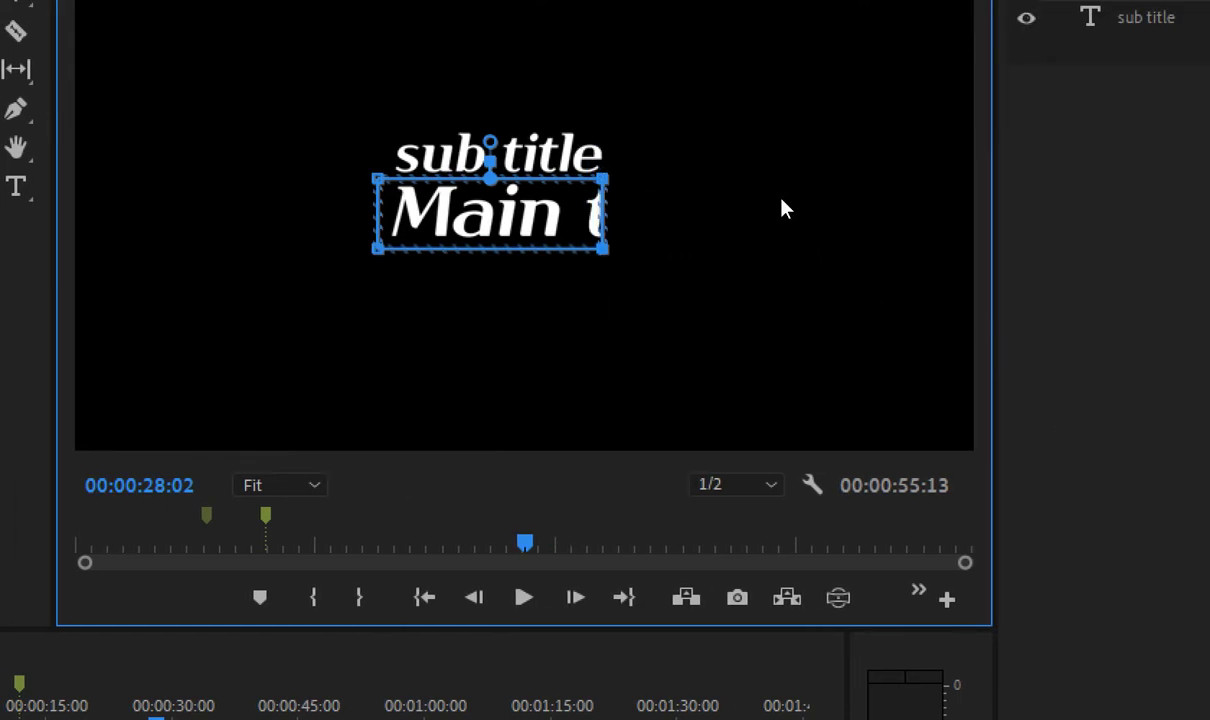
pyautogui.write('itle')
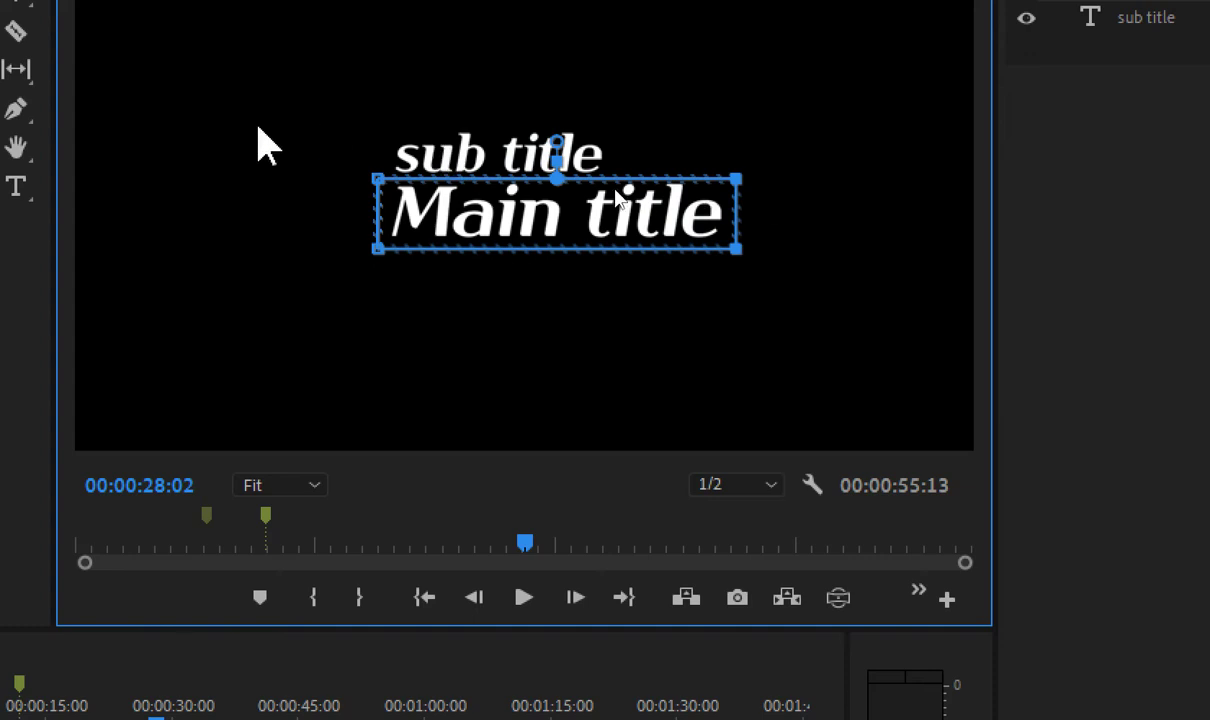
pyautogui.moveTo(537, 210)
pyautogui.mouseDown()
pyautogui.moveTo(257, 216)
pyautogui.moveTo(553, 190)
pyautogui.moveTo(875, 198)
pyautogui.moveTo(513, 211)
pyautogui.moveTo(536, 214)
pyautogui.mouseUp()
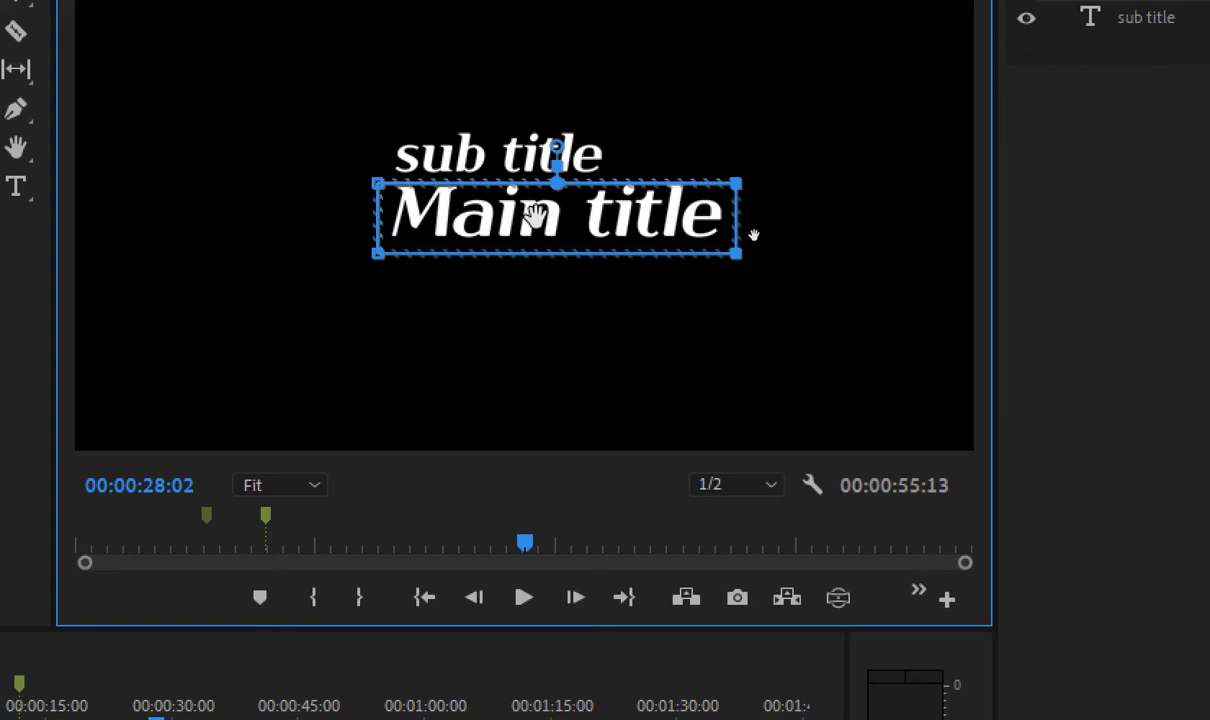
pyautogui.moveTo(473, 213); pyautogui.dragTo(475, 211)
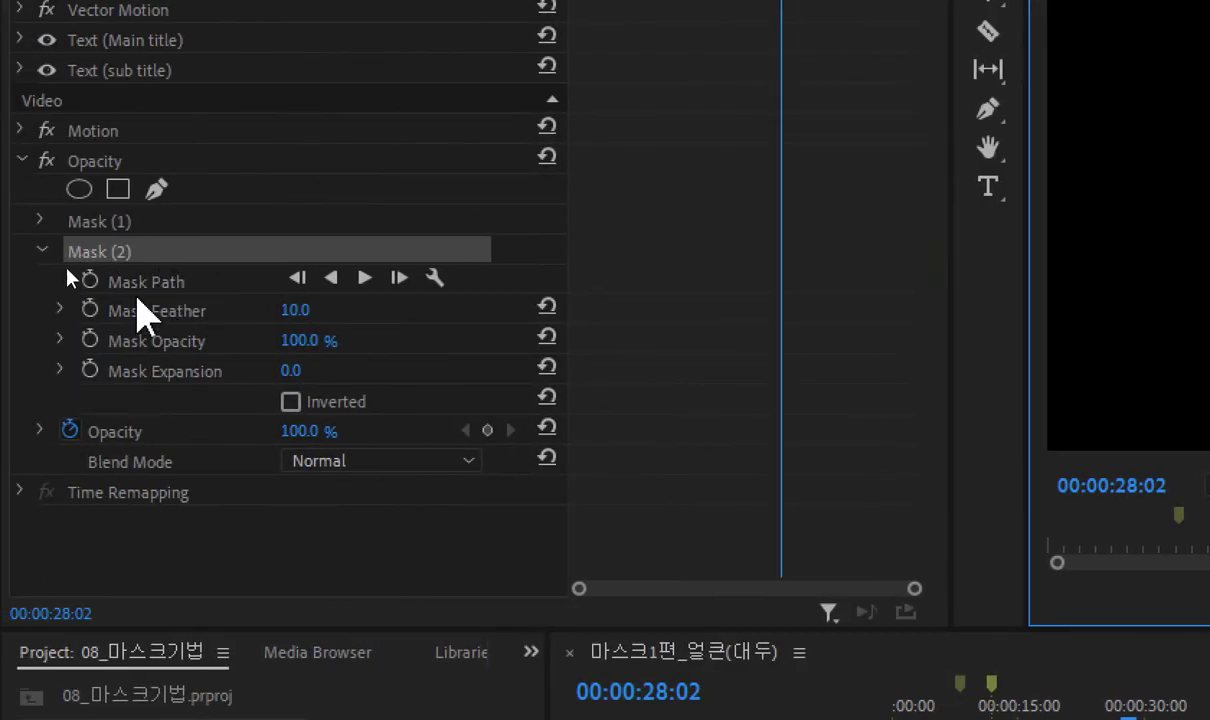
# Collapse Mask (2) and select each mask in turn to examine which text each one covers
pyautogui.click(42, 251)
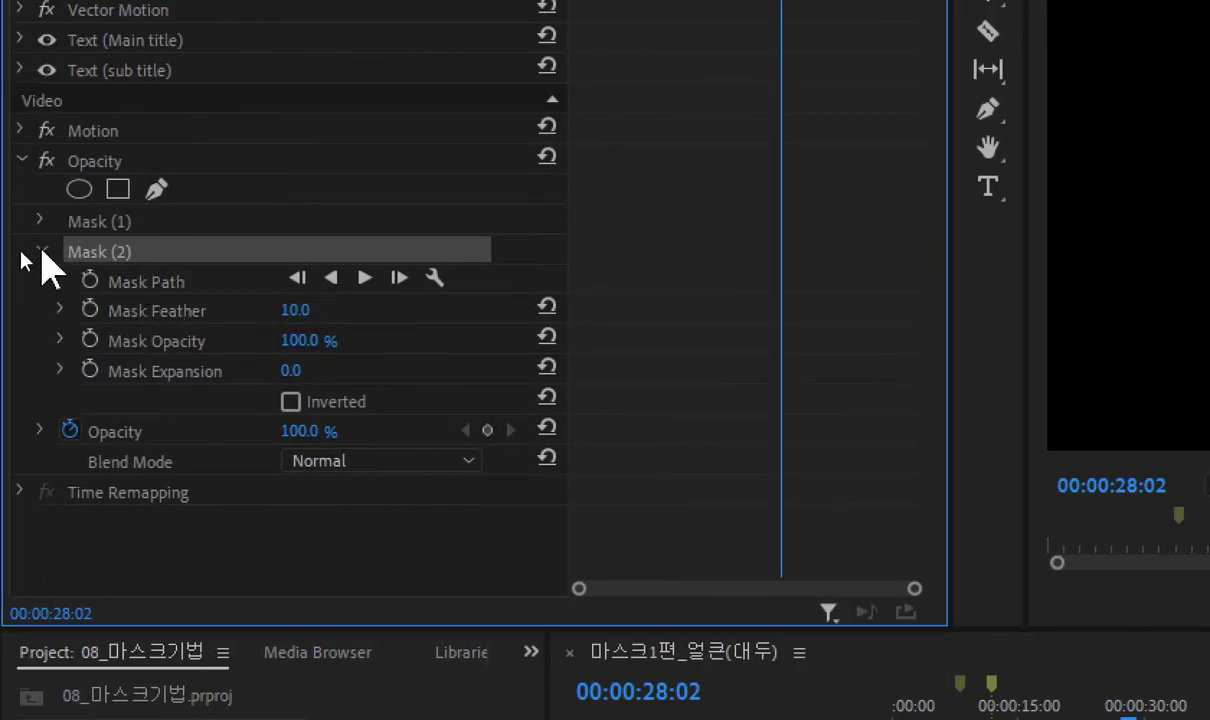
pyautogui.click(100, 222)
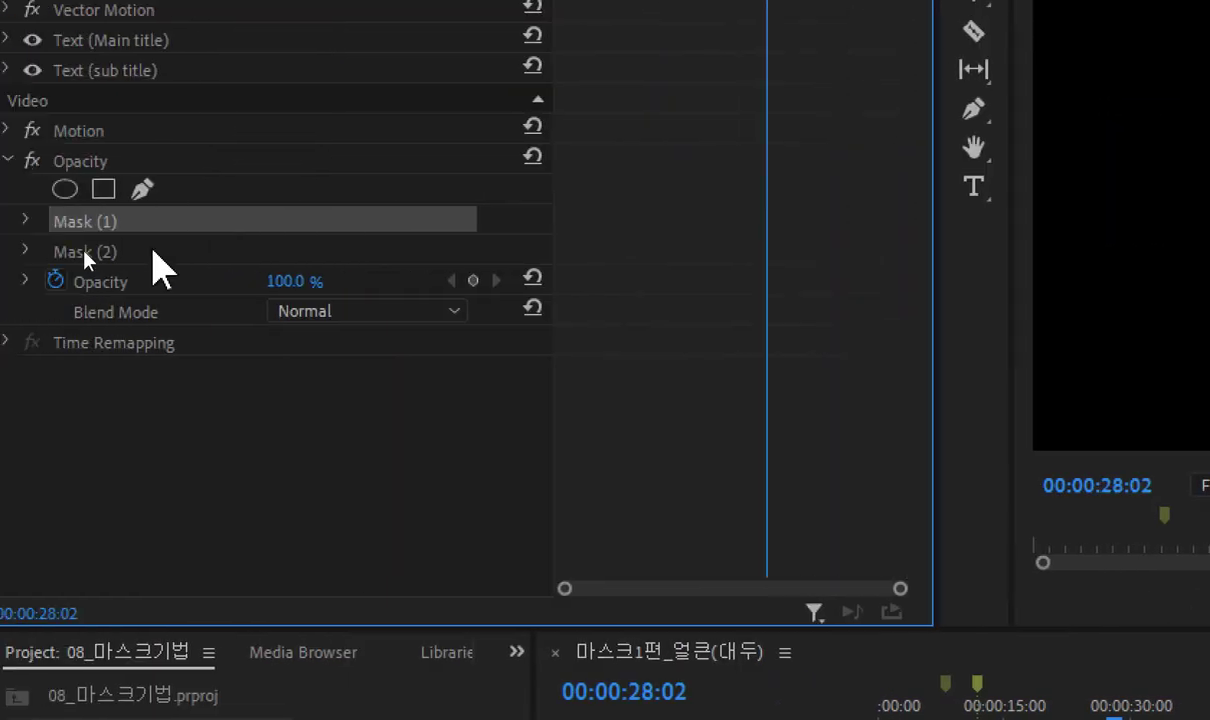
pyautogui.click(136, 251)
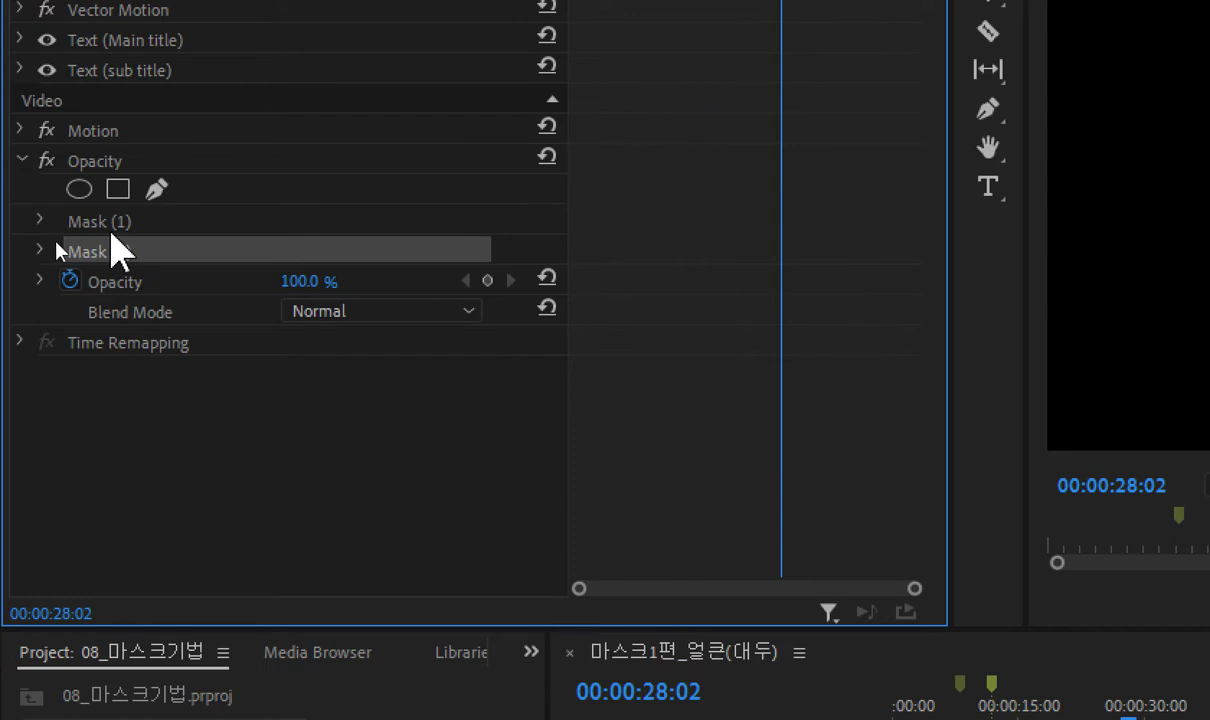
pyautogui.click(117, 228)
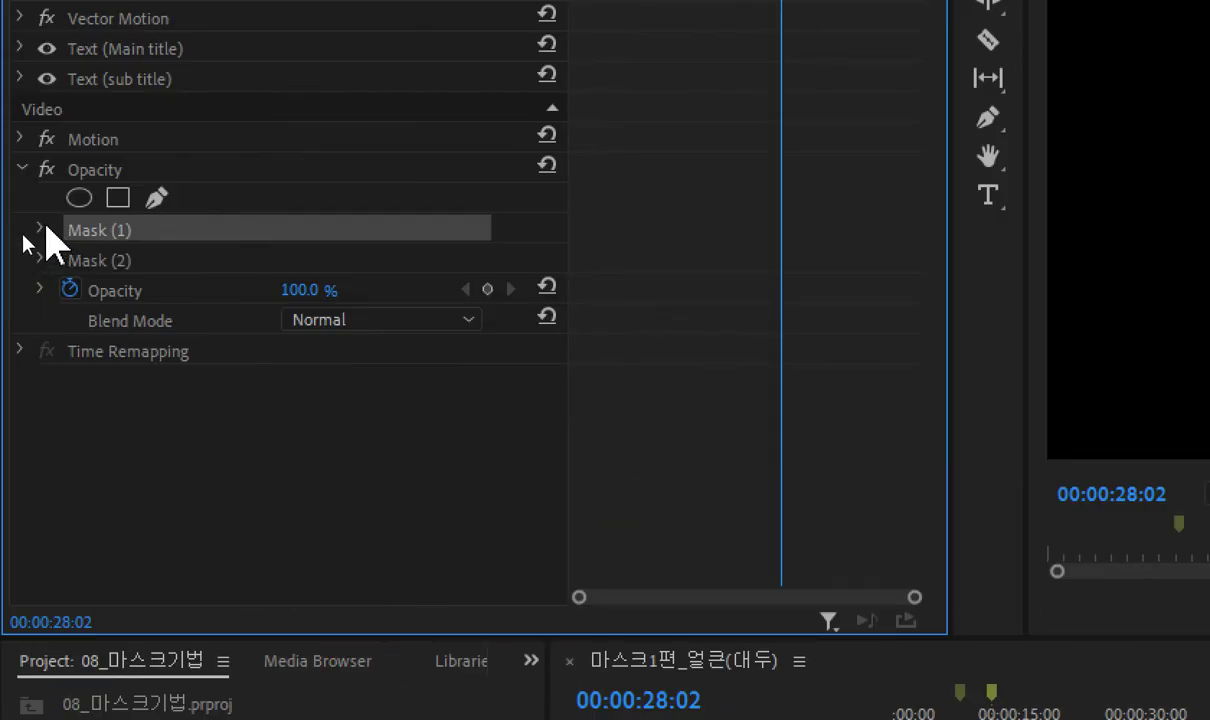
# Expand Mask (1), move the playhead to 00:00:26:00 and enable Mask Path animation to set a keyframe there
pyautogui.click(40, 229)
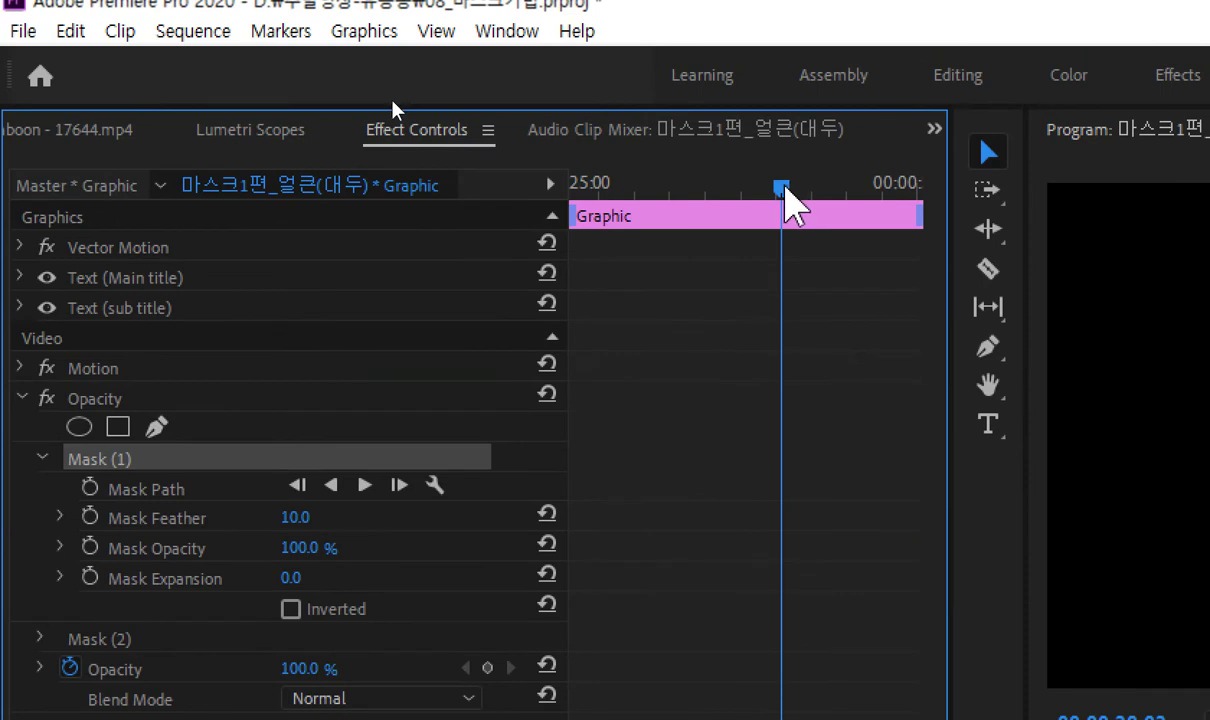
pyautogui.moveTo(791, 210); pyautogui.dragTo(640, 233)
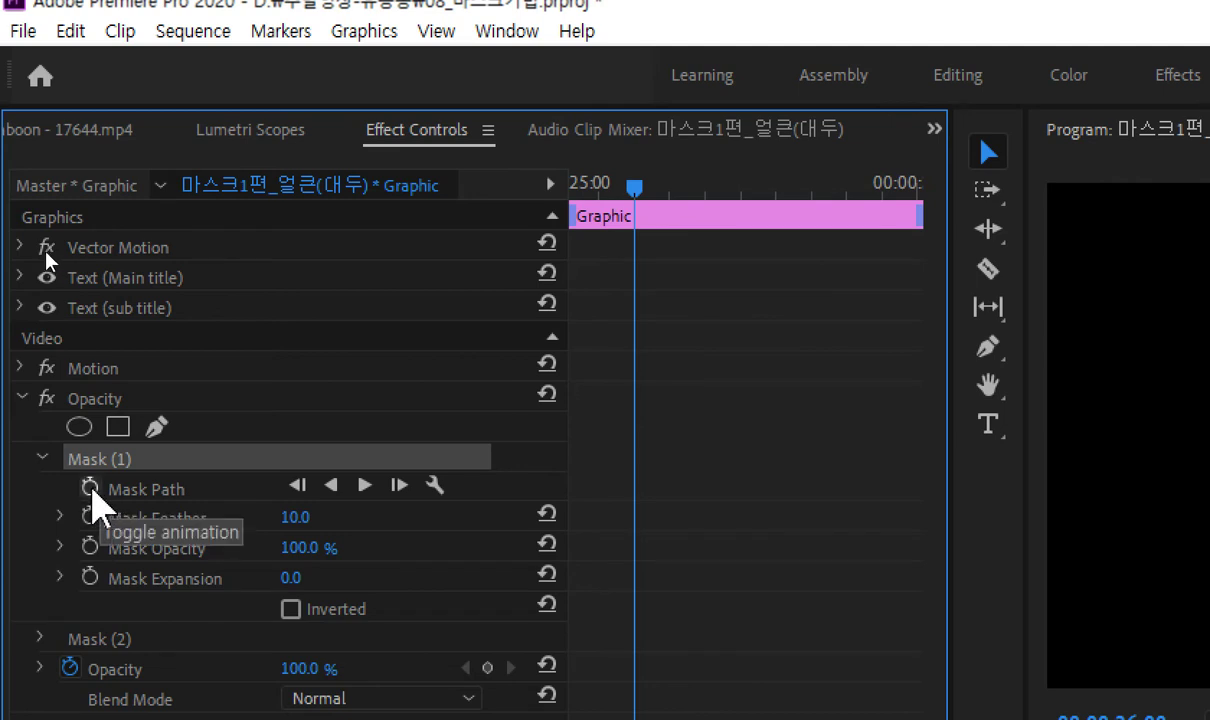
pyautogui.click(90, 487)
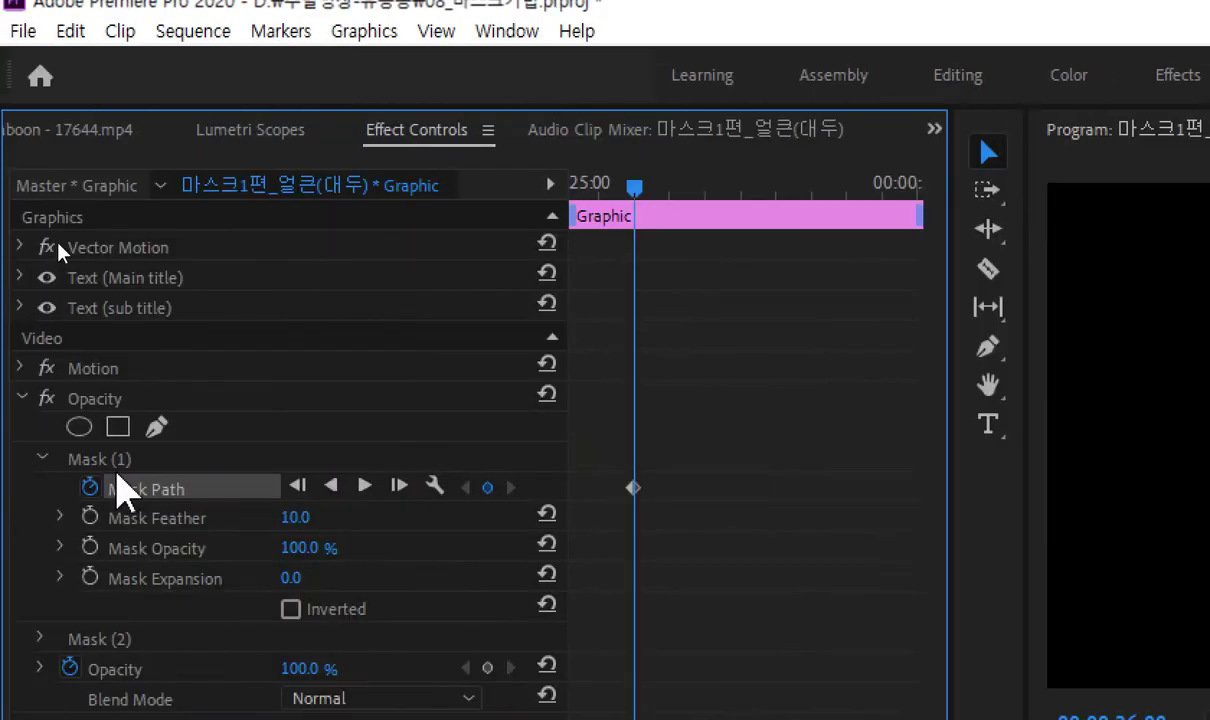
pyautogui.hotkey('ctrl', 's')
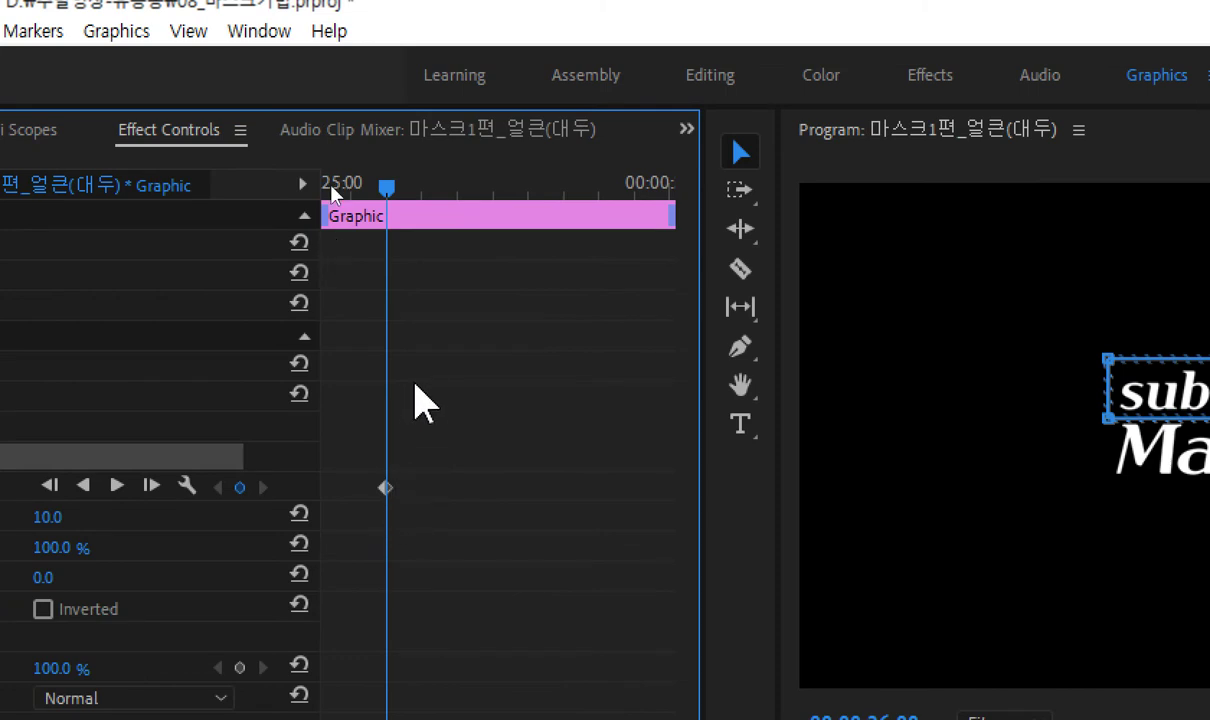
# At 00:00:25:04, move Mask (1)'s right edge to the left of the sub title text to hide it, and preview the reveal
pyautogui.moveTo(387, 190); pyautogui.dragTo(329, 207)
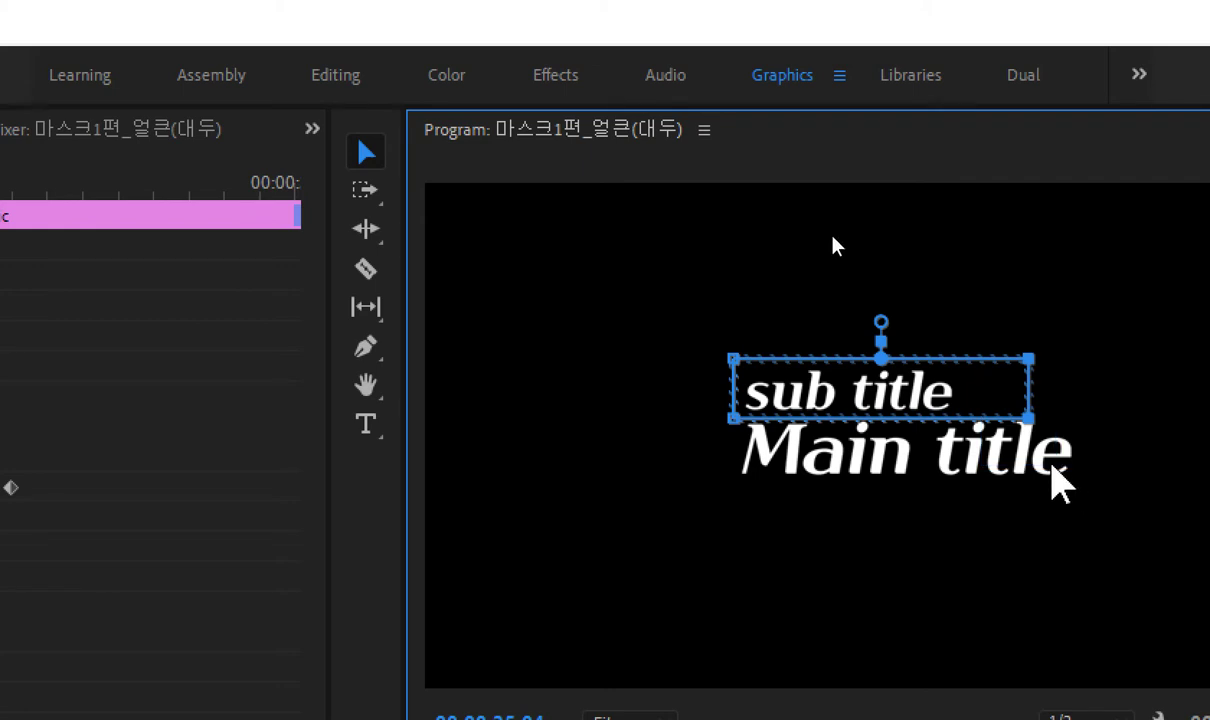
pyautogui.moveTo(1029, 388); pyautogui.dragTo(635, 388)
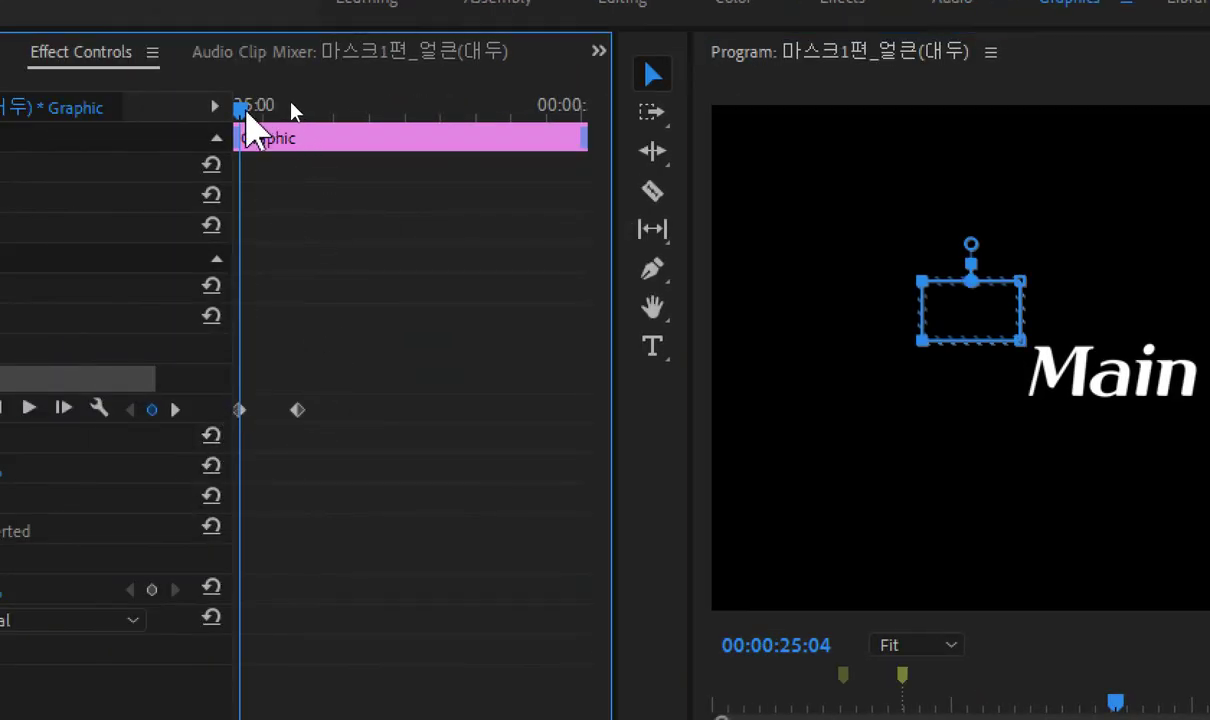
pyautogui.moveTo(246, 112); pyautogui.dragTo(335, 127)
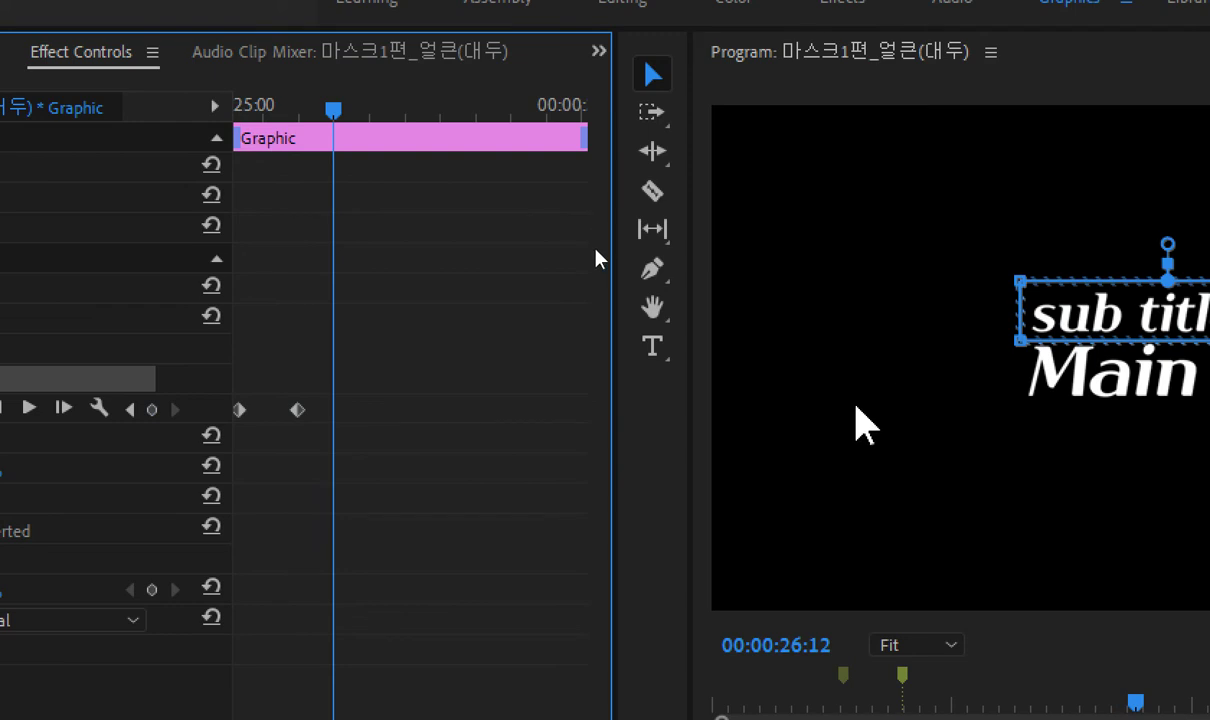
pyautogui.moveTo(335, 112); pyautogui.dragTo(221, 162)
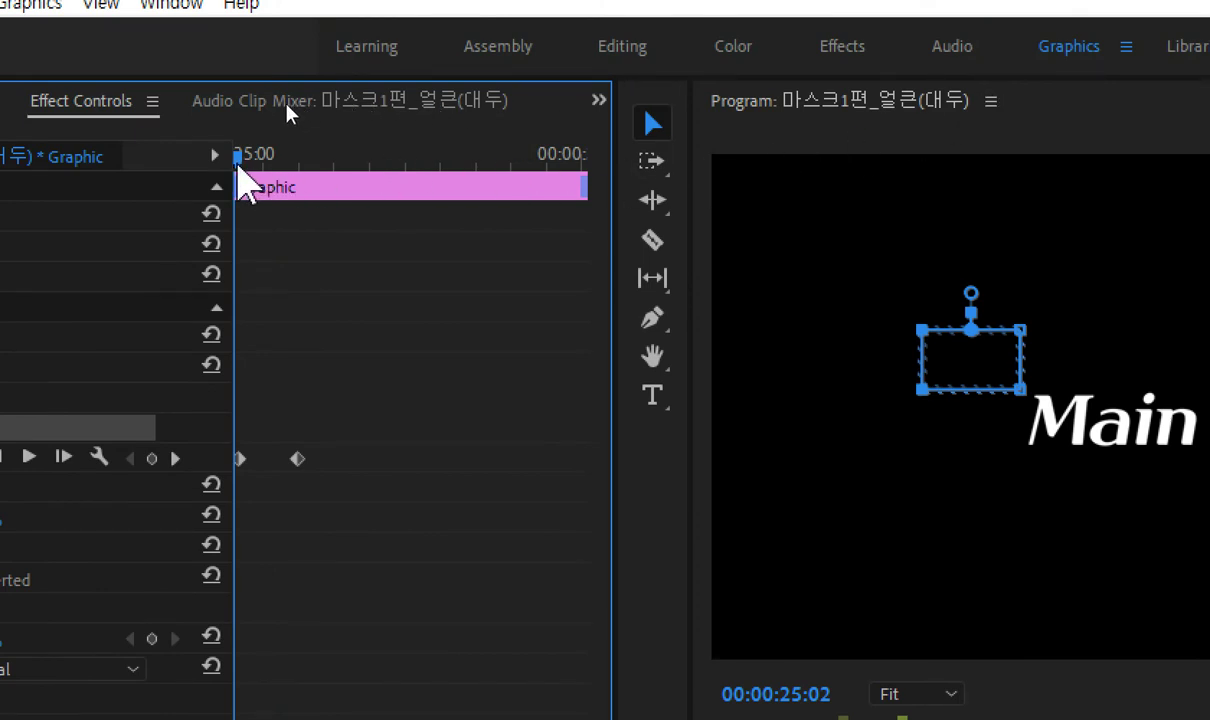
pyautogui.press('space')
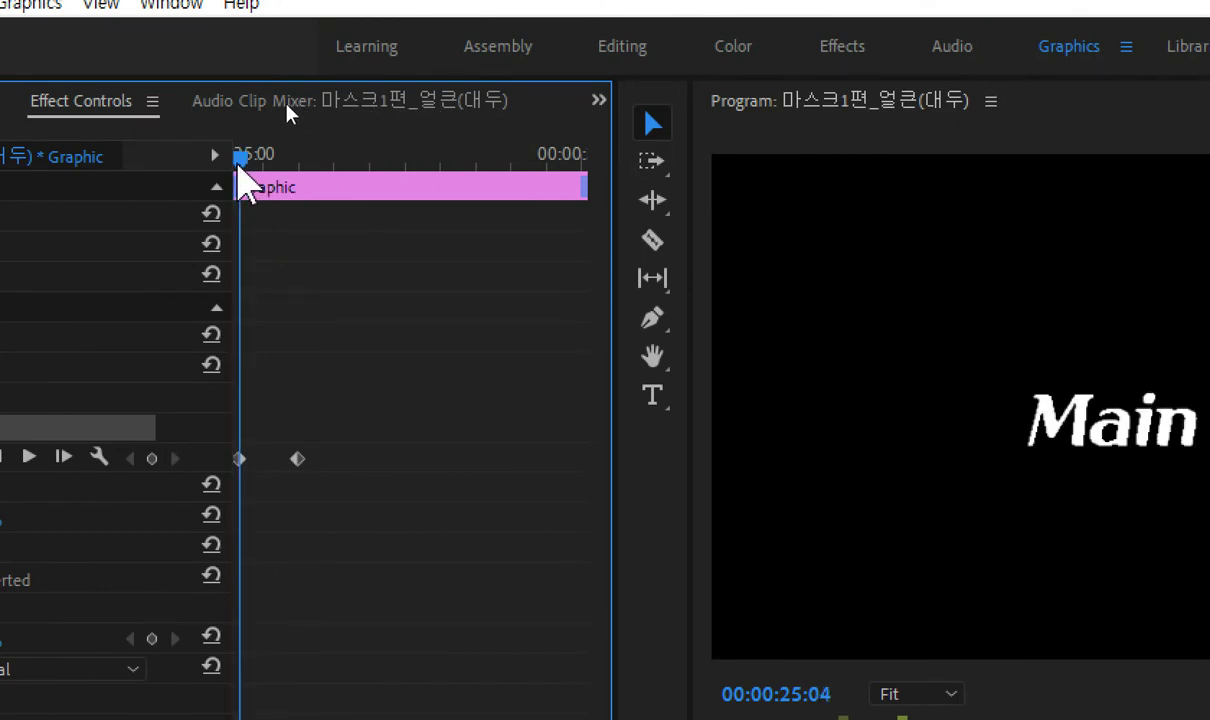
pyautogui.press('space')
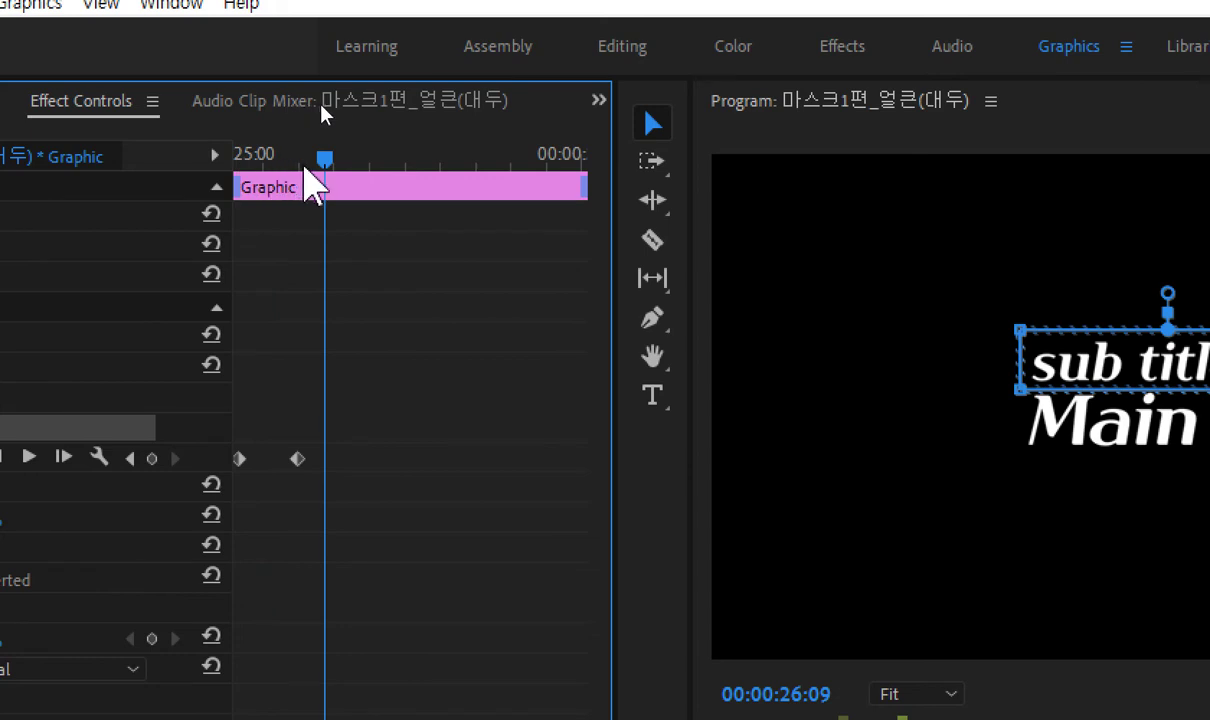
# Speed up the sub title reveal by moving the second Mask Path keyframe of Mask (1) earlier, and replay the animation
pyautogui.moveTo(343, 172); pyautogui.dragTo(295, 170)
pyautogui.moveTo(299, 478)
pyautogui.mouseDown()
pyautogui.moveTo(297, 466)
pyautogui.moveTo(281, 478)
pyautogui.mouseUp()
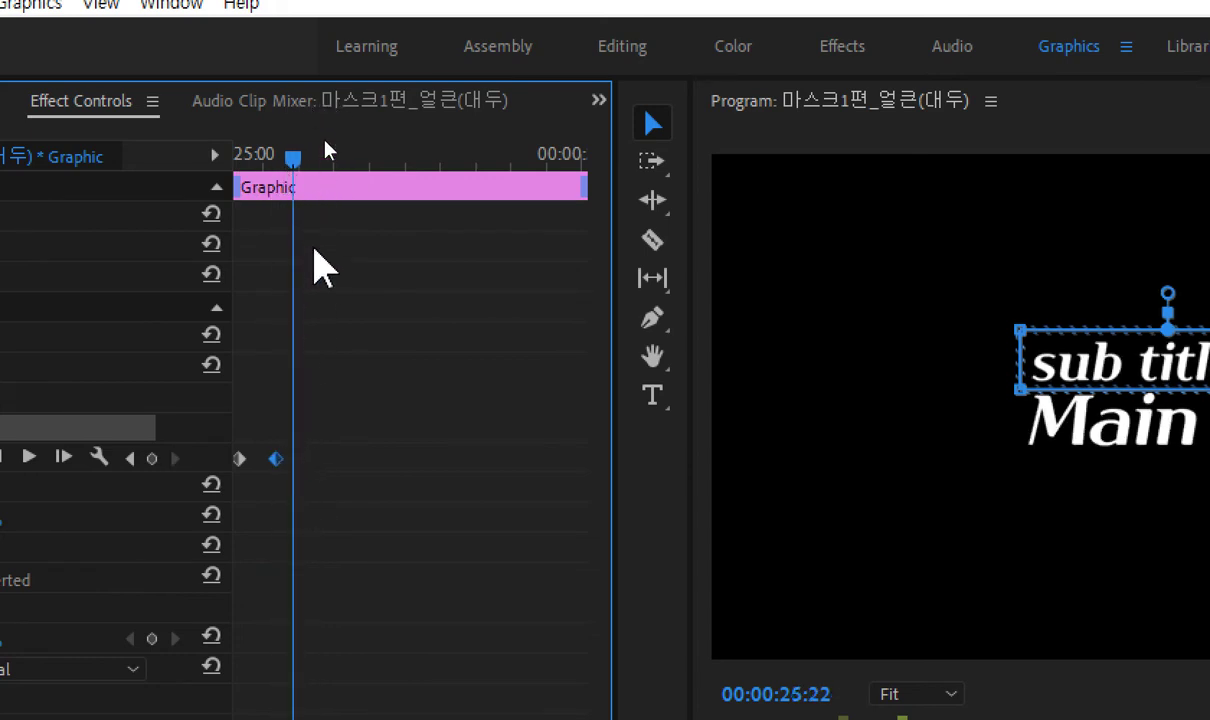
pyautogui.moveTo(296, 168); pyautogui.dragTo(232, 190)
pyautogui.press('space')
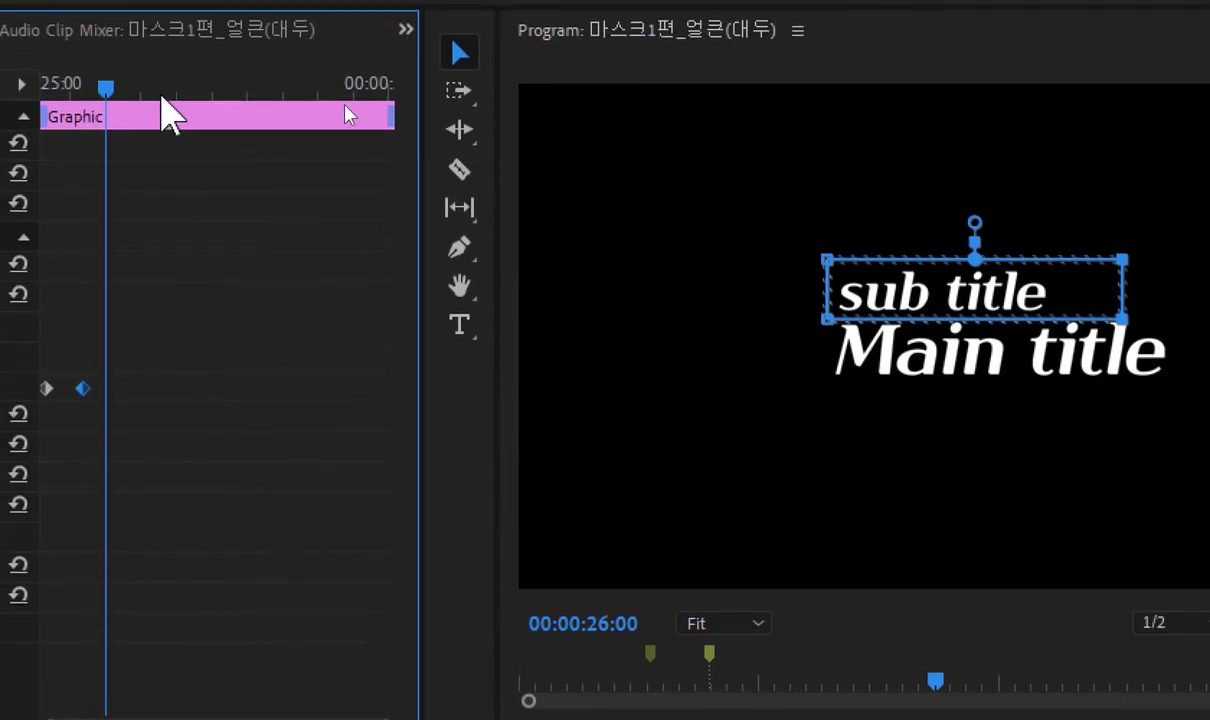
pyautogui.moveTo(118, 66); pyautogui.dragTo(72, 71)
pyautogui.moveTo(153, 112); pyautogui.dragTo(221, 96)
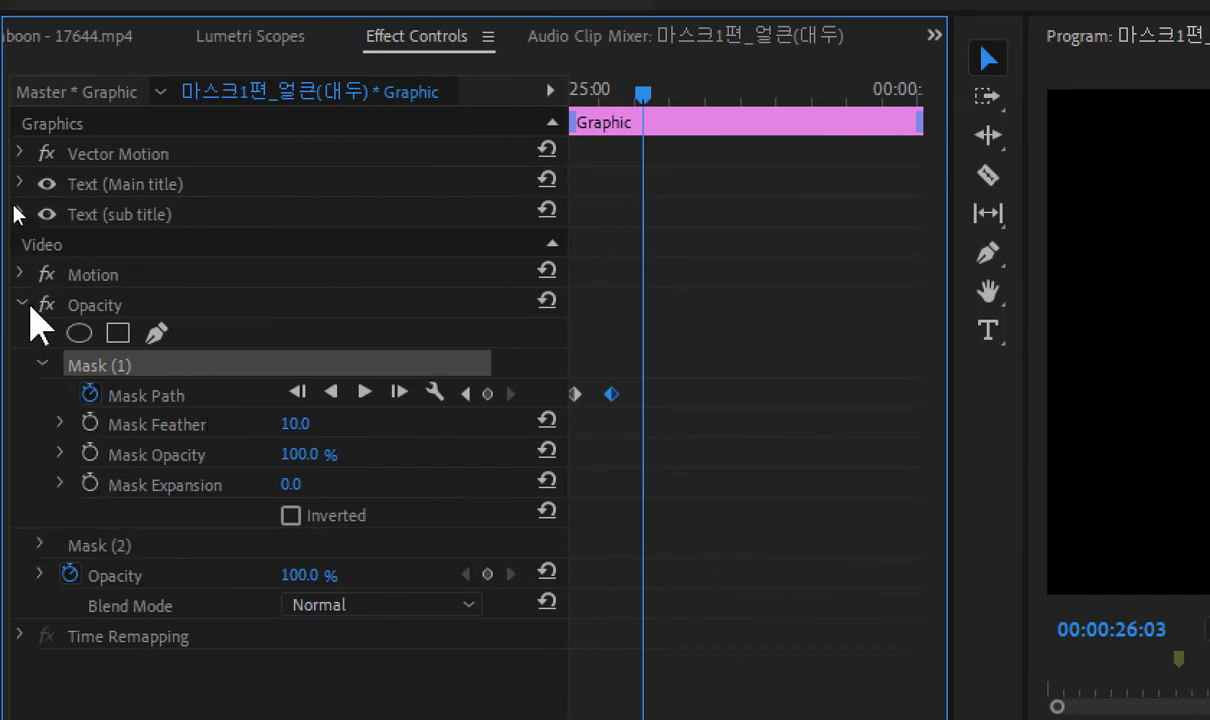
# Expand Mask (2), move the playhead to 00:00:26:14 and slightly adjust the vertical position of the Main title text layer
pyautogui.click(21, 273)
pyautogui.click(21, 273)
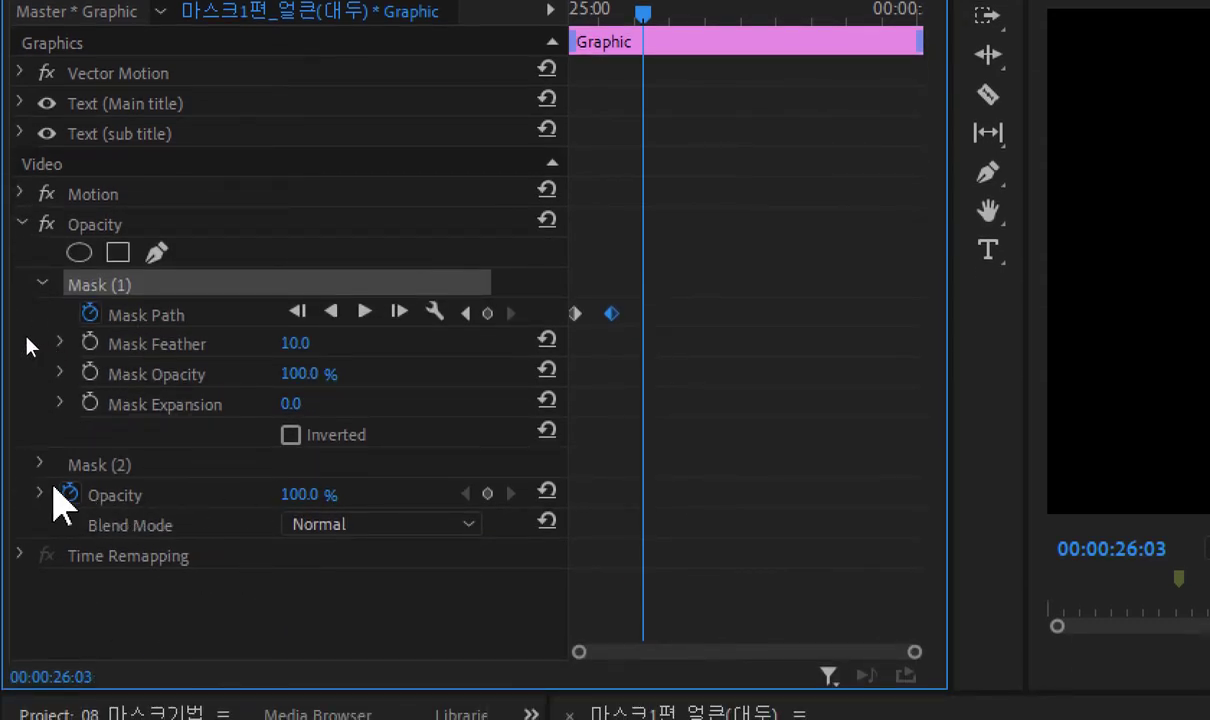
pyautogui.click(40, 464)
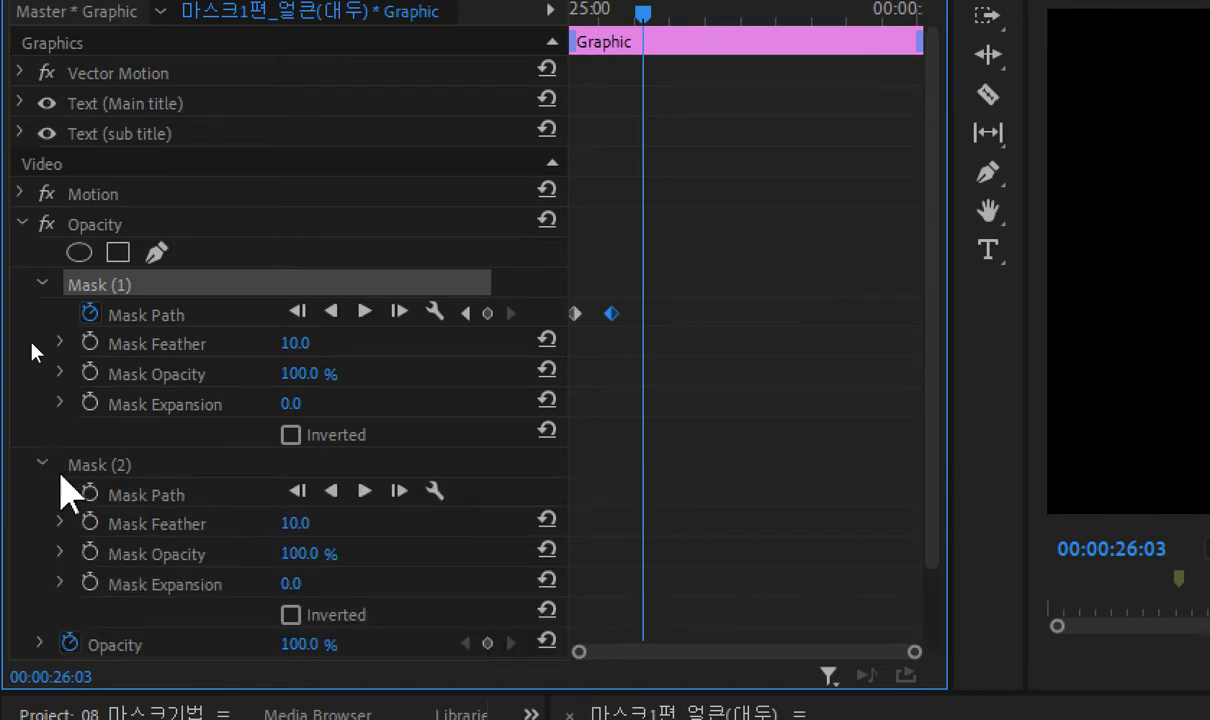
pyautogui.moveTo(643, 38); pyautogui.dragTo(674, 20)
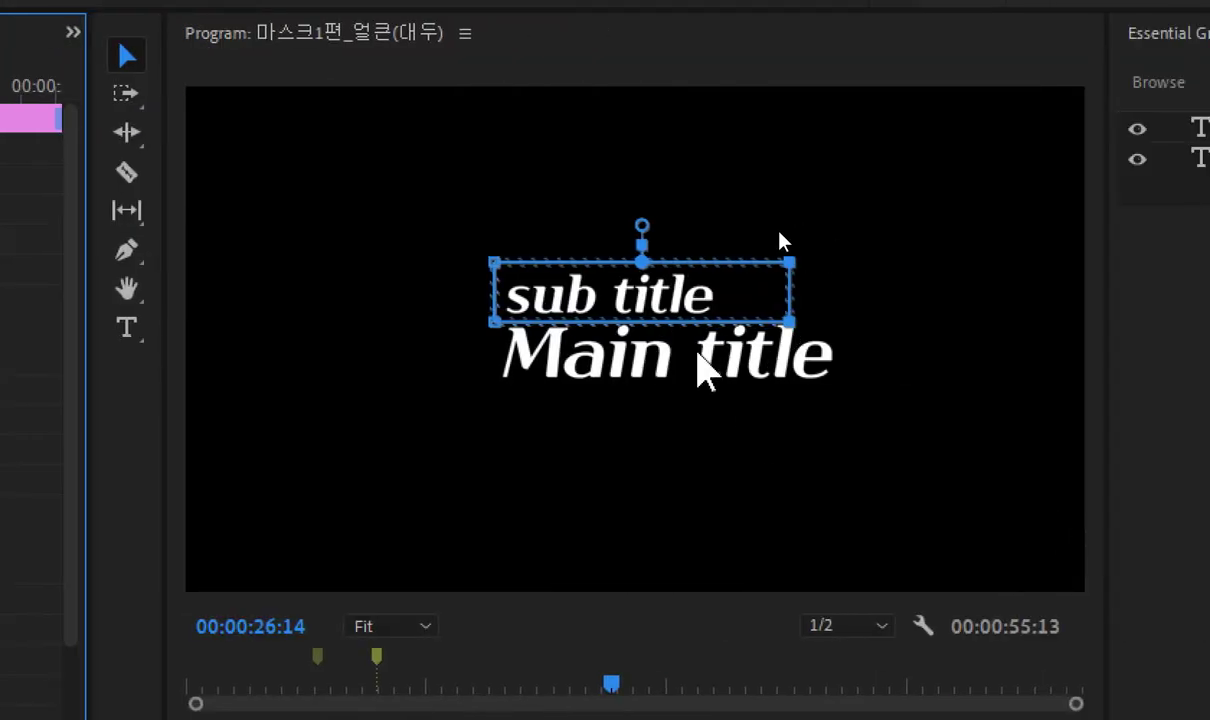
pyautogui.click(995, 135)
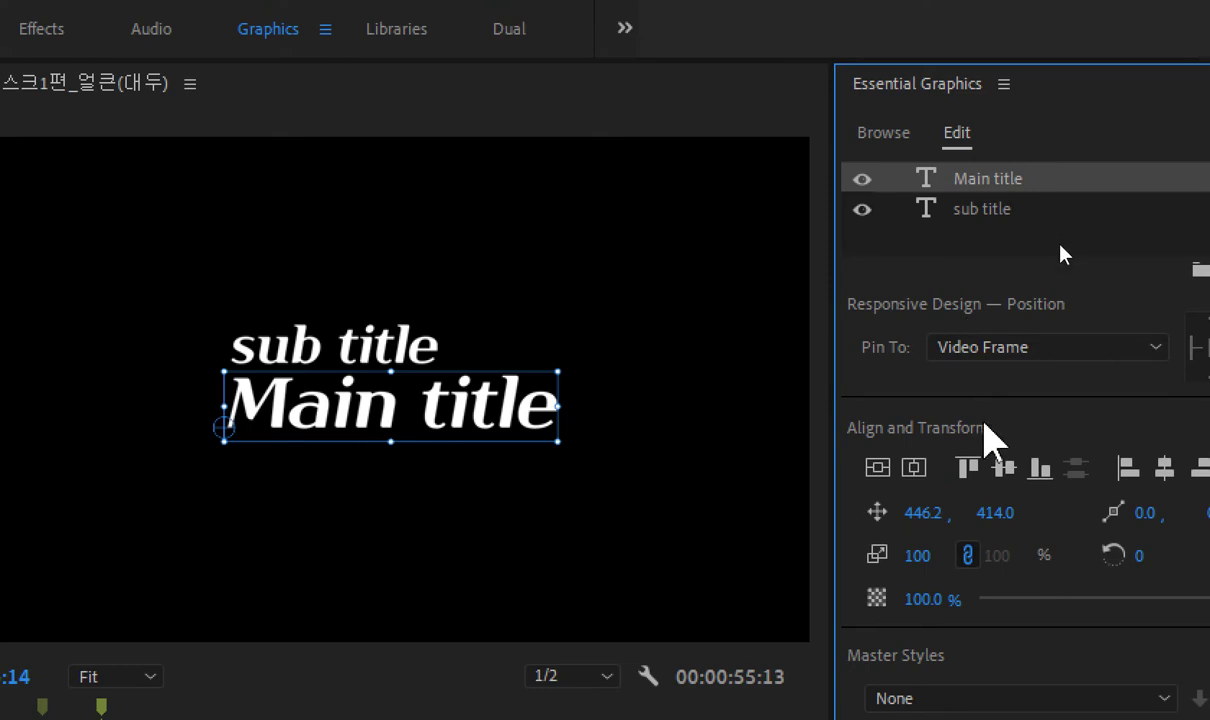
pyautogui.moveTo(992, 512)
pyautogui.mouseDown()
pyautogui.moveTo(1017, 512)
pyautogui.moveTo(989, 512)
pyautogui.mouseUp()
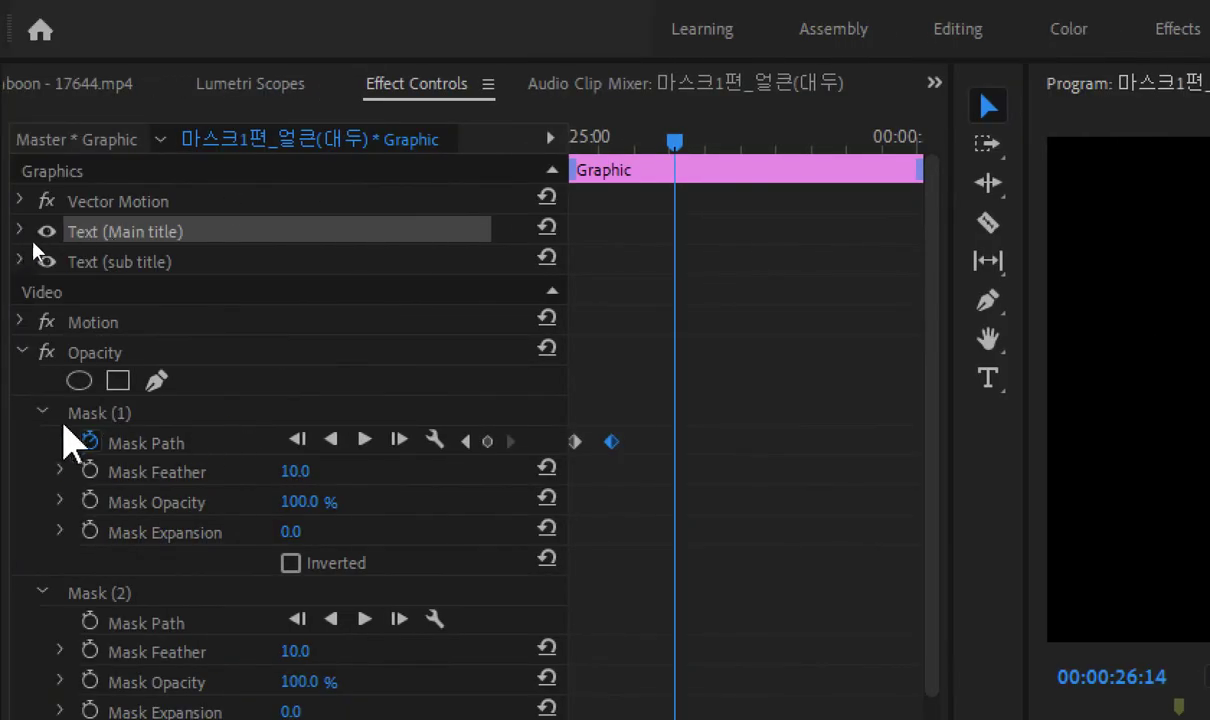
# Nudge Mask (2) slightly upward over the Main title text and set its Mask Feather to 0.0
pyautogui.click(100, 593)
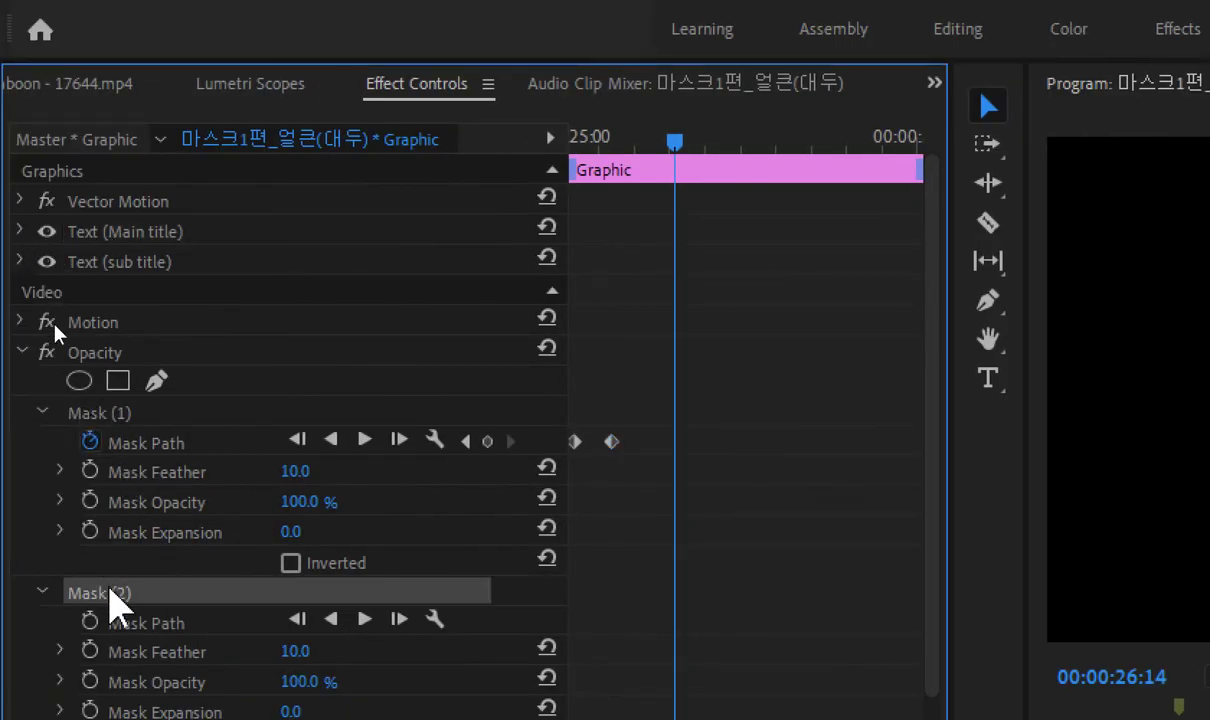
pyautogui.moveTo(904, 351)
pyautogui.mouseDown()
pyautogui.moveTo(902, 297)
pyautogui.moveTo(902, 343)
pyautogui.mouseUp()
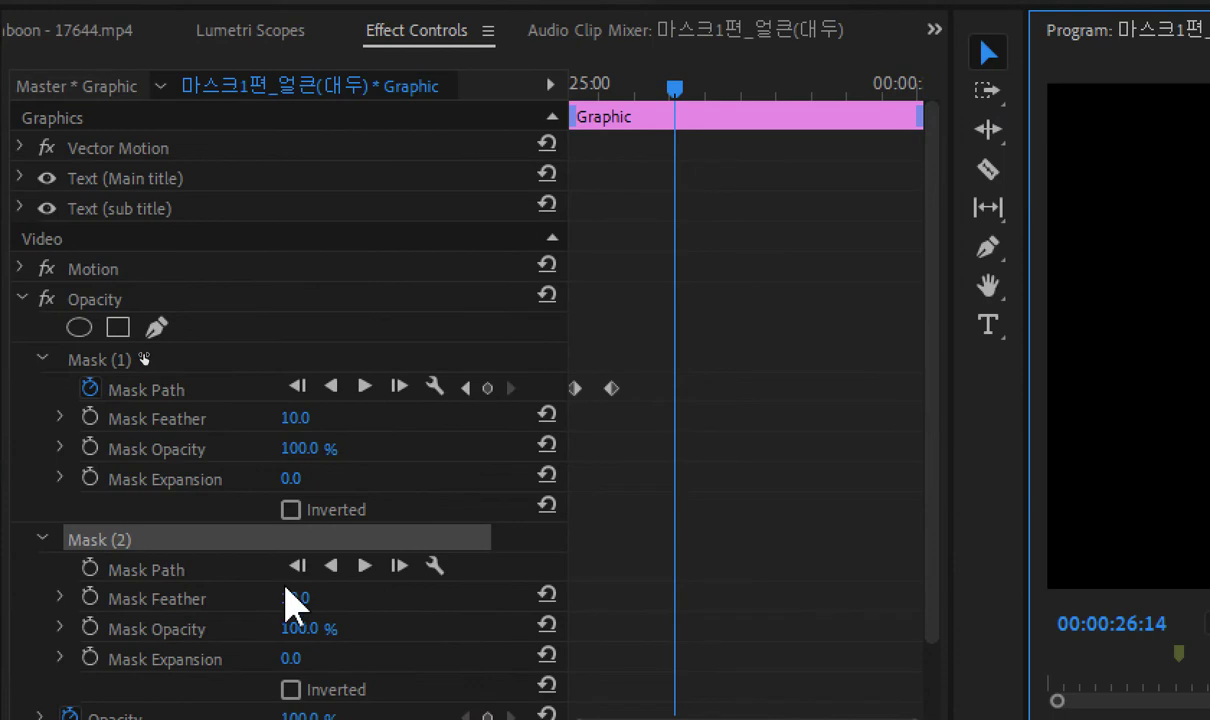
pyautogui.moveTo(296, 603); pyautogui.dragTo(280, 603)
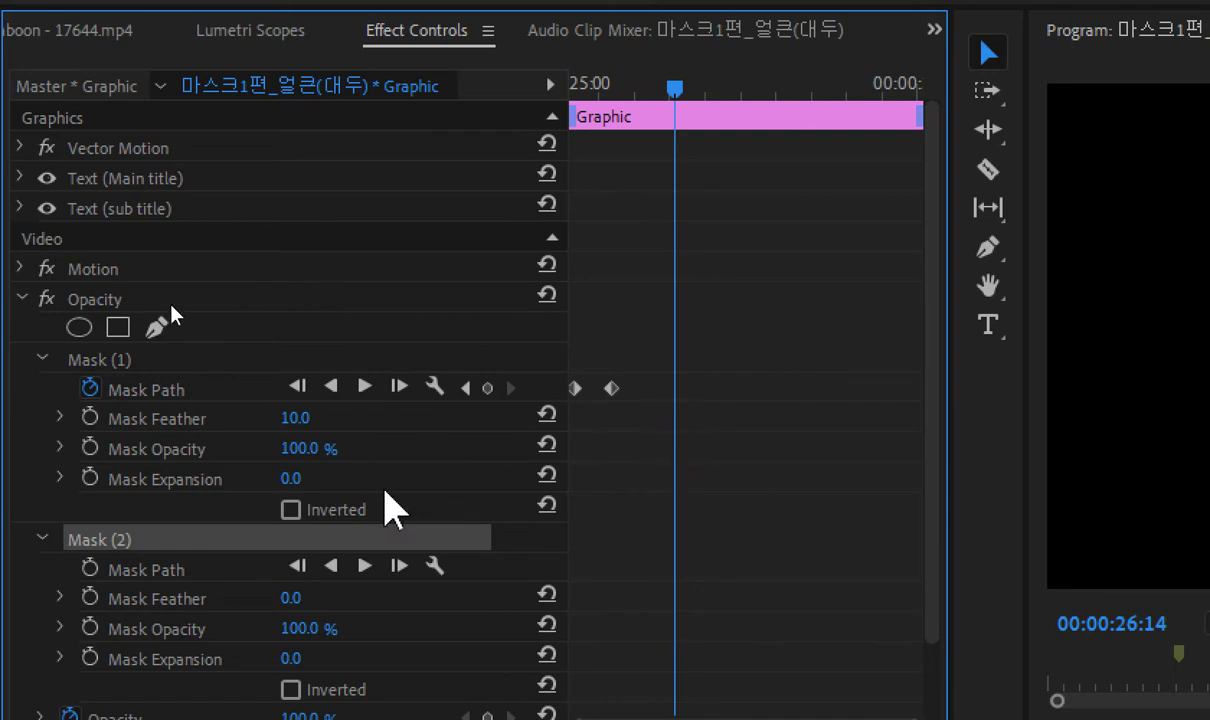
# Start Mask Path keyframing for Mask (2) at 00:00:26:14 and move the playhead back to 00:00:25:22 with Mask (2) selected
pyautogui.click(90, 568)
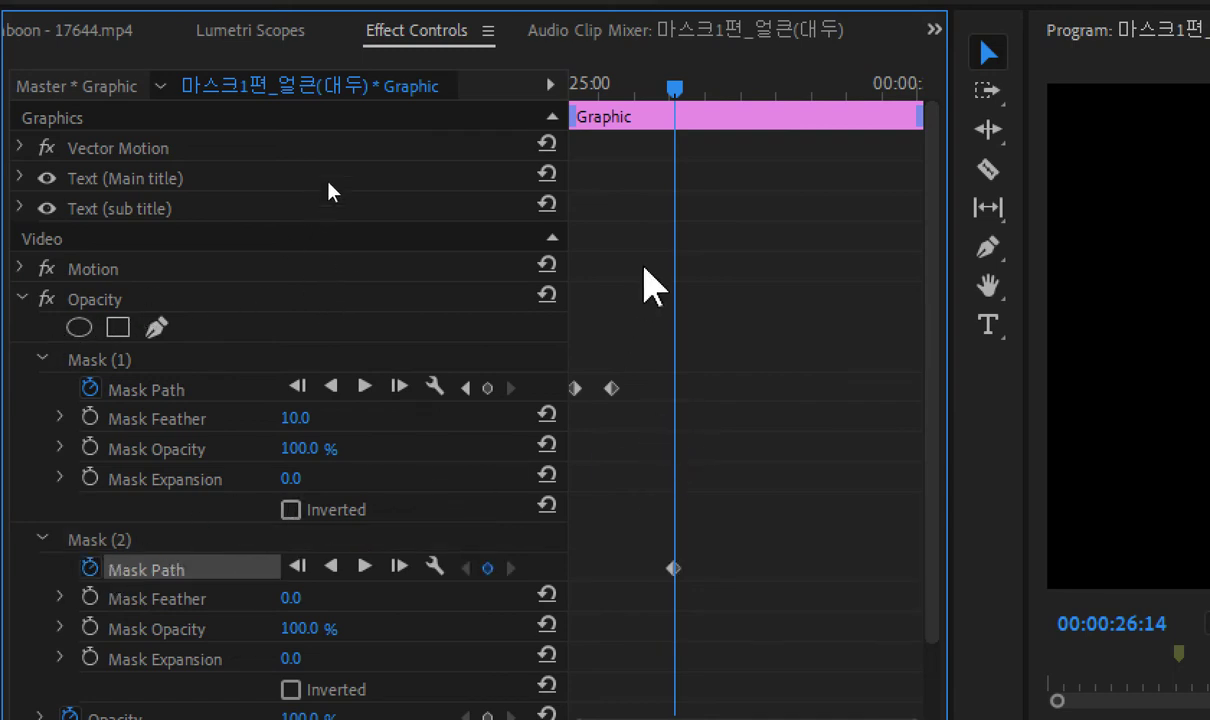
pyautogui.moveTo(683, 113); pyautogui.dragTo(629, 110)
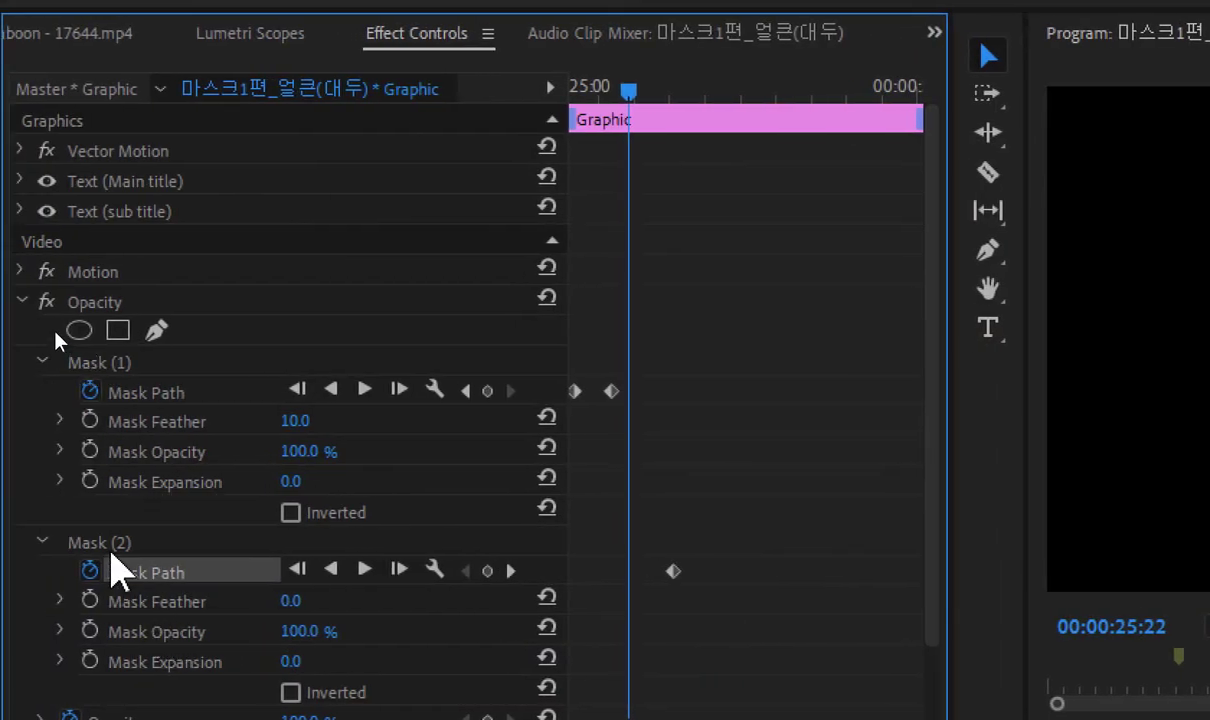
pyautogui.click(113, 546)
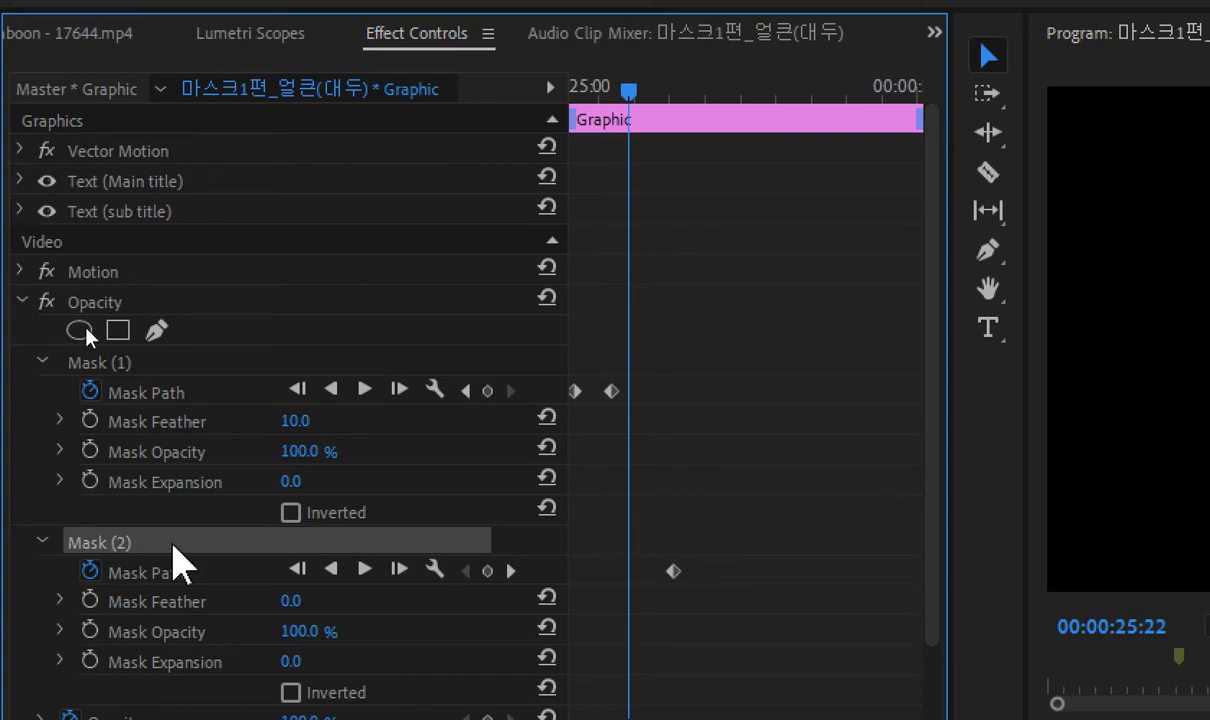
pyautogui.moveTo(628, 112); pyautogui.dragTo(562, 118)
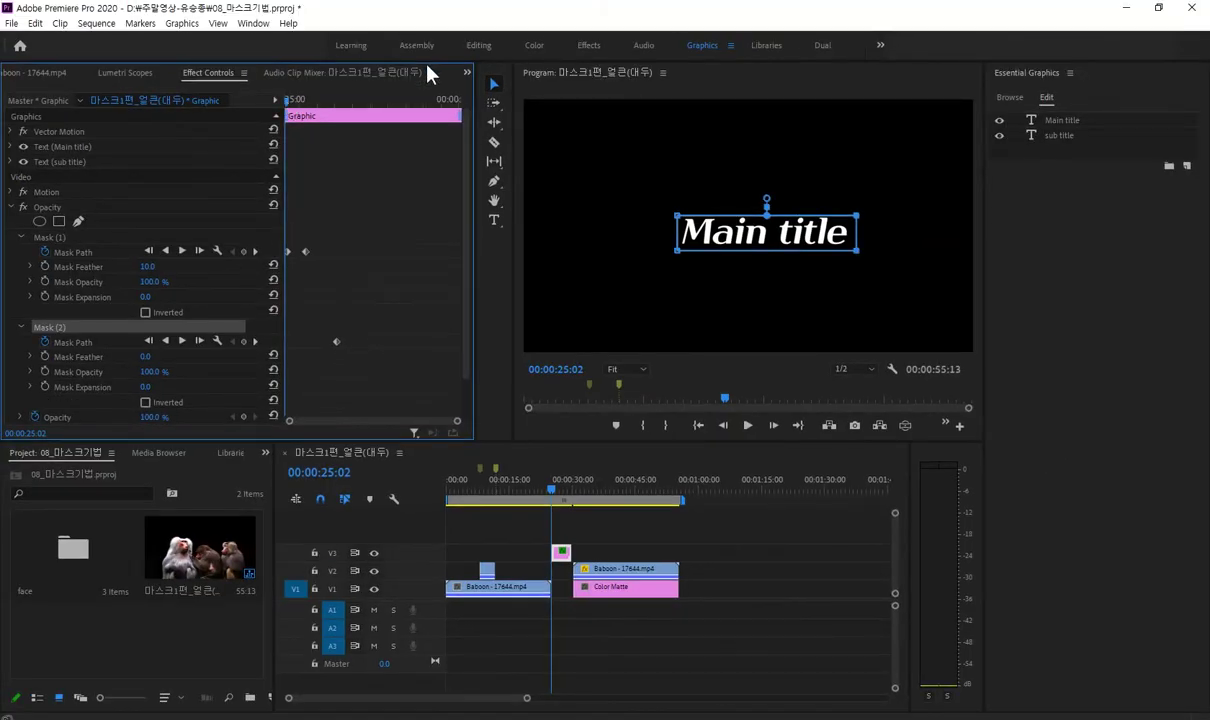
pyautogui.moveTo(293, 107); pyautogui.dragTo(318, 116)
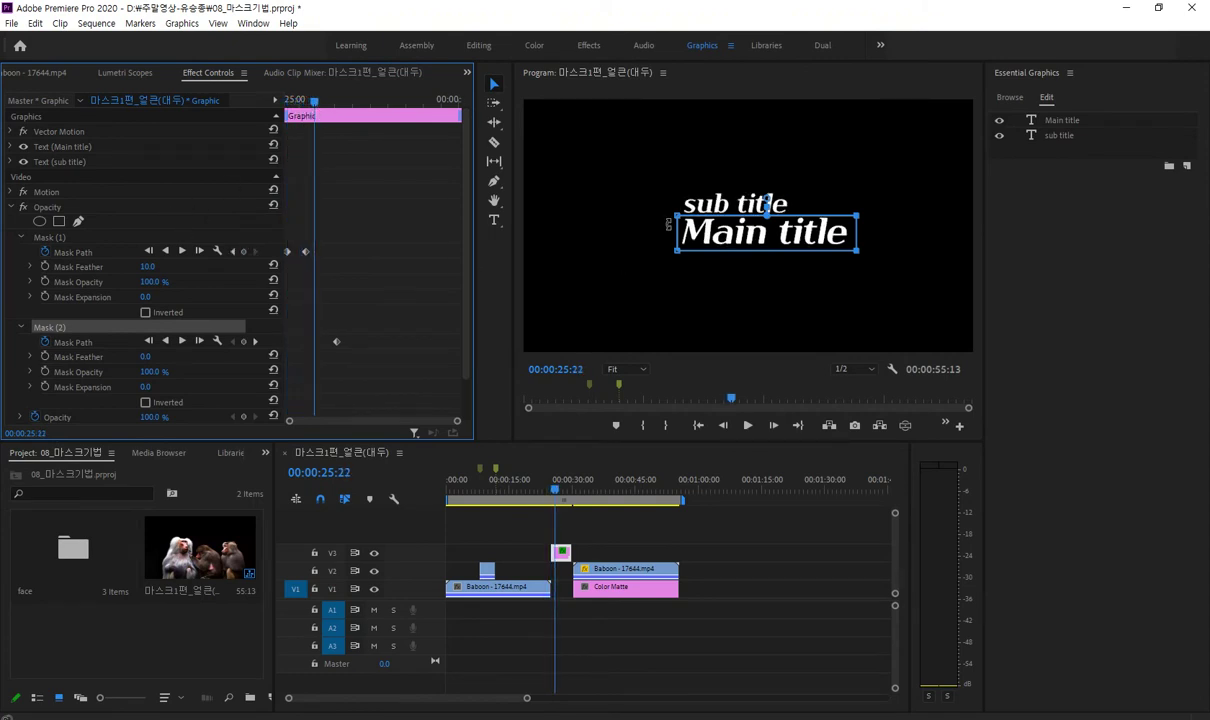
# At 00:00:25:22, move Mask (2)'s left edge past the right end of the Main title text to hide it, and preview the reveal
pyautogui.moveTo(651, 198); pyautogui.dragTo(697, 267)
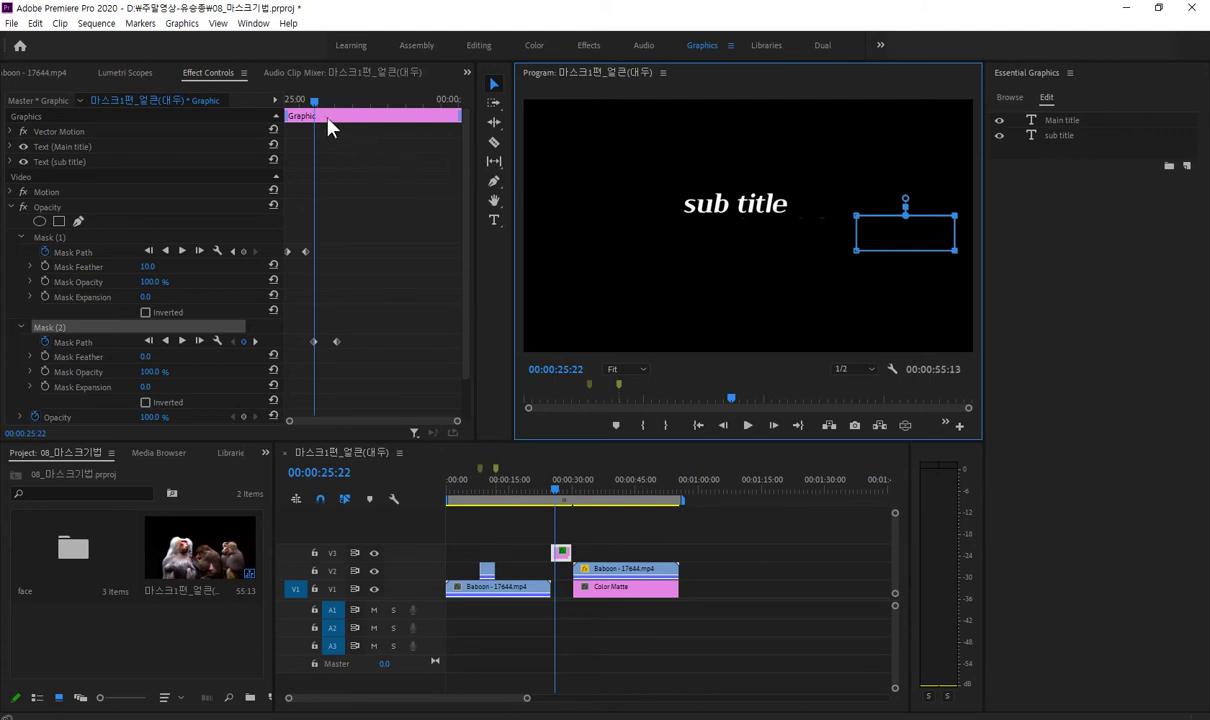
pyautogui.click(288, 100)
pyautogui.moveTo(268, 119); pyautogui.dragTo(338, 117)
pyautogui.moveTo(315, 118); pyautogui.dragTo(357, 118)
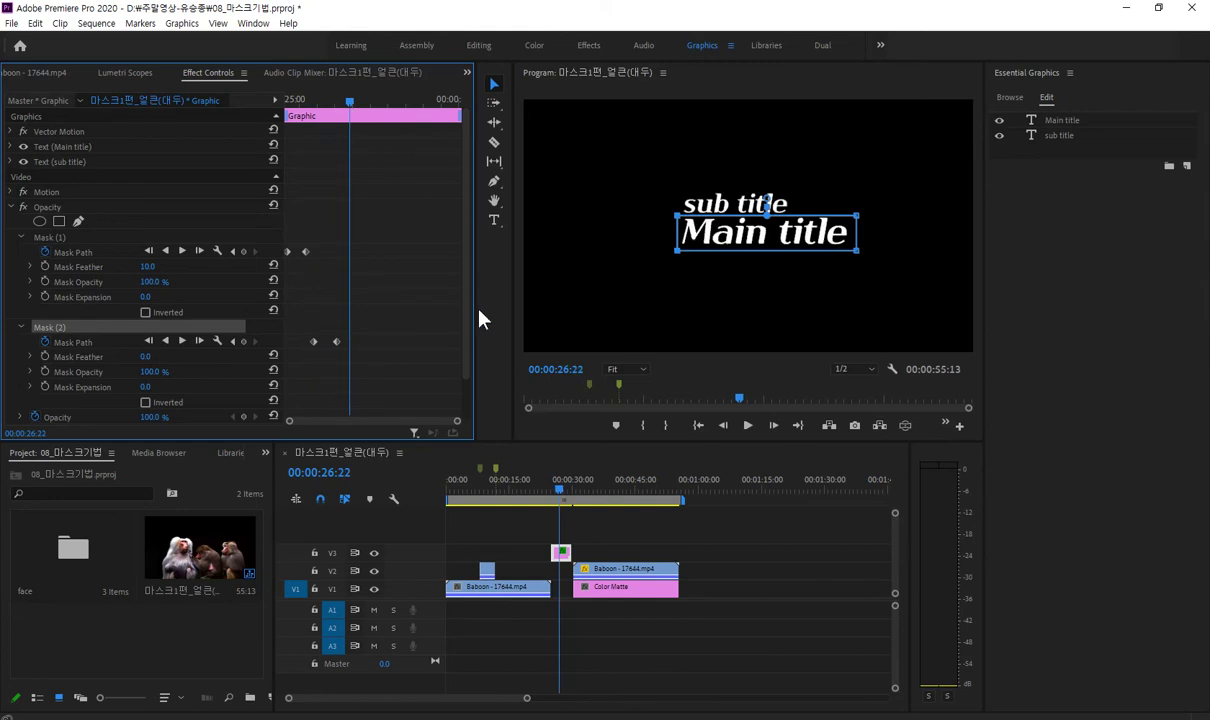
pyautogui.click(680, 541)
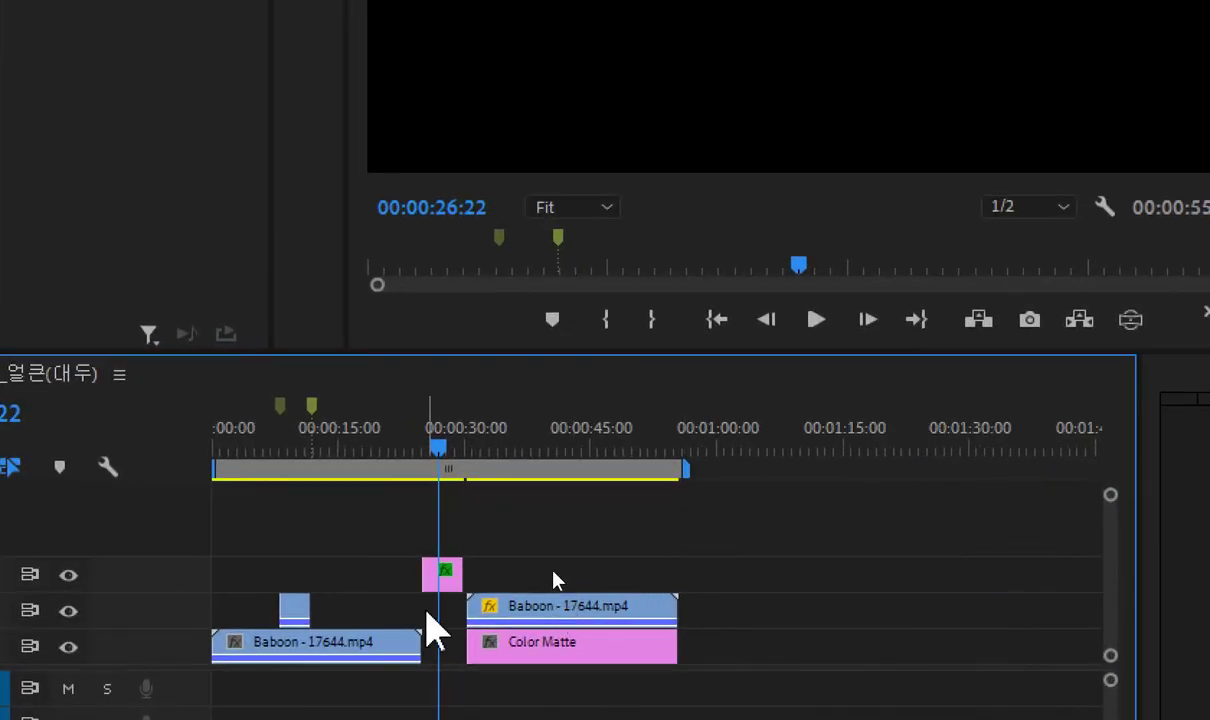
pyautogui.click(441, 575)
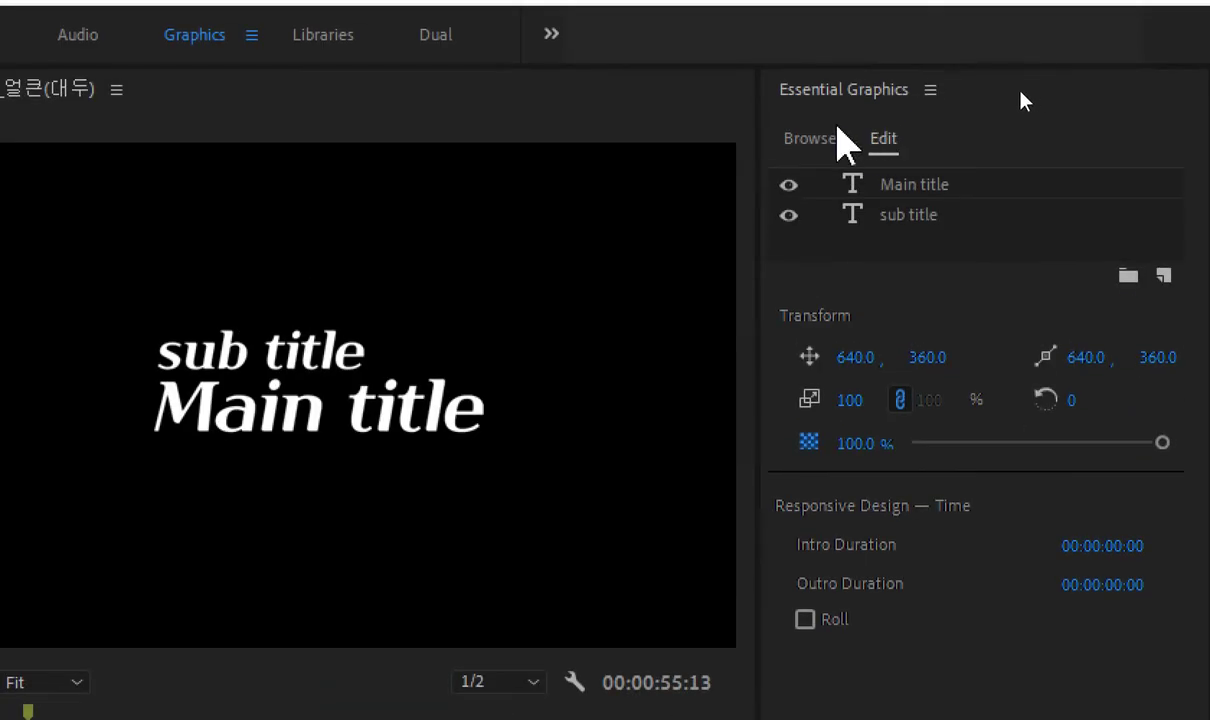
pyautogui.click(812, 138)
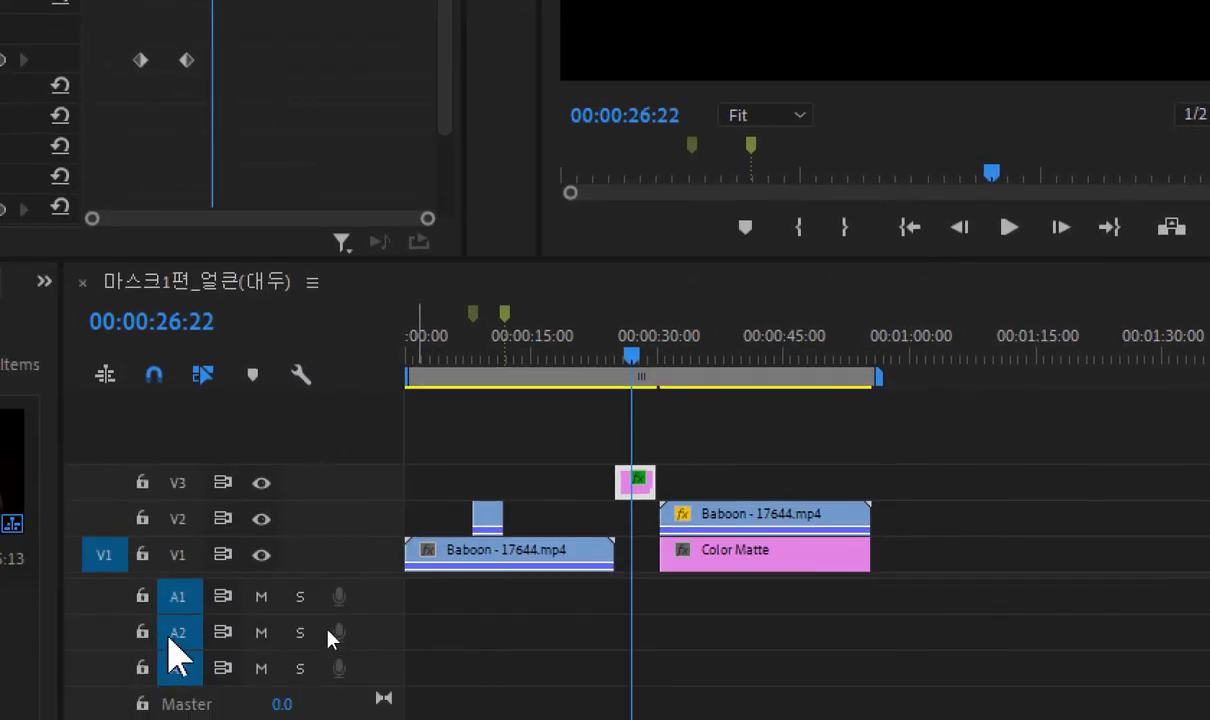
pyautogui.click(566, 566)
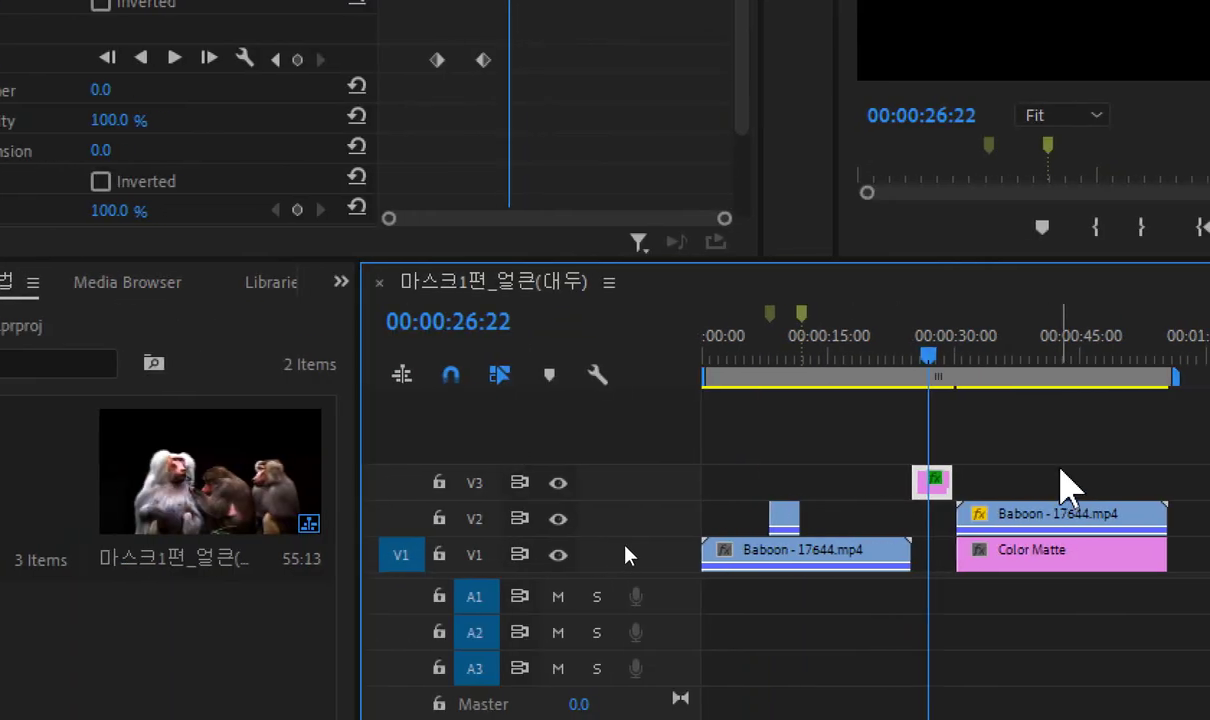
pyautogui.press('\\')
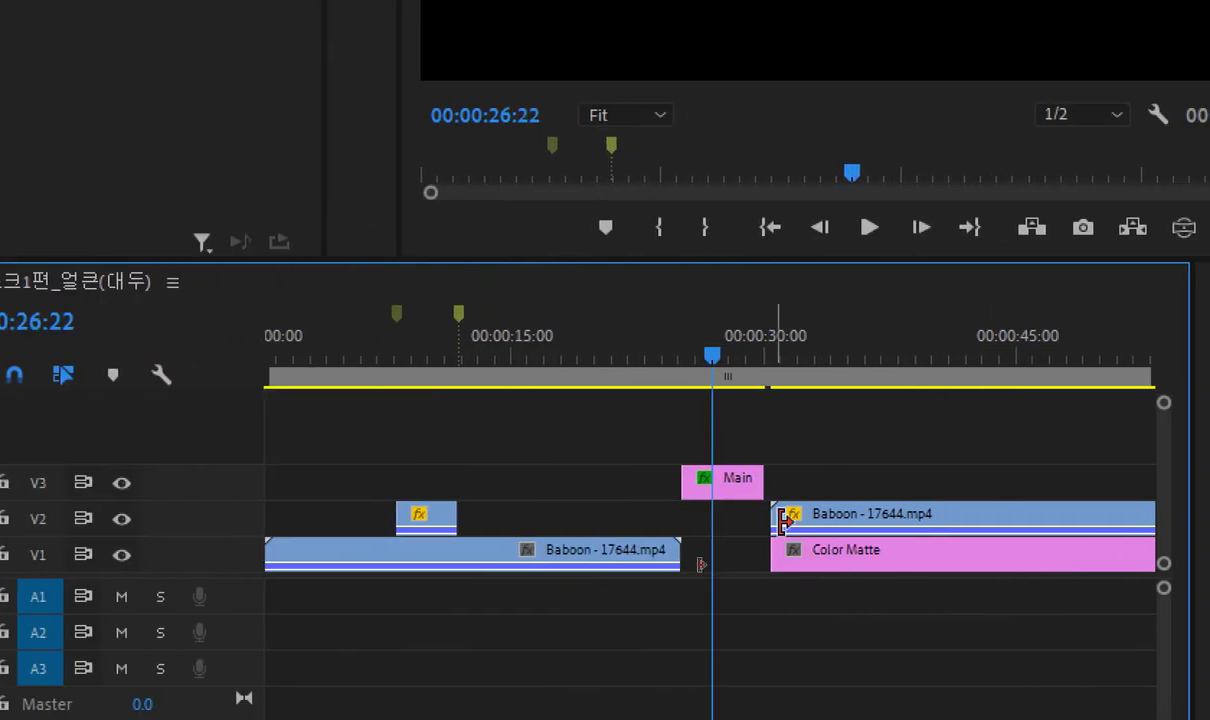
pyautogui.press('\\')
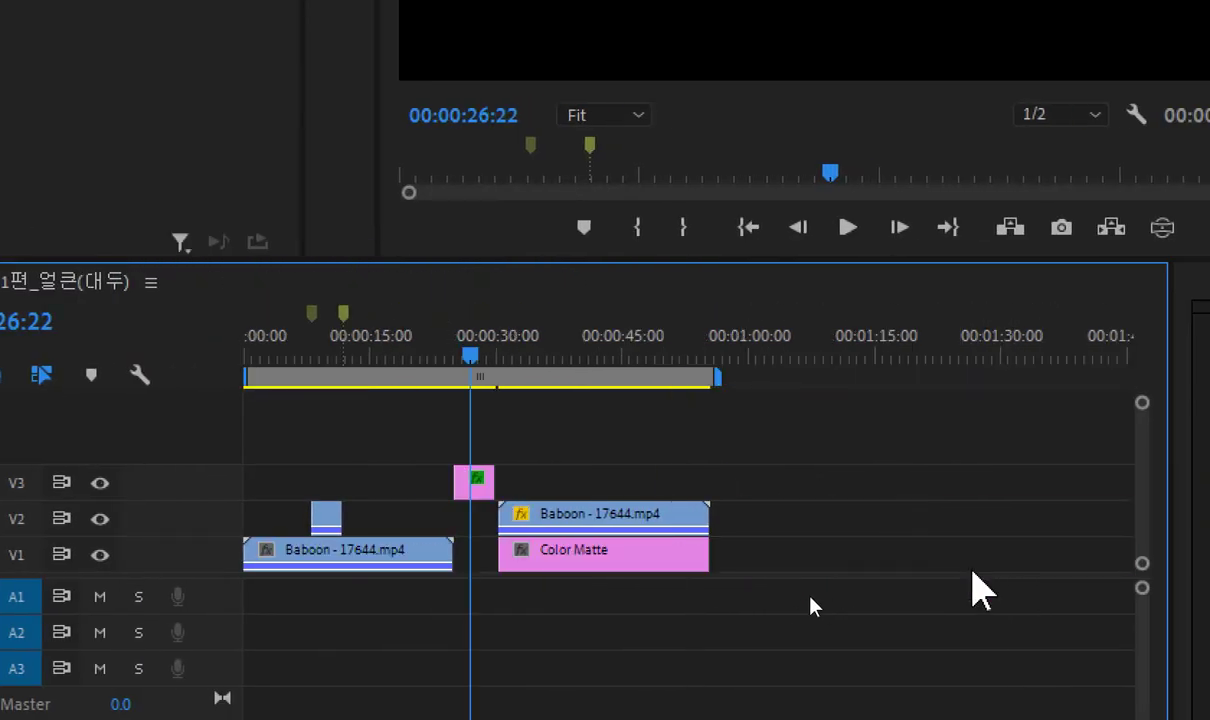
# Duplicate the title graphic on V3 to just after the second Baboon clip and move the playhead over the copy
pyautogui.click(477, 483)
pyautogui.moveTo(477, 485); pyautogui.dragTo(728, 492)
pyautogui.moveTo(697, 372); pyautogui.dragTo(737, 370)
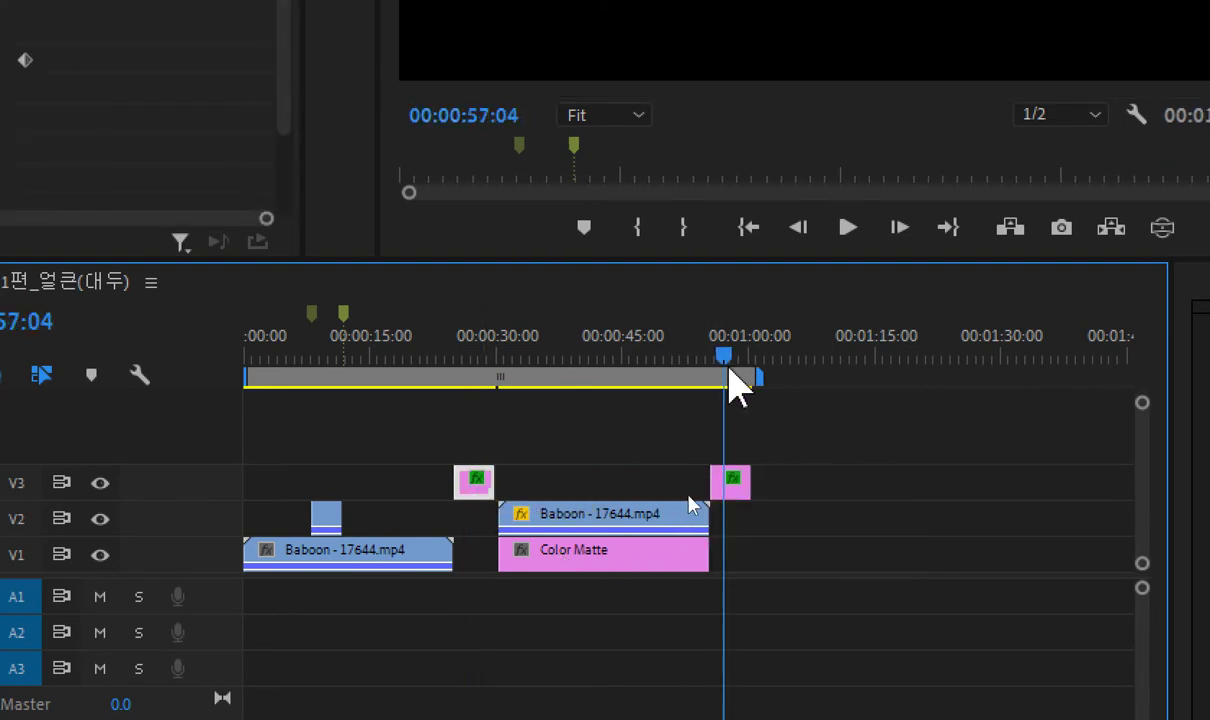
# Replace the sub title text in the duplicated graphic with 요리교실
pyautogui.doubleClick(831, 286)
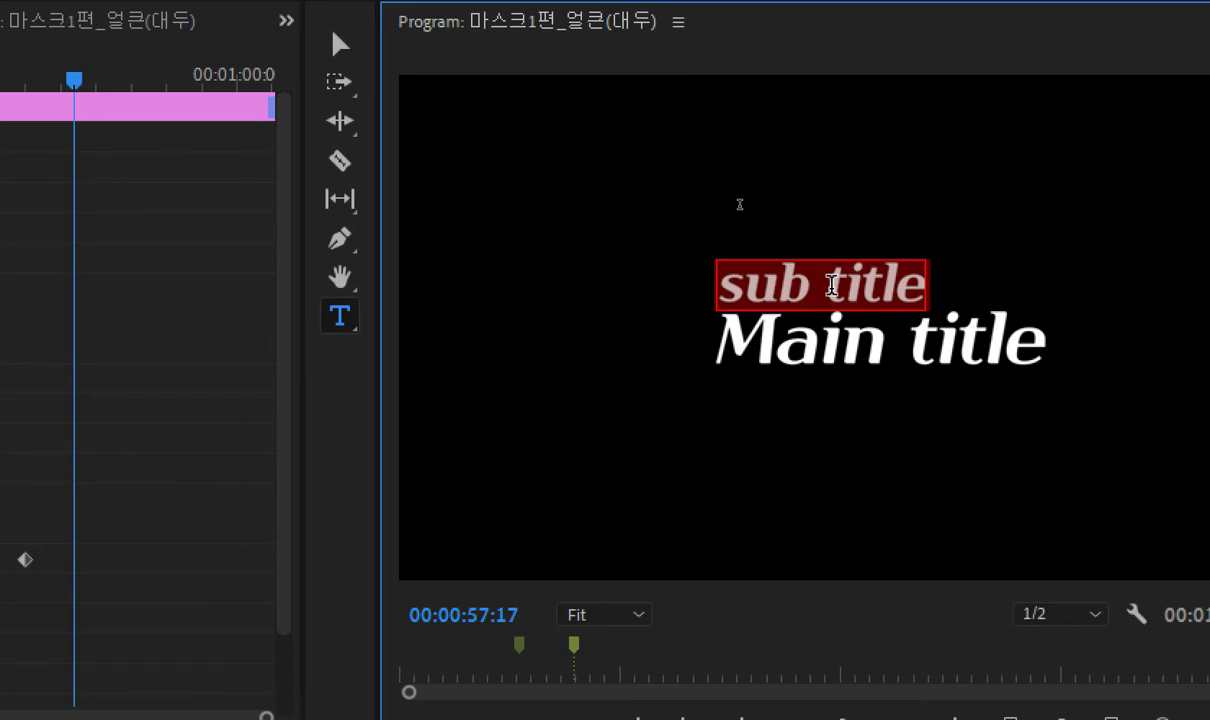
pyautogui.write('dy')
pyautogui.press('BackSpace')
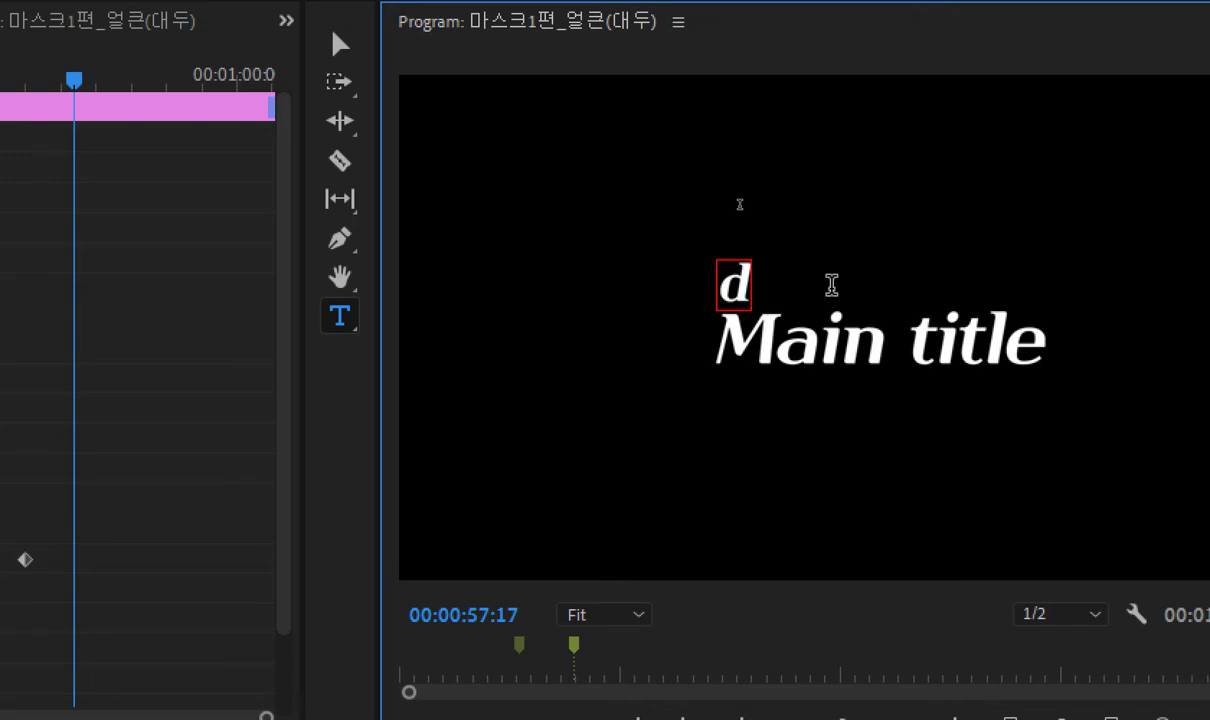
pyautogui.press('BackSpace')
pyautogui.write('요리')
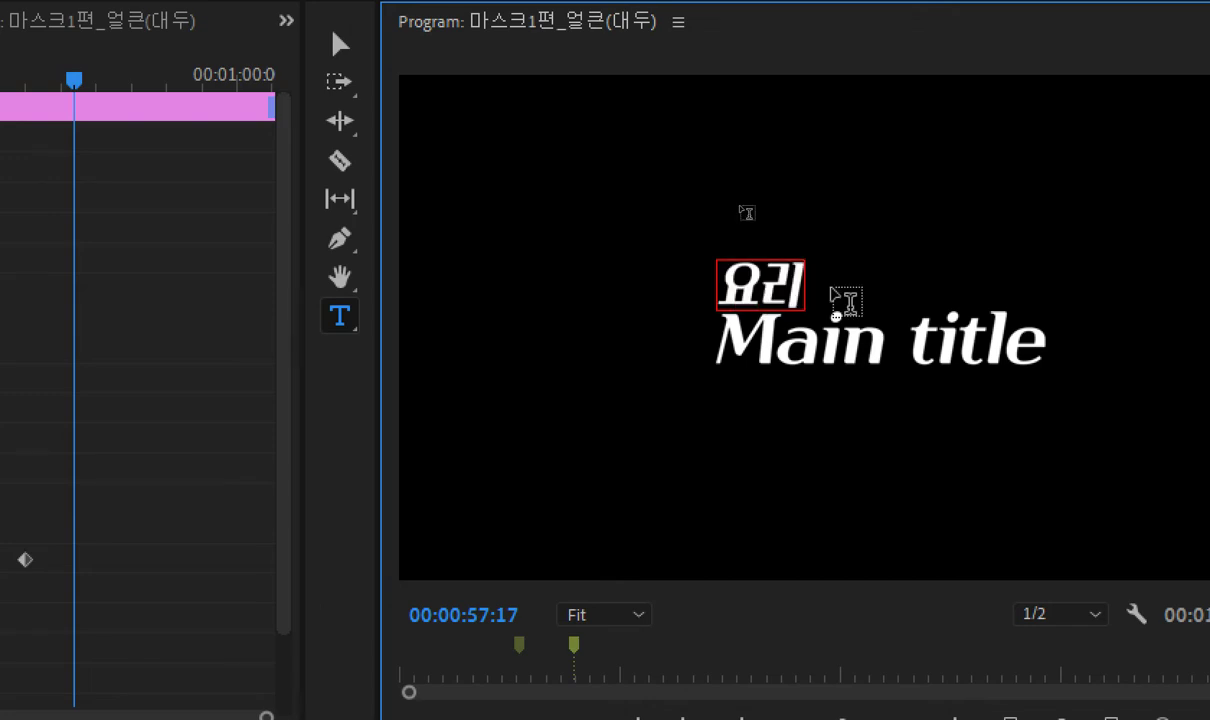
pyautogui.write('교실')
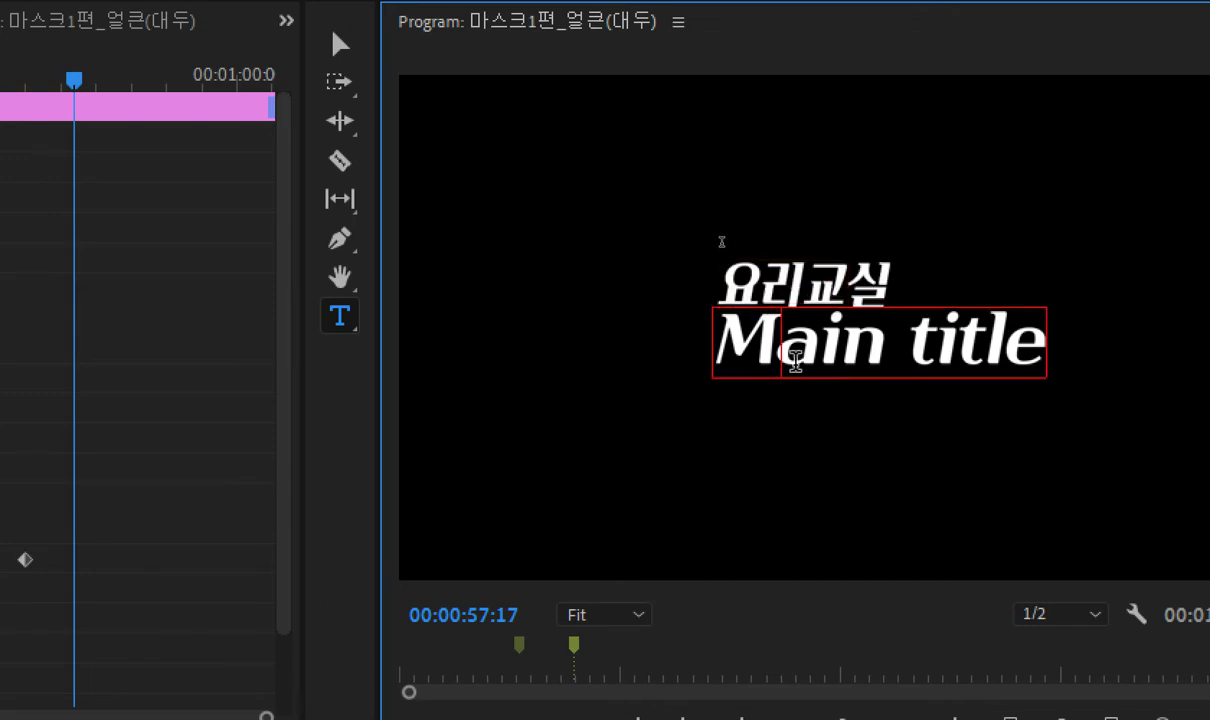
# Replace the Main title text in the duplicated graphic with 짜장면 만들기
pyautogui.doubleClick(795, 343)
pyautogui.hotkey('ctrl', 'a')
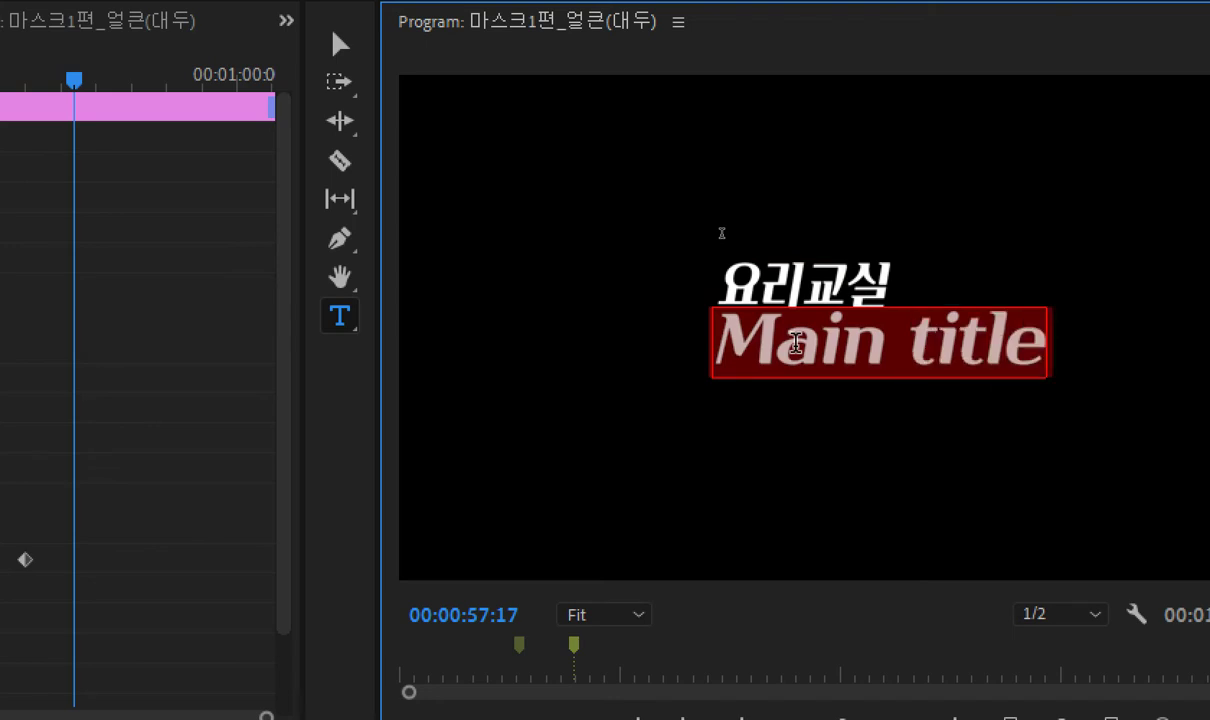
pyautogui.write('짜장')
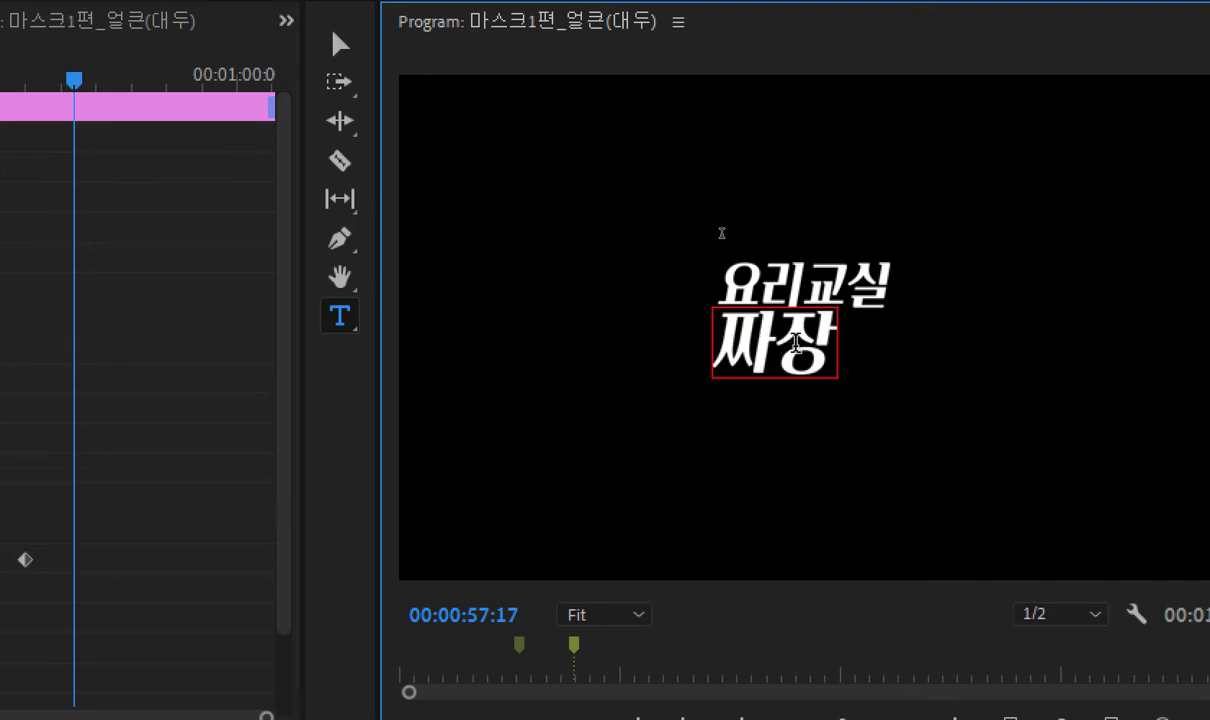
pyautogui.write('면 만드')
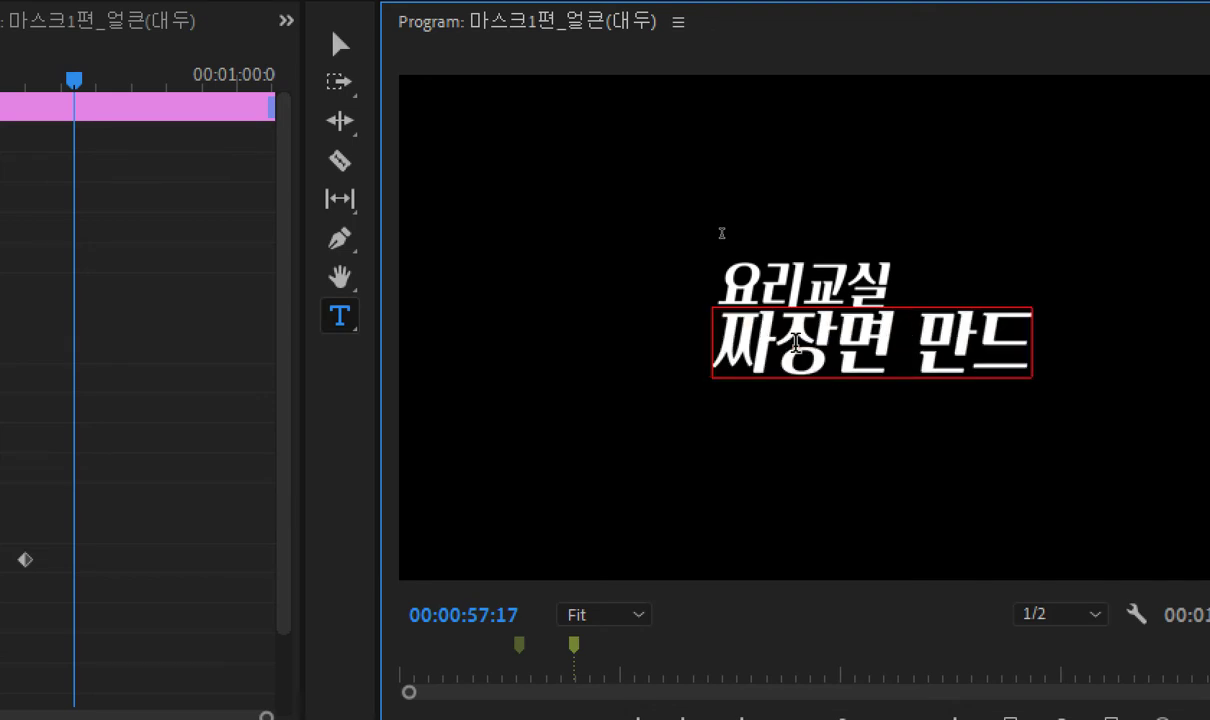
pyautogui.press('BackSpace')
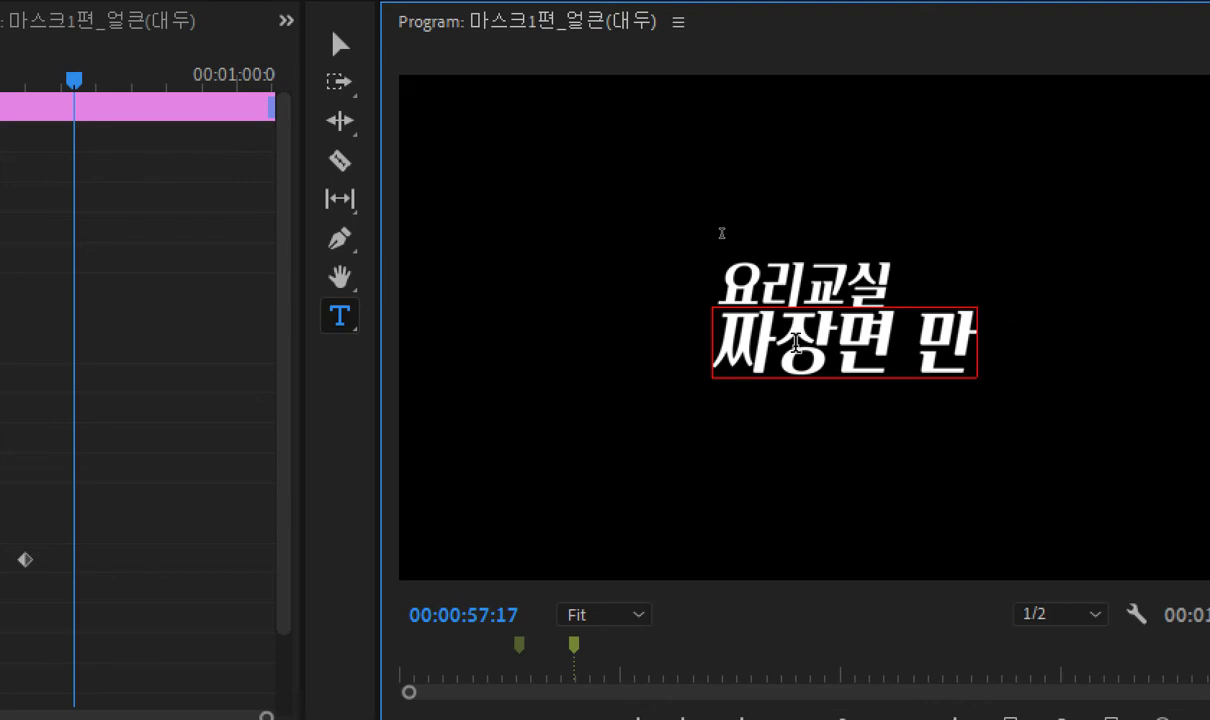
pyautogui.write('글ㄱ')
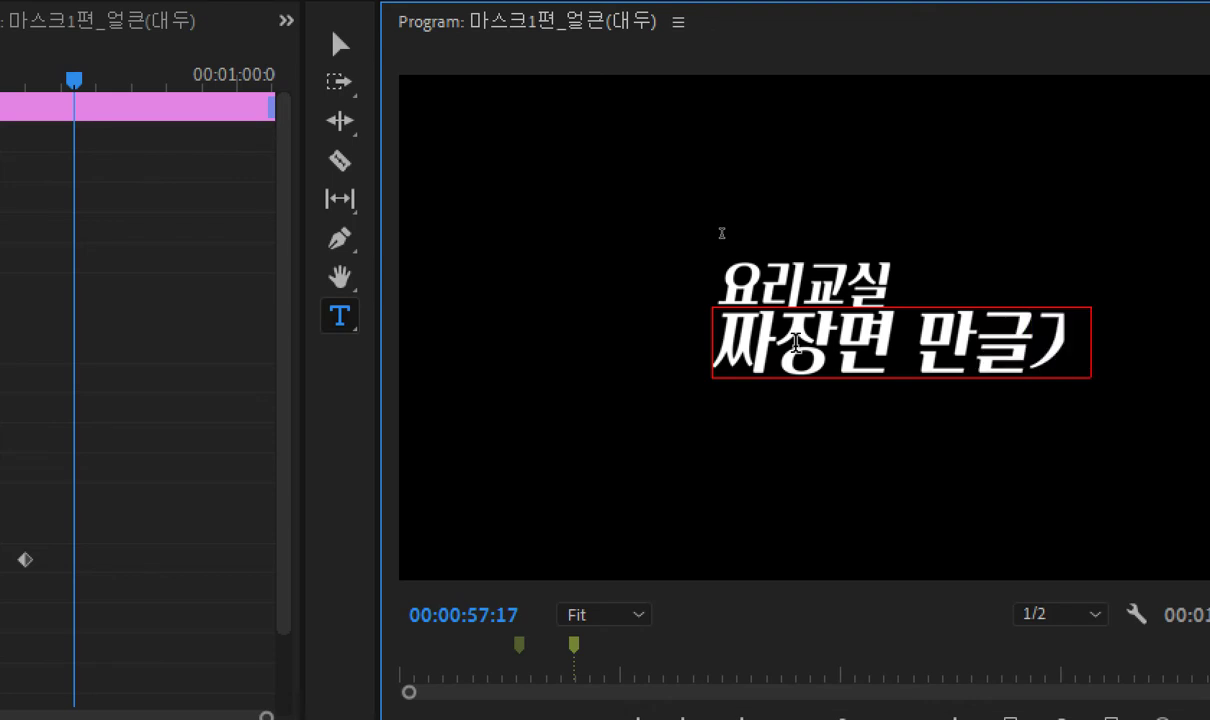
pyautogui.press('Left')
pyautogui.press('Left')
pyautogui.hotkey('shift', 'Right')
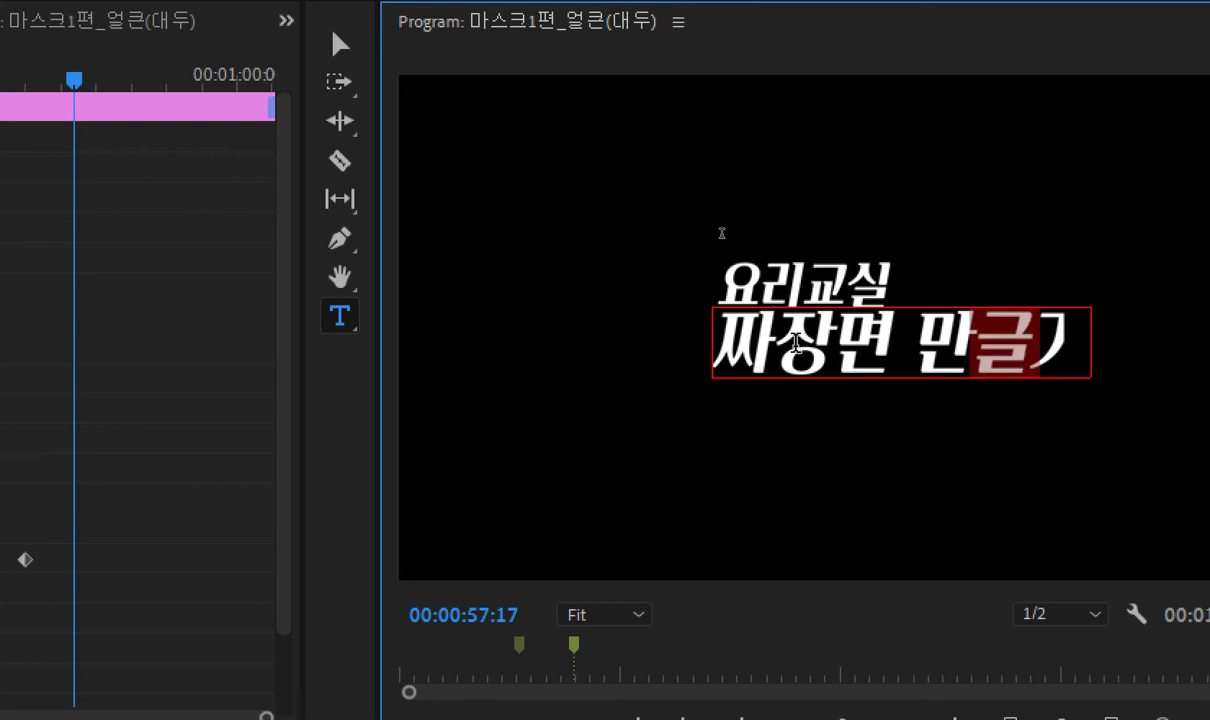
pyautogui.write('들')
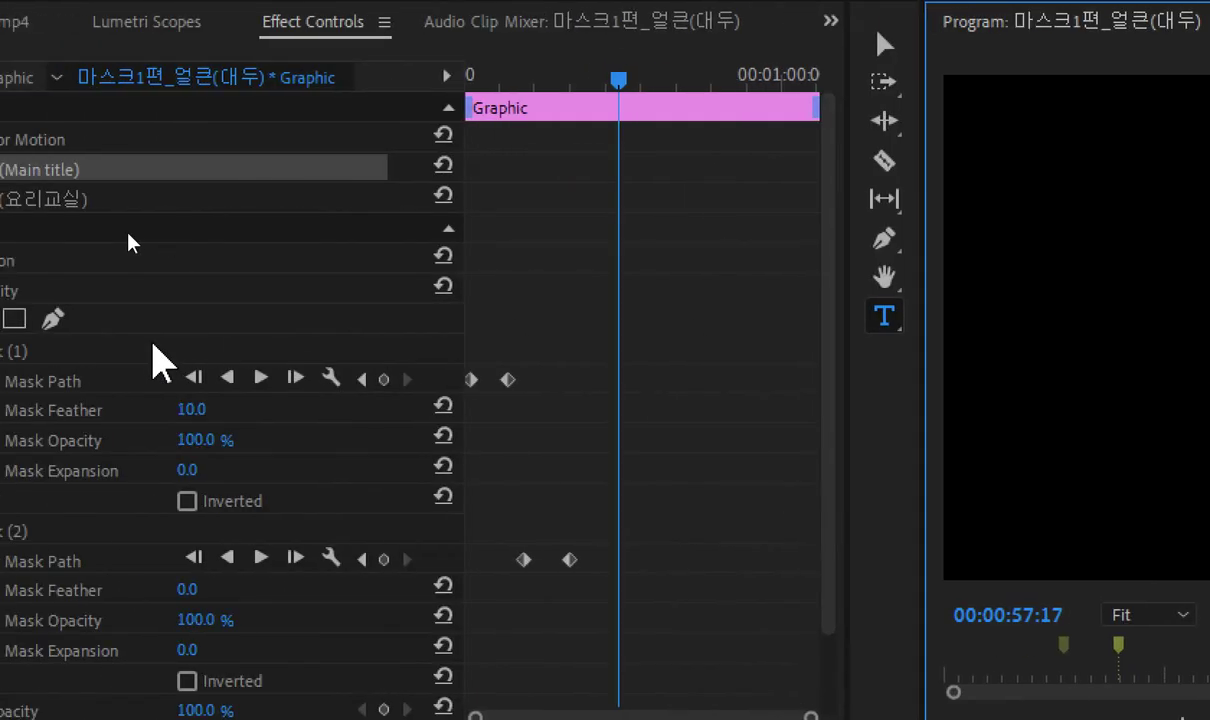
# At the second Mask Path keyframe of Mask (2), extend the mask's right edge to cover all of 짜장면 만들기, and preview the animation
pyautogui.click(111, 531)
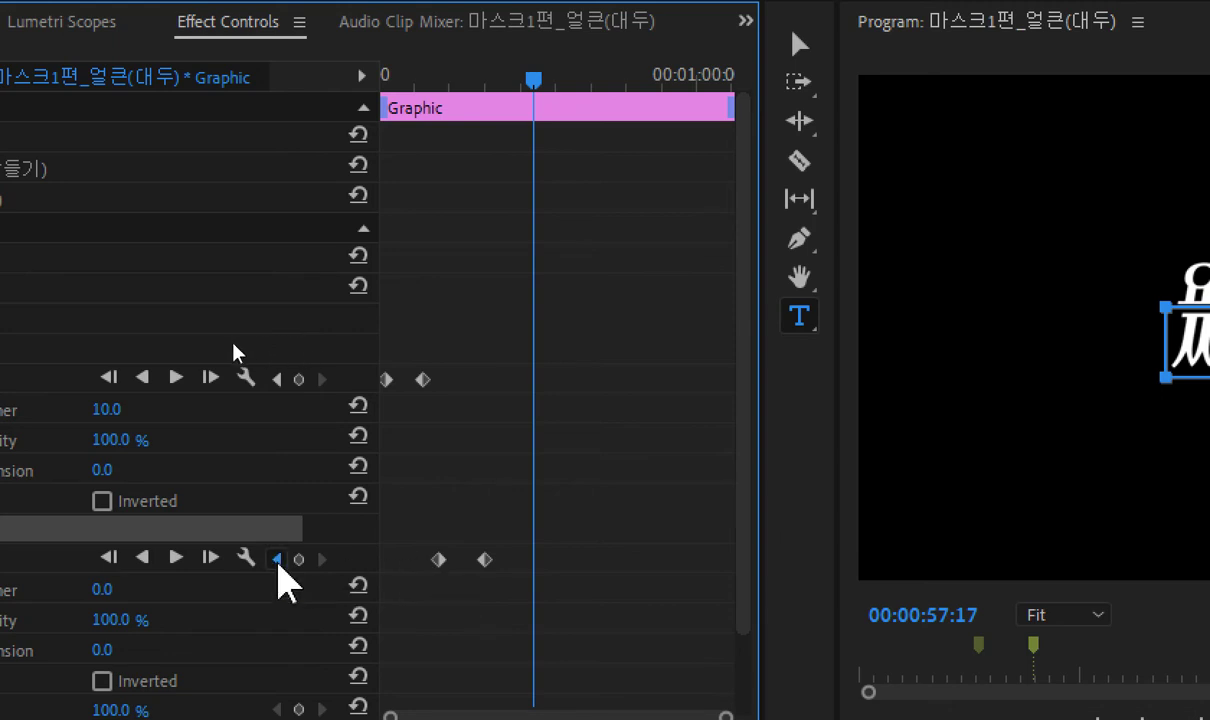
pyautogui.click(276, 558)
pyautogui.moveTo(980, 262); pyautogui.dragTo(1066, 423)
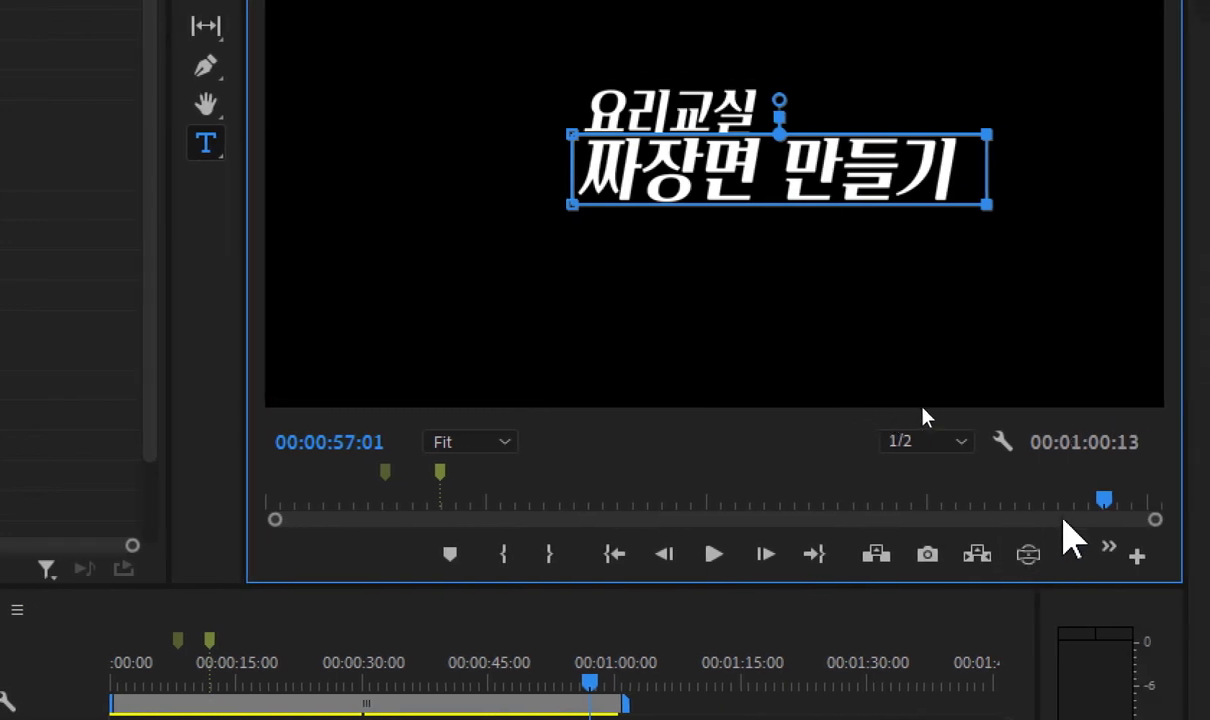
pyautogui.moveTo(1185, 500); pyautogui.dragTo(1145, 500)
pyautogui.moveTo(1028, 520)
pyautogui.mouseDown()
pyautogui.moveTo(1069, 520)
pyautogui.moveTo(1035, 515)
pyautogui.moveTo(1049, 515)
pyautogui.moveTo(1044, 502)
pyautogui.mouseUp()
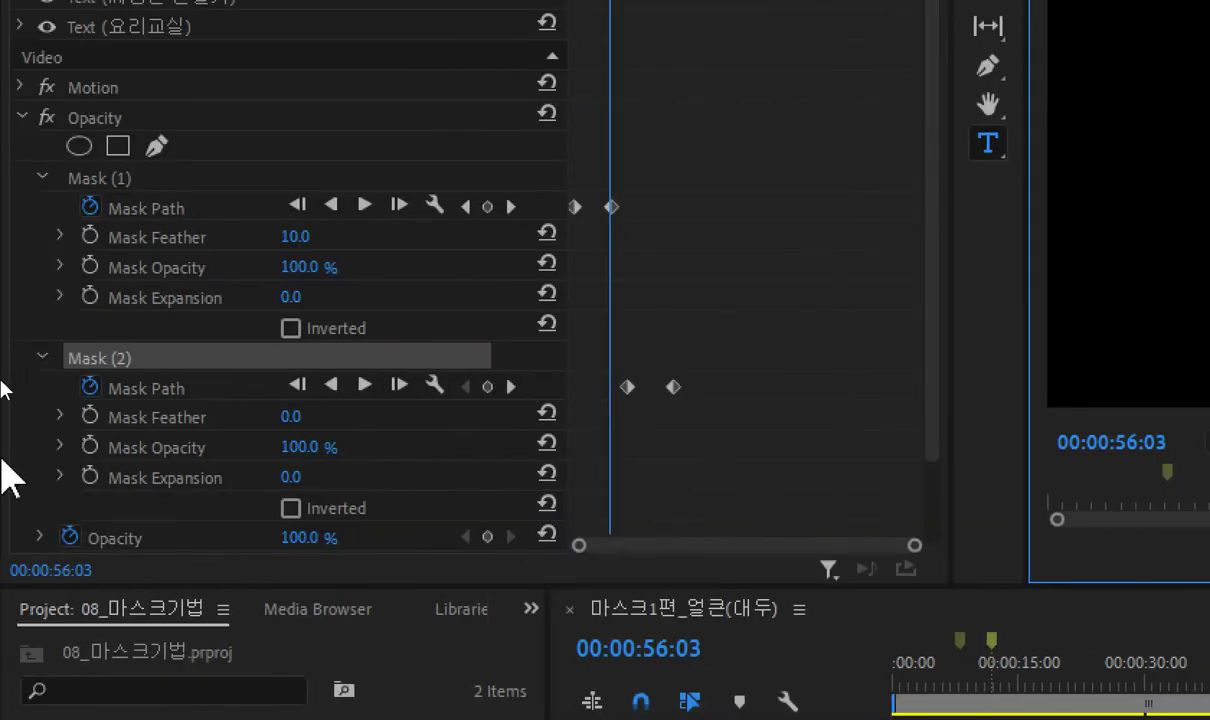
# At the first Mask Path keyframe of Mask (2), move the mask's left edge beyond the end of 짜장면 만들기, narrow it, and preview the reveal
pyautogui.click(513, 386)
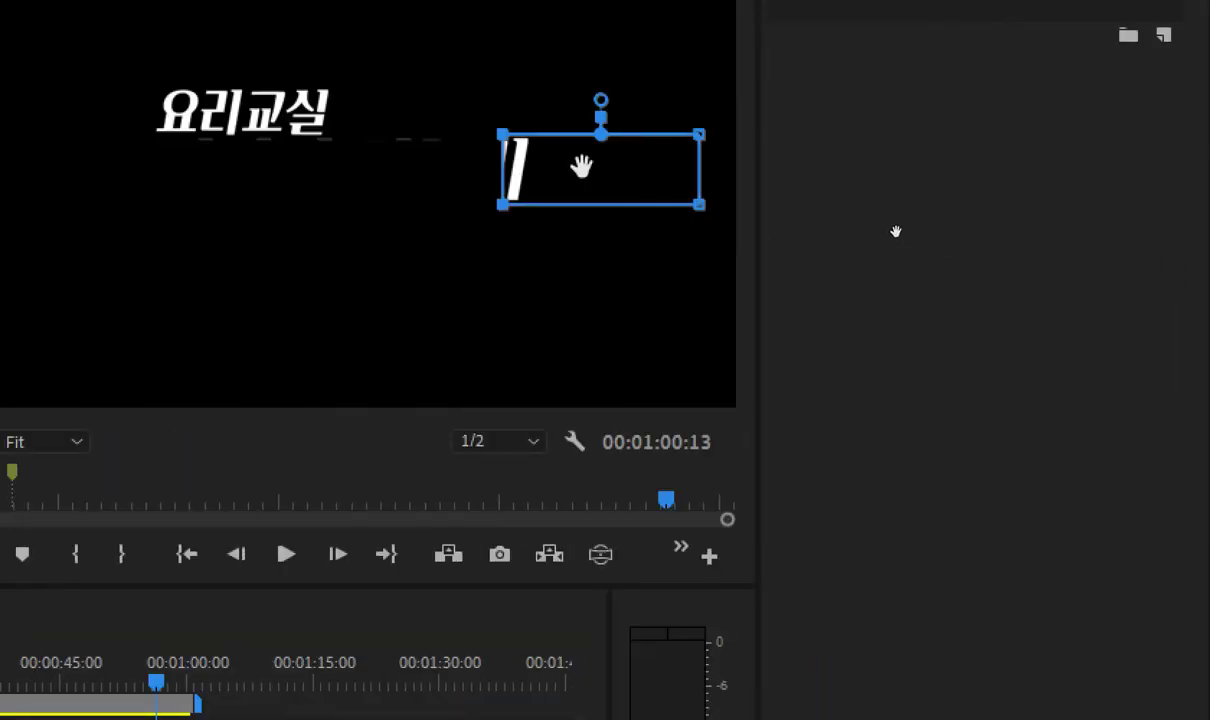
pyautogui.moveTo(581, 166); pyautogui.dragTo(611, 163)
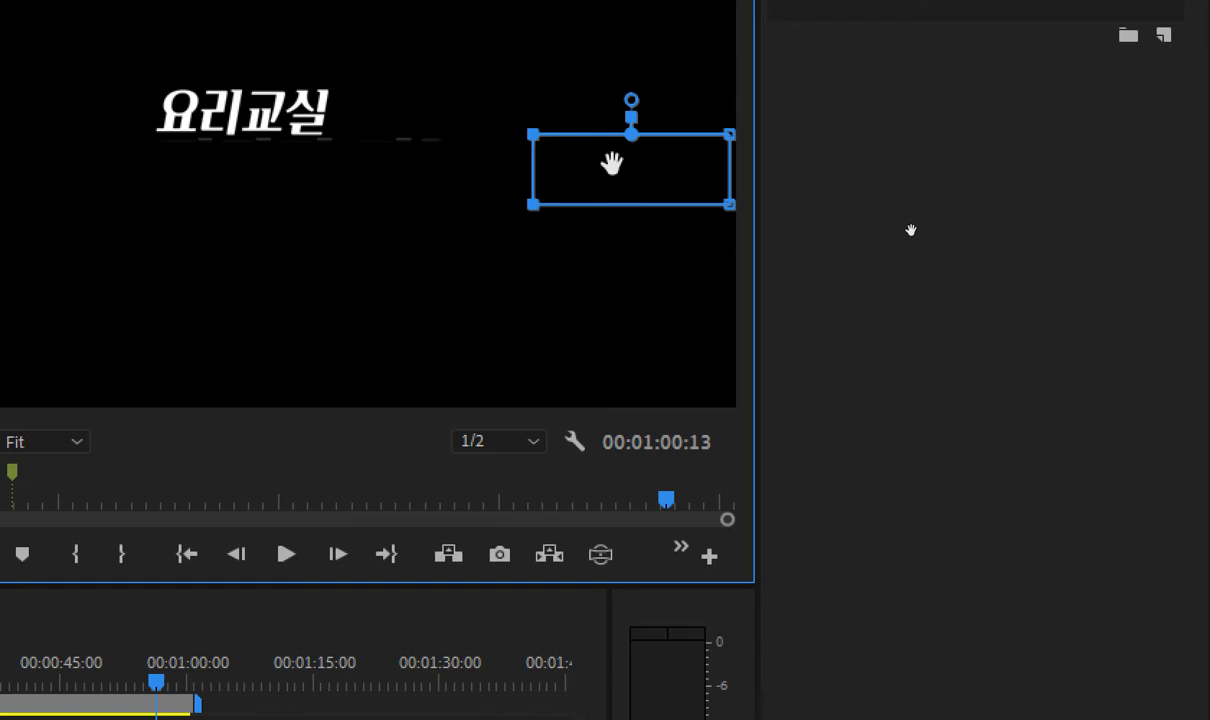
pyautogui.hotkey('ctrl', 'z')
pyautogui.moveTo(456, 96); pyautogui.dragTo(518, 267)
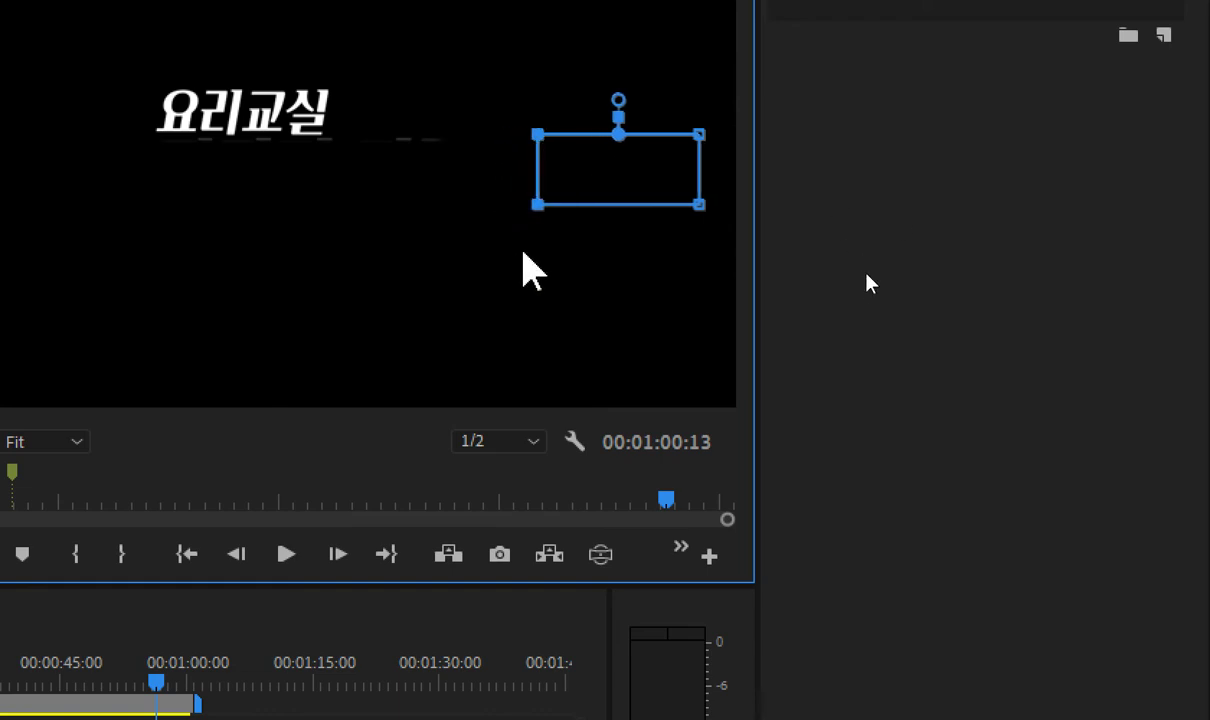
pyautogui.moveTo(671, 298); pyautogui.dragTo(718, 105)
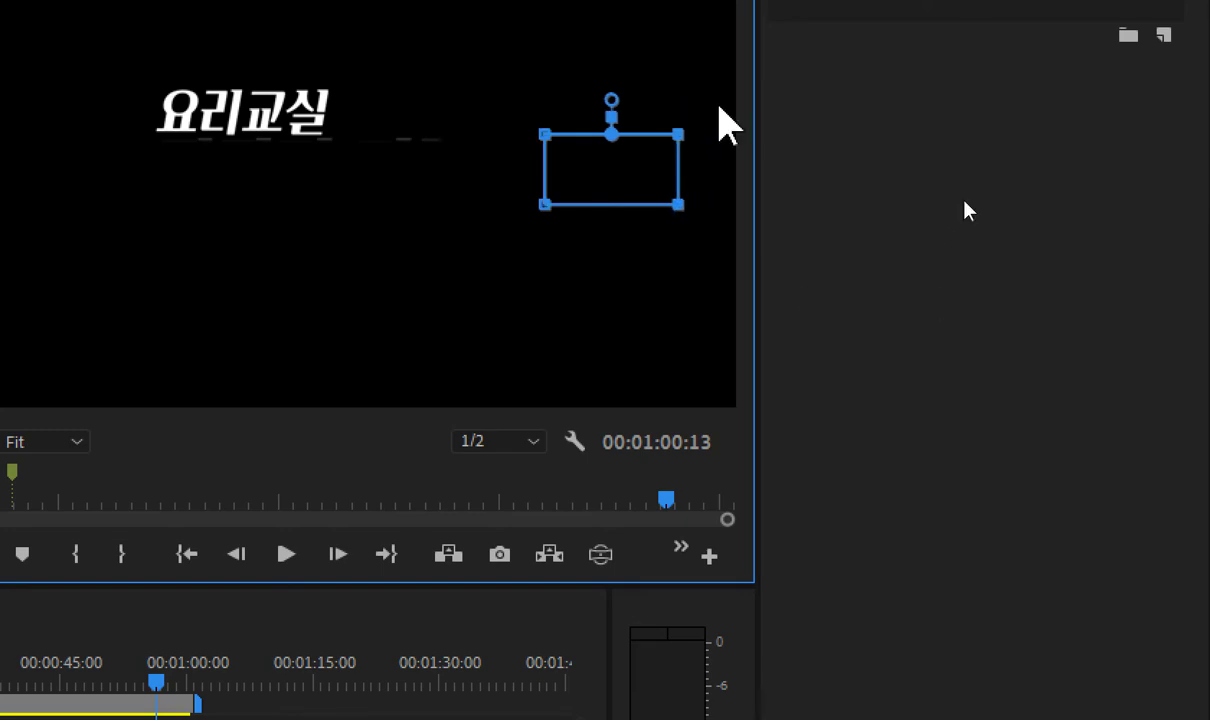
pyautogui.moveTo(665, 498)
pyautogui.mouseDown()
pyautogui.moveTo(640, 500)
pyautogui.moveTo(688, 497)
pyautogui.mouseUp()
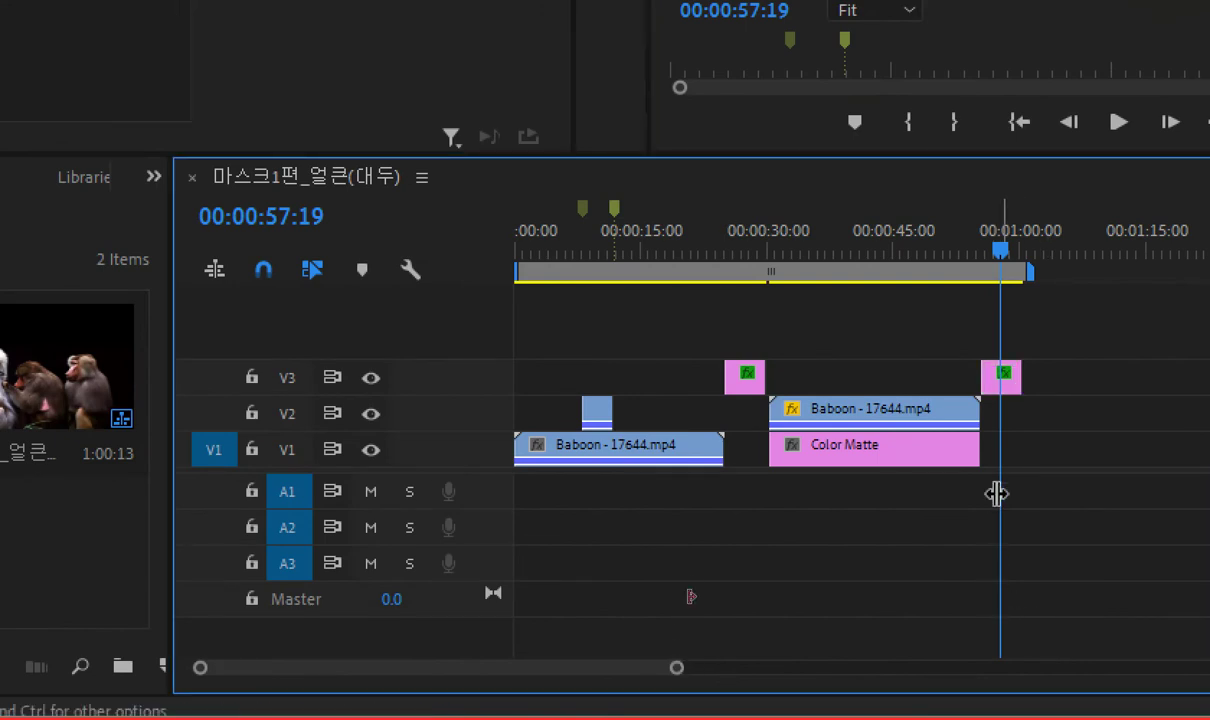
# Change the fill colour of the 짜장면 만들기 text to orange D1850C
pyautogui.click(1001, 377)
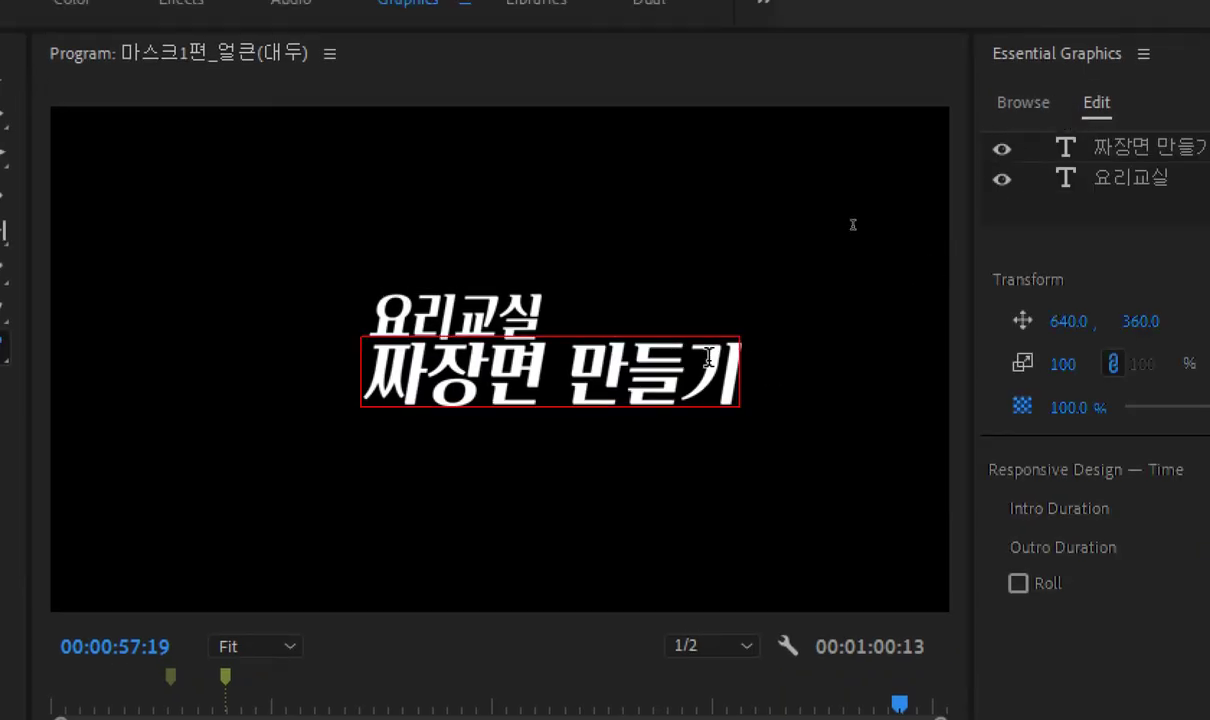
pyautogui.click(310, 102)
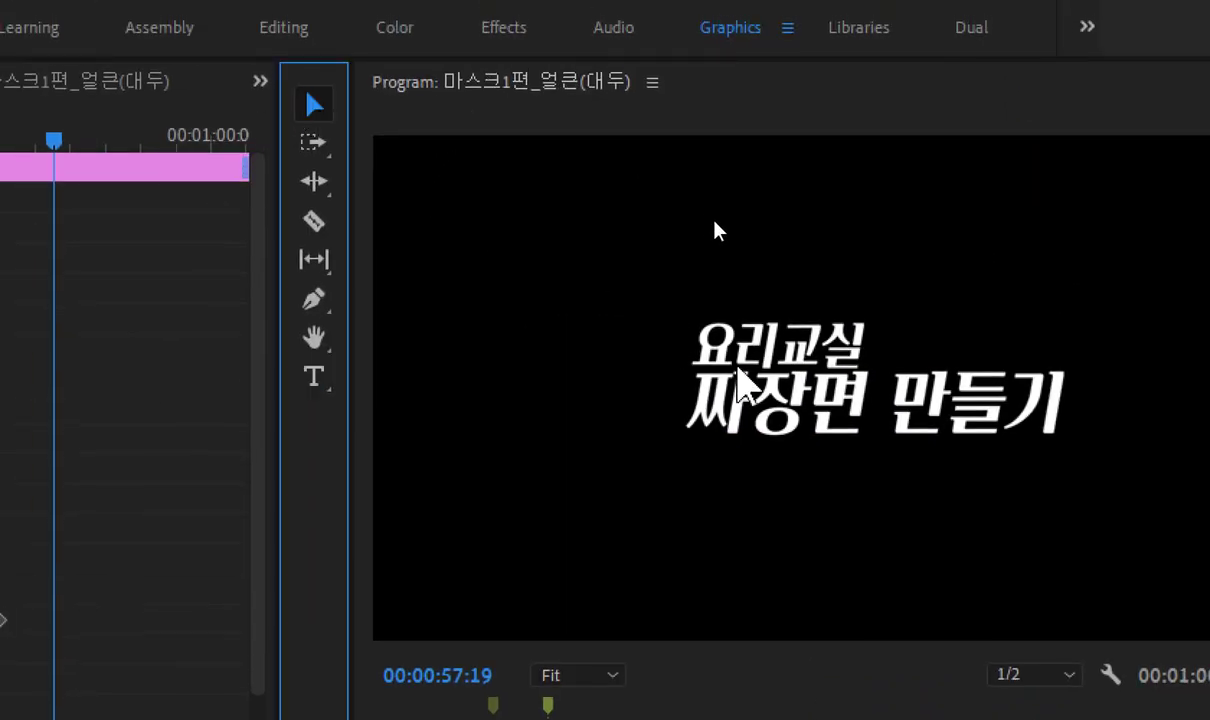
pyautogui.click(730, 395)
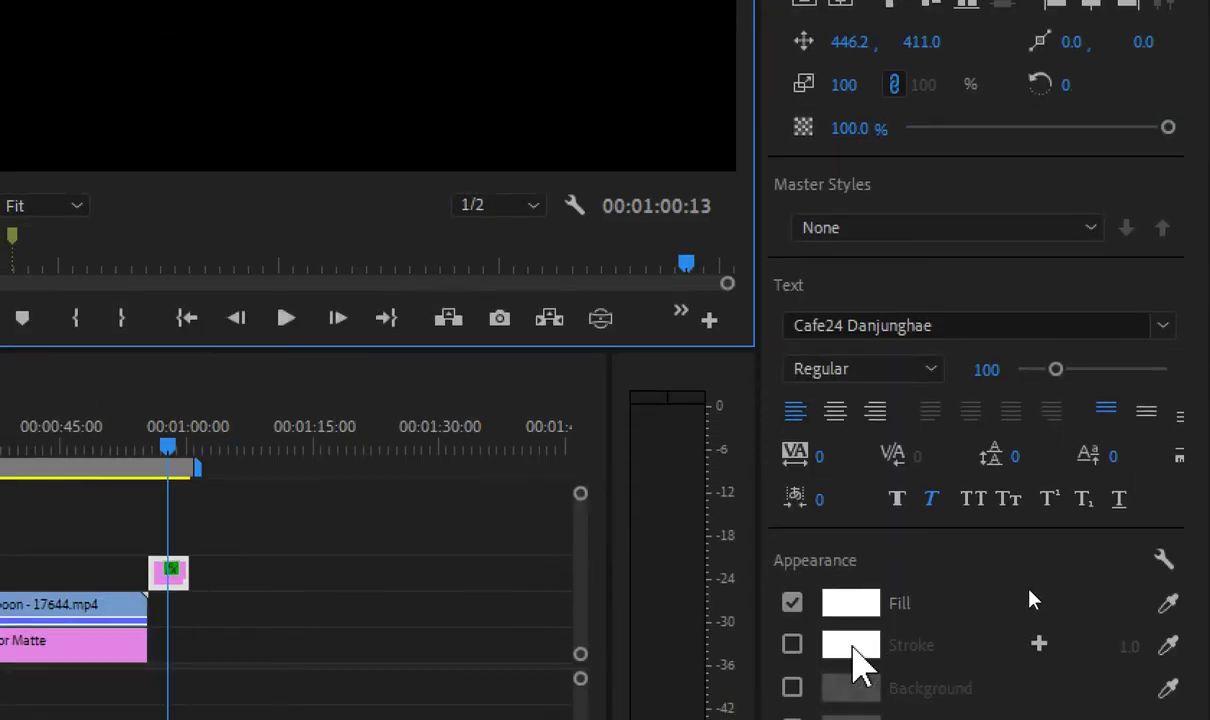
pyautogui.click(855, 605)
pyautogui.click(296, 410)
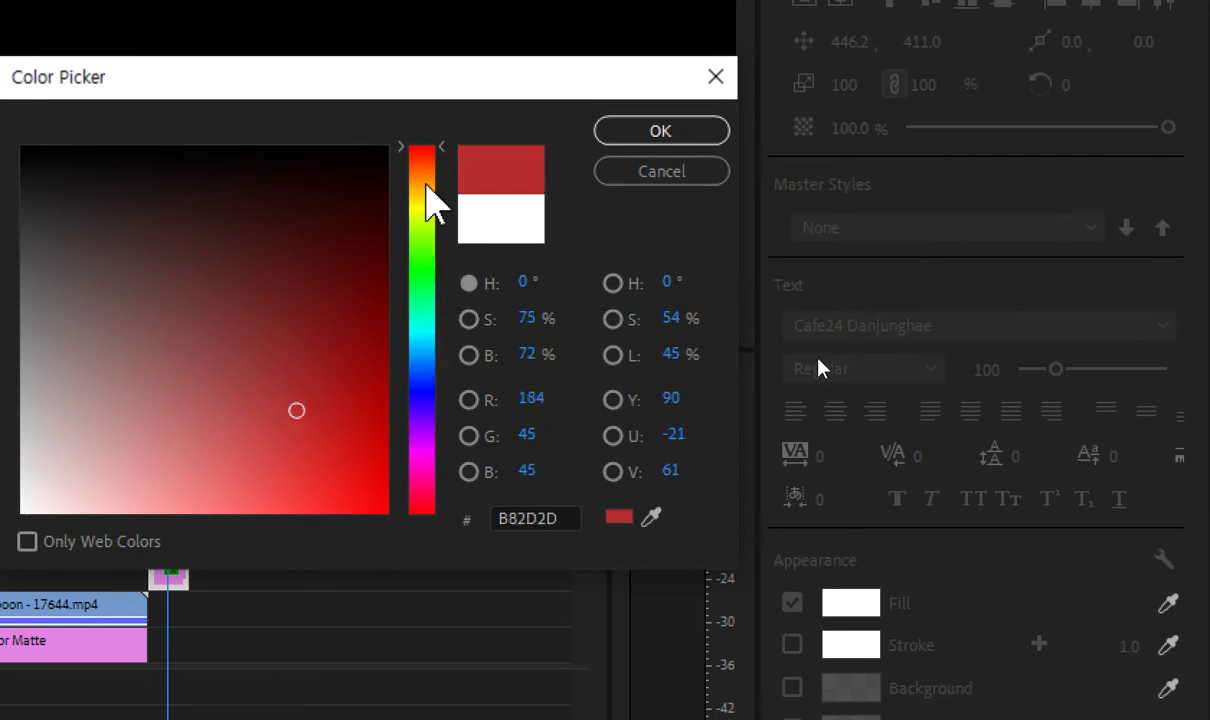
pyautogui.click(420, 185)
pyautogui.click(364, 446)
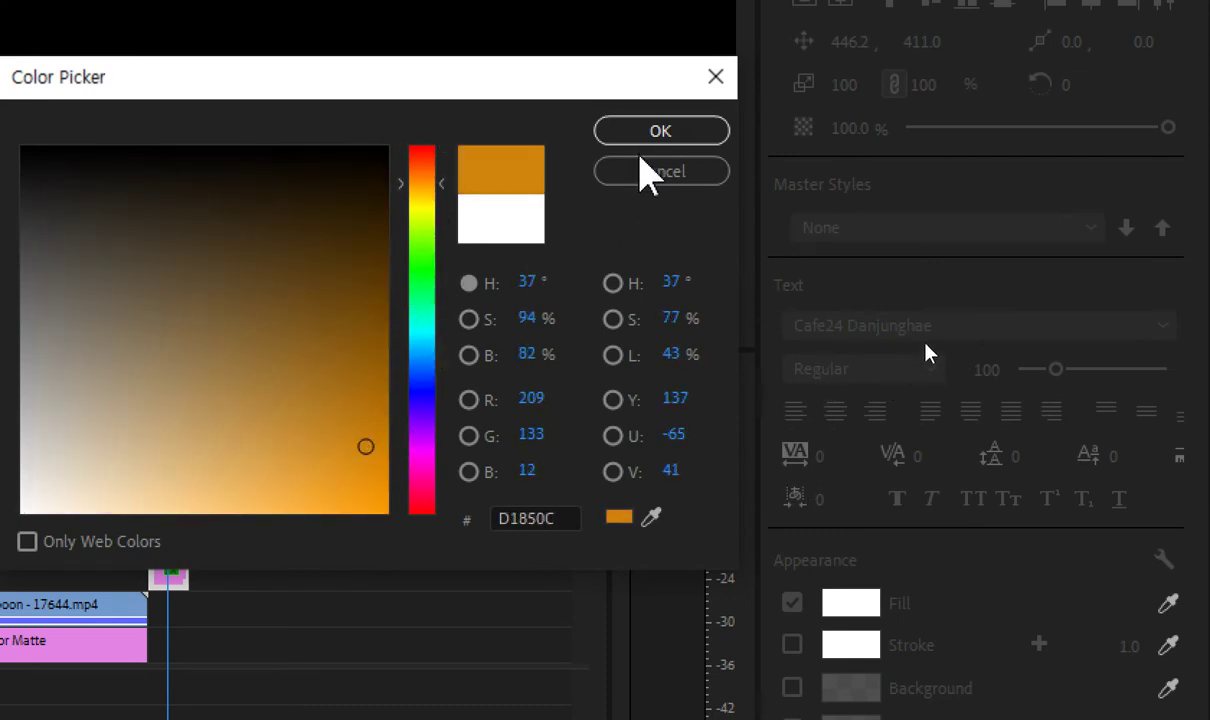
pyautogui.click(648, 138)
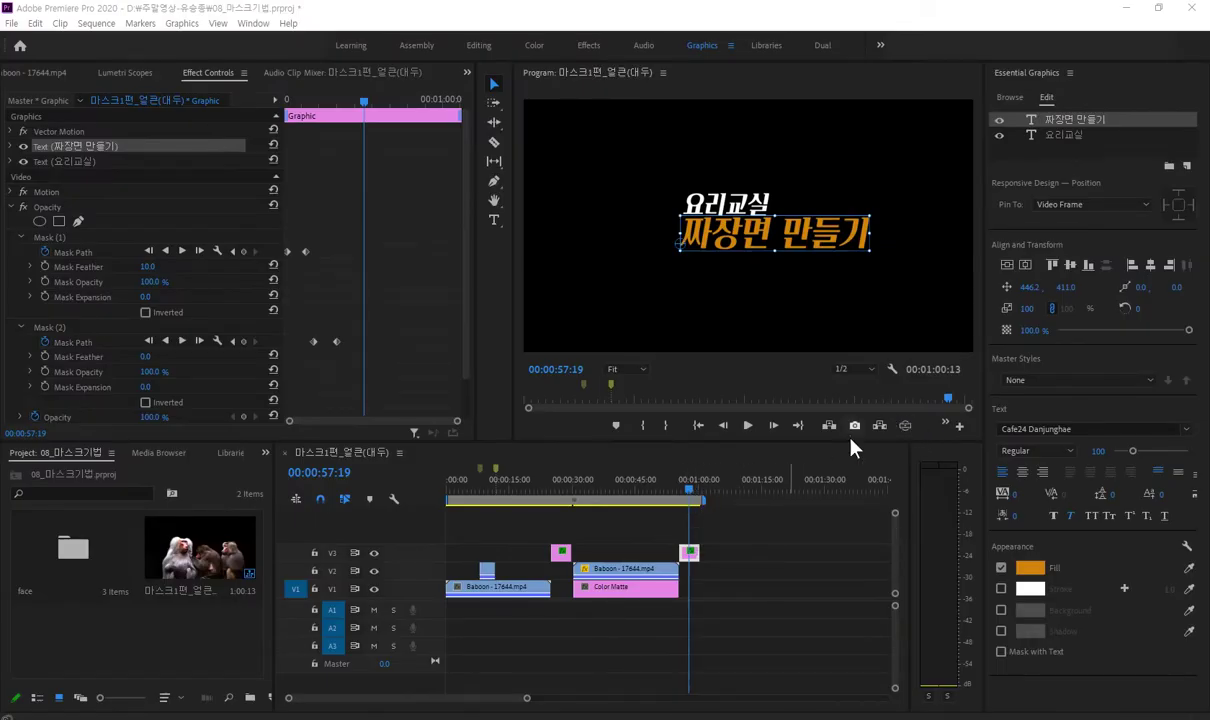
# Browse the saved motion graphics templates in the local templates folder
pyautogui.click(1010, 100)
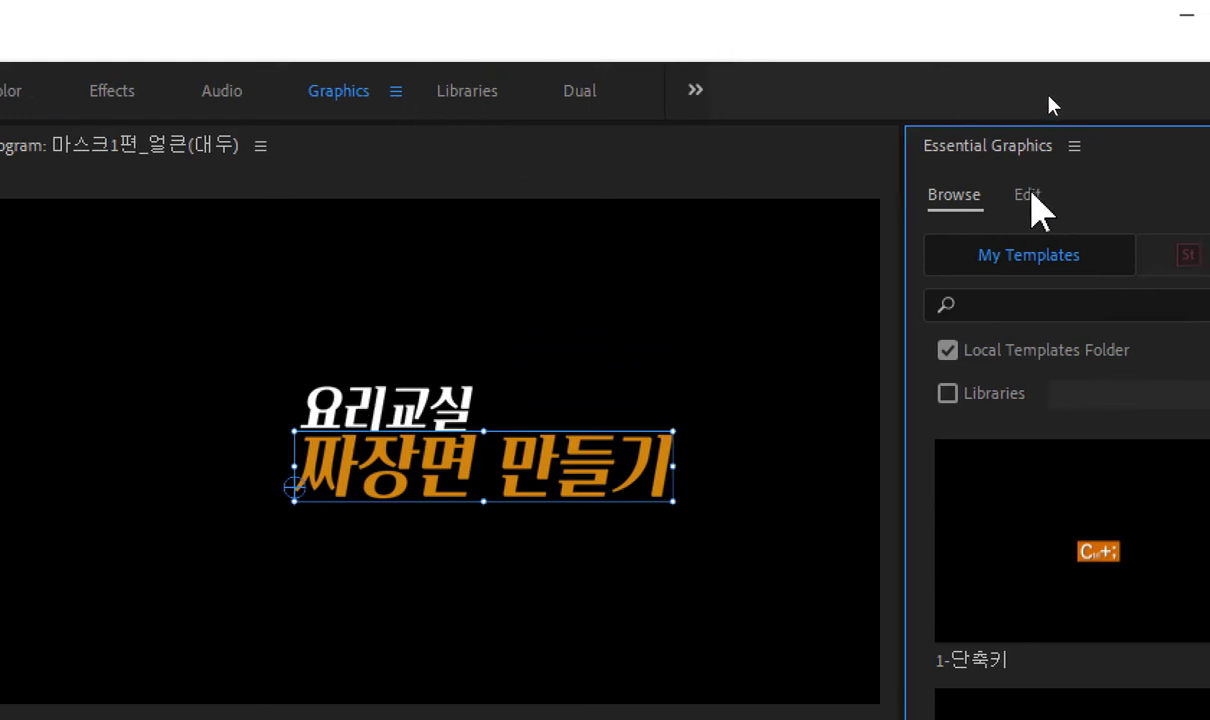
pyautogui.click(1028, 195)
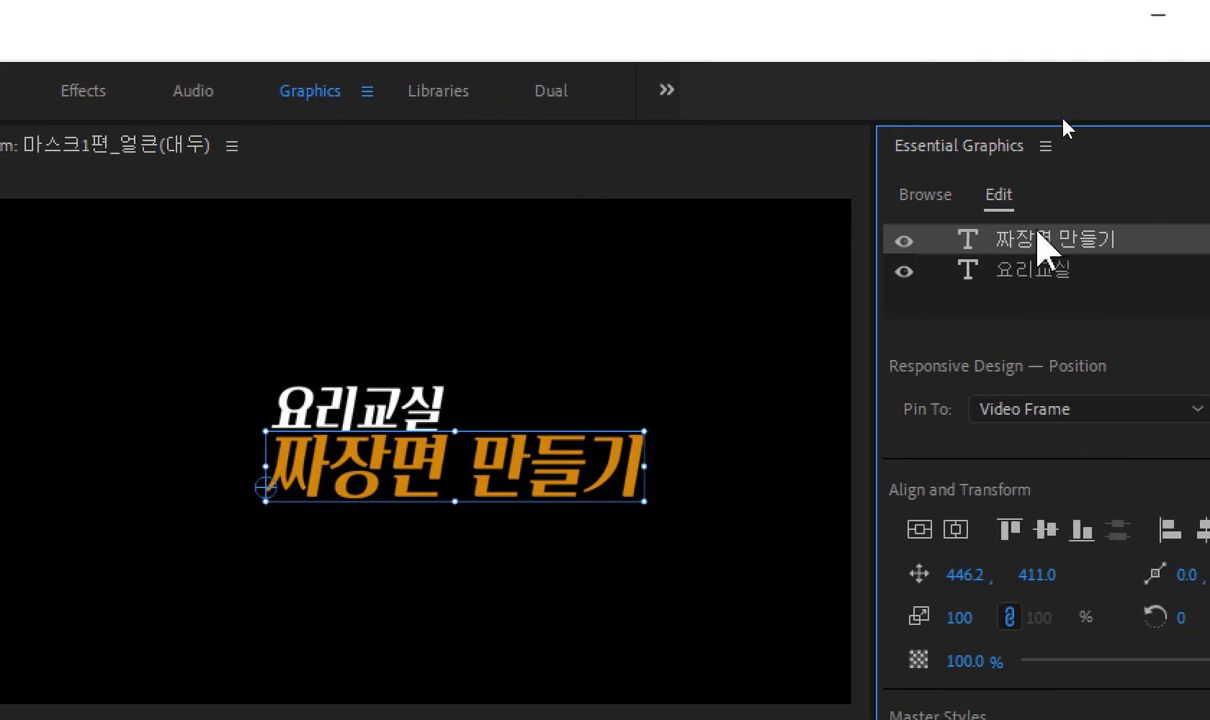
pyautogui.click(925, 196)
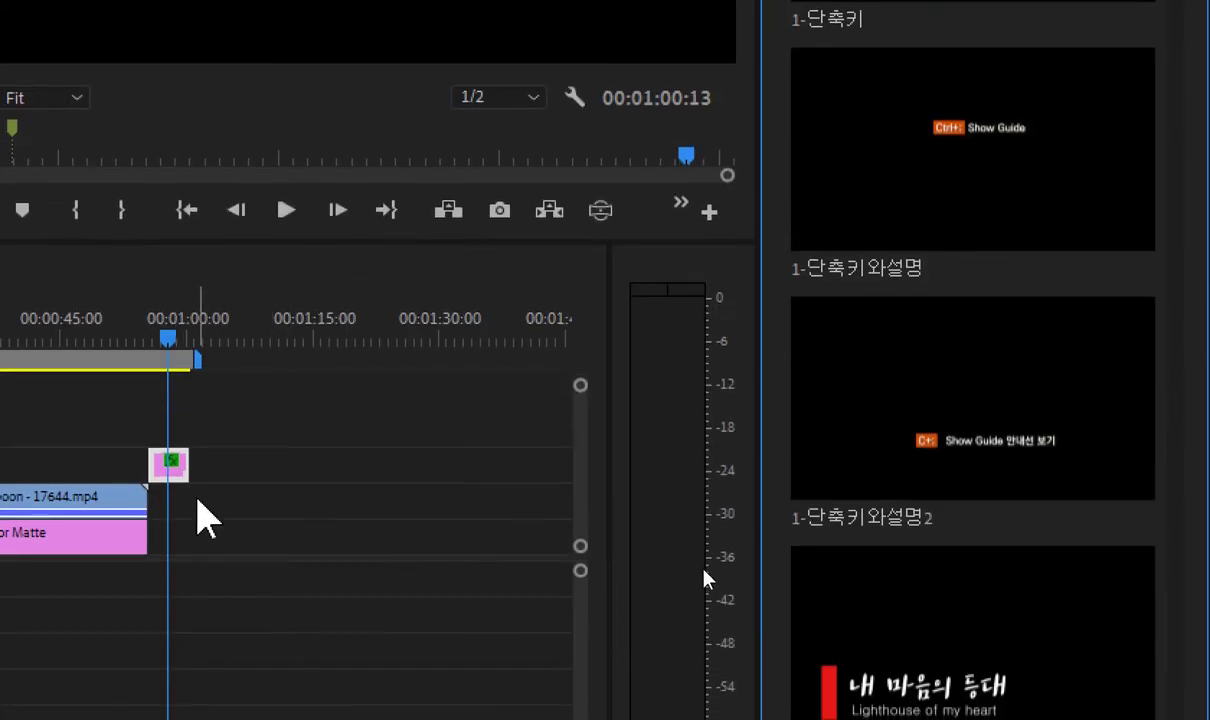
# Set the playhead to 00:00:57:02 and start exporting the 짜장면 만들기 graphic clip as a motion graphics template
pyautogui.click(190, 437)
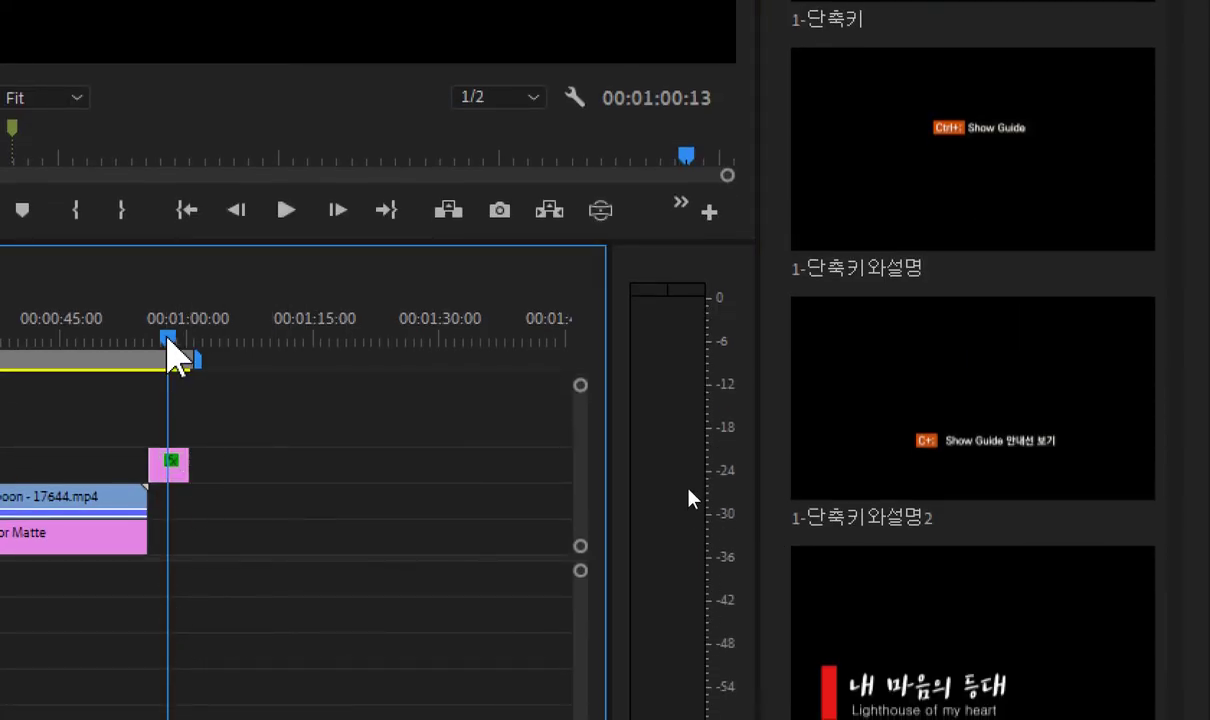
pyautogui.scroll(3, 168, 340)
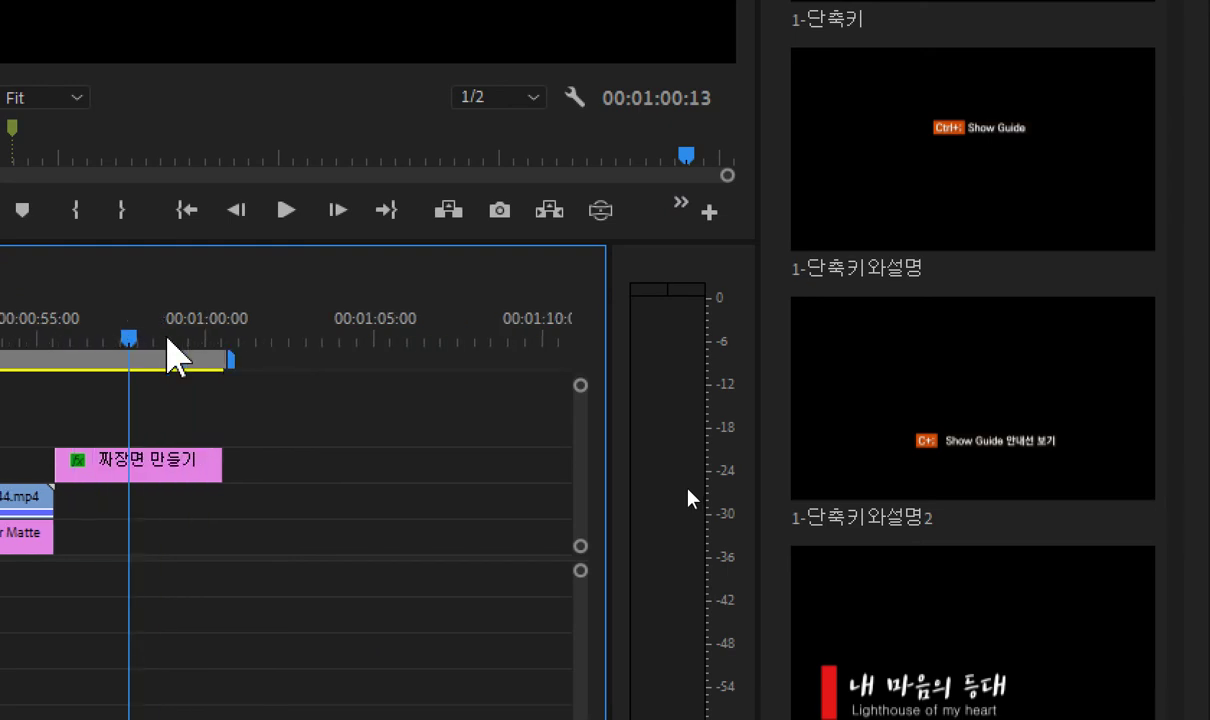
pyautogui.scroll(1, 167, 340)
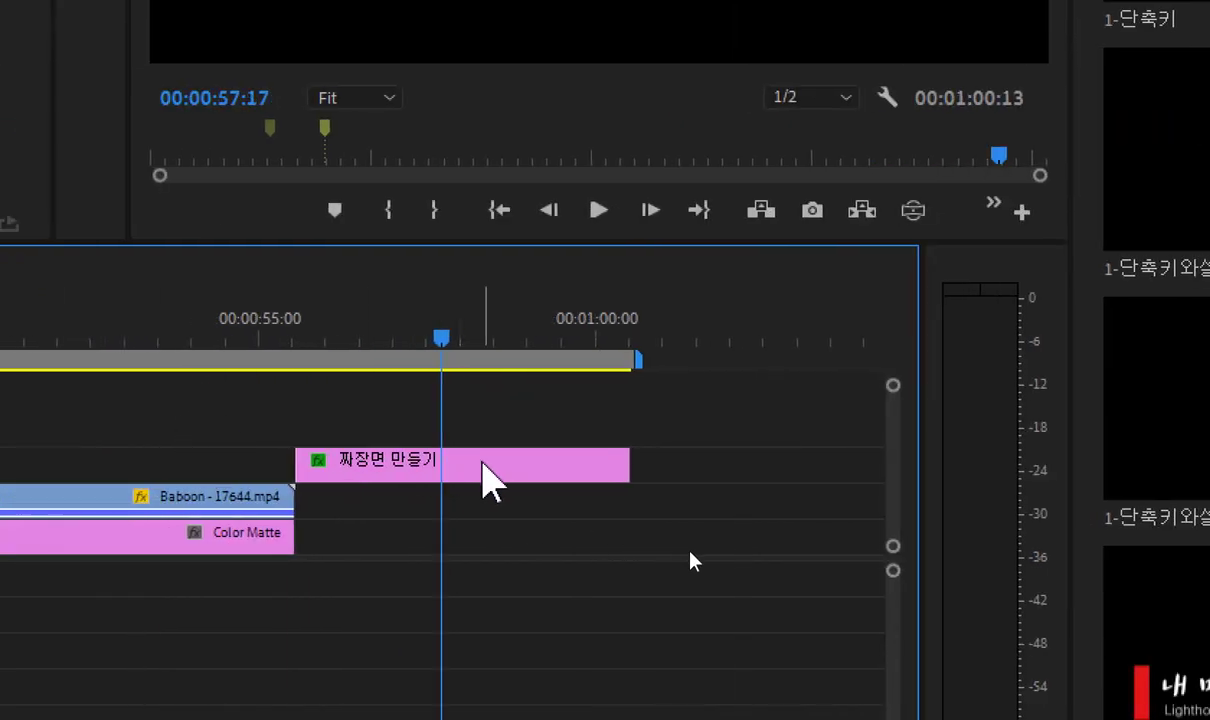
pyautogui.click(484, 468)
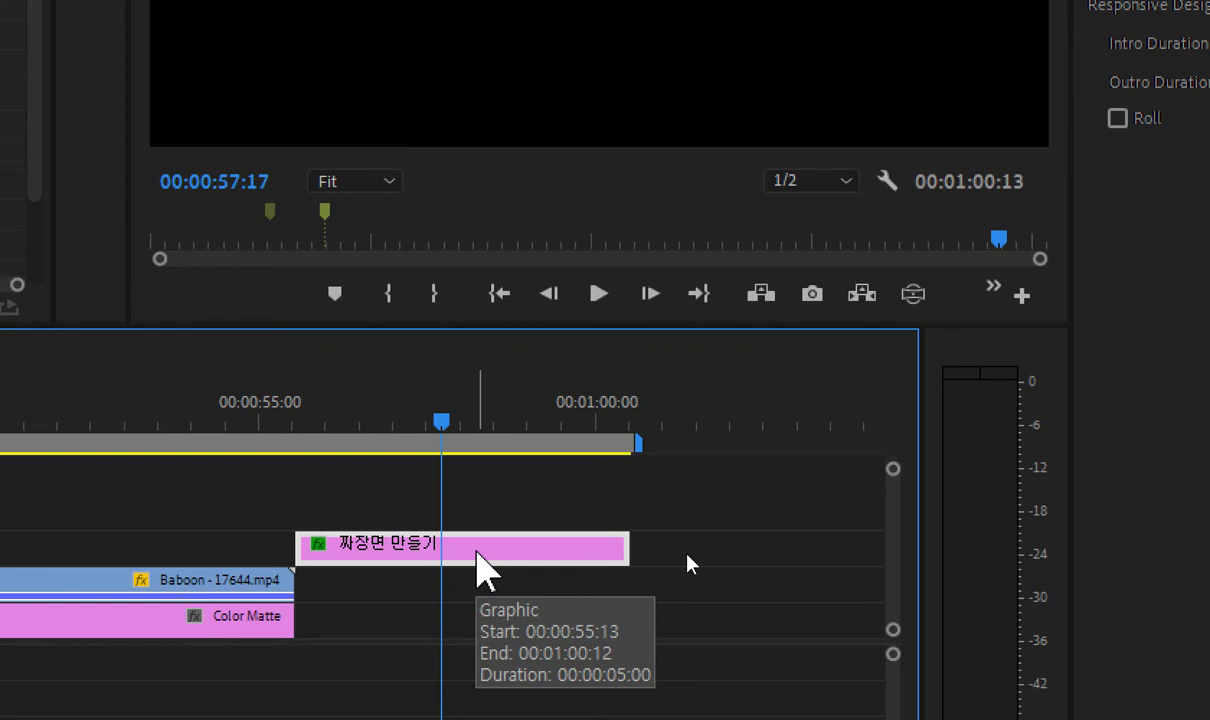
pyautogui.rightClick(477, 551)
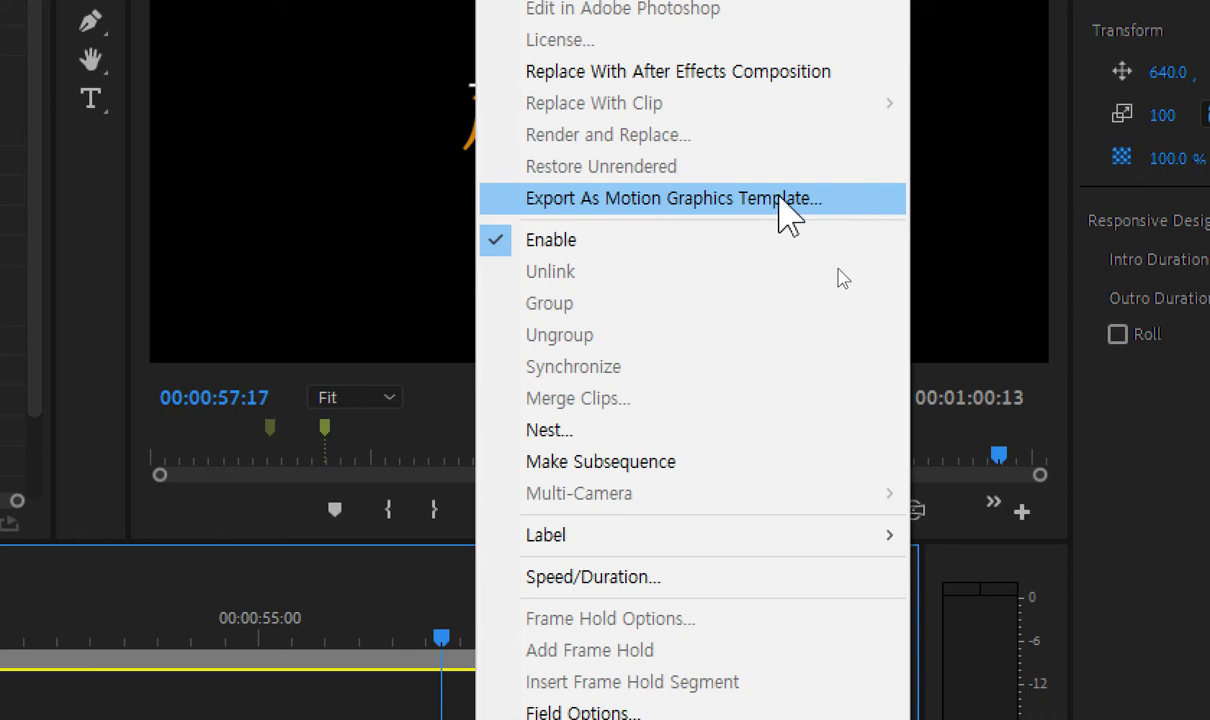
pyautogui.click(401, 708)
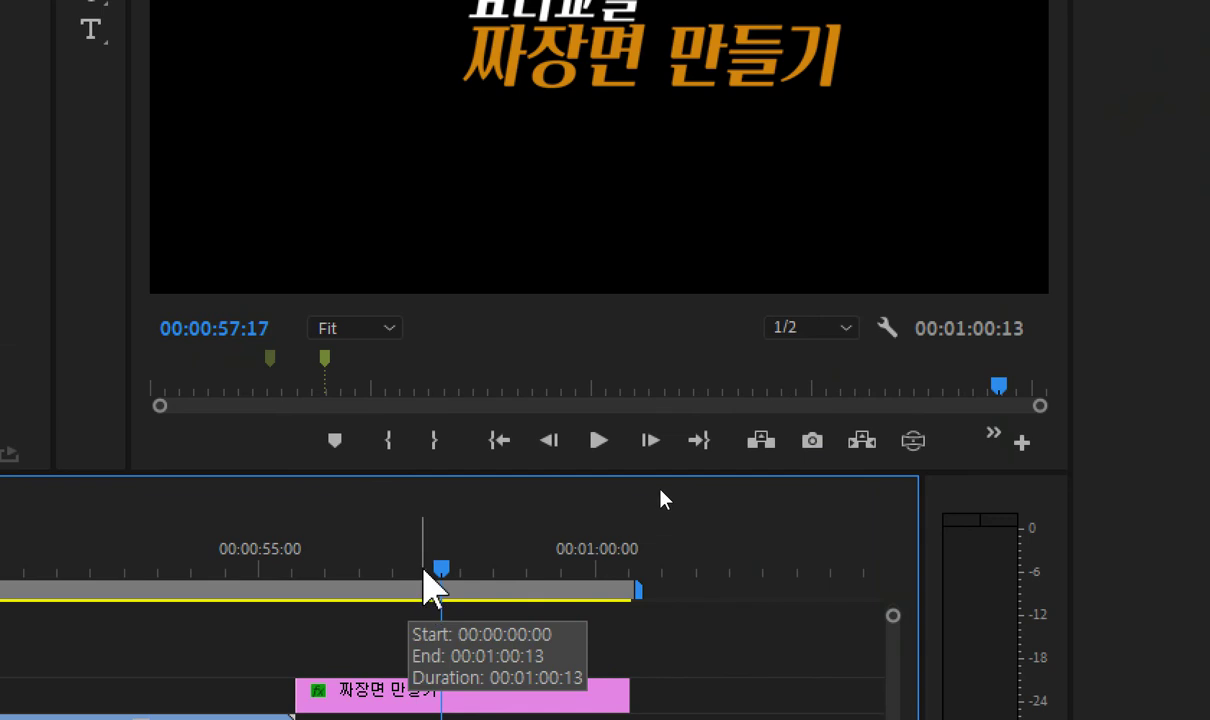
pyautogui.moveTo(423, 568); pyautogui.dragTo(398, 568)
pyautogui.click(435, 694)
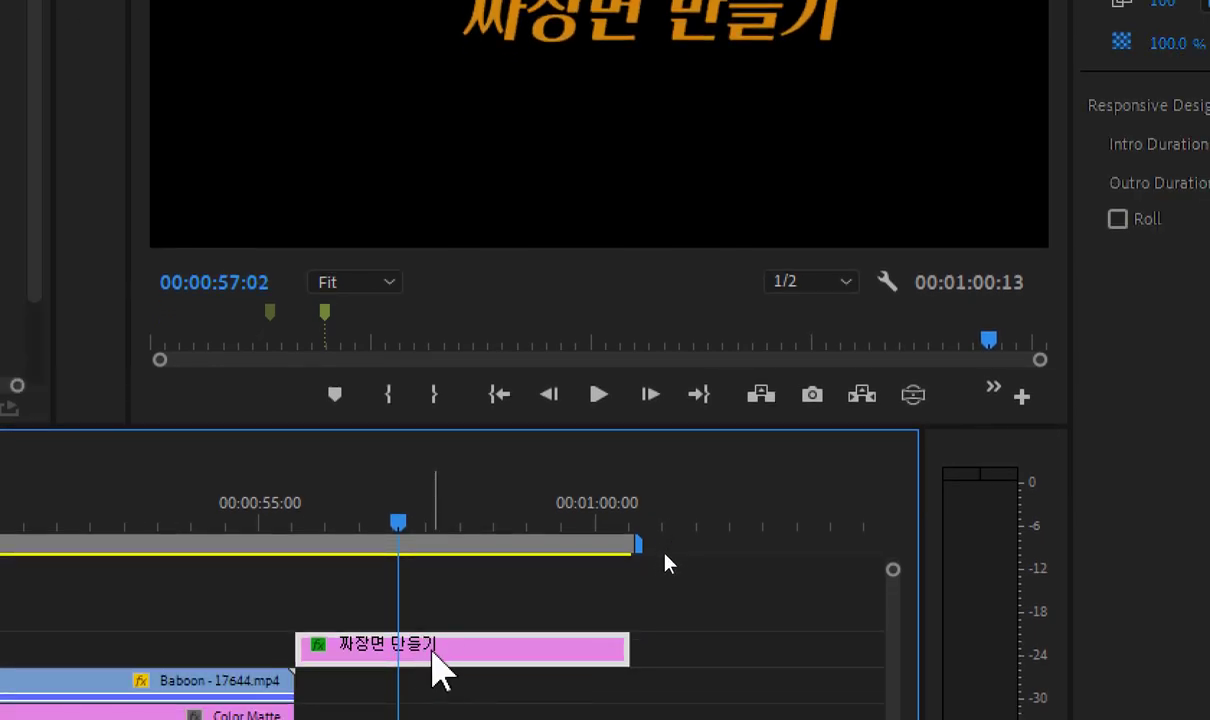
pyautogui.rightClick(438, 655)
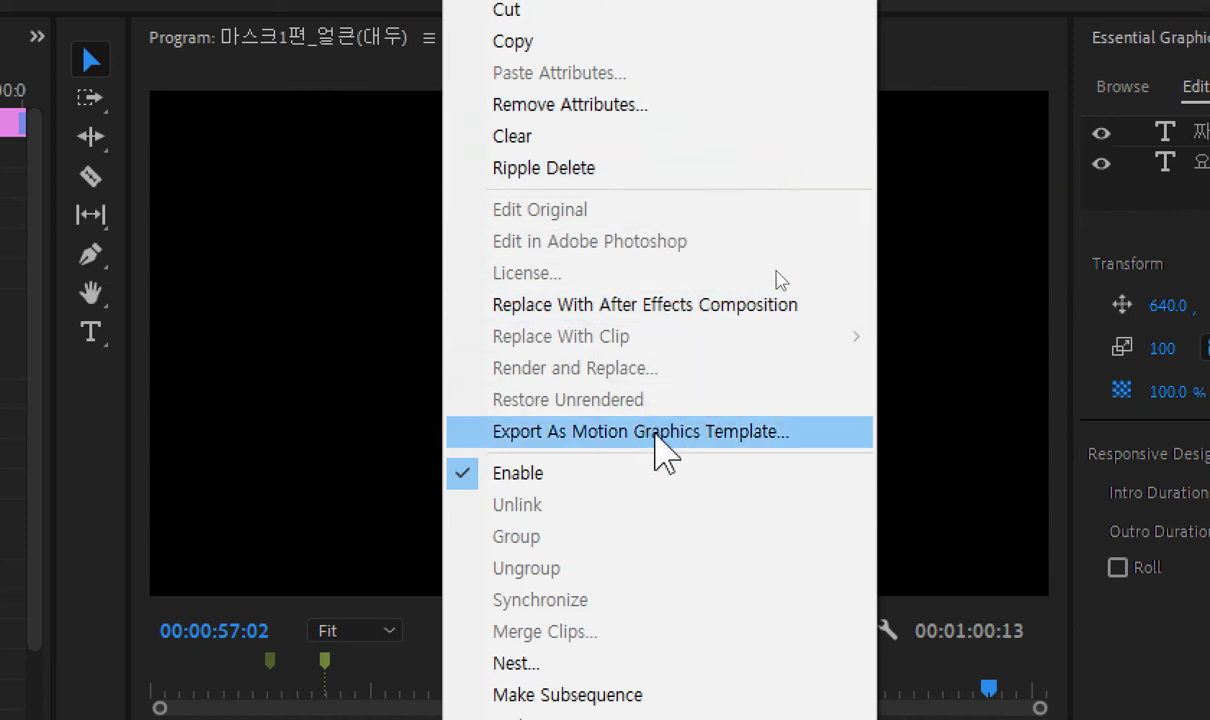
pyautogui.click(655, 433)
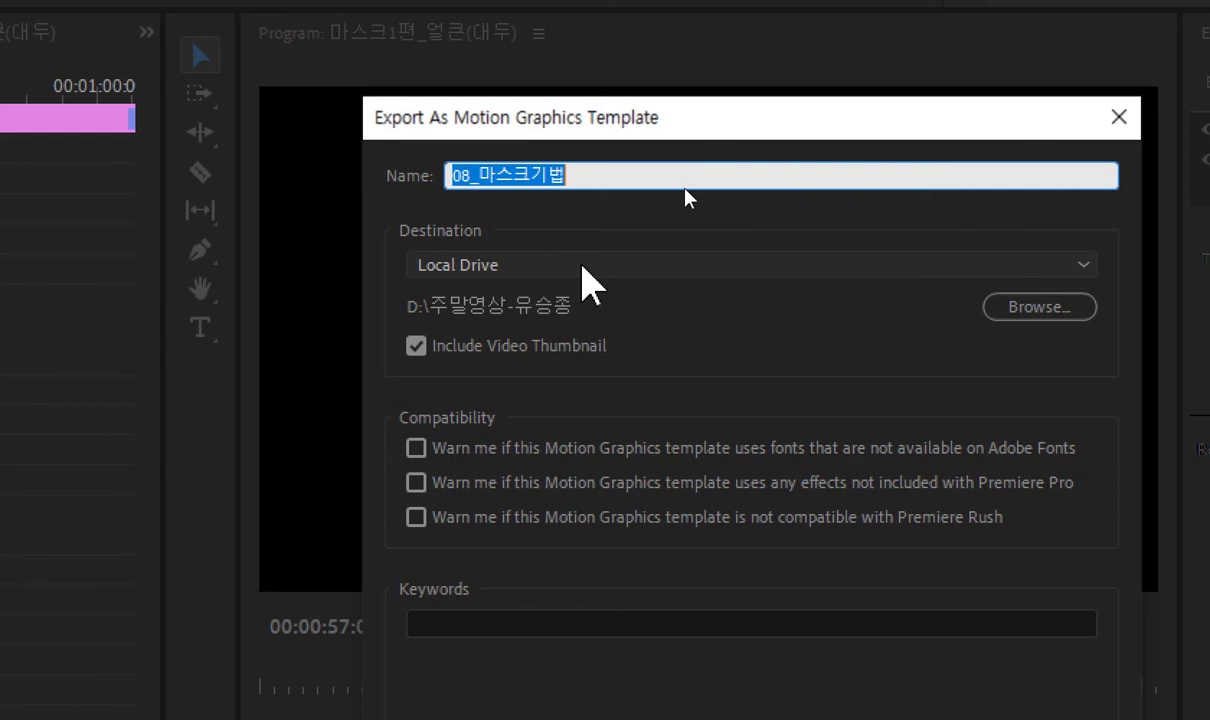
# Set the export destination to Local Drive, using a new desktop folder named Pr_MG_Tem
pyautogui.click(585, 268)
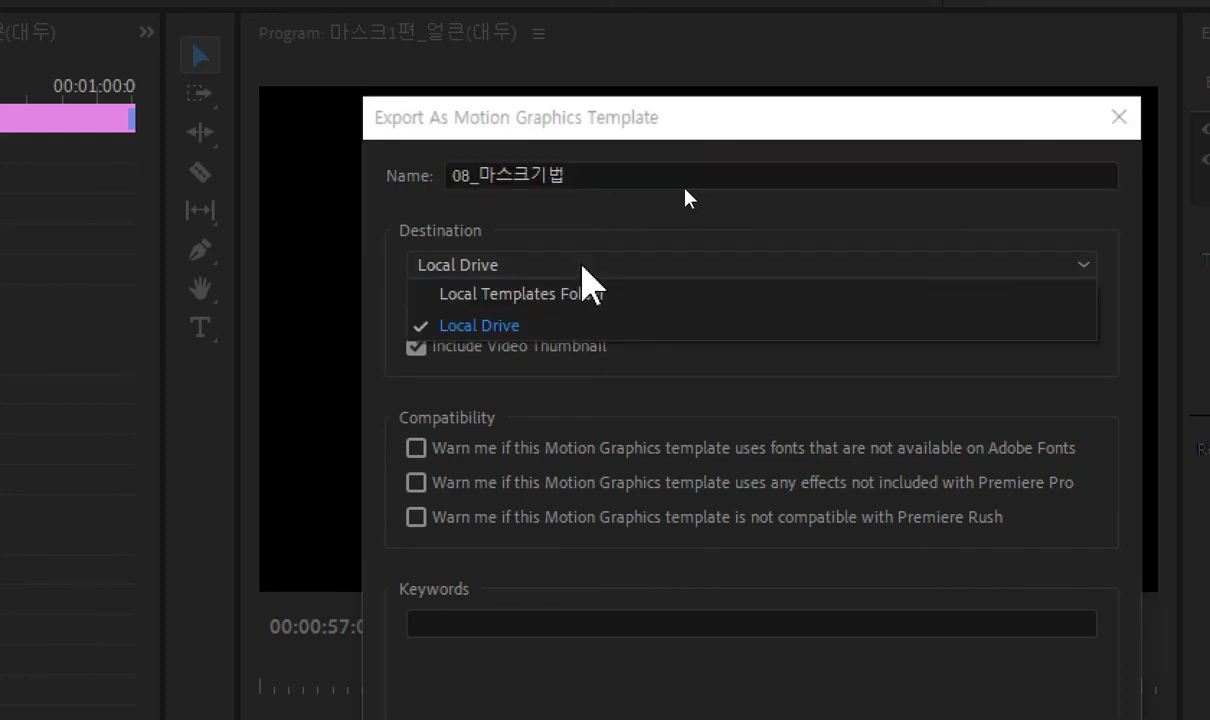
pyautogui.click(540, 322)
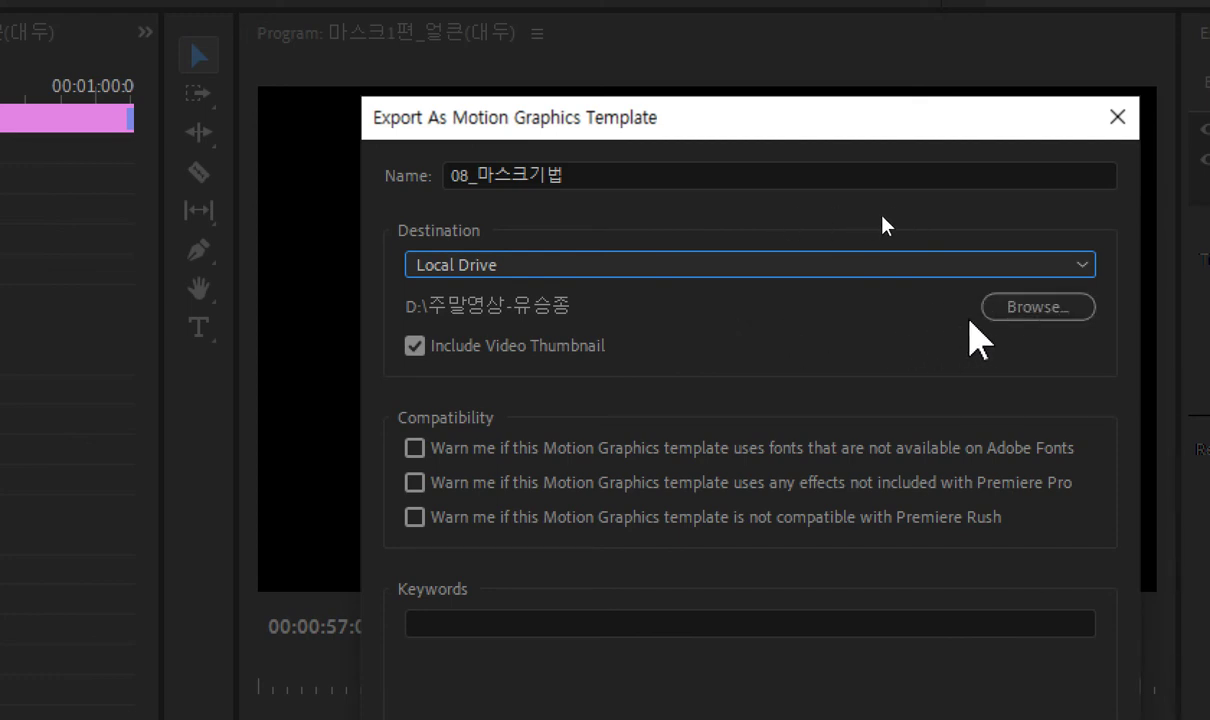
pyautogui.click(1005, 308)
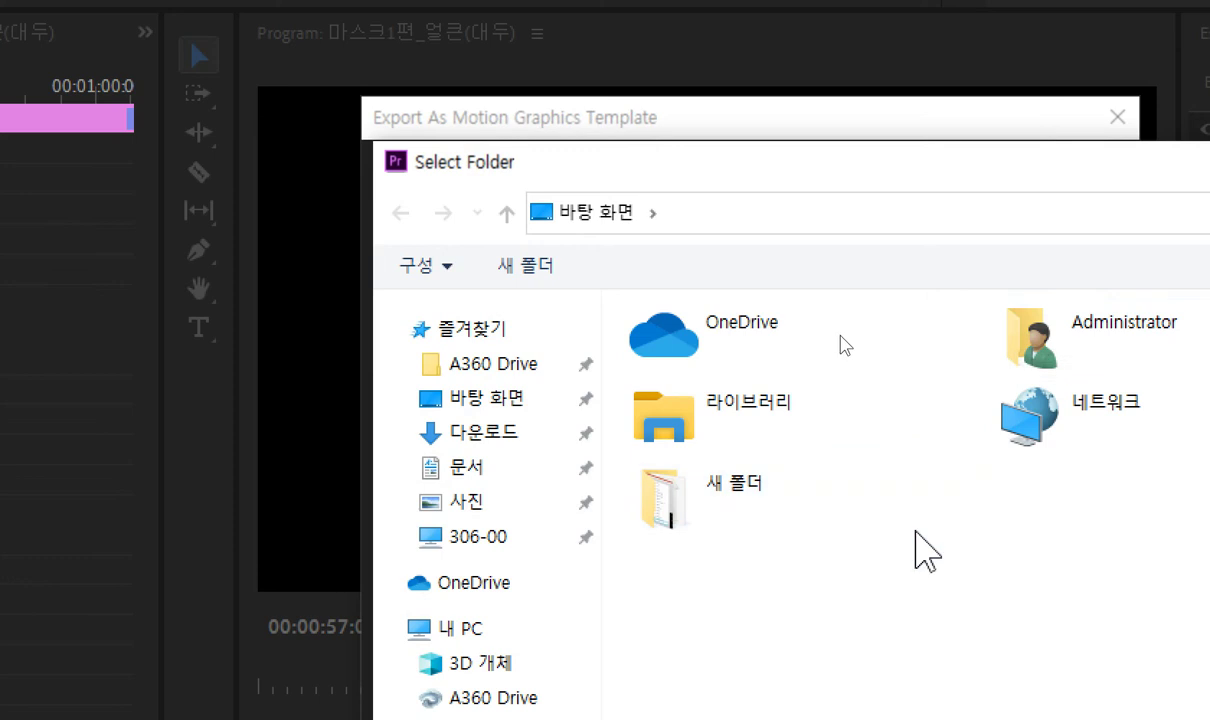
pyautogui.rightClick(836, 620)
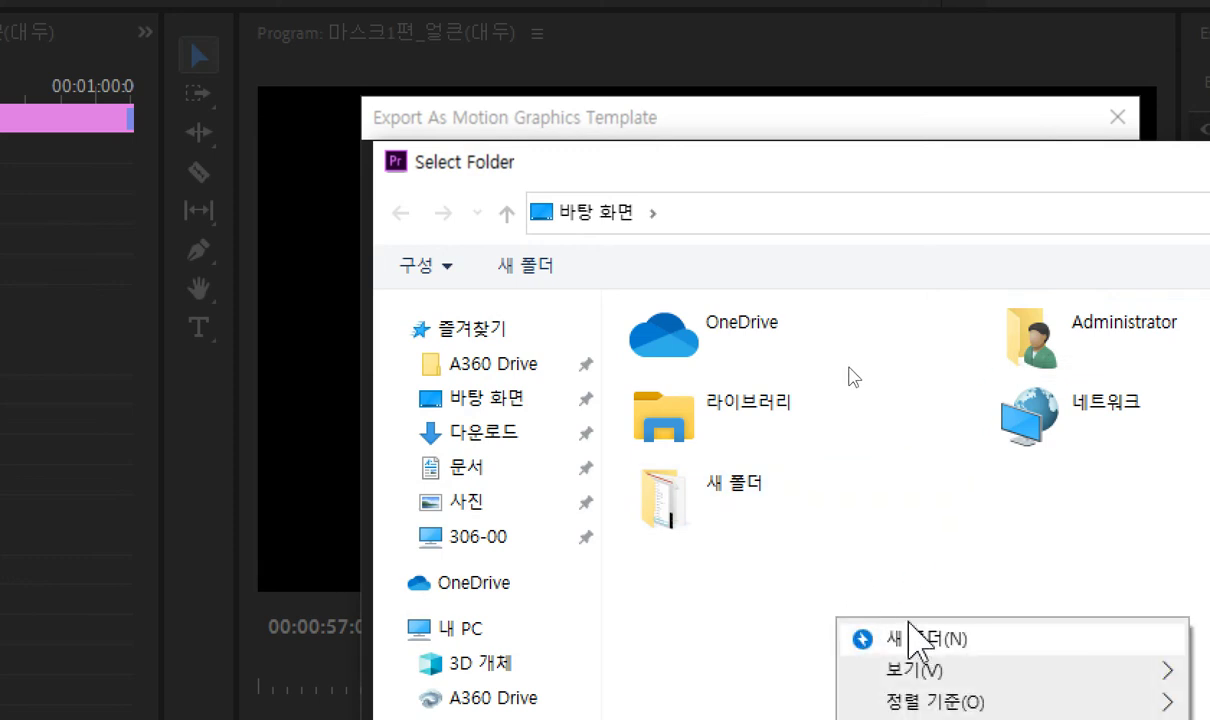
pyautogui.click(918, 638)
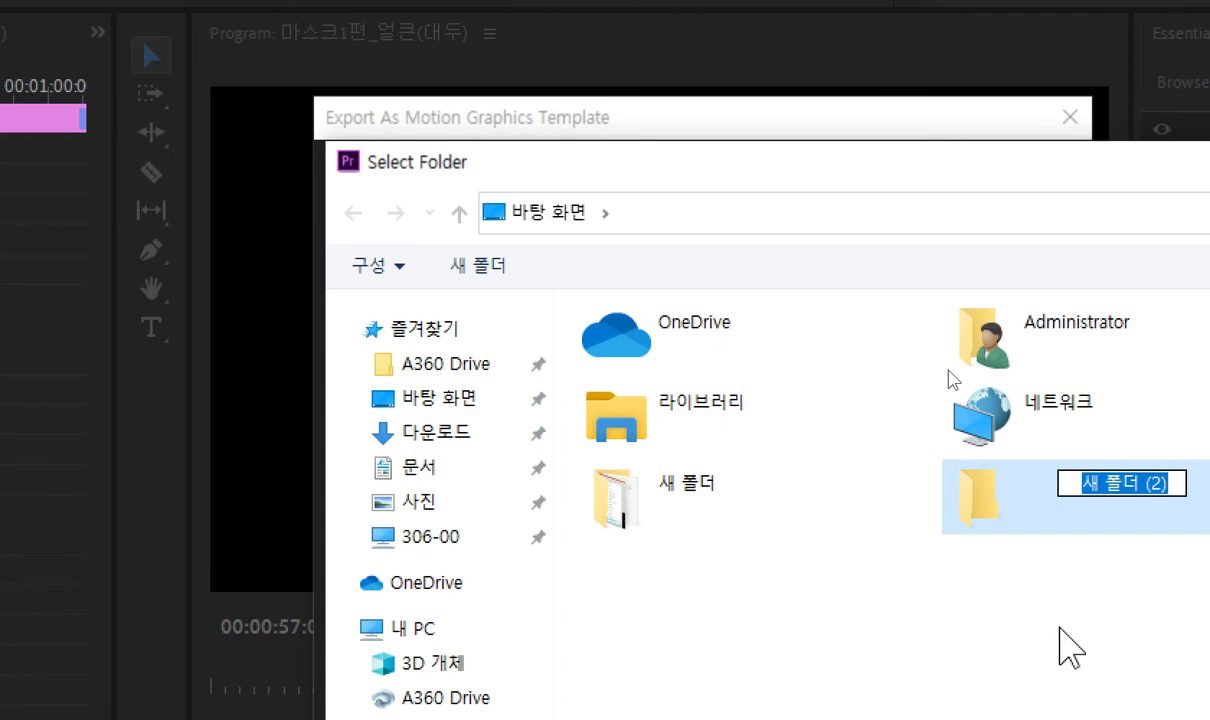
pyautogui.write('vm')
pyautogui.press('BackSpace')
pyautogui.press('BackSpace')
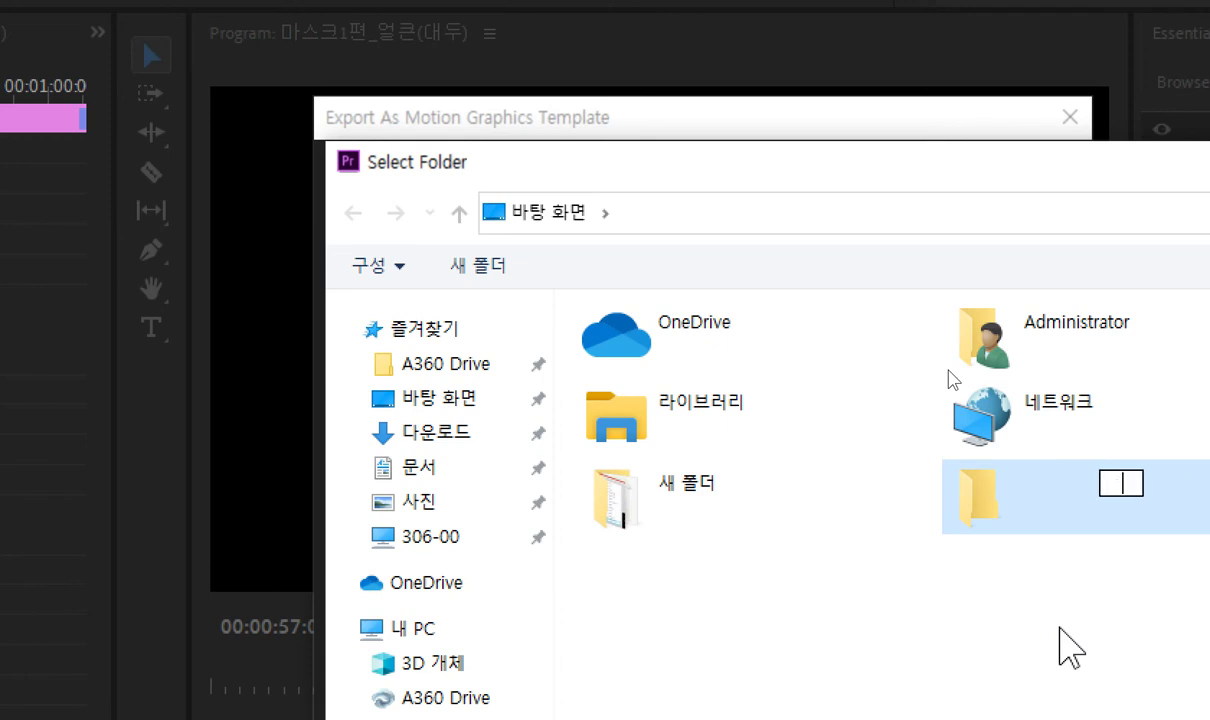
pyautogui.write('Pr')
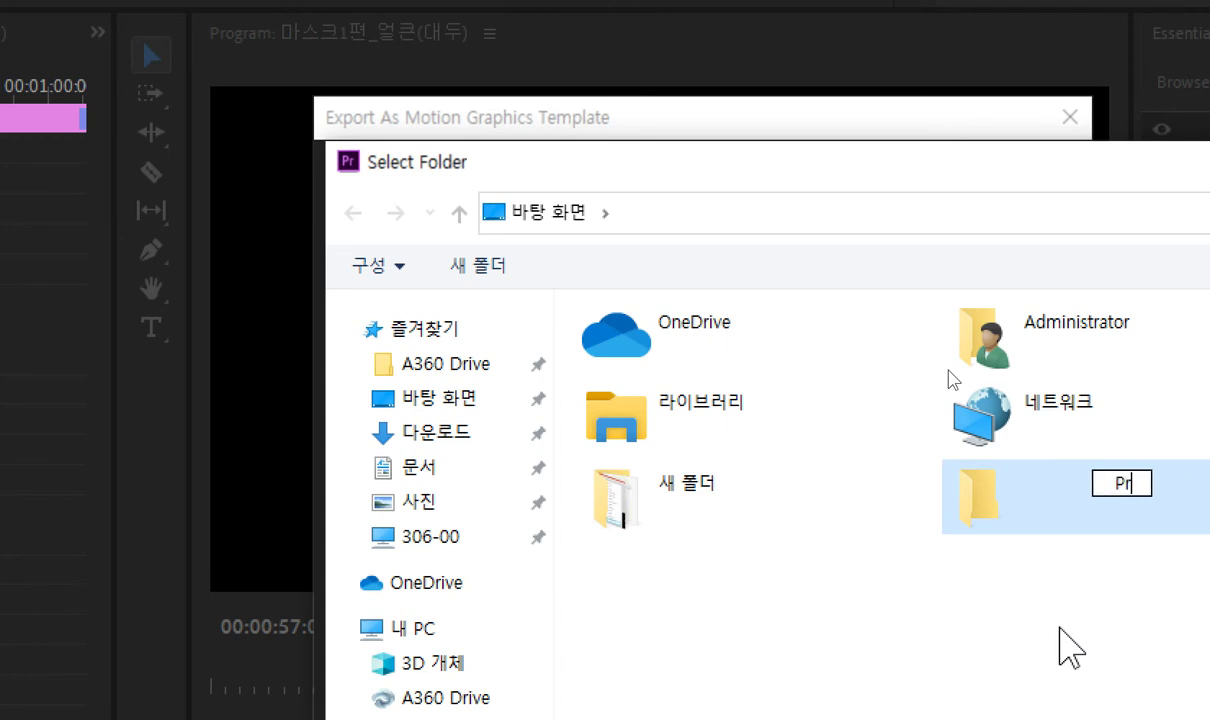
pyautogui.write('_M')
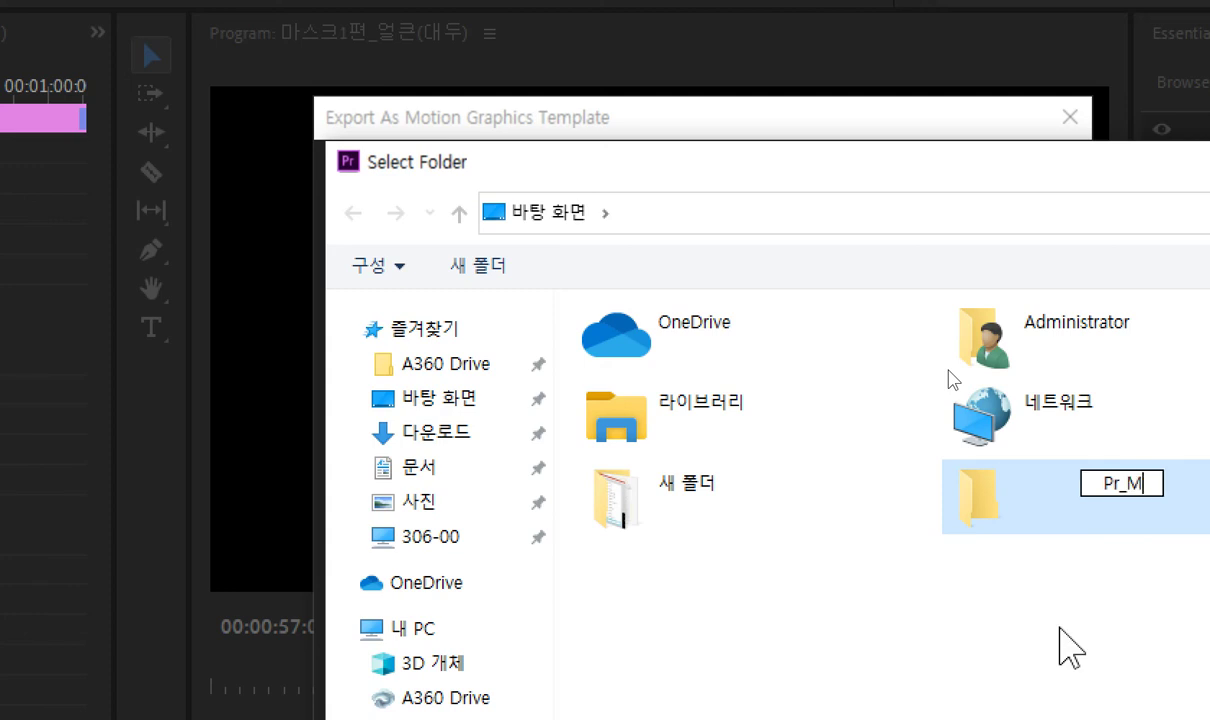
pyautogui.write('G_')
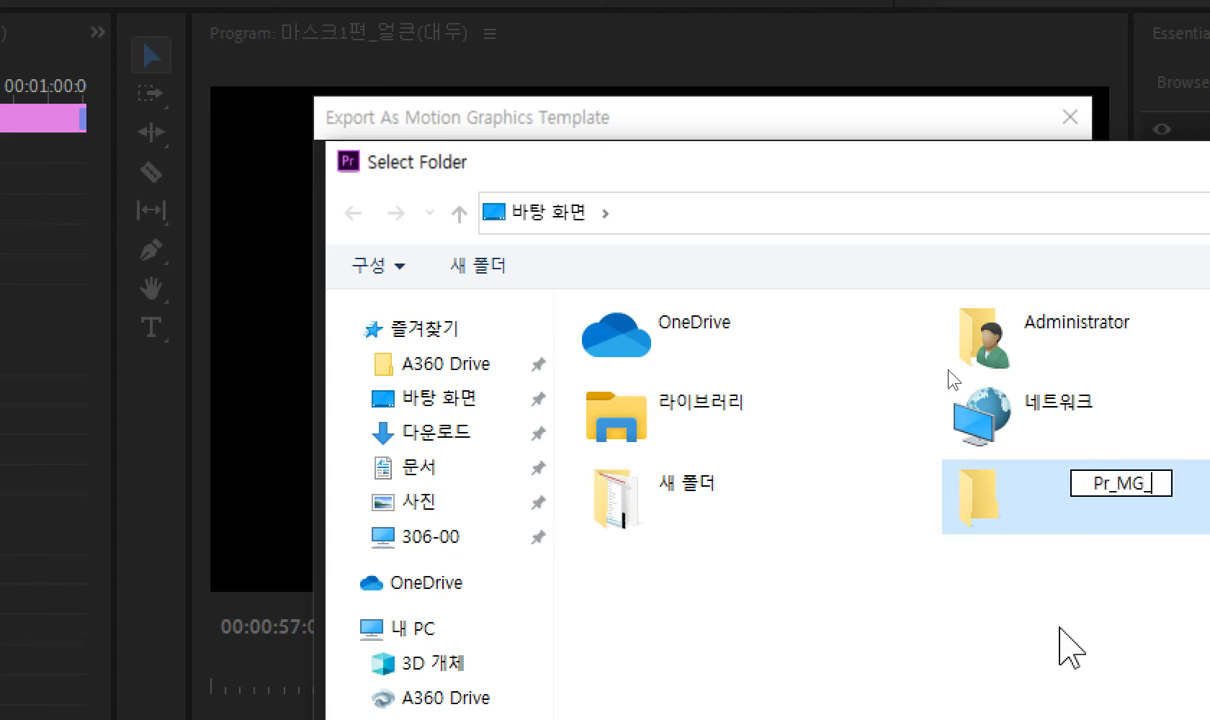
pyautogui.write('Tem')
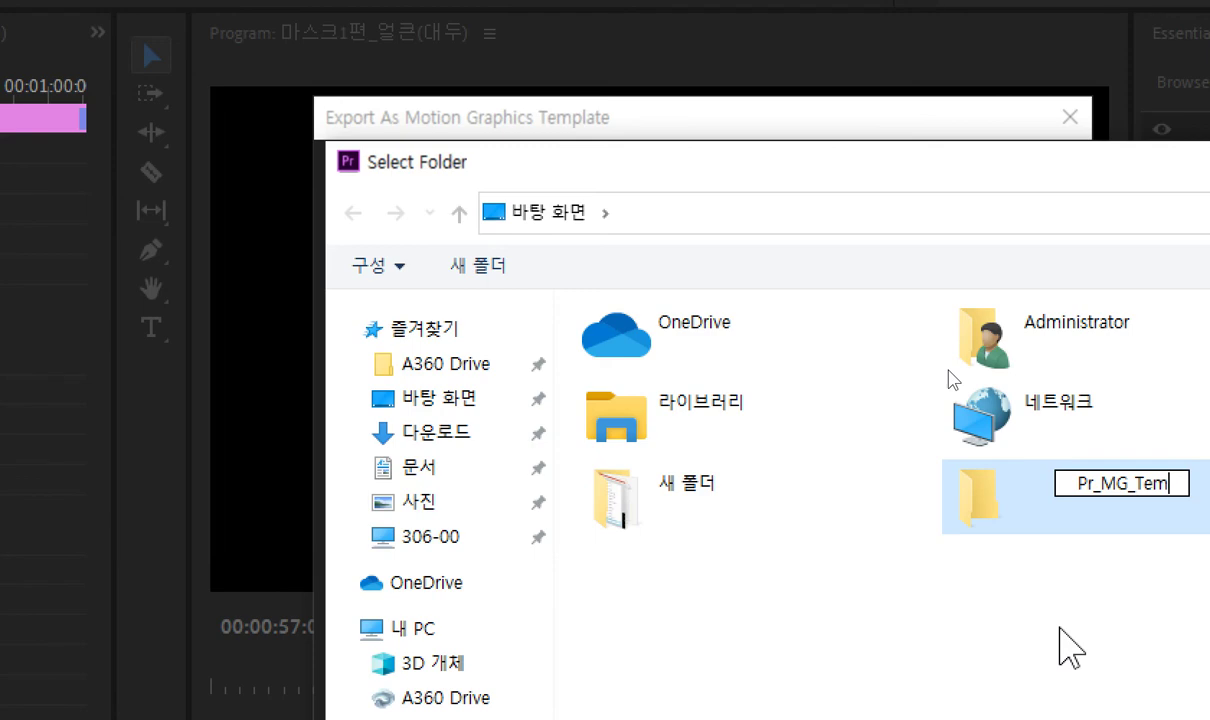
pyautogui.press('Return')
pyautogui.press('Return')
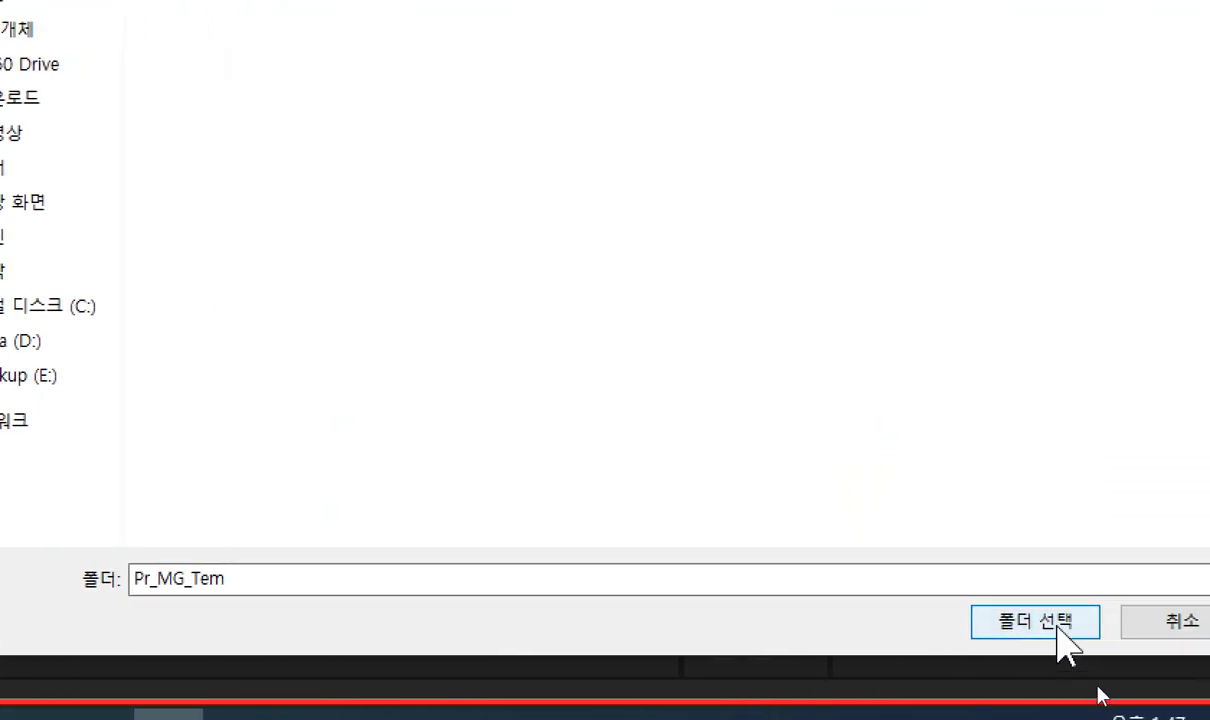
pyautogui.click(1060, 628)
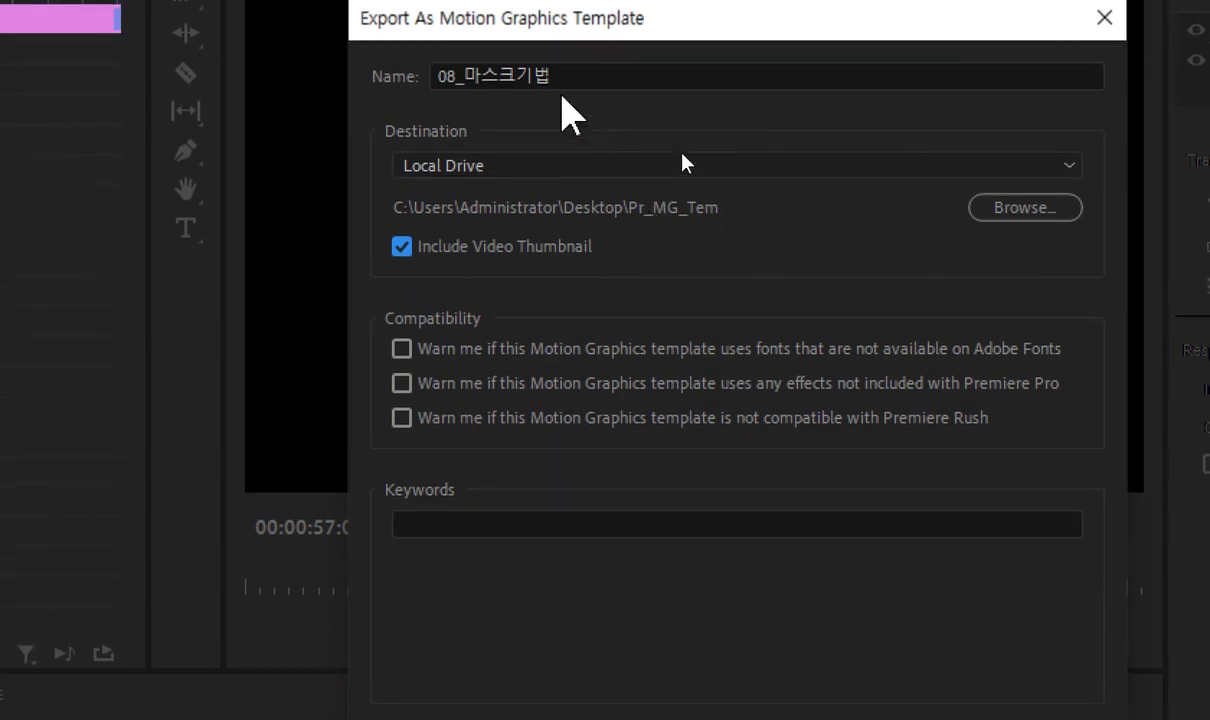
# Name the exported template 1-메인과 서브타이틀
pyautogui.moveTo(570, 57); pyautogui.dragTo(446, 60)
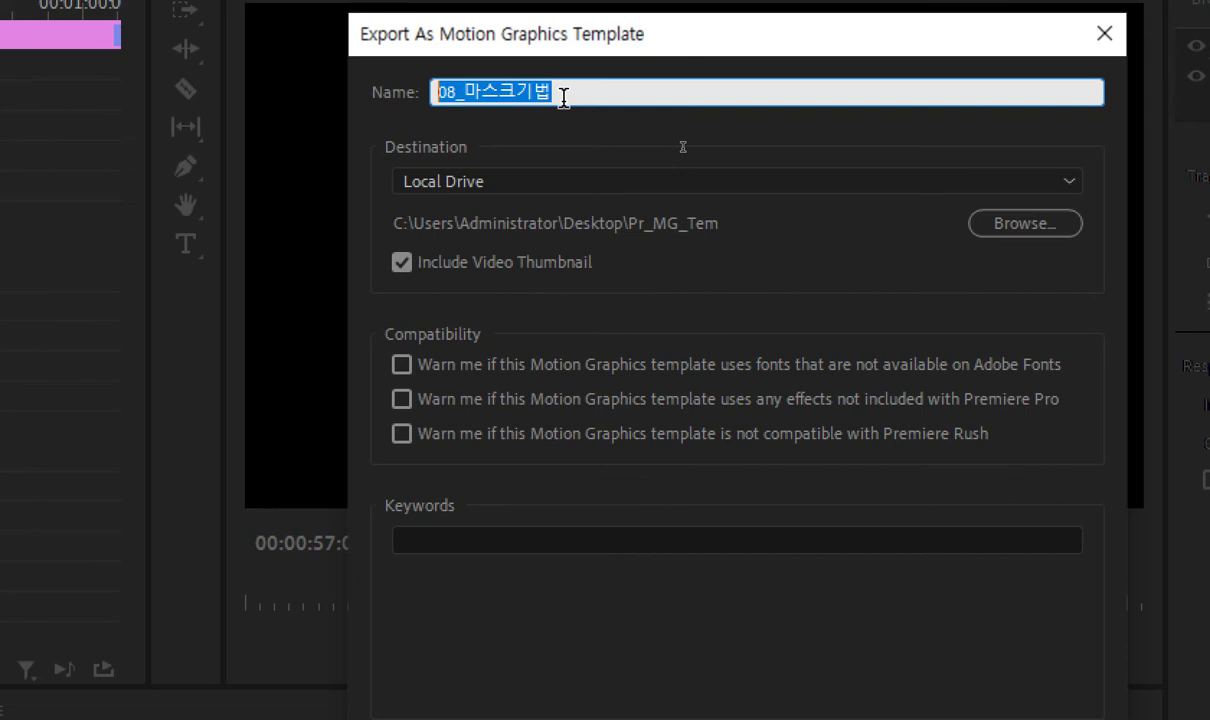
pyautogui.write('1')
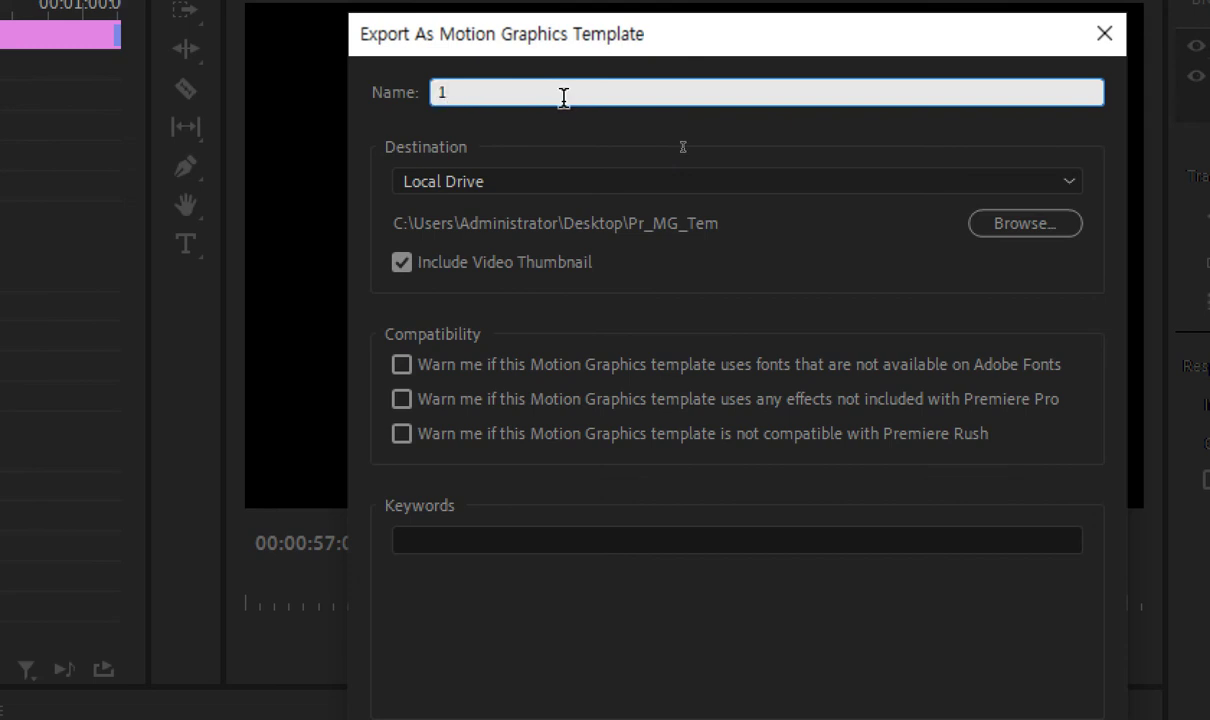
pyautogui.write('-')
pyautogui.write('_마')
pyautogui.press('BackSpace')
pyautogui.press('BackSpace')
pyautogui.write('main')
pyautogui.press('BackSpace')
pyautogui.press('BackSpace')
pyautogui.press('BackSpace')
pyautogui.press('BackSpace')
pyautogui.write('메인과ㅅ')
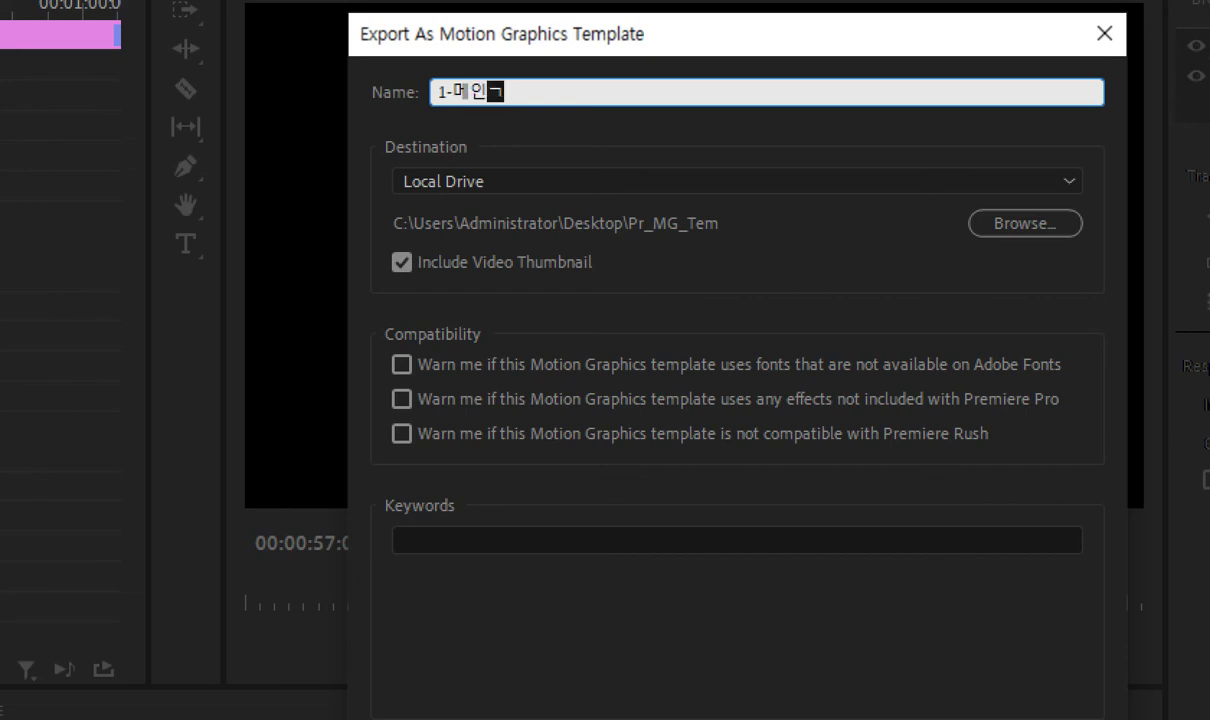
pyautogui.write('ㅓ브타치틀')
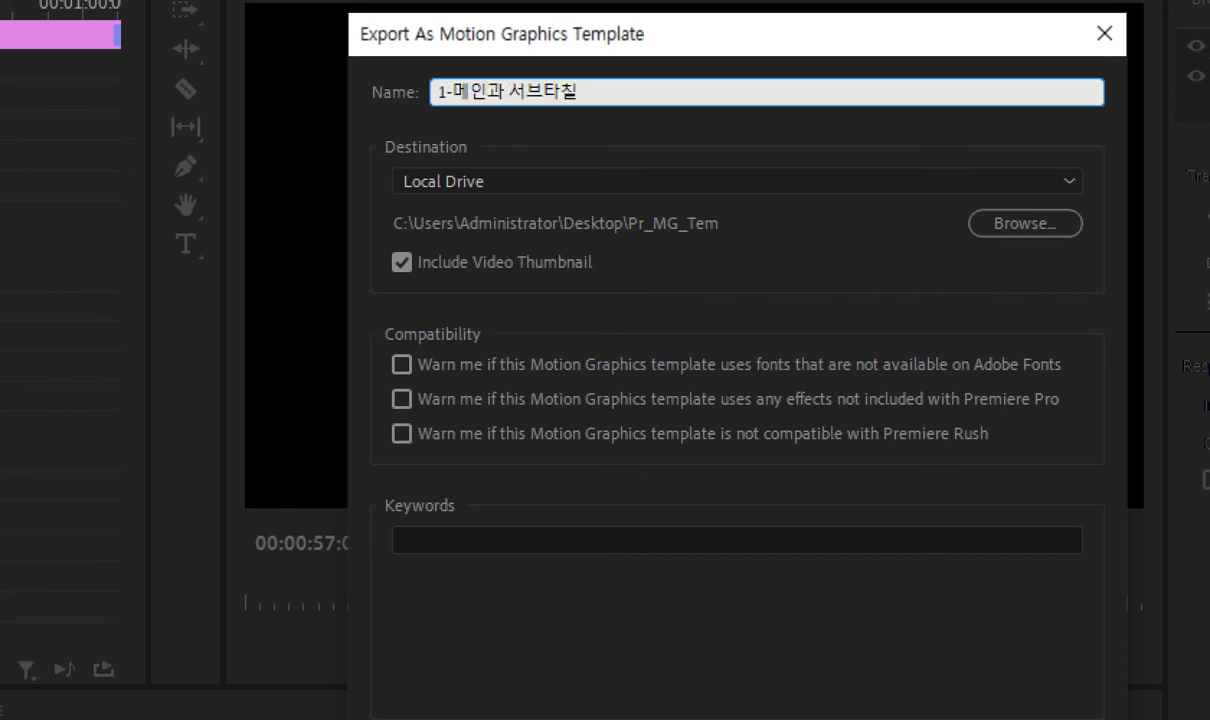
pyautogui.press('BackSpace')
pyautogui.press('BackSpace')
pyautogui.write('이틀')
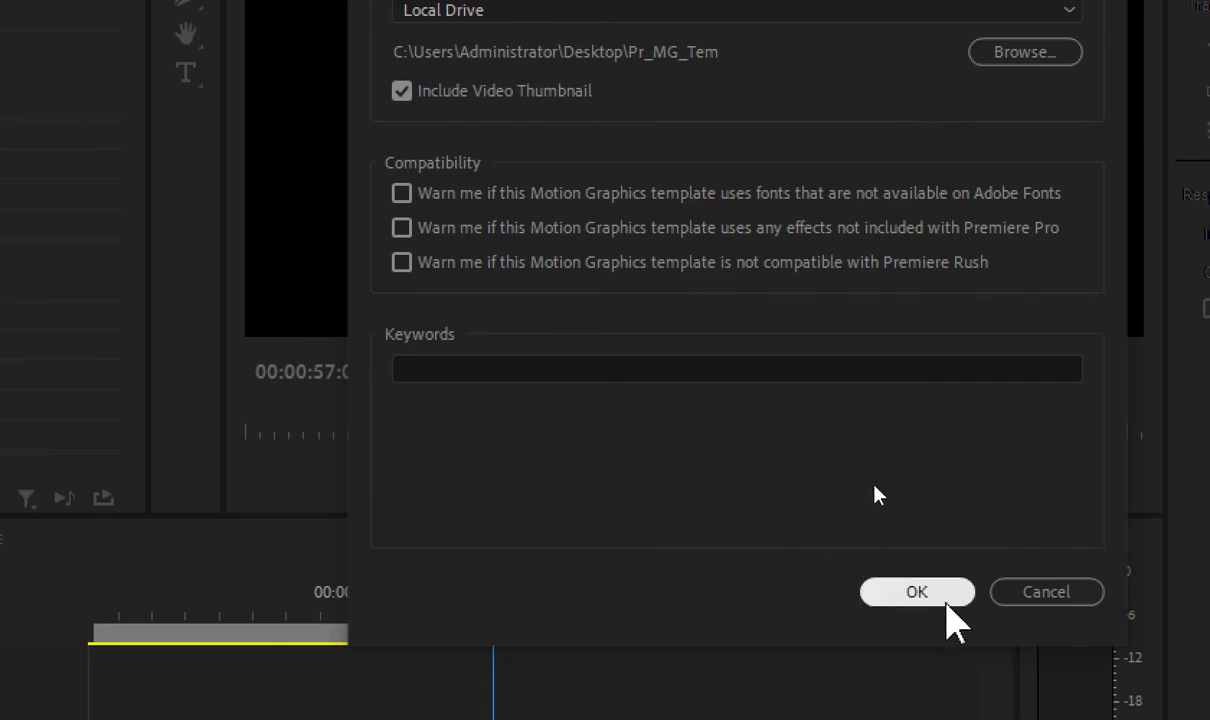
# Complete the export and install 1-메인과 서브타이틀.mogrt from the Pr_MG_Tem folder into the local templates
pyautogui.click(936, 591)
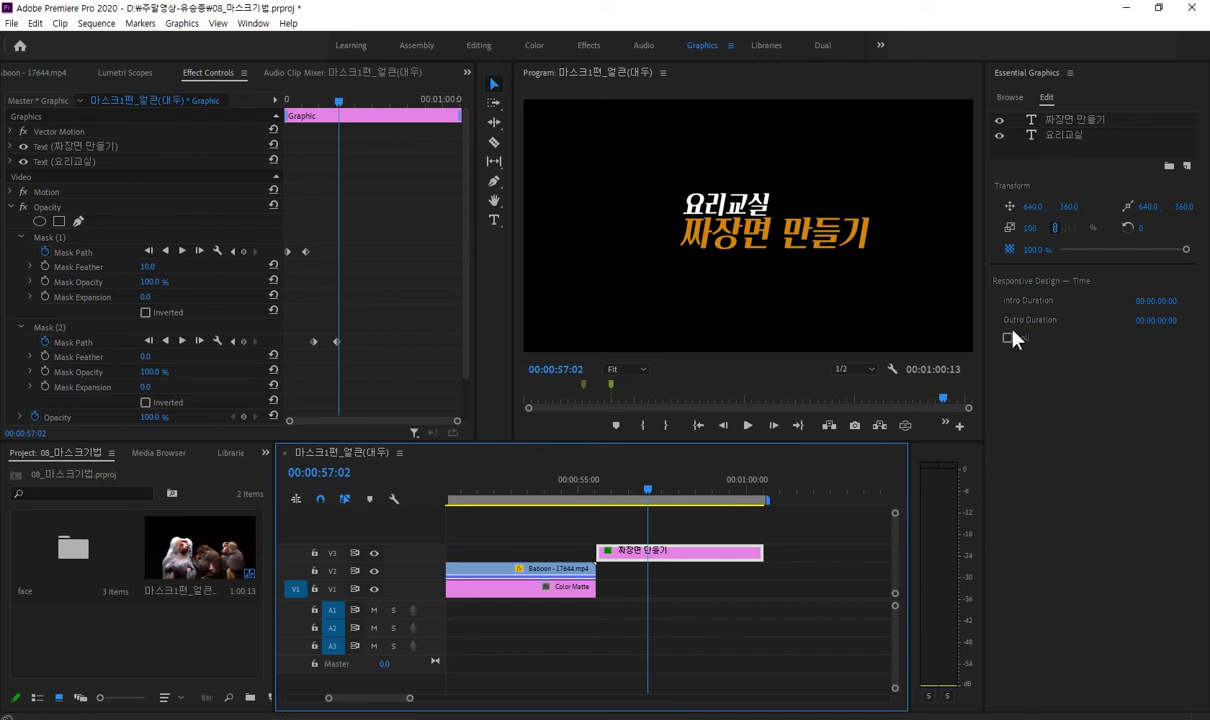
pyautogui.click(1011, 98)
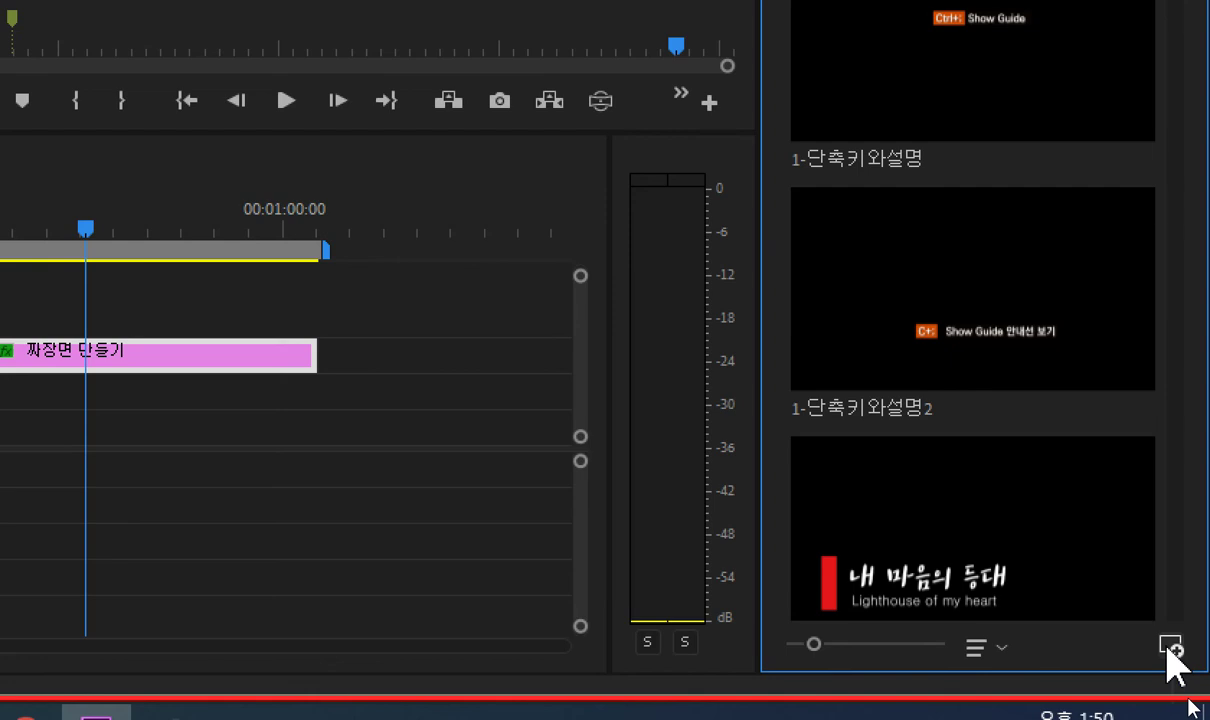
pyautogui.click(1168, 648)
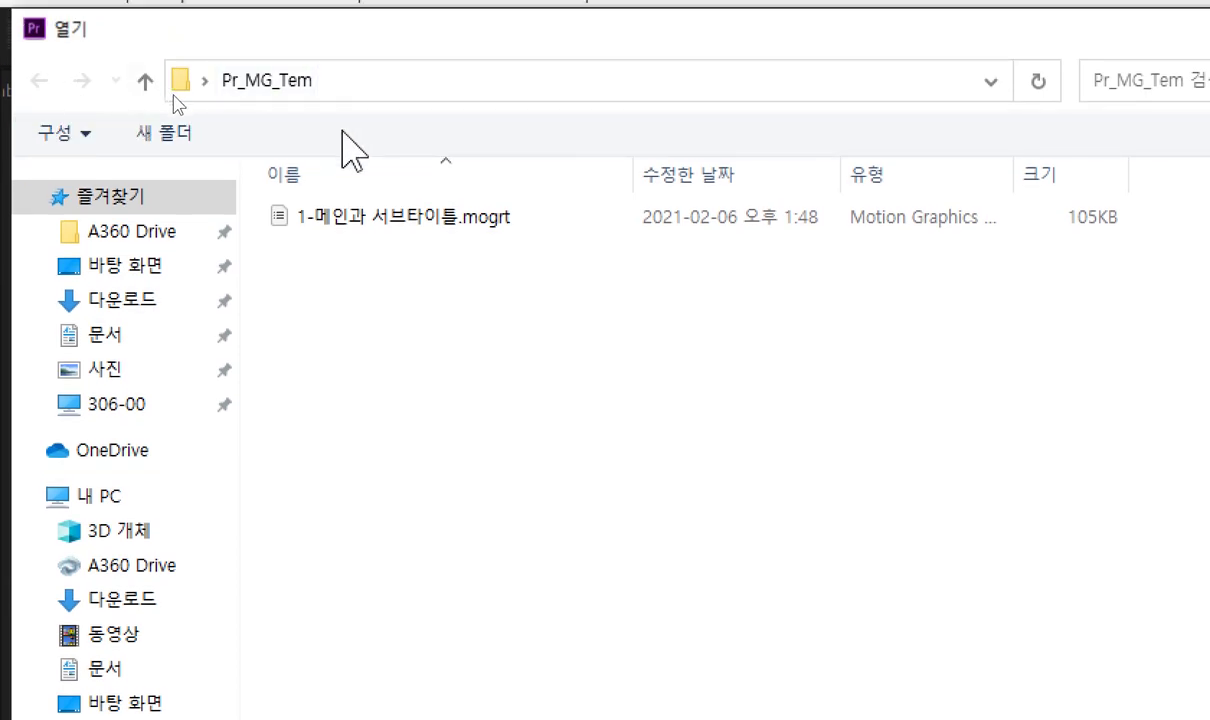
pyautogui.click(368, 207)
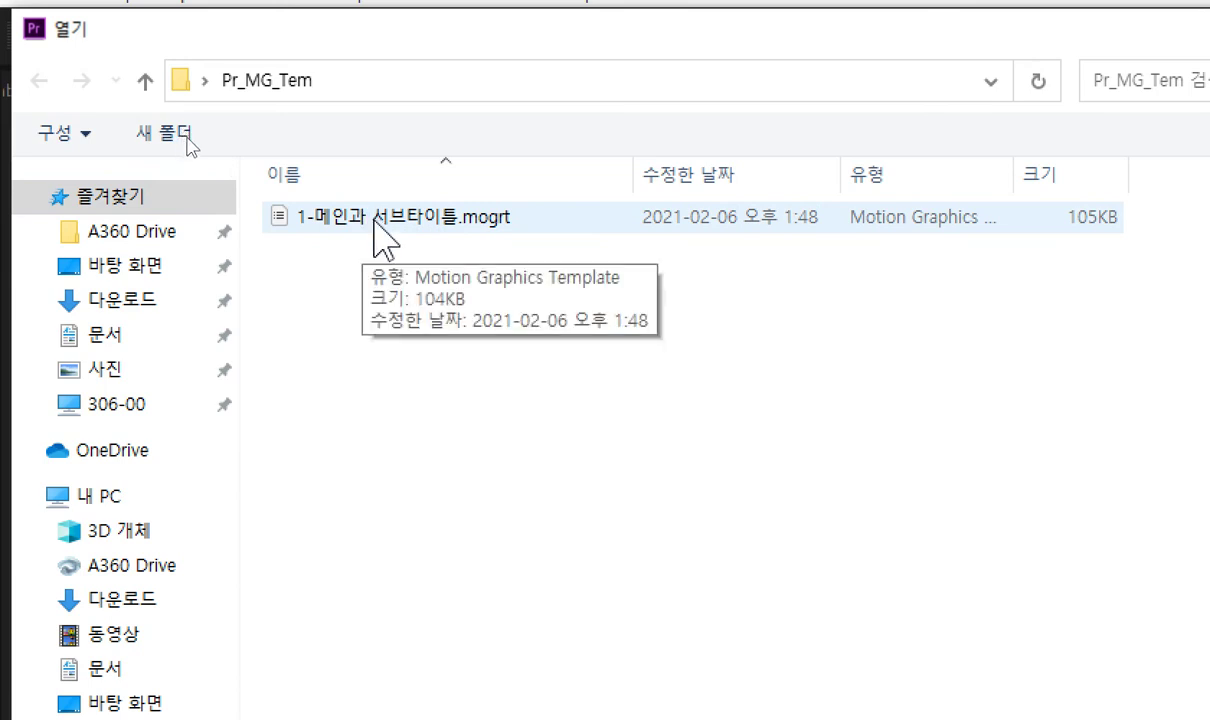
pyautogui.doubleClick(375, 224)
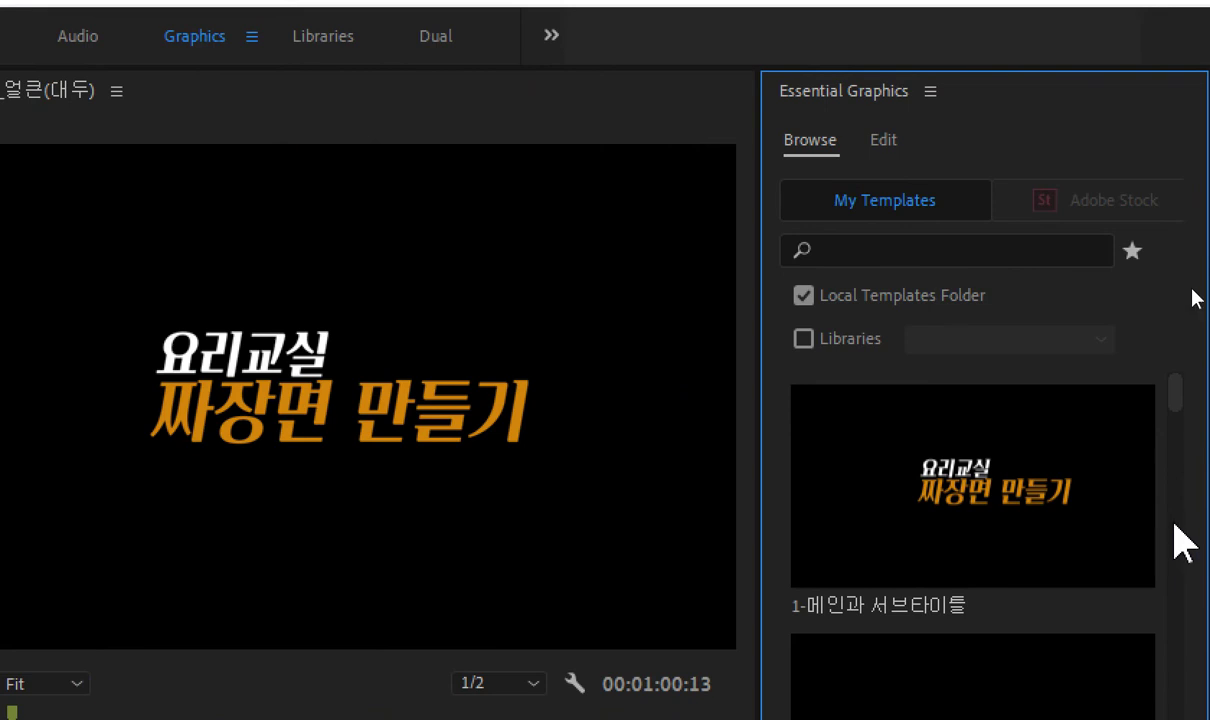
pyautogui.moveTo(1150, 535)
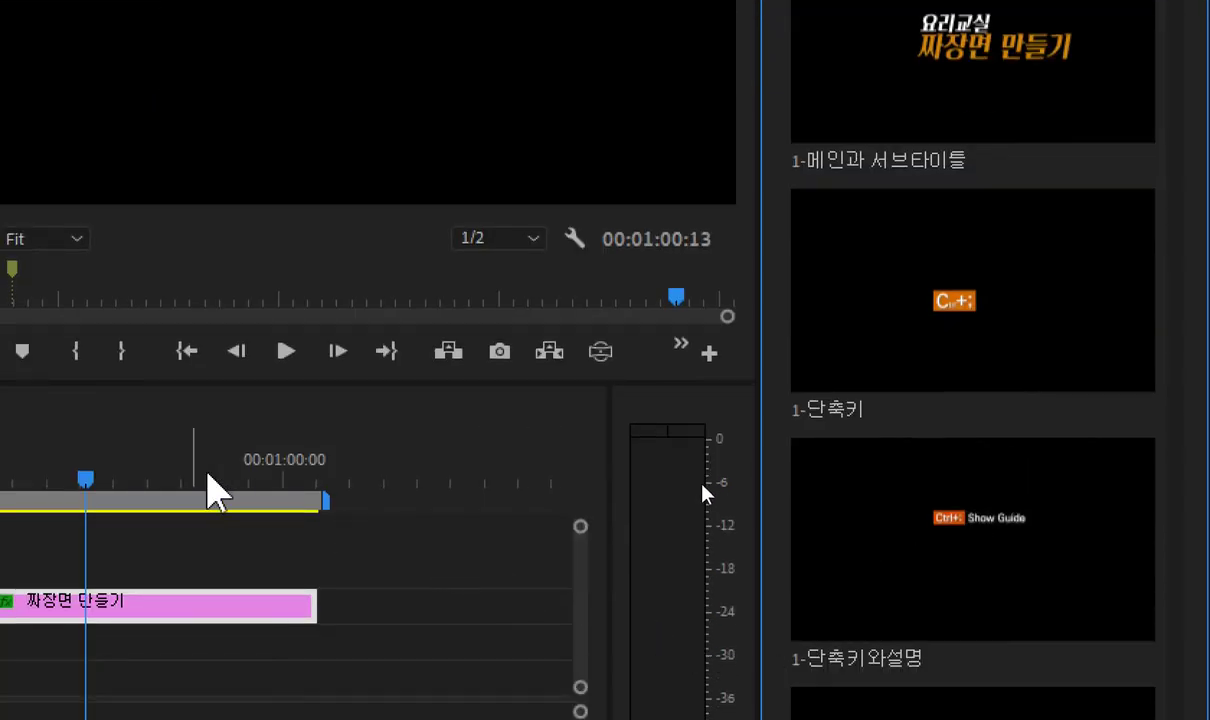
# Place the 1-메인과 서브타이틀 template on V3 above the Baboon clip and preview it at 00:00:47:09
pyautogui.moveTo(88, 480); pyautogui.dragTo(287, 472)
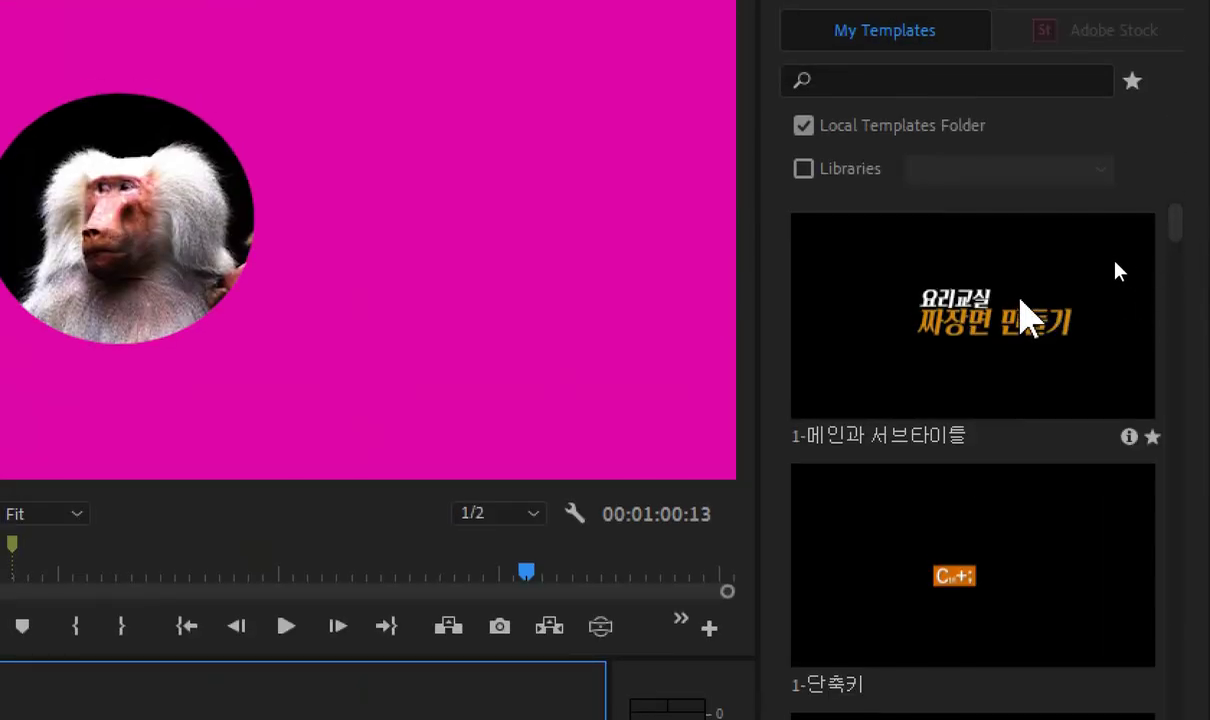
pyautogui.moveTo(1021, 297); pyautogui.dragTo(180, 505)
pyautogui.moveTo(176, 370); pyautogui.dragTo(208, 370)
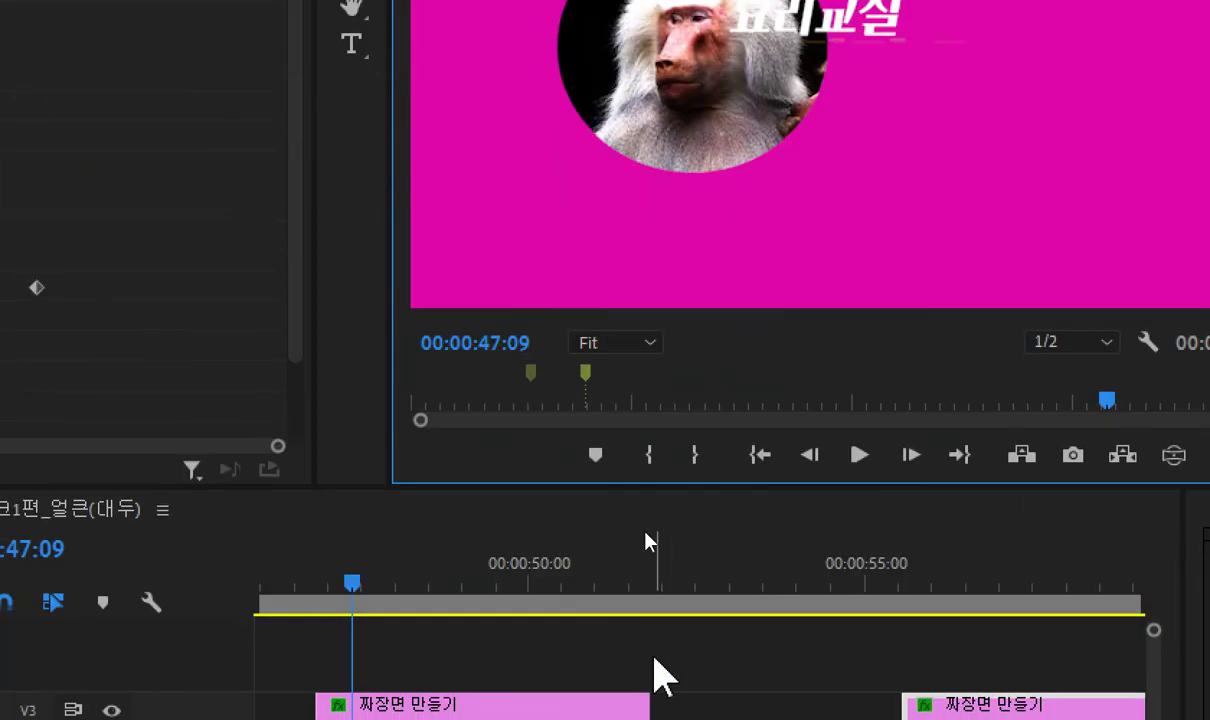
# Move the placed 짜장면 만들기 graphic earlier on V3 to start at about 00:00:37 and preview it at 00:00:38:12
pyautogui.click(525, 707)
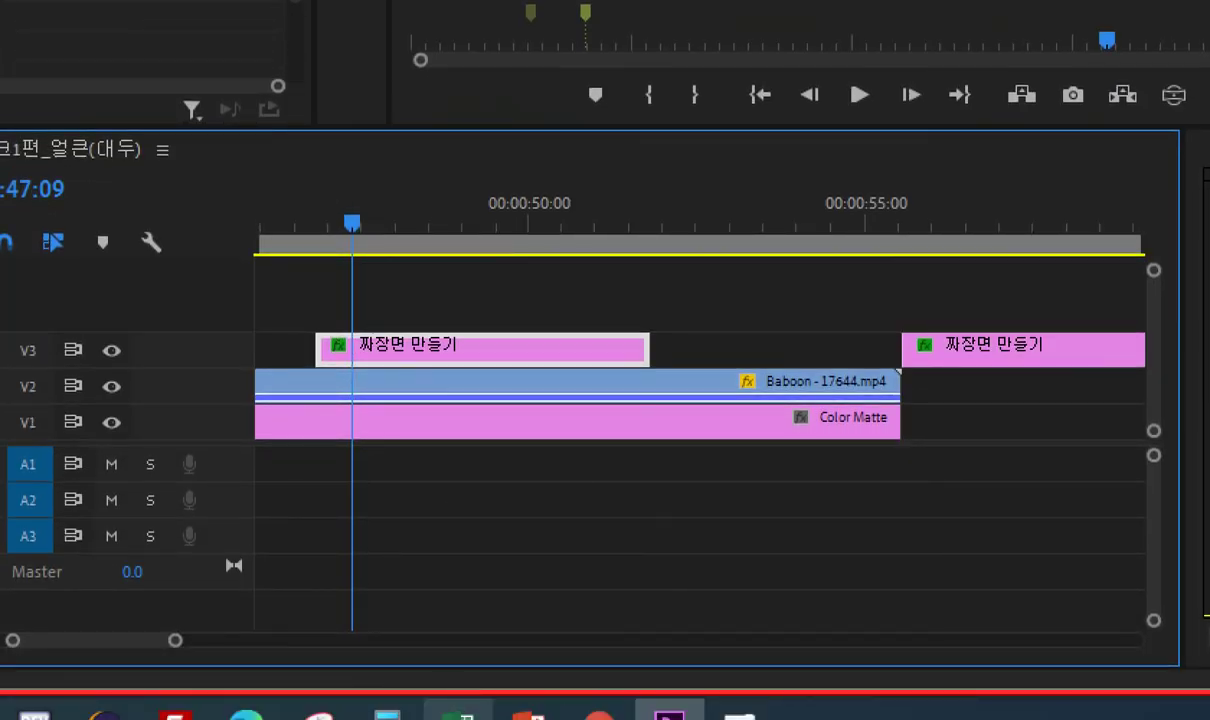
pyautogui.moveTo(352, 224); pyautogui.dragTo(83, 224)
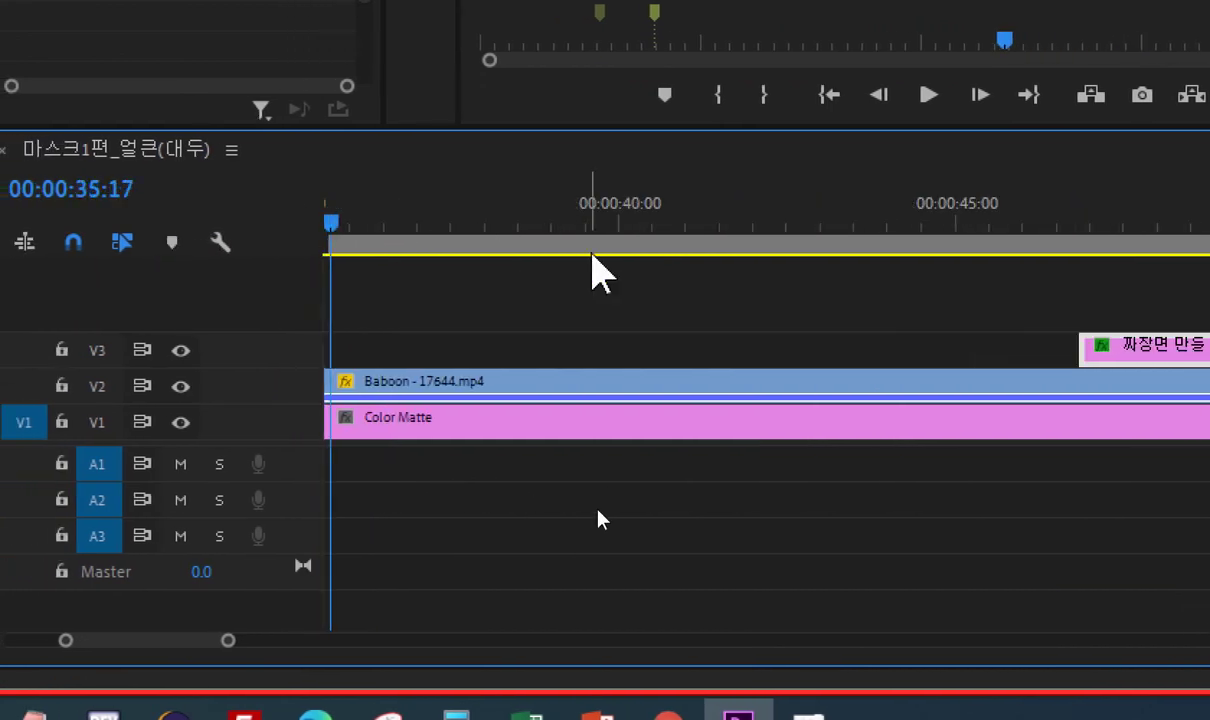
pyautogui.moveTo(1062, 350); pyautogui.dragTo(434, 366)
pyautogui.moveTo(276, 222); pyautogui.dragTo(464, 224)
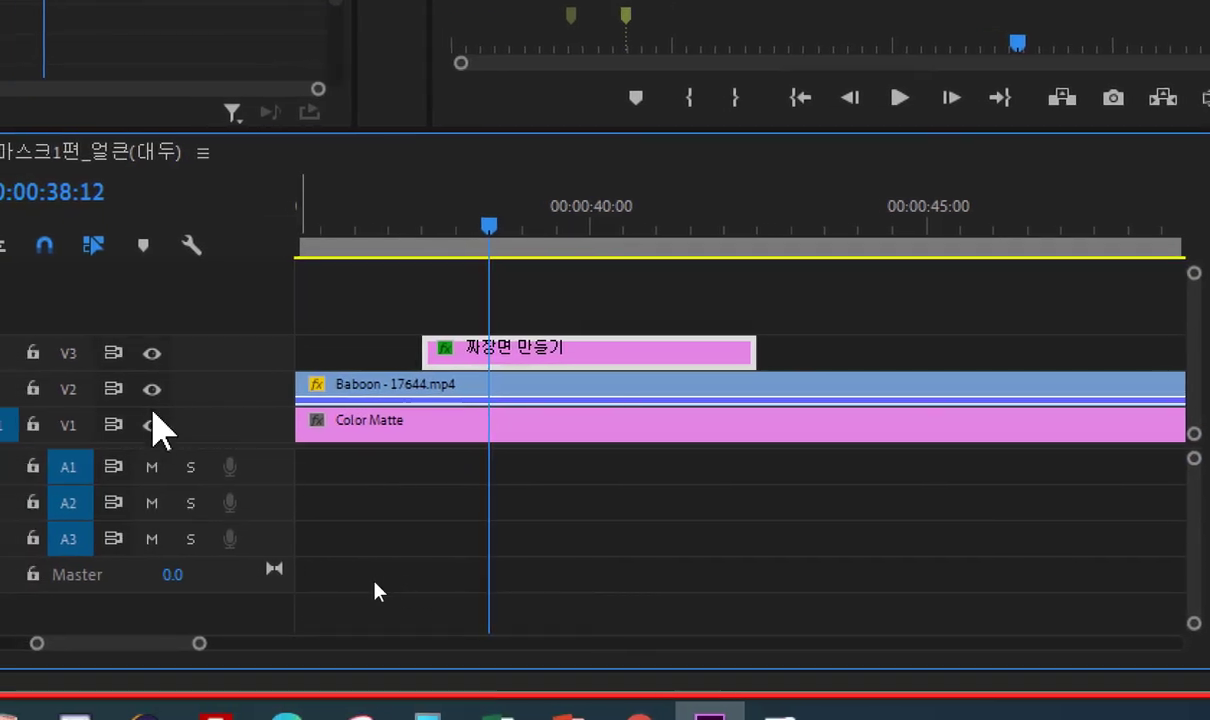
# Hide video tracks V1 and V2 and preview the title alone at 00:00:39:19
pyautogui.click(146, 389)
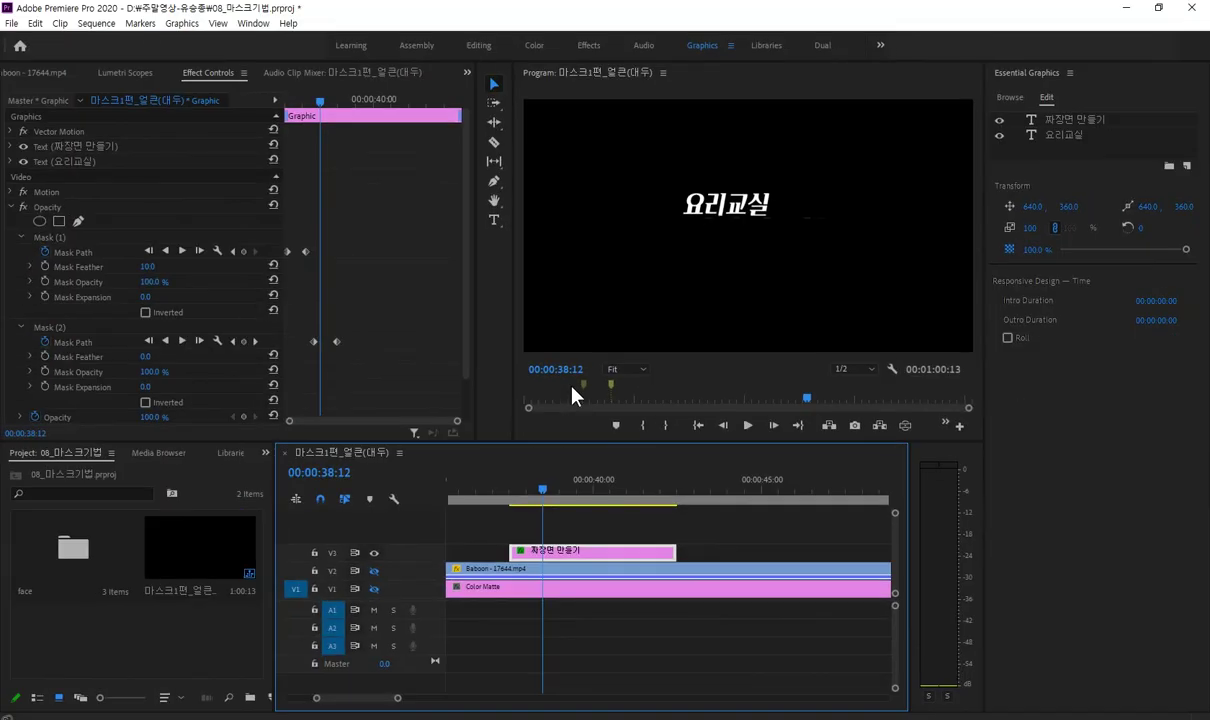
pyautogui.click(540, 490)
pyautogui.moveTo(540, 490); pyautogui.dragTo(586, 490)
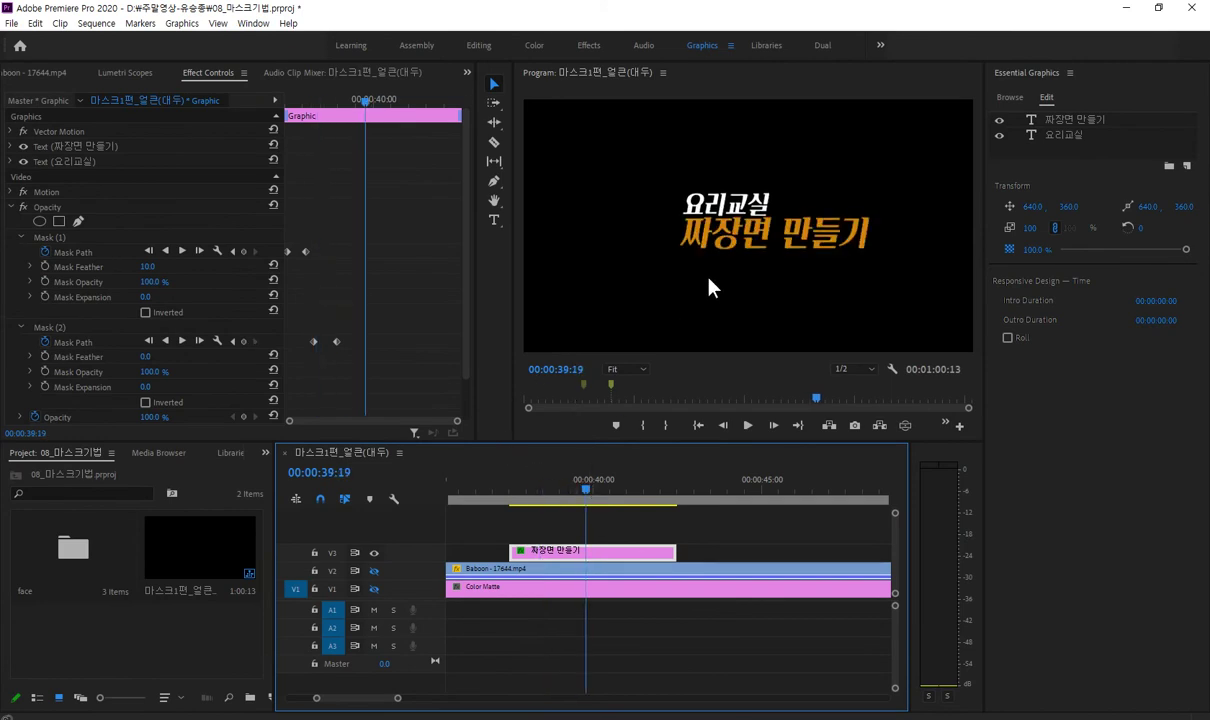
# Change the main title text of the placed graphic to 피자 만들기
pyautogui.doubleClick(717, 240)
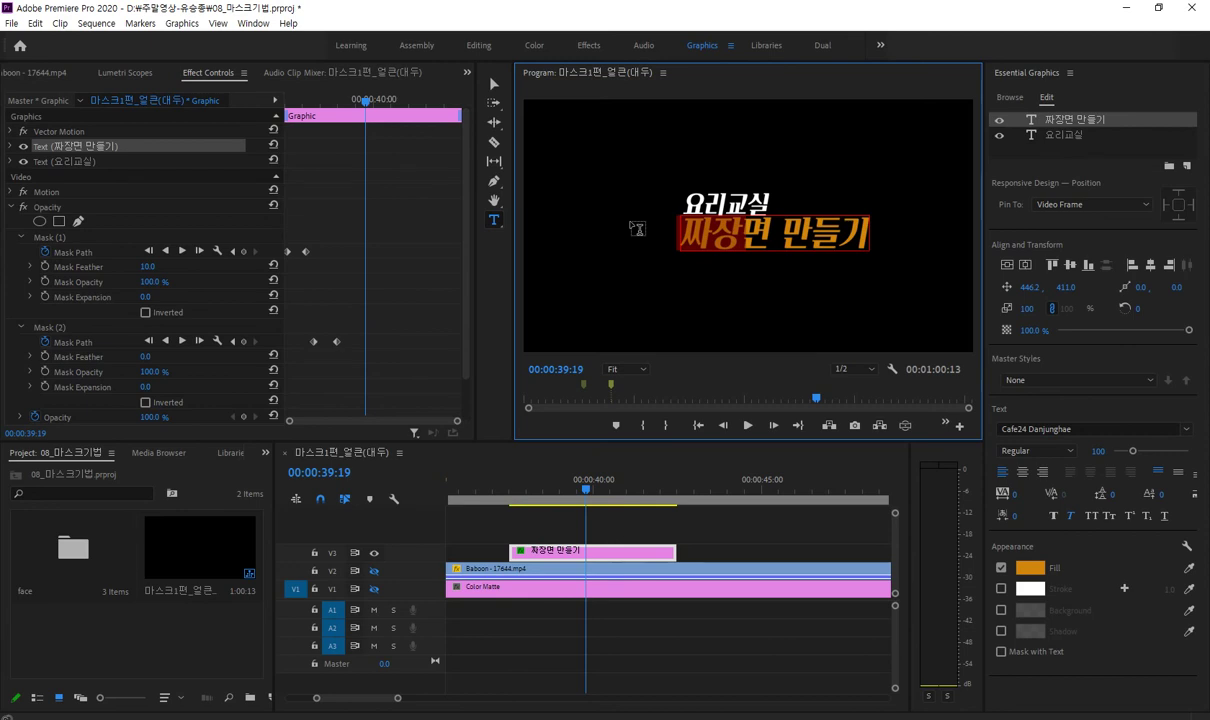
pyautogui.write('vl')
pyautogui.press('BackSpace')
pyautogui.press('BackSpace')
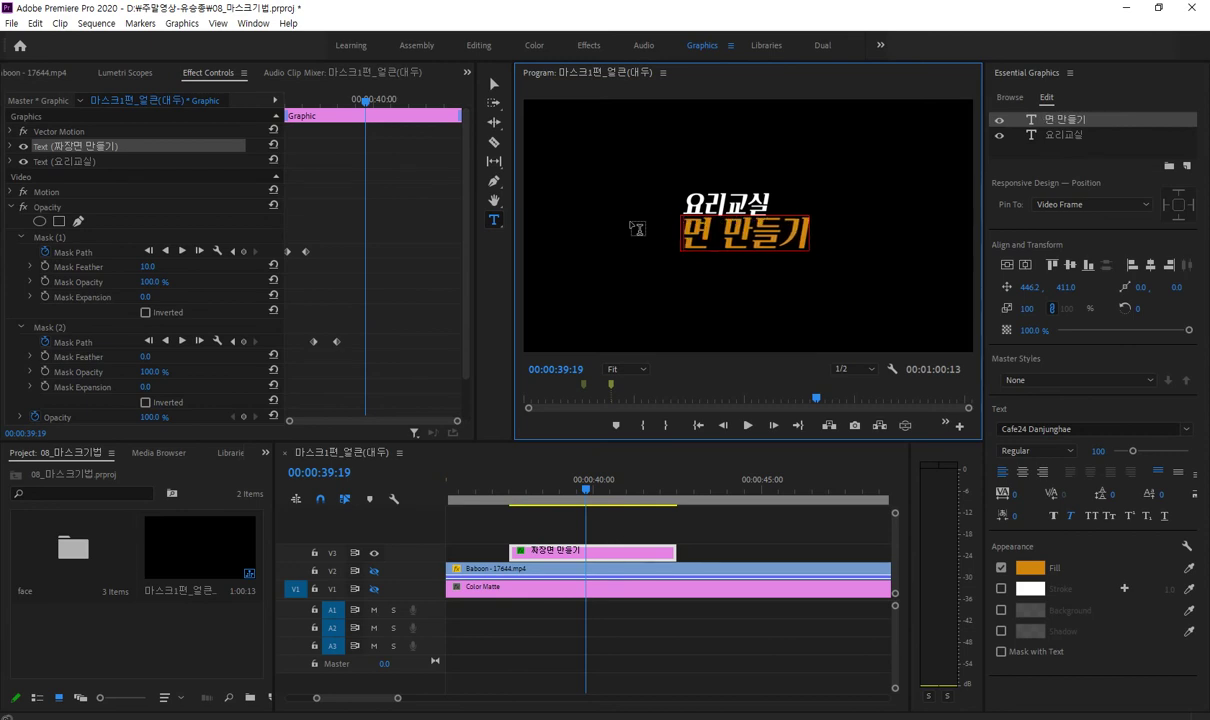
pyautogui.write('피자')
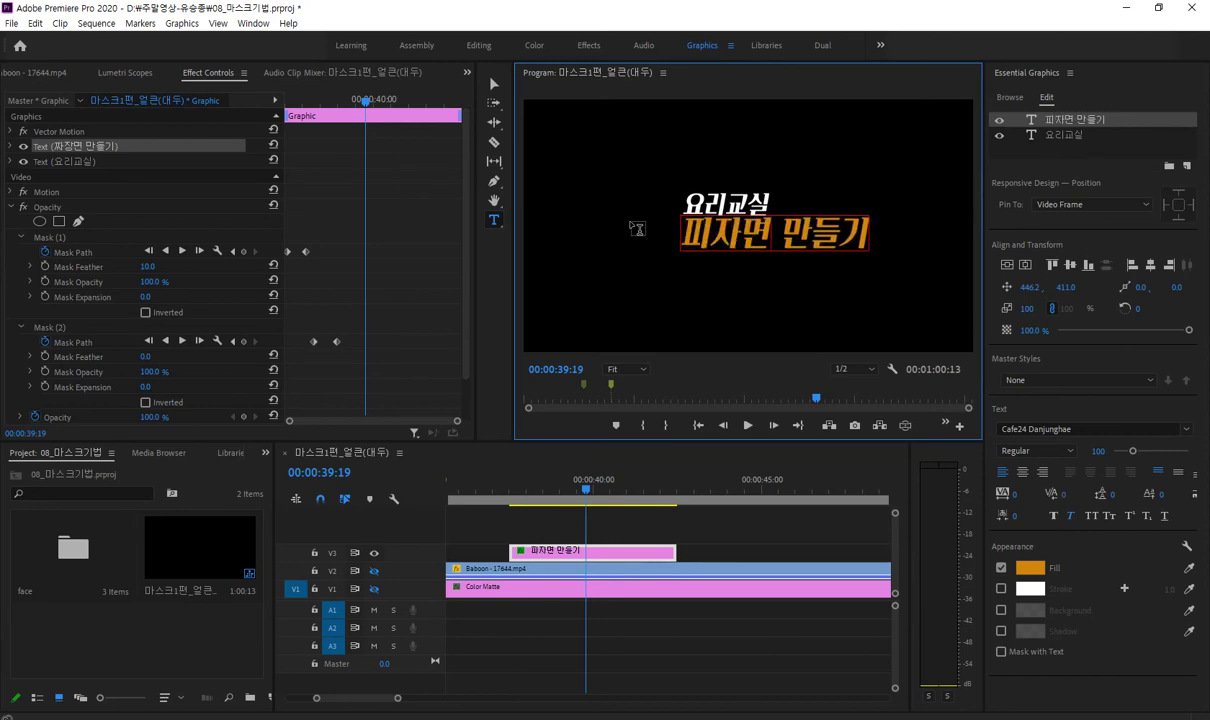
pyautogui.press('Delete')
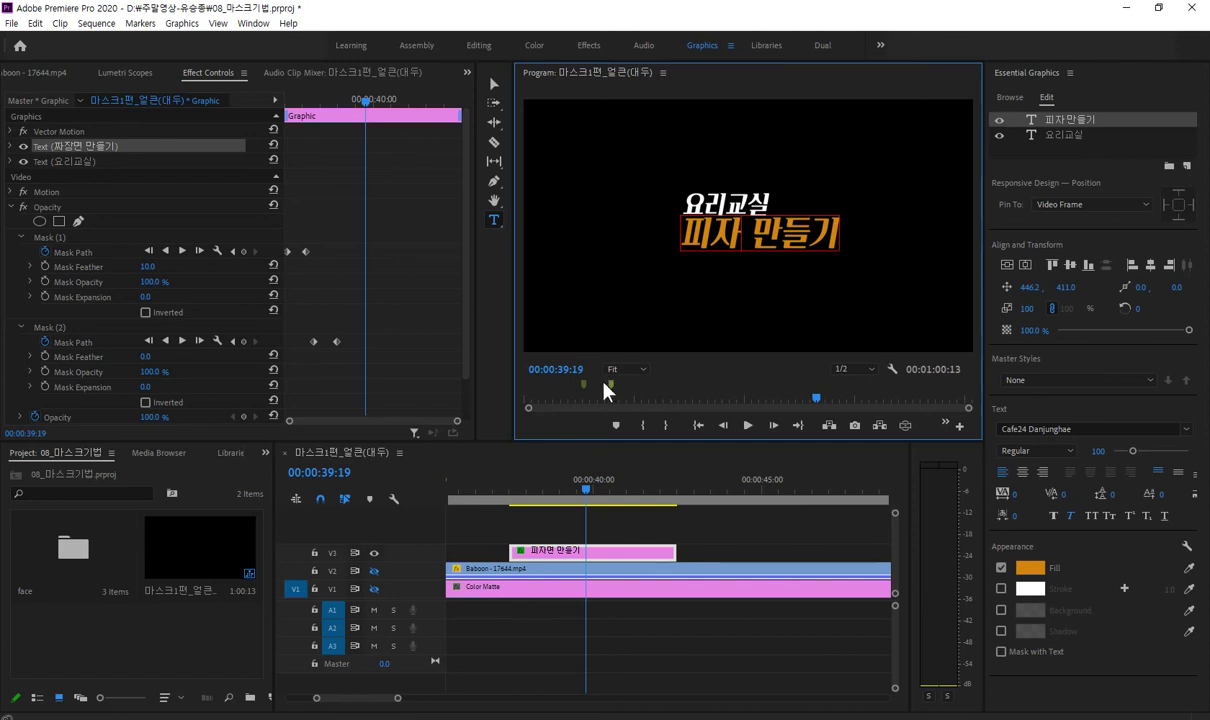
# Place the 1-단축키 template on V3 at about 00:00:44 and the 1-단축키와설명 template on V4 at about 00:00:45
pyautogui.click(588, 488)
pyautogui.click(777, 486)
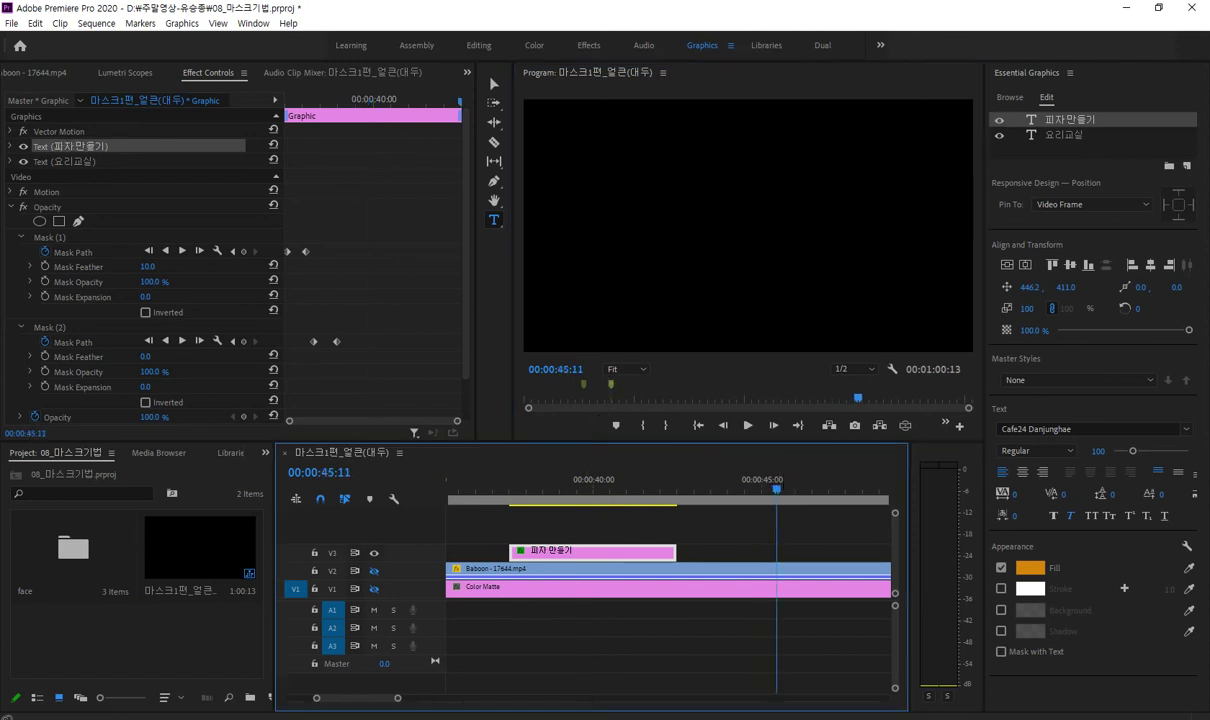
pyautogui.click(1021, 97)
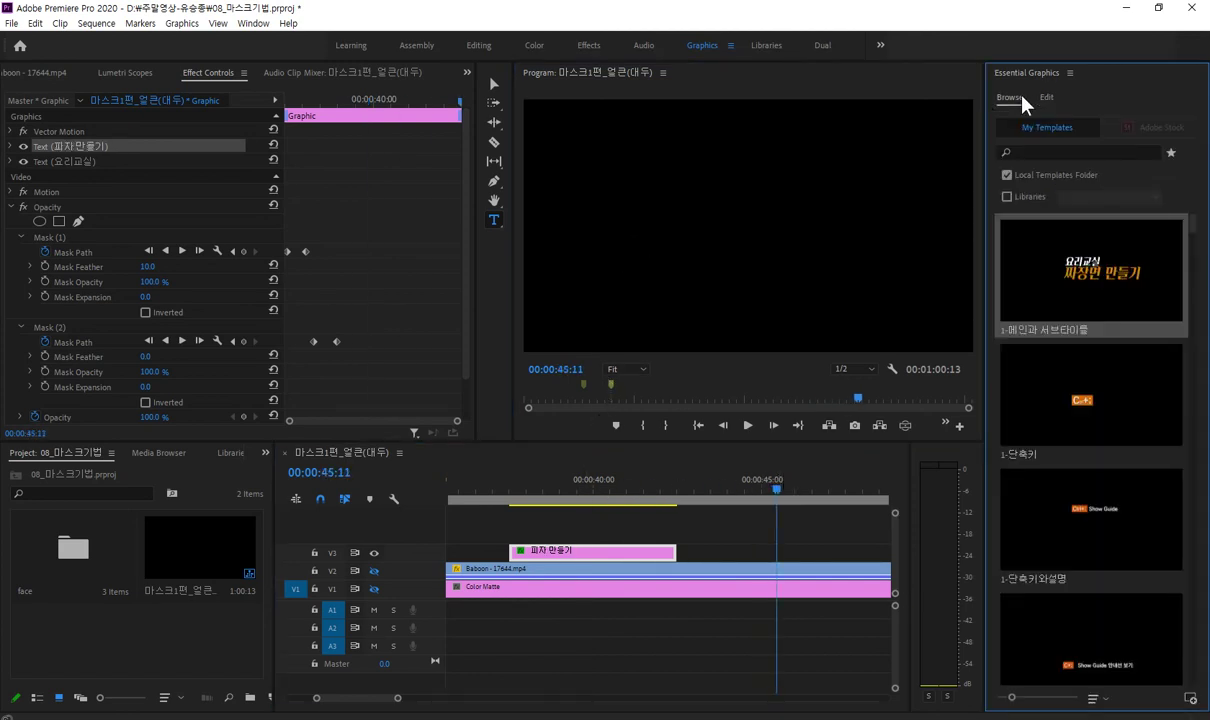
pyautogui.moveTo(1093, 398); pyautogui.dragTo(740, 550)
pyautogui.moveTo(774, 492); pyautogui.dragTo(835, 493)
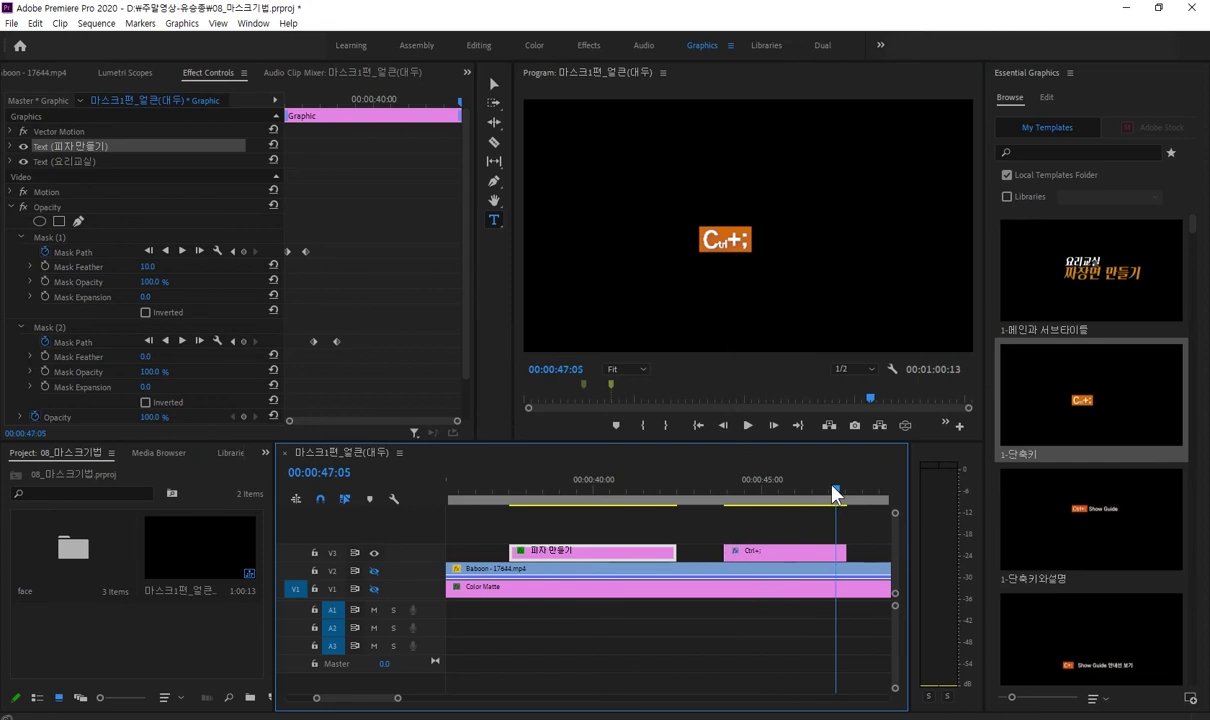
pyautogui.moveTo(1027, 492); pyautogui.dragTo(764, 535)
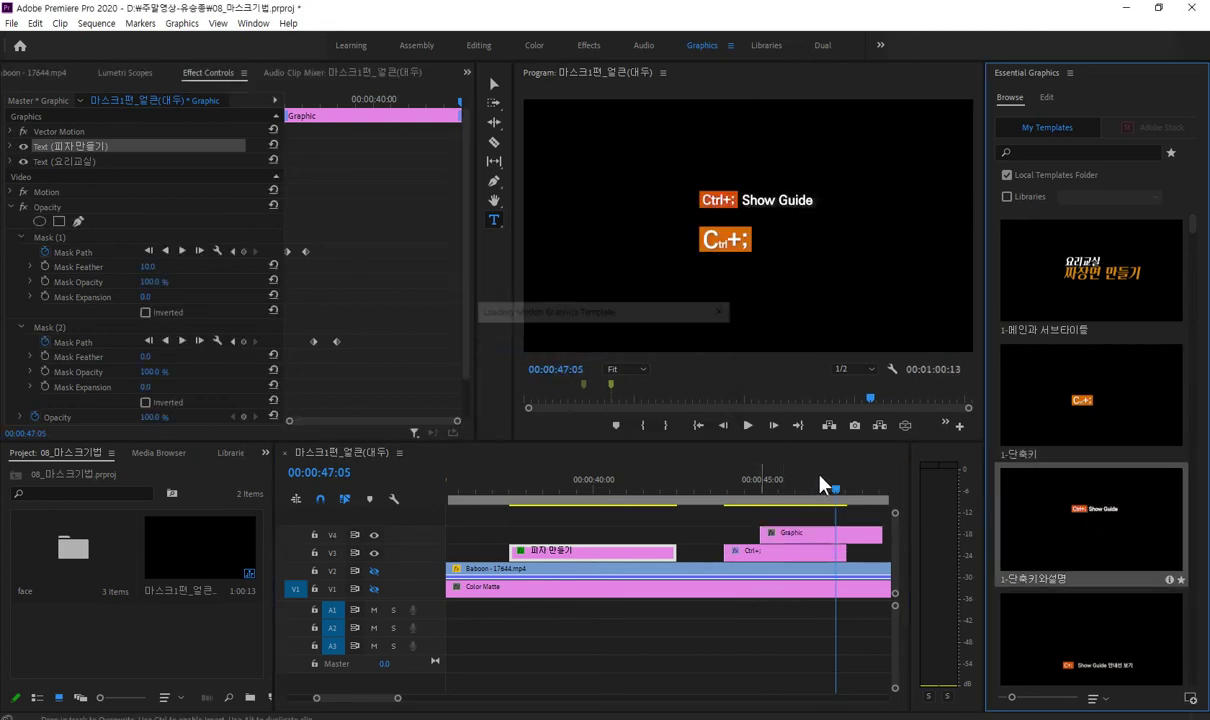
pyautogui.moveTo(840, 493)
pyautogui.mouseDown()
pyautogui.moveTo(826, 493)
pyautogui.moveTo(840, 493)
pyautogui.mouseUp()
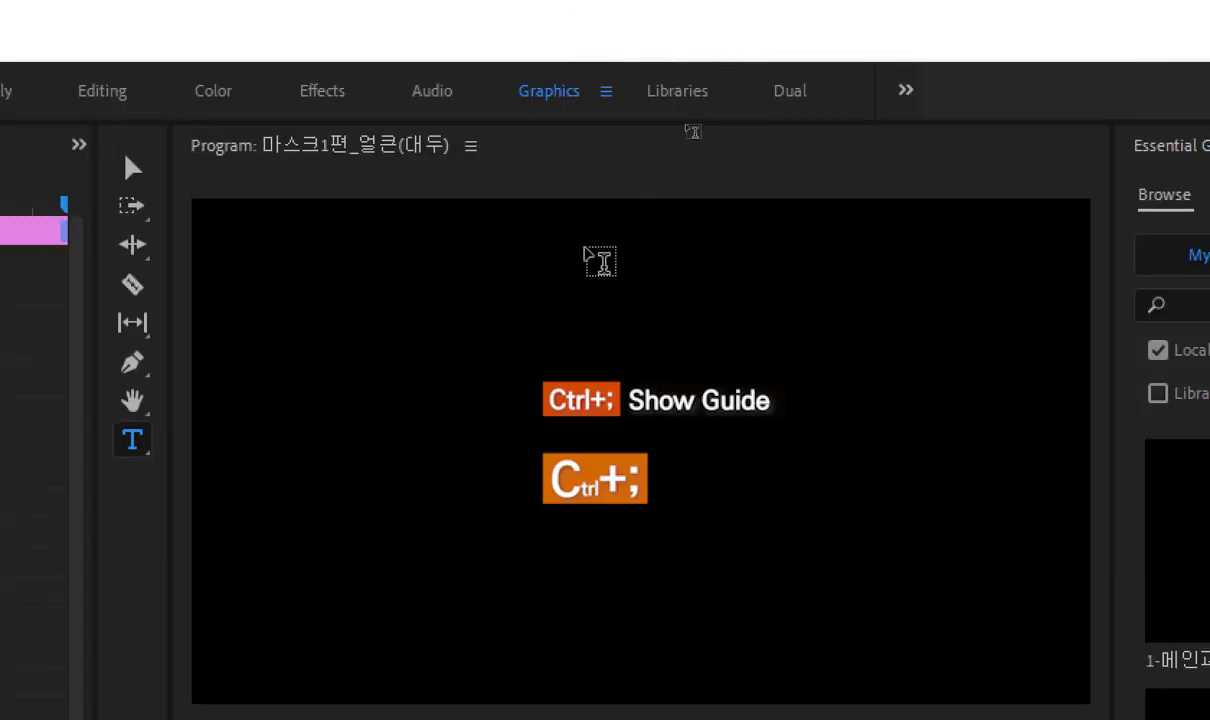
# Examine the Show Guide and Ctrl+; text layers of the placed shortcut graphic and browse the saved templates again
pyautogui.click(133, 168)
pyautogui.click(727, 205)
pyautogui.click(738, 400)
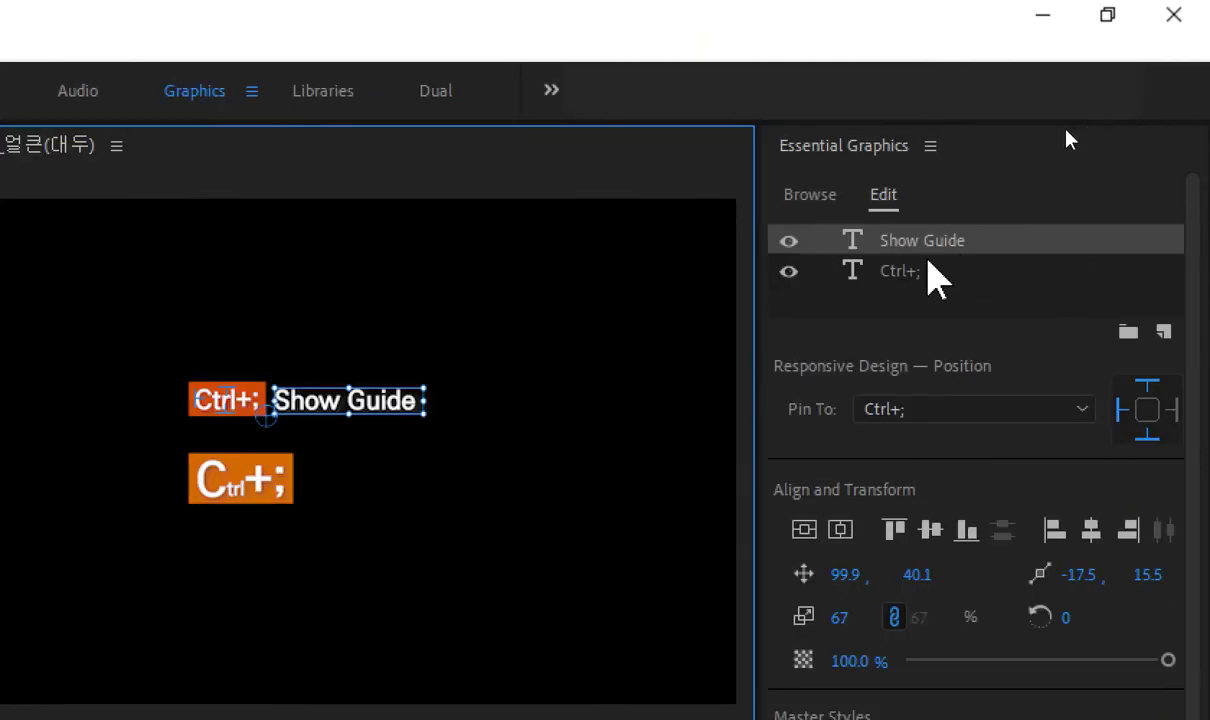
pyautogui.click(915, 266)
pyautogui.click(921, 243)
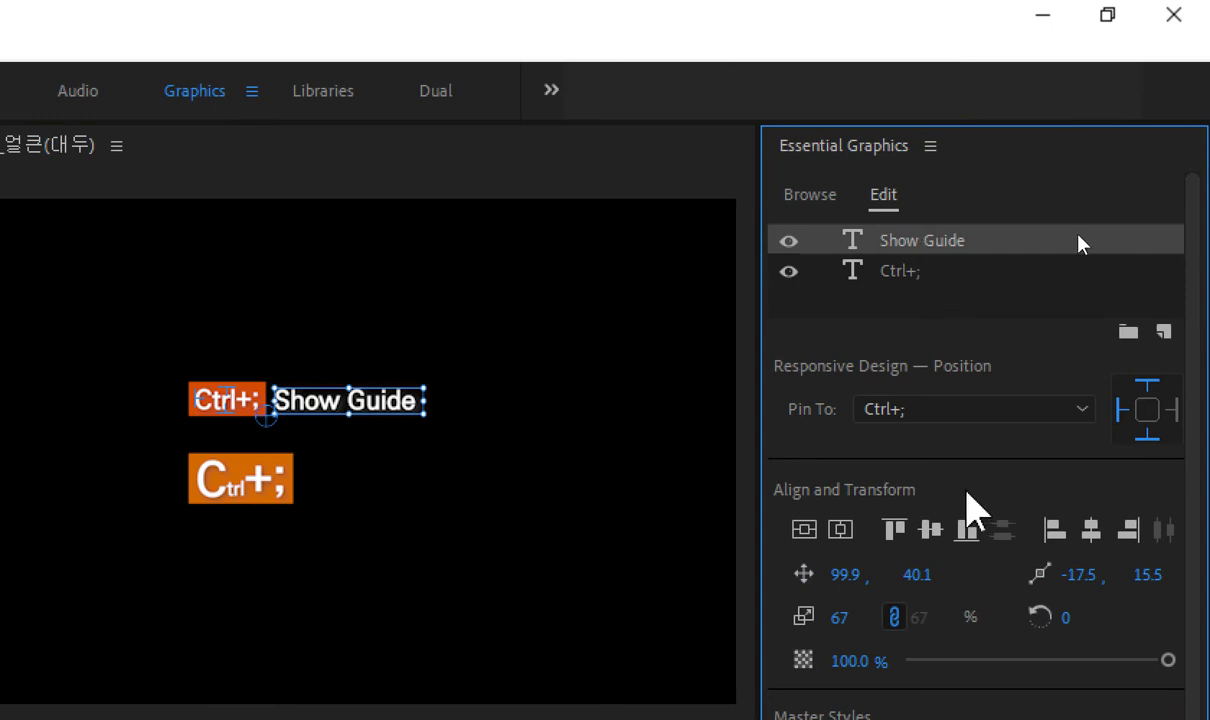
pyautogui.click(812, 197)
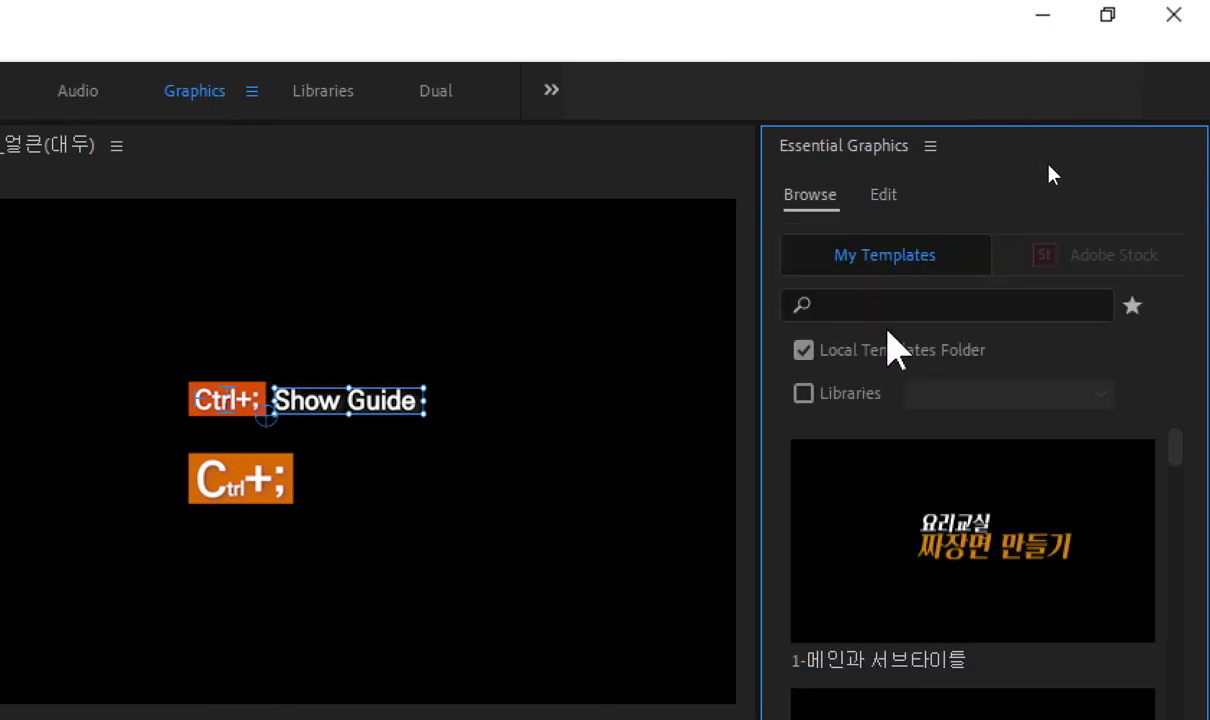
pyautogui.moveTo(1182, 441); pyautogui.dragTo(1180, 508)
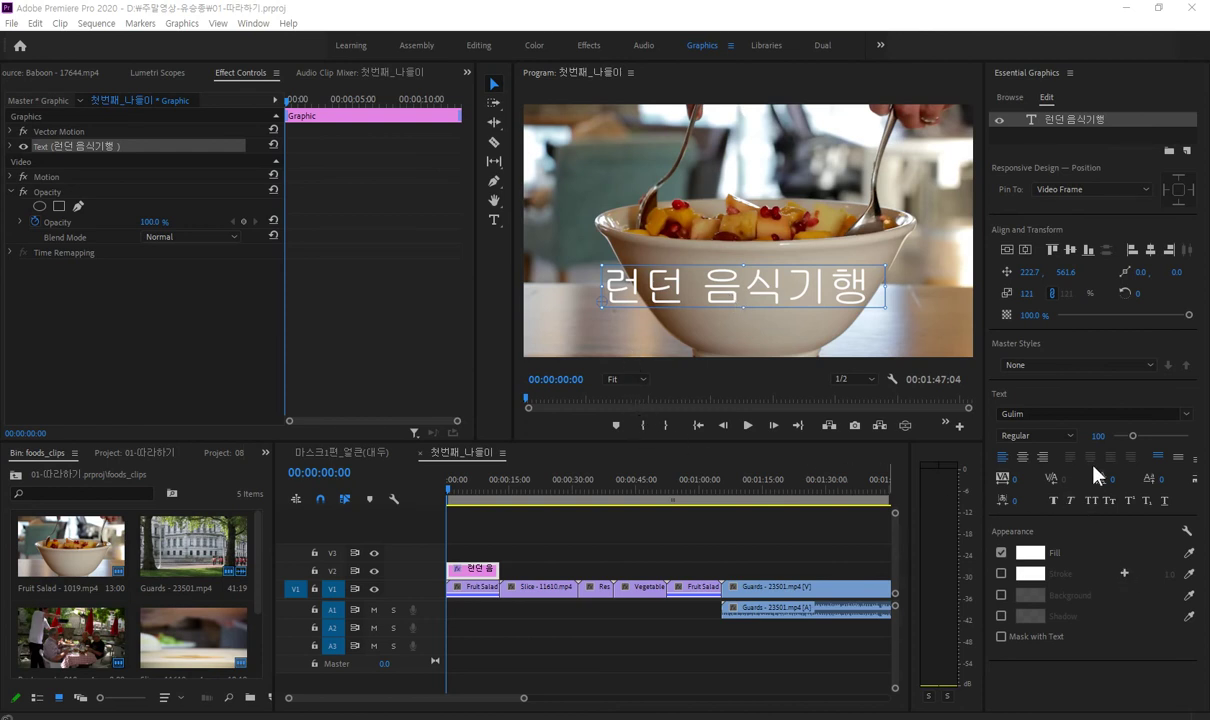
# Set the 런던 음식기행 title's font to TmonMonsori and make it faux italic
pyautogui.click(1185, 414)
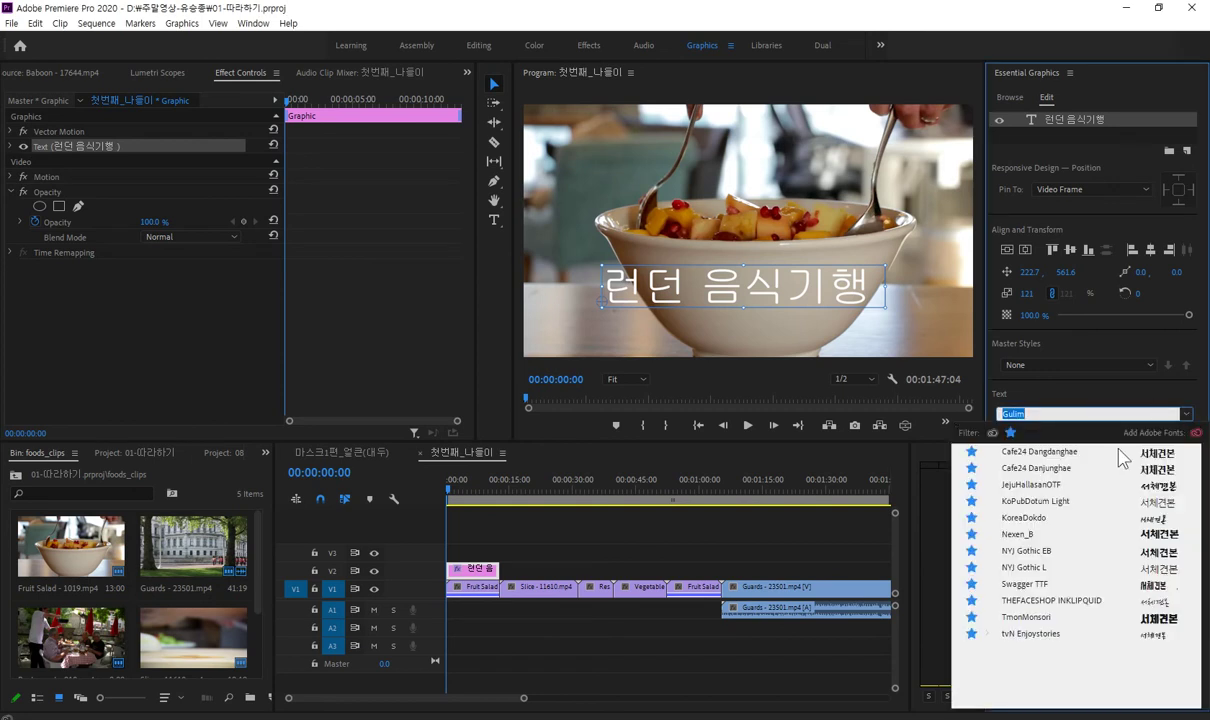
pyautogui.click(1052, 617)
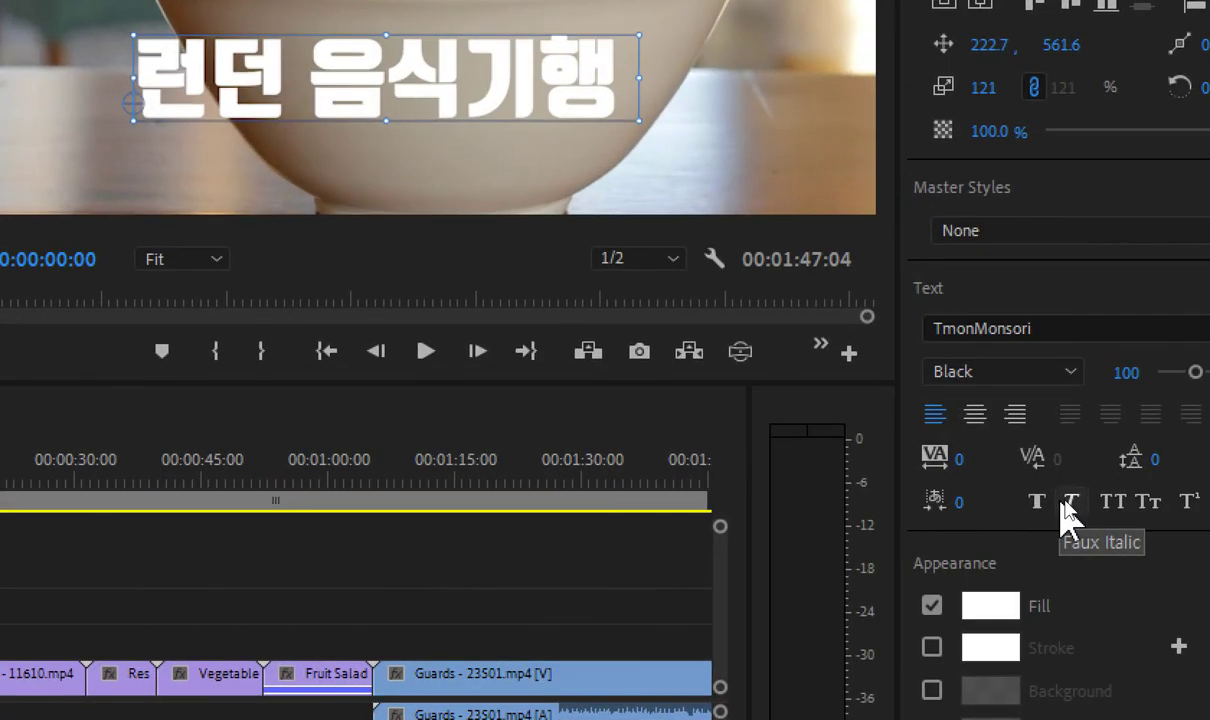
pyautogui.click(1066, 503)
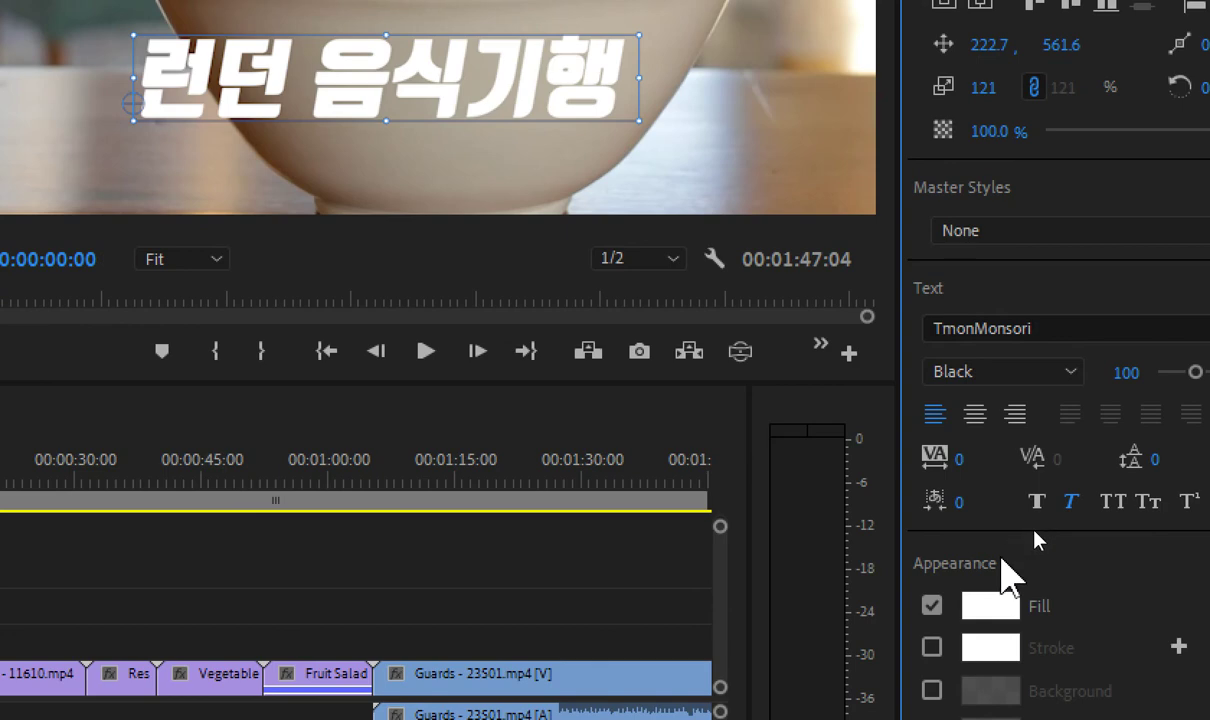
# Give the 런던 음식기행 title a black stroke of width 20 and move it up and left in the frame to X 92.8
pyautogui.click(932, 647)
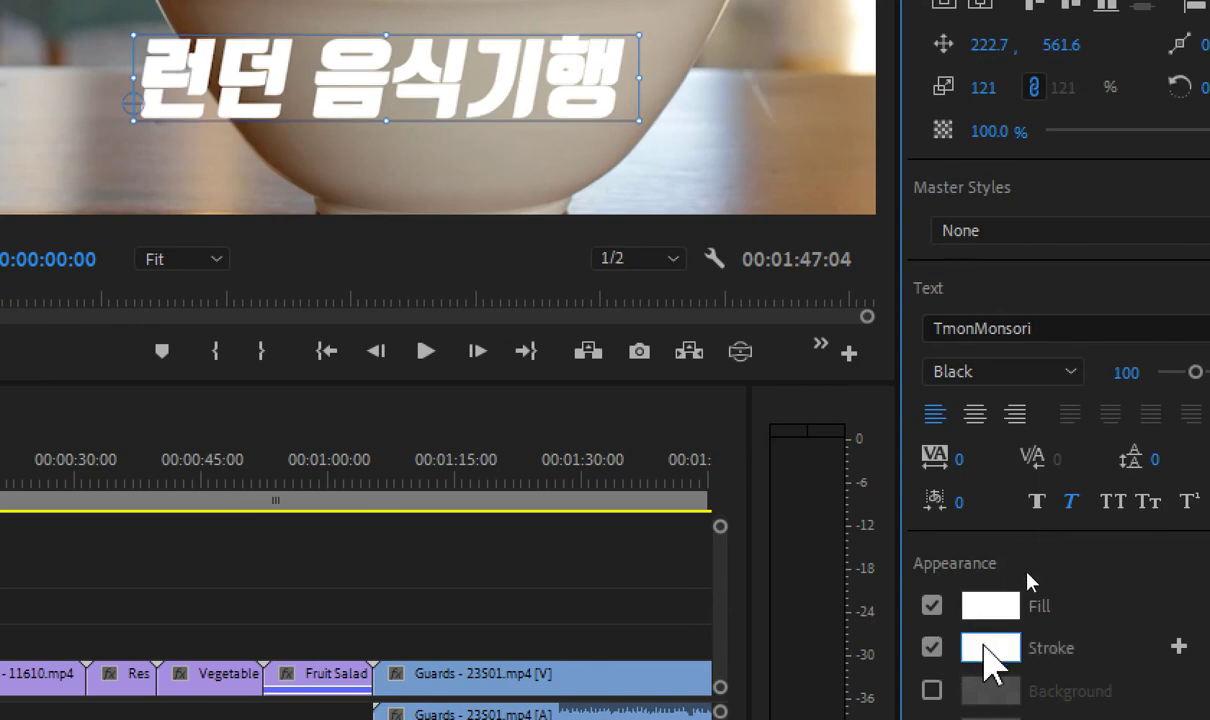
pyautogui.click(988, 647)
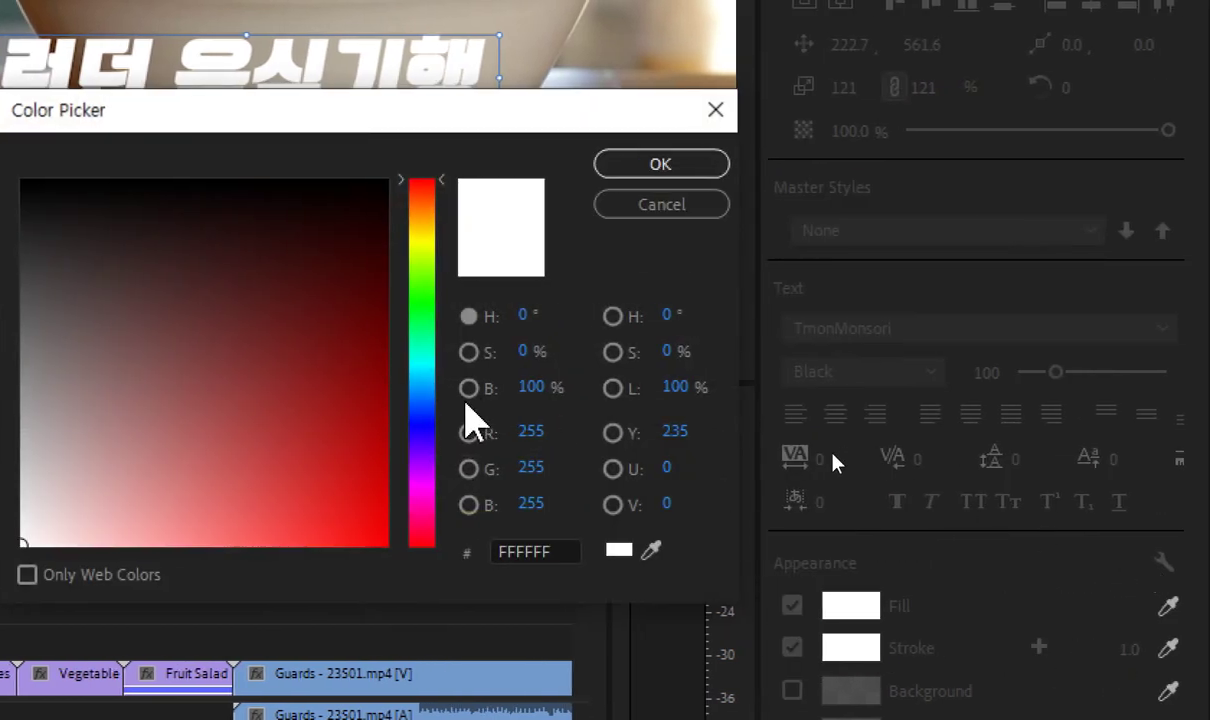
pyautogui.moveTo(255, 208)
pyautogui.mouseDown()
pyautogui.moveTo(269, 197)
pyautogui.moveTo(221, 178)
pyautogui.mouseUp()
pyautogui.click(640, 166)
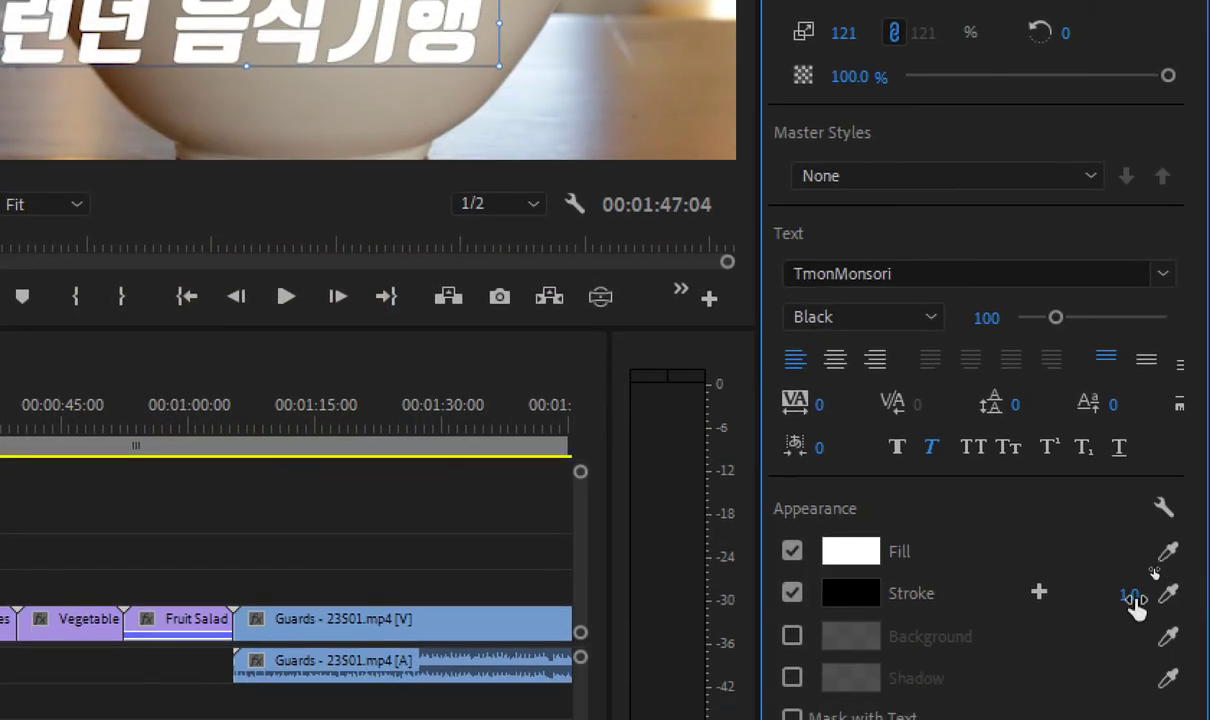
pyautogui.click(1128, 641)
pyautogui.write('20')
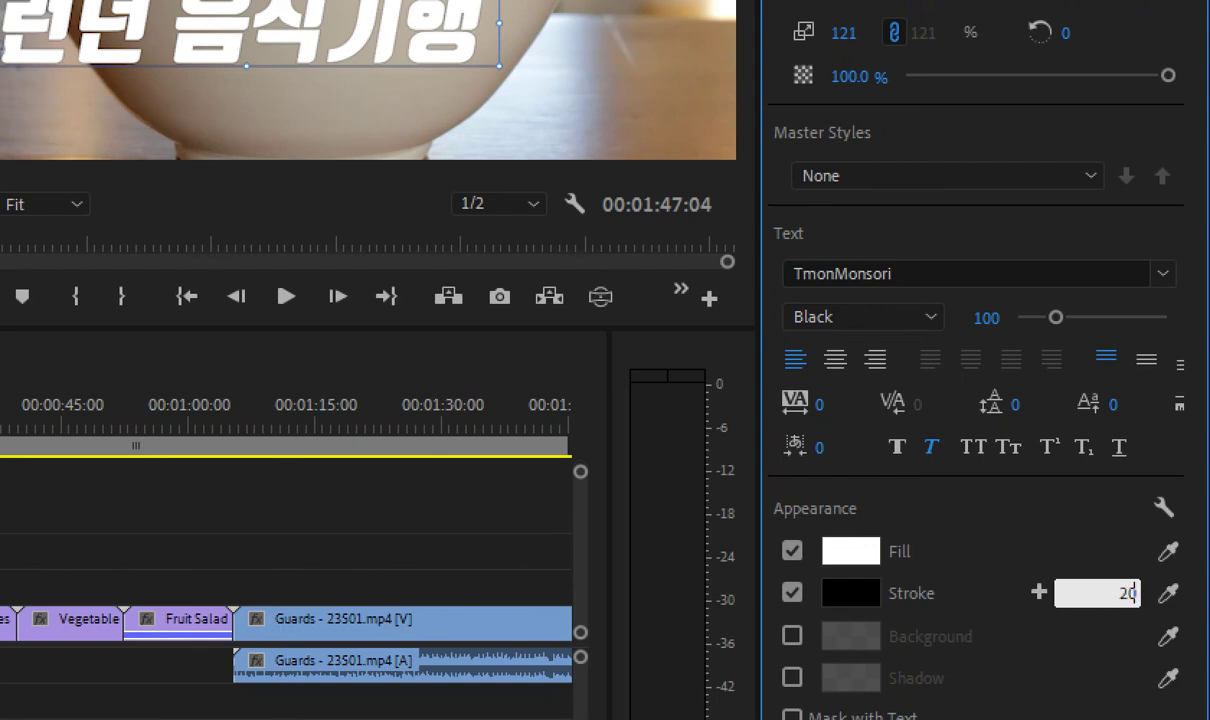
pyautogui.press('Return')
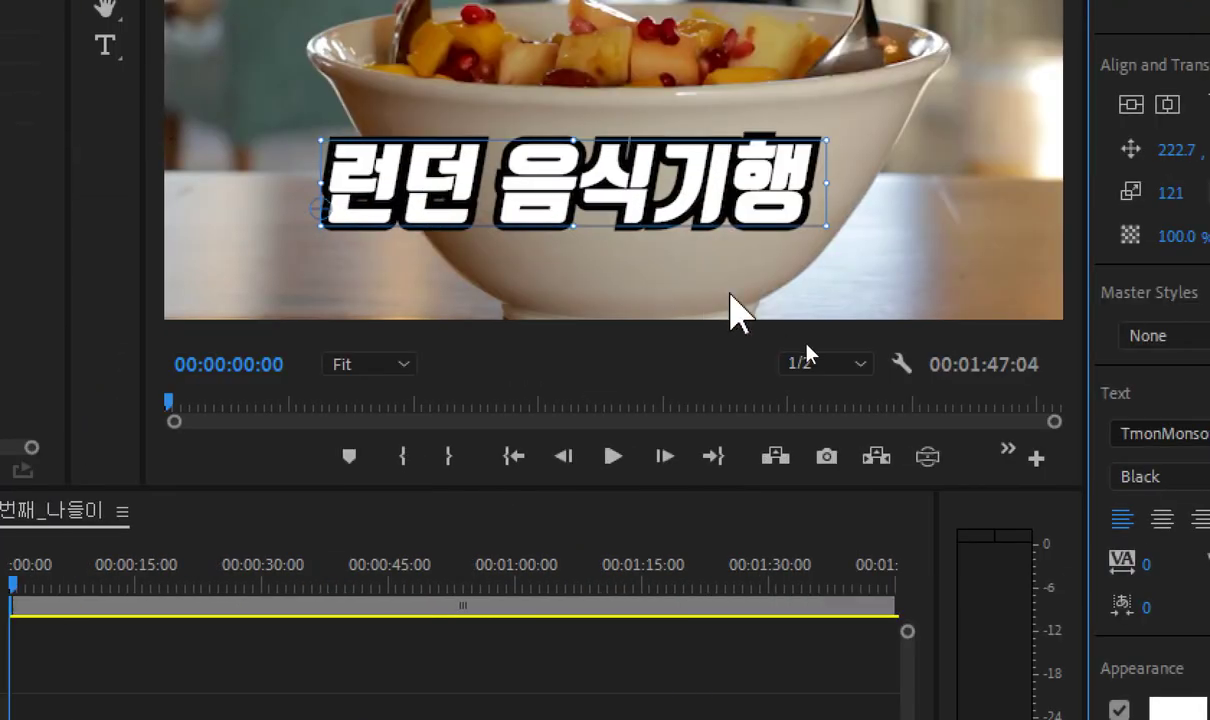
pyautogui.moveTo(760, 195); pyautogui.dragTo(669, 150)
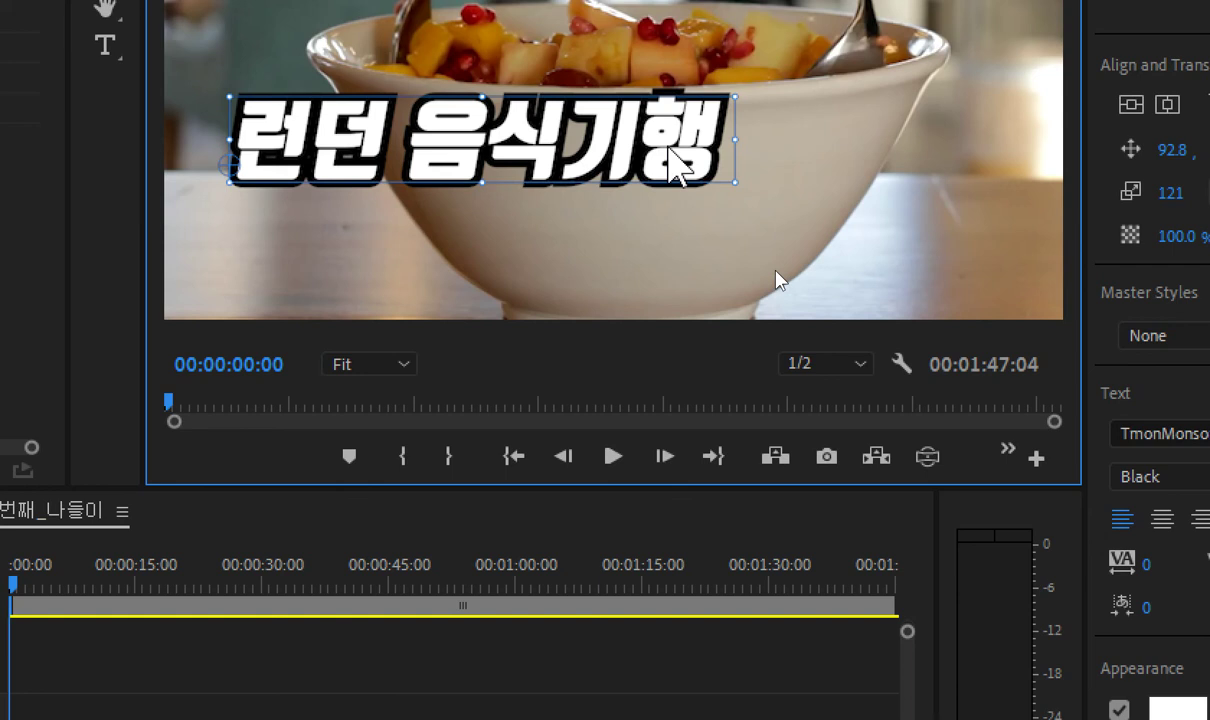
# Reposition the 런던 음식기행 title slightly lower and further right over the bowl, at X 110.8
pyautogui.moveTo(670, 150); pyautogui.dragTo(680, 188)
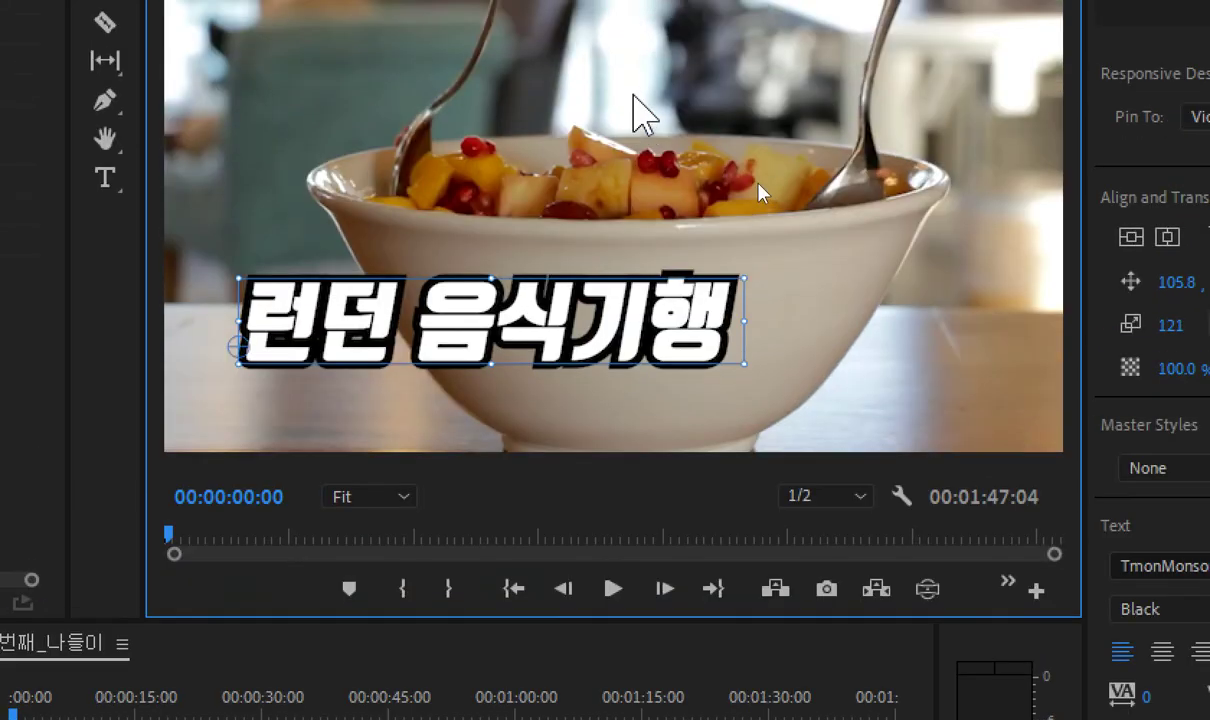
pyautogui.moveTo(636, 298); pyautogui.dragTo(639, 327)
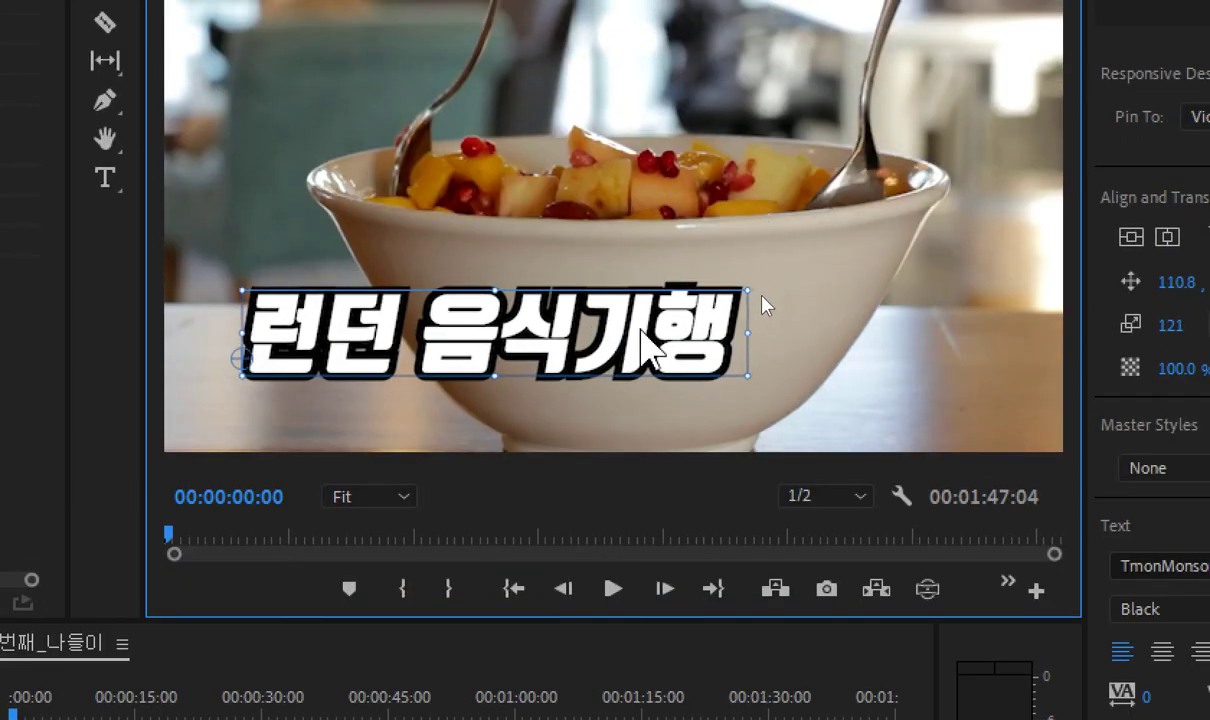
pyautogui.click(640, 328)
# Add a second text layer just above the 런던 음식기행 title, with font size 66 and position X 131, Y 436
pyautogui.hotkey('ctrl', 't')
pyautogui.click(745, 215)
pyautogui.moveTo(745, 215); pyautogui.dragTo(395, 257)
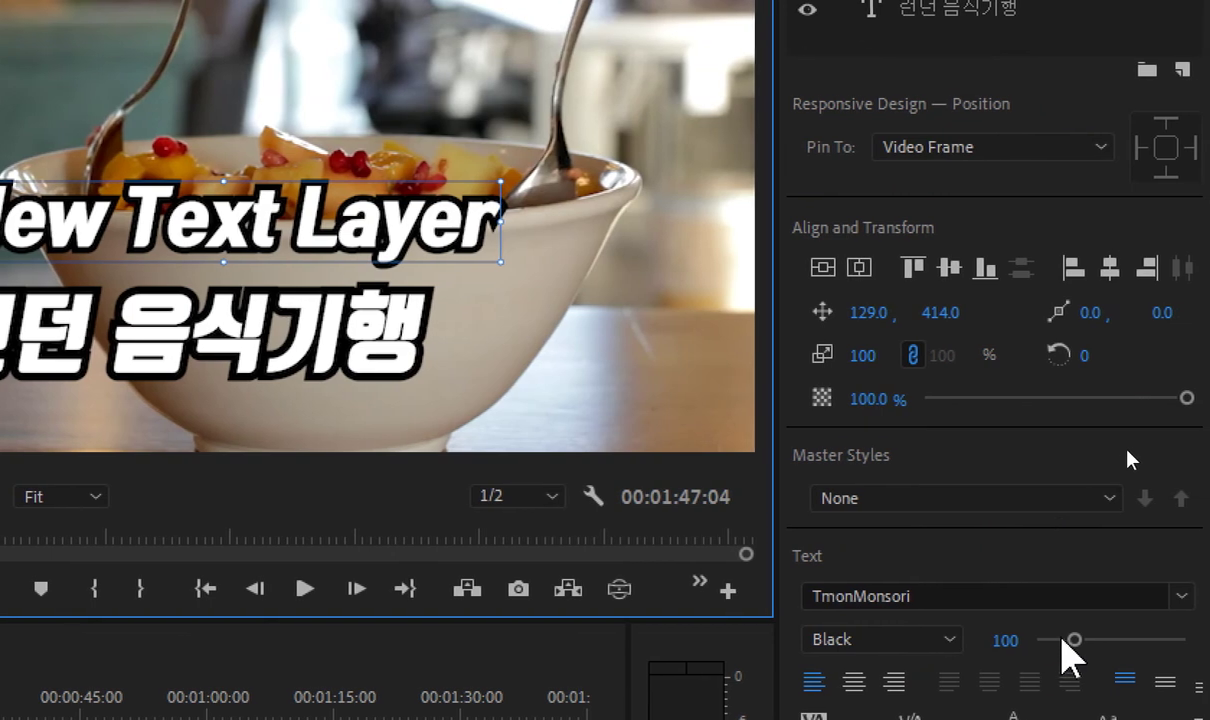
pyautogui.moveTo(1070, 640); pyautogui.dragTo(1015, 640)
pyautogui.moveTo(147, 238); pyautogui.dragTo(139, 245)
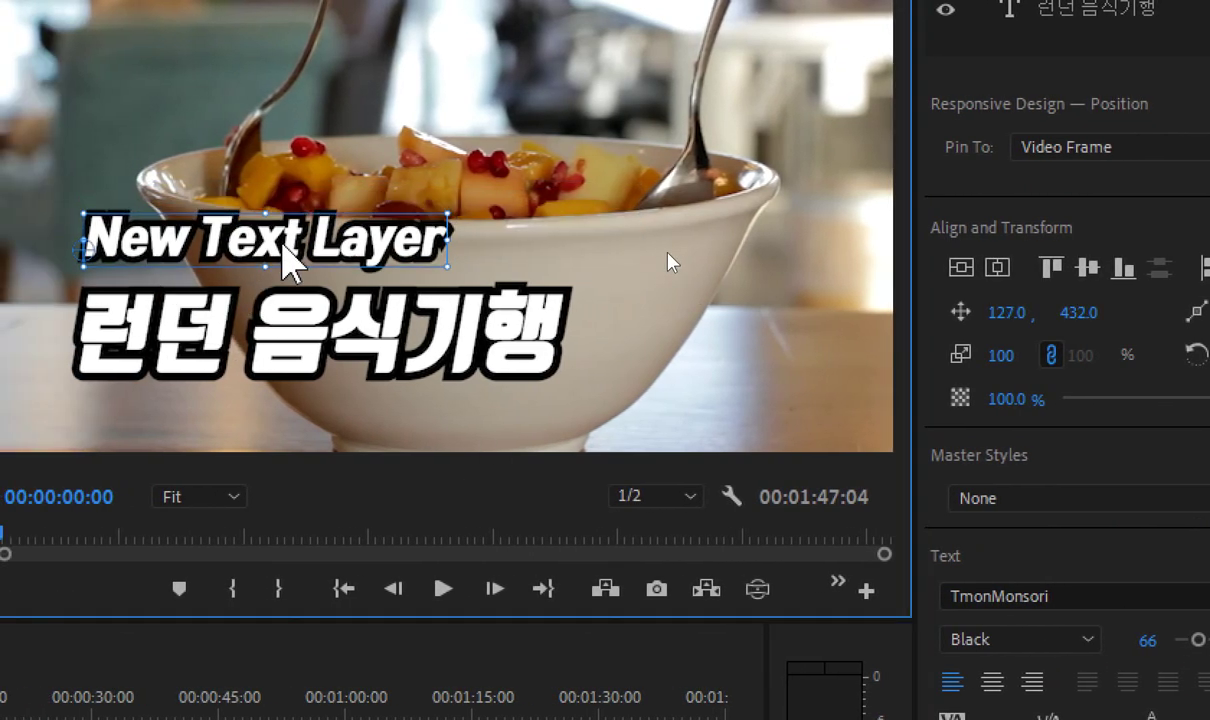
pyautogui.moveTo(284, 245); pyautogui.dragTo(287, 250)
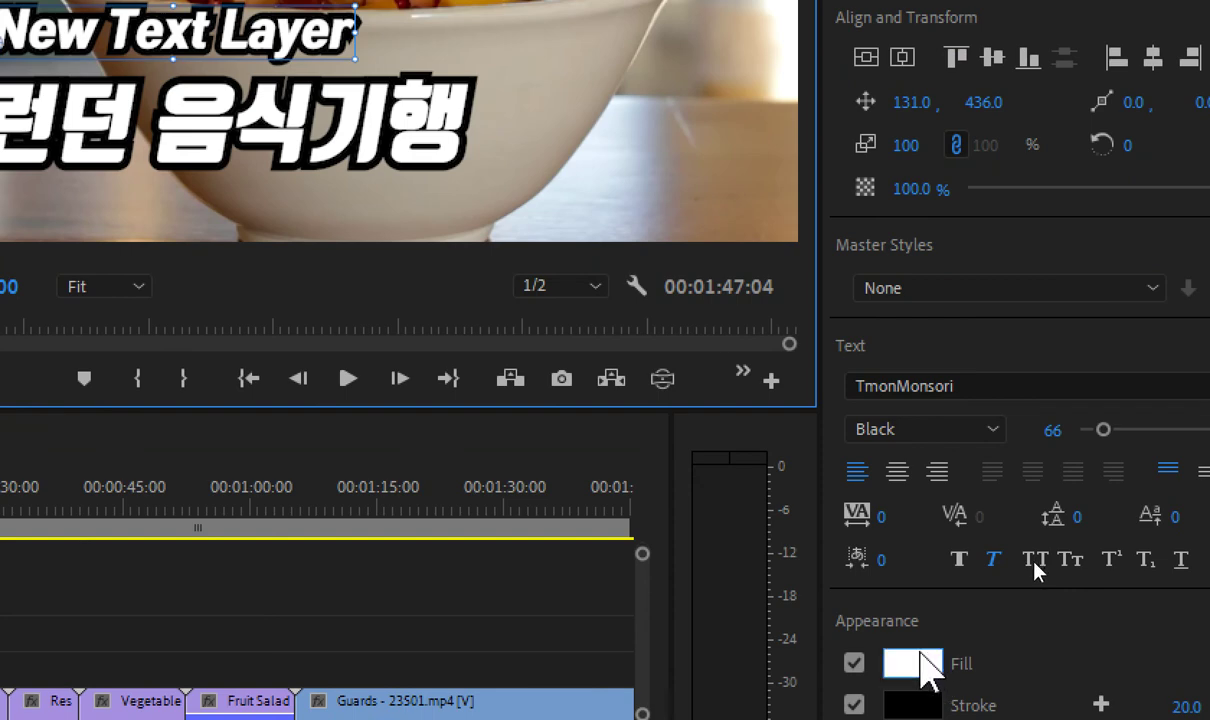
# Give the new upper text layer a near-black fill (030303) and a near-white stroke (FDFBFB)
pyautogui.click(912, 662)
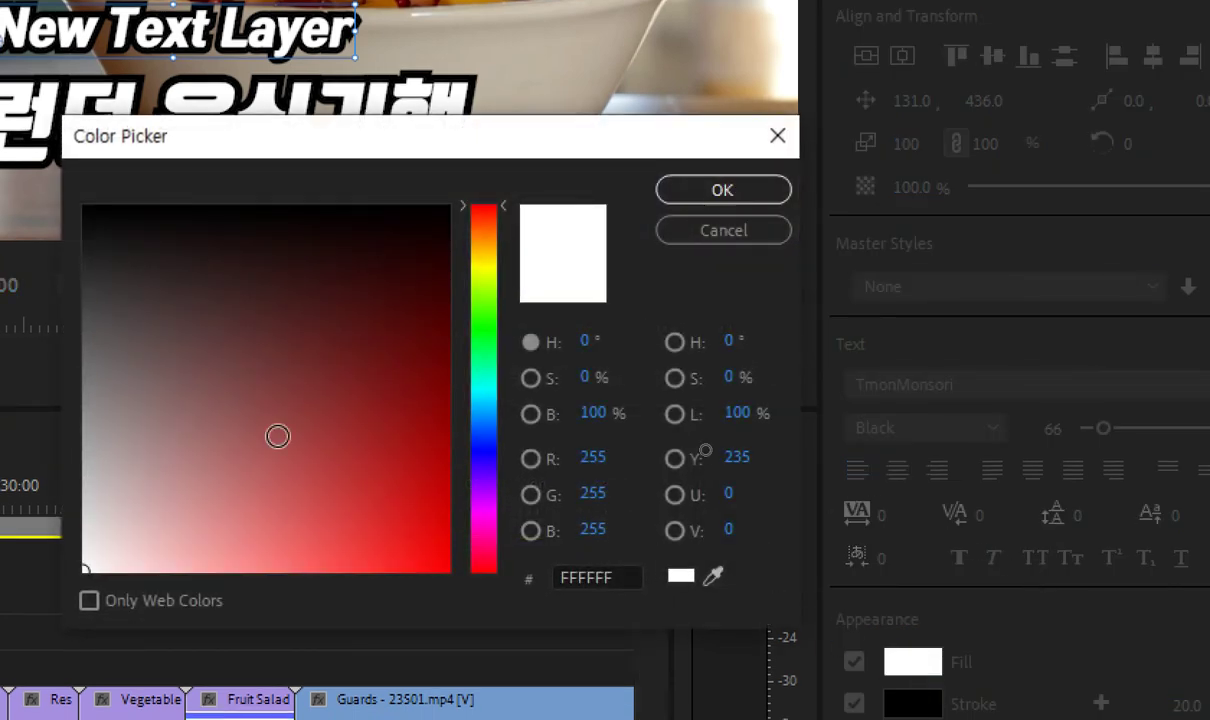
pyautogui.moveTo(106, 211); pyautogui.dragTo(93, 209)
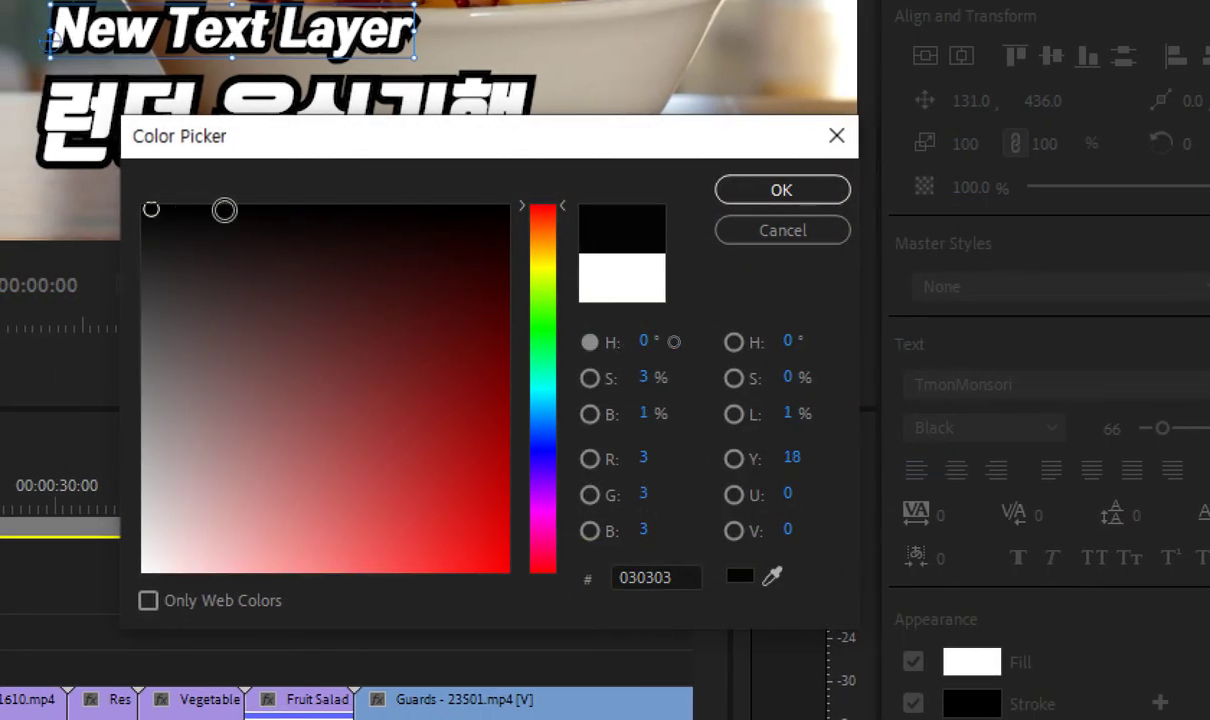
pyautogui.click(735, 192)
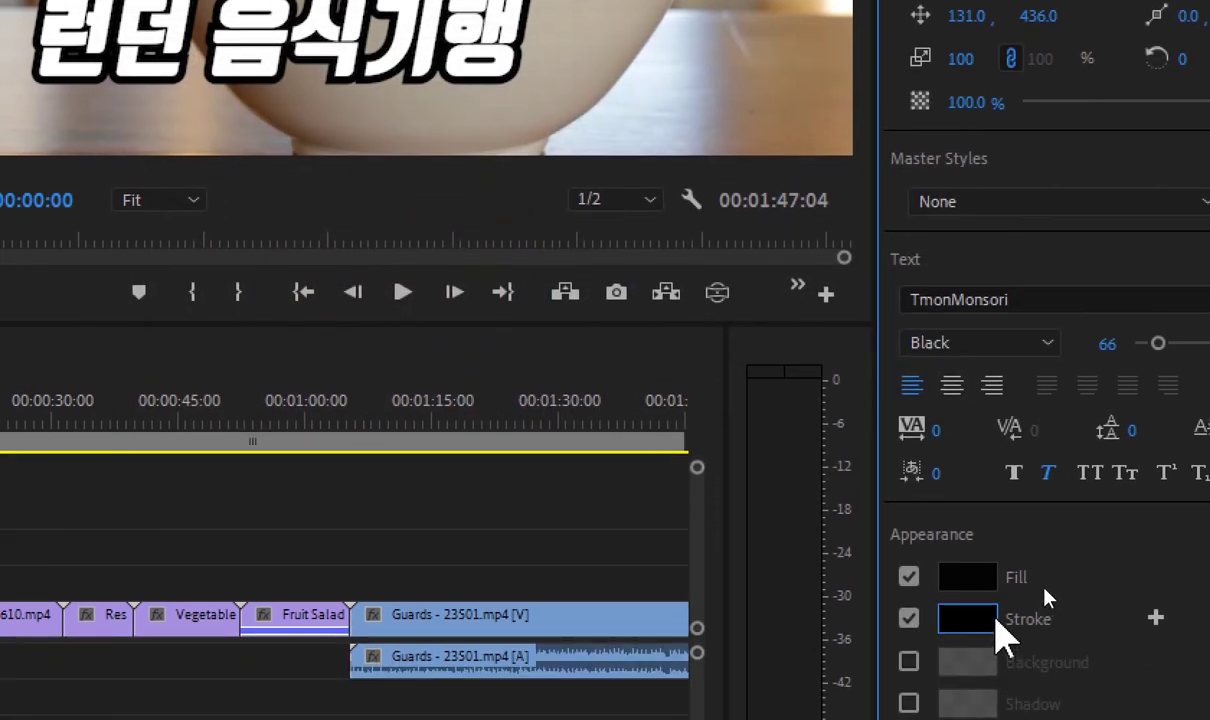
pyautogui.click(952, 698)
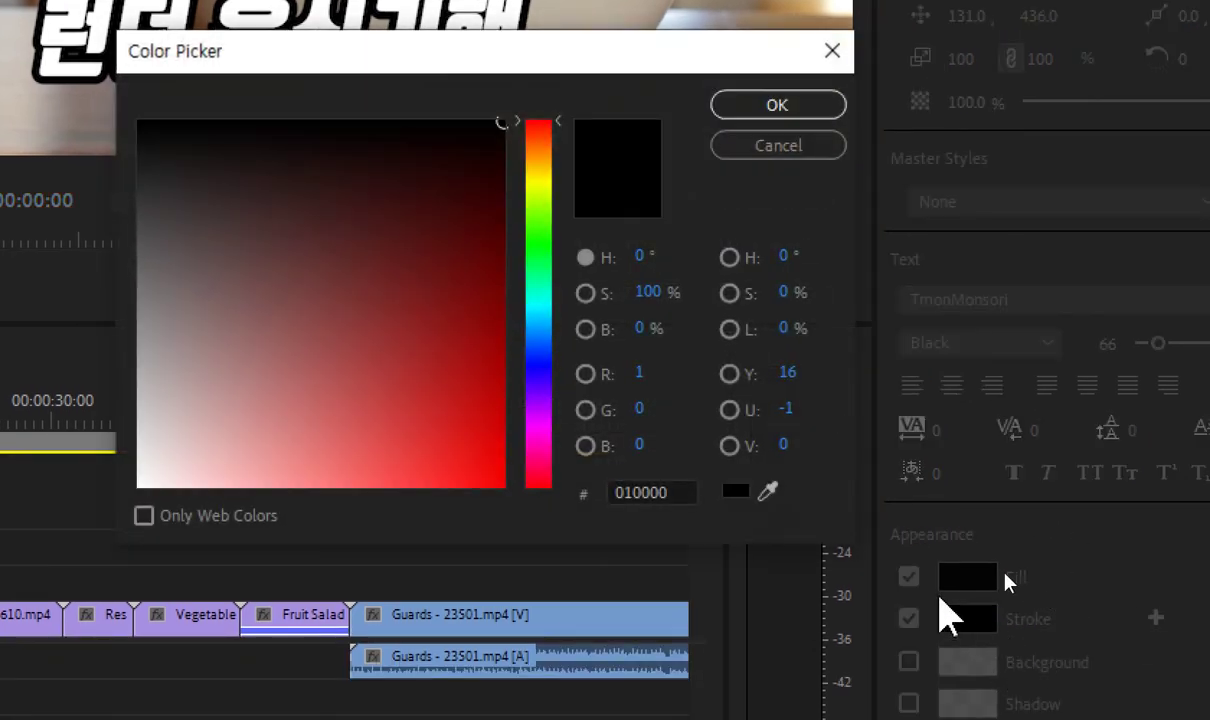
pyautogui.moveTo(388, 463)
pyautogui.mouseDown()
pyautogui.moveTo(203, 464)
pyautogui.moveTo(140, 482)
pyautogui.mouseUp()
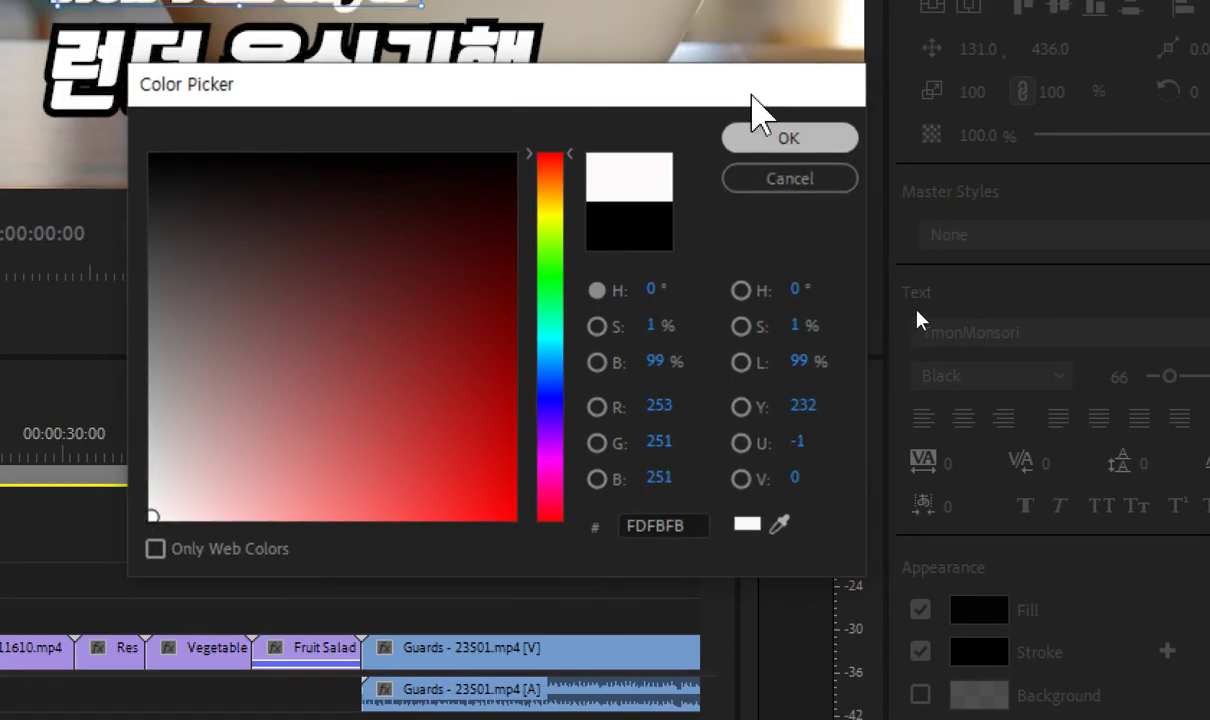
pyautogui.click(770, 106)
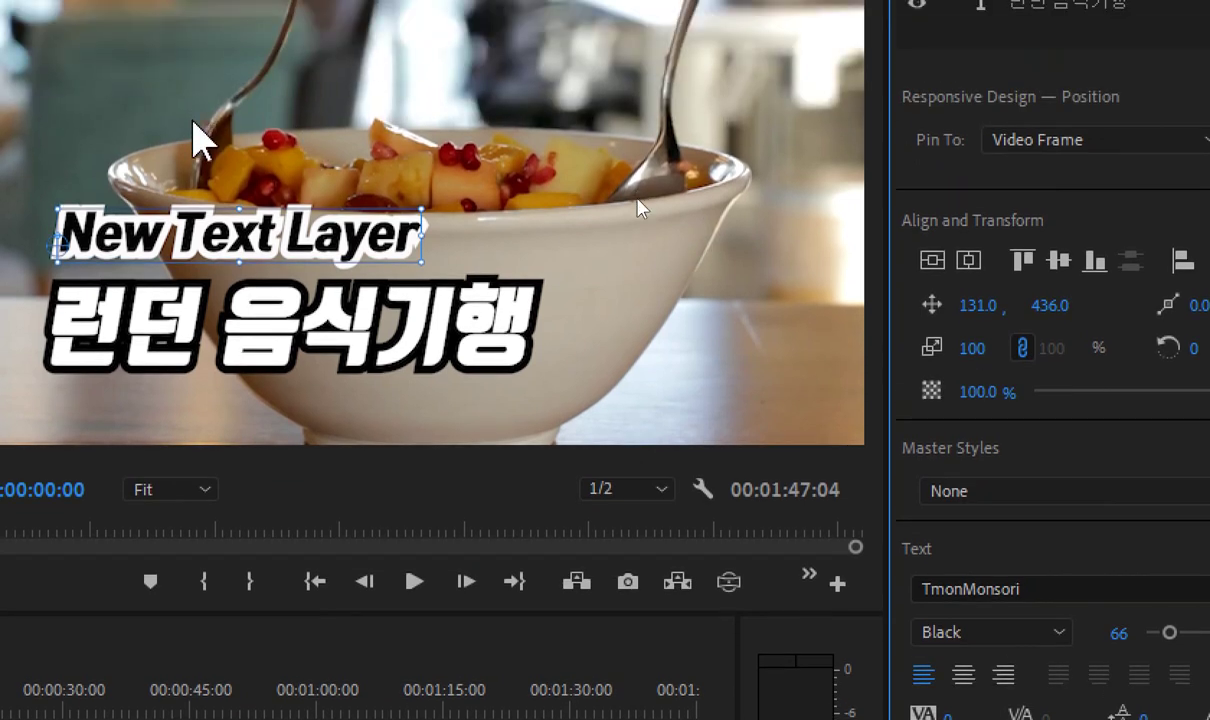
# Replace the placeholder wording of the upper text layer with 유마마의 키친 레시피
pyautogui.doubleClick(182, 234)
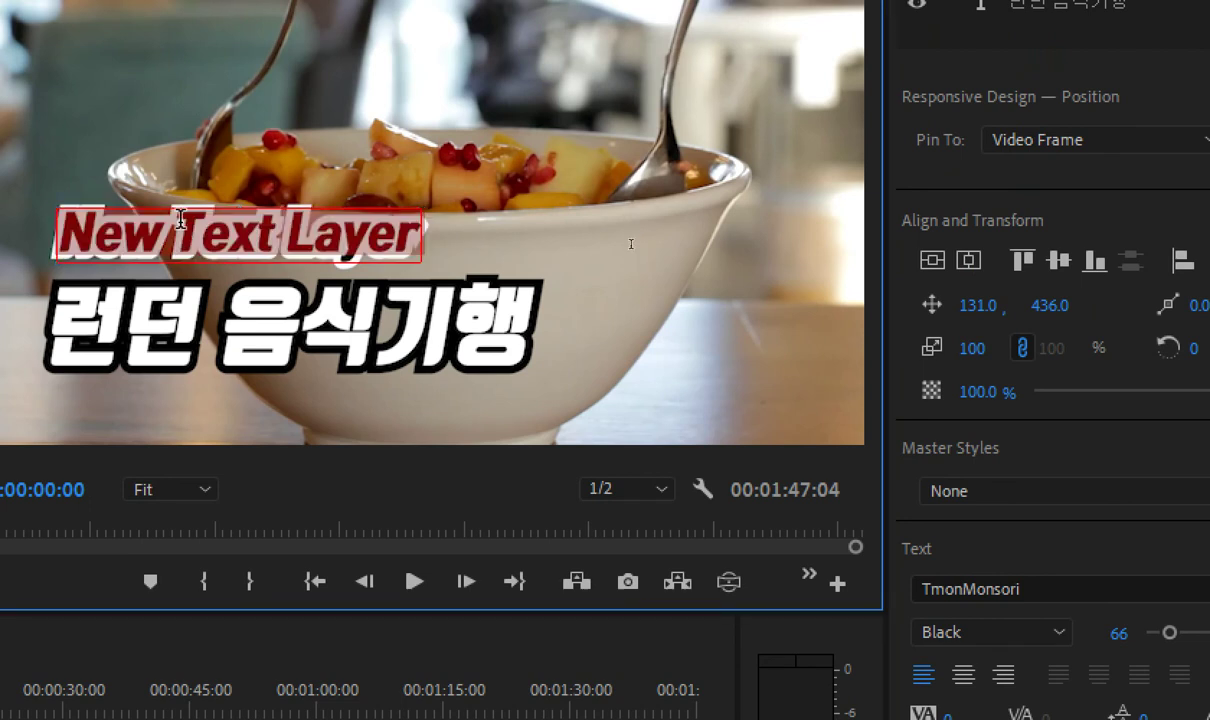
pyautogui.write('dmati')
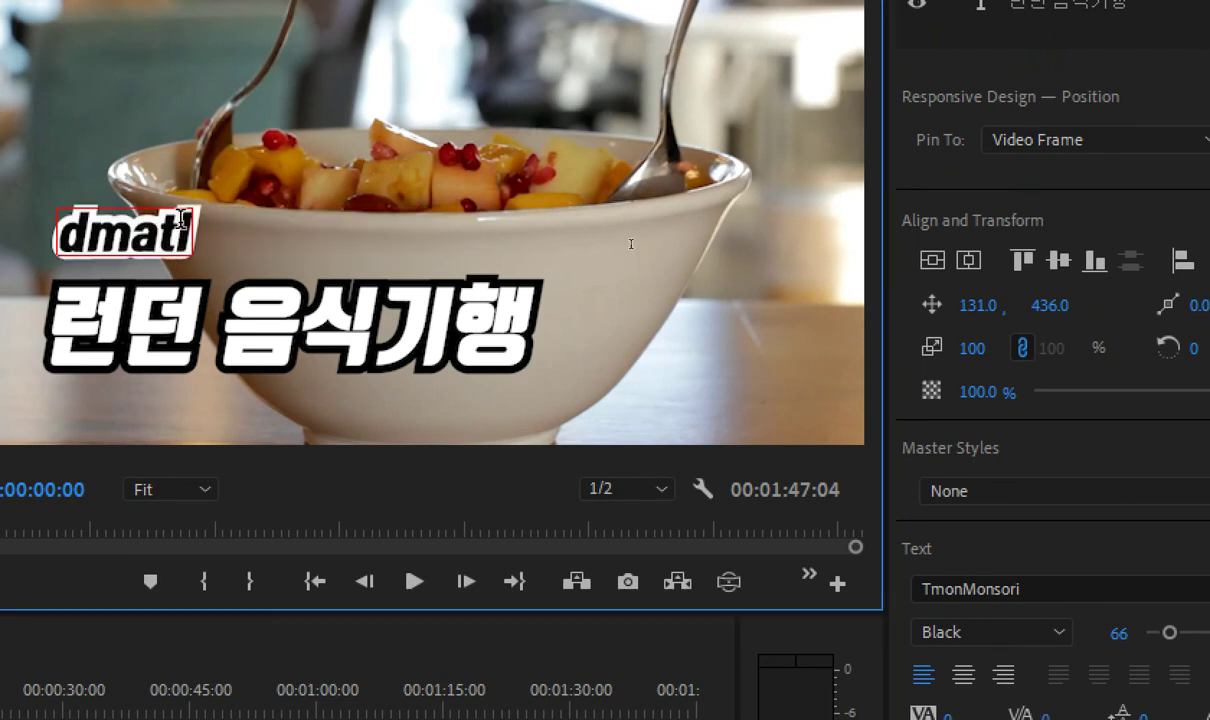
pyautogui.hotkey('ctrl', 'a')
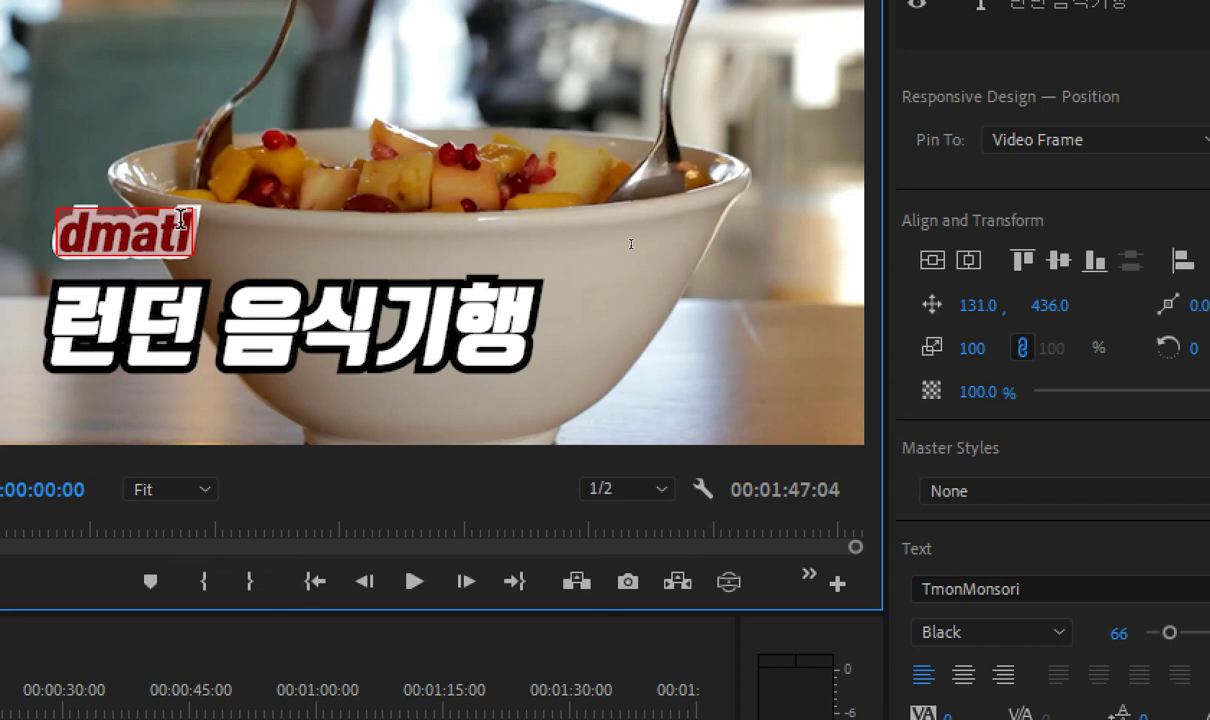
pyautogui.write('db')
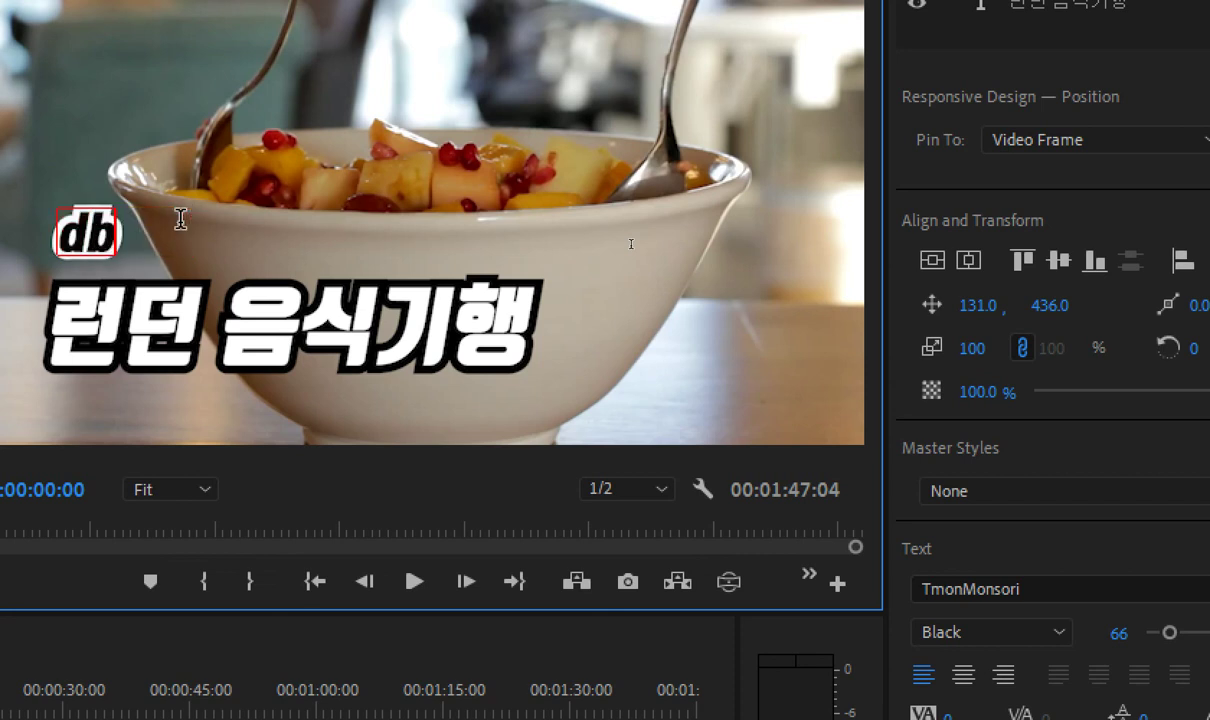
pyautogui.press('BackSpace')
pyautogui.press('BackSpace')
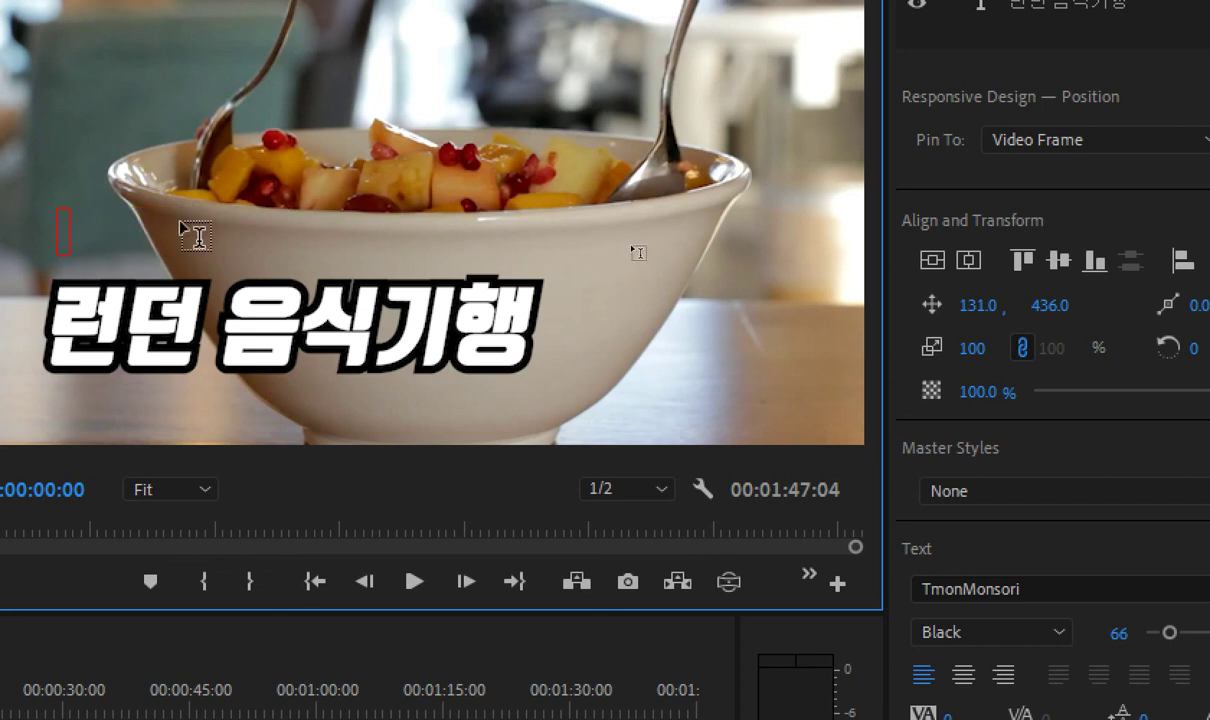
pyautogui.write('유마마')
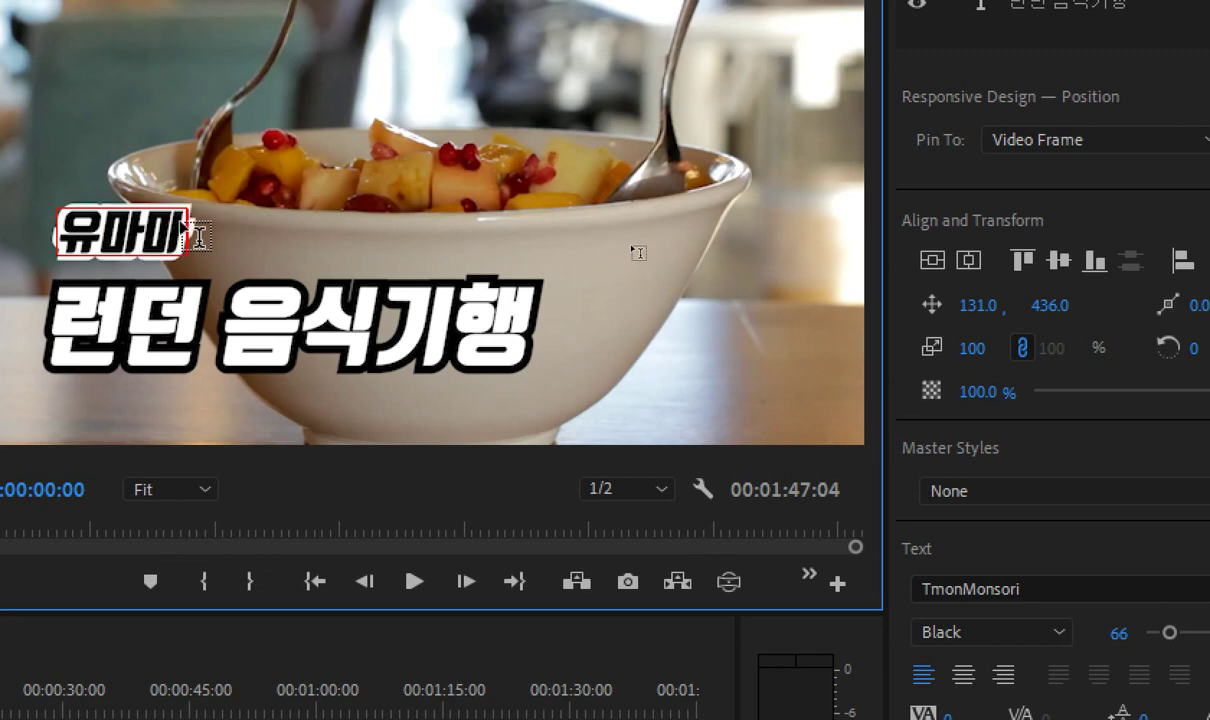
pyautogui.write('의 음')
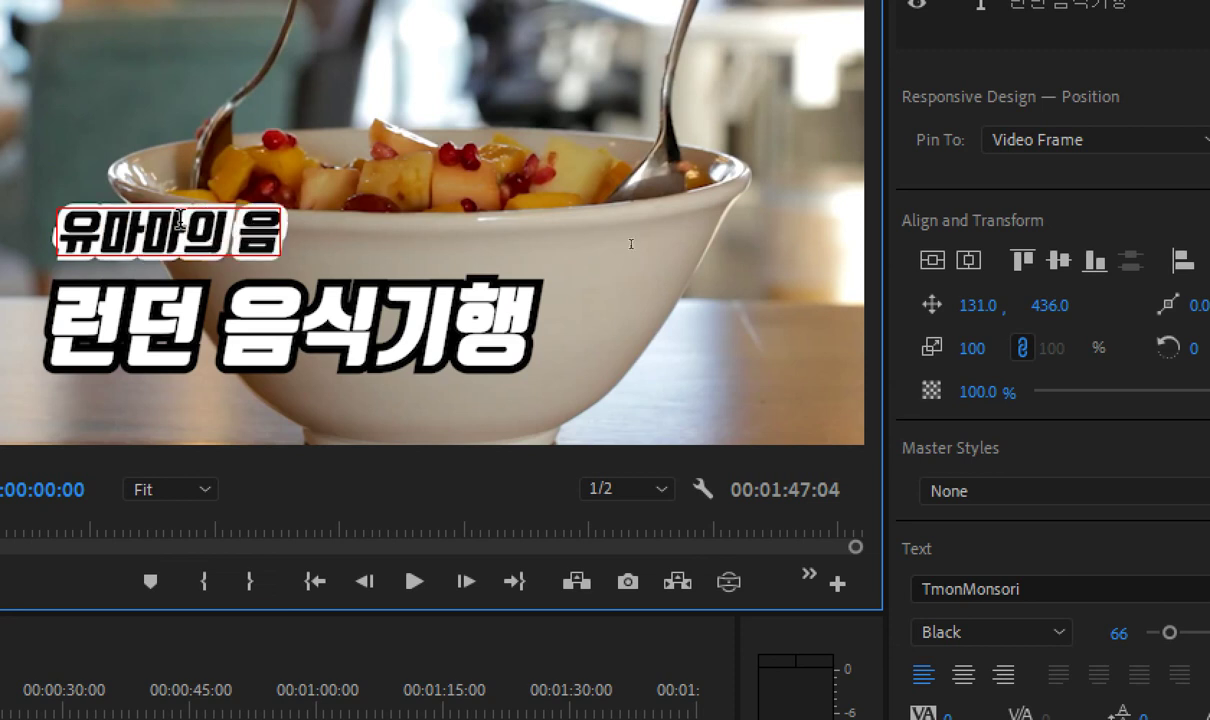
pyautogui.press('BackSpace')
pyautogui.press('BackSpace')
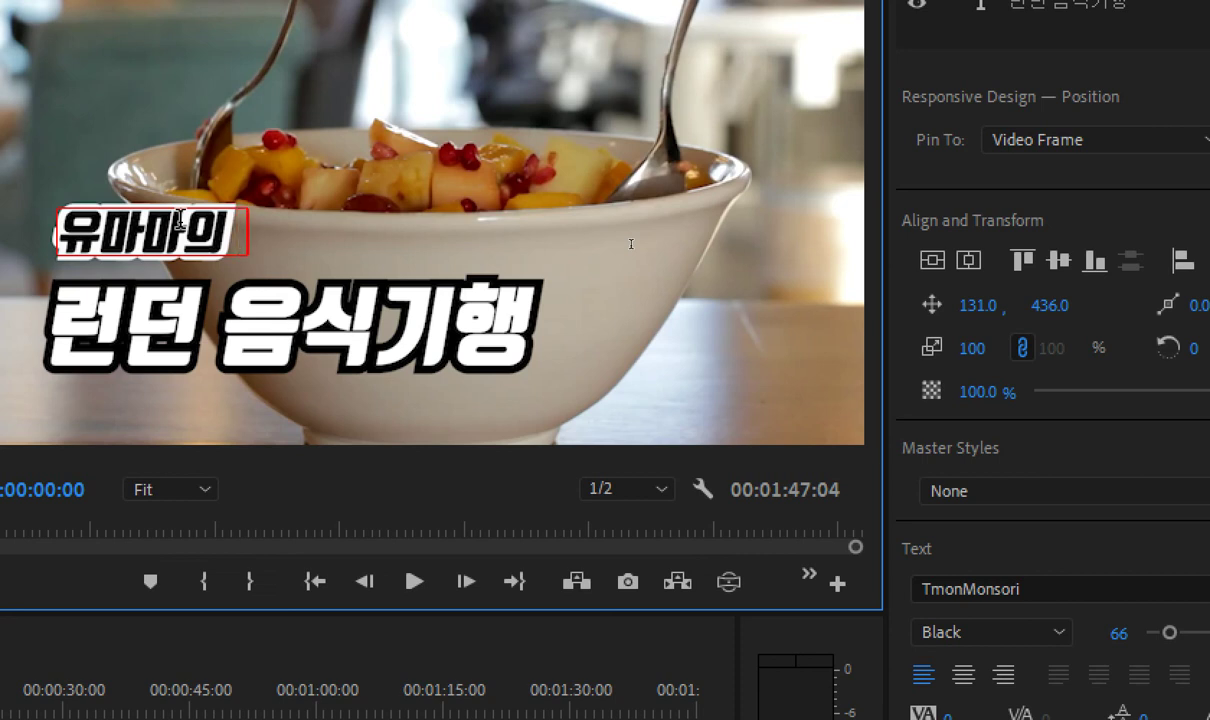
pyautogui.write('키친 레시')
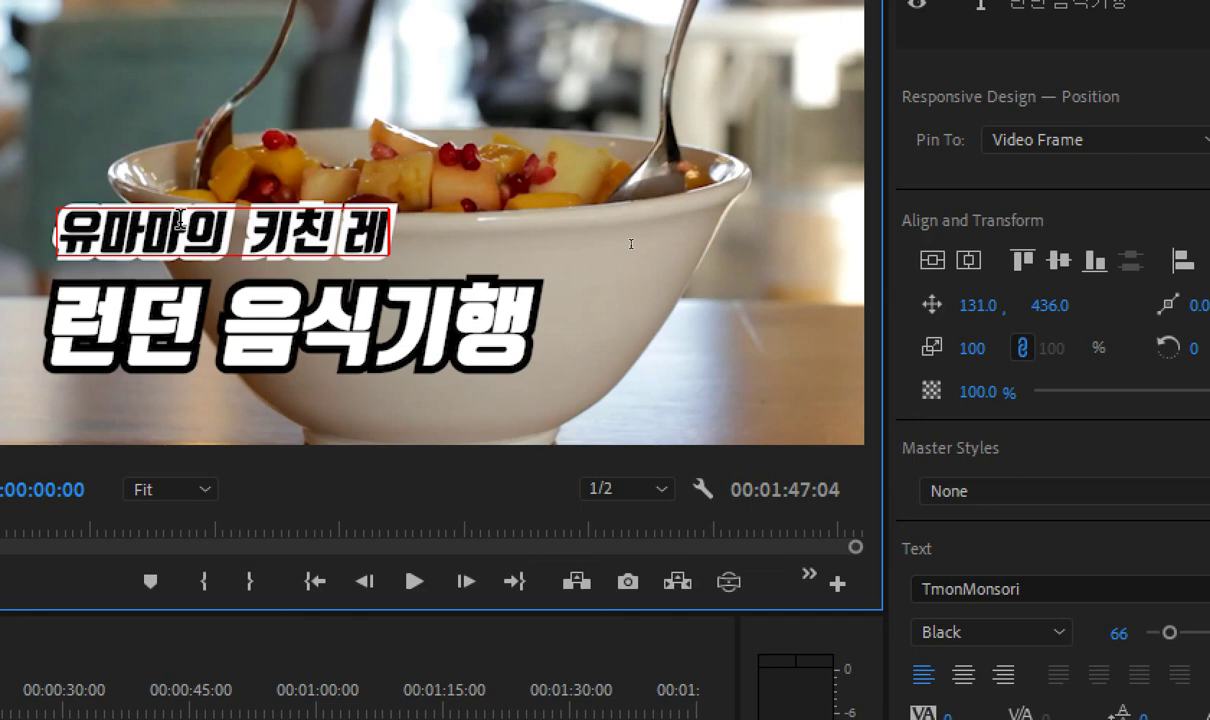
pyautogui.write('피')
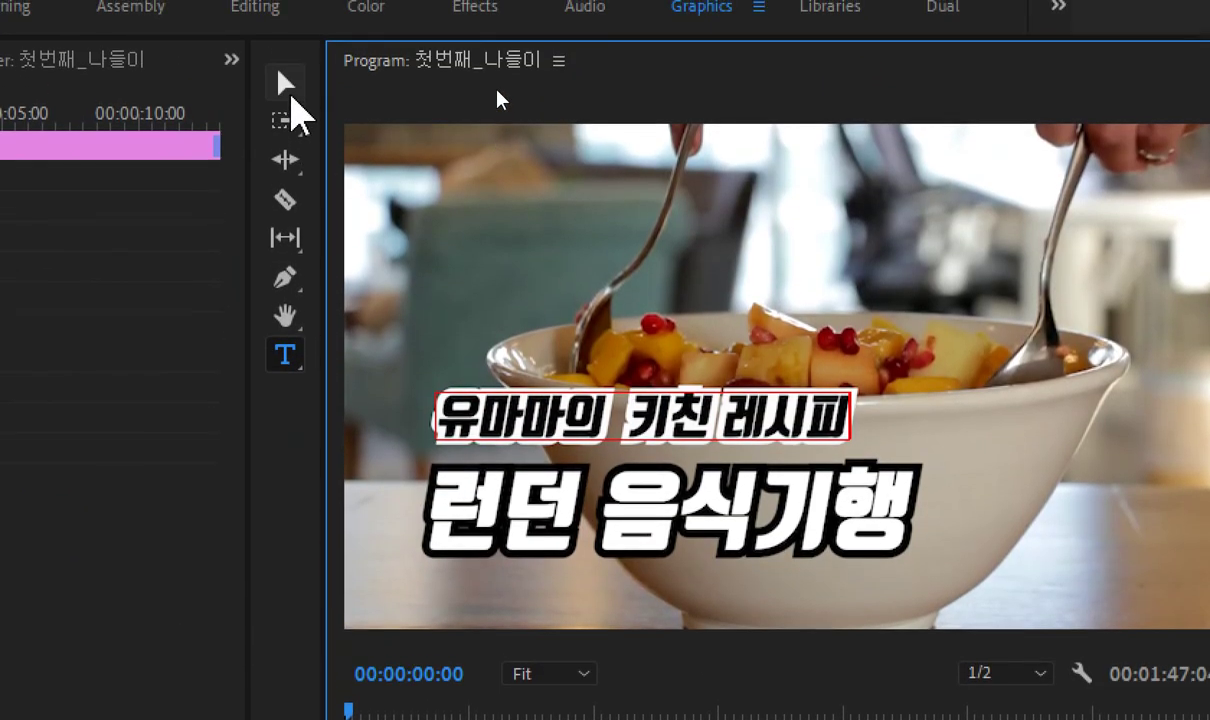
# Move the 런던 음식기행 title slightly closer to the line above it, at X 114.8, Y 578.6
pyautogui.click(289, 99)
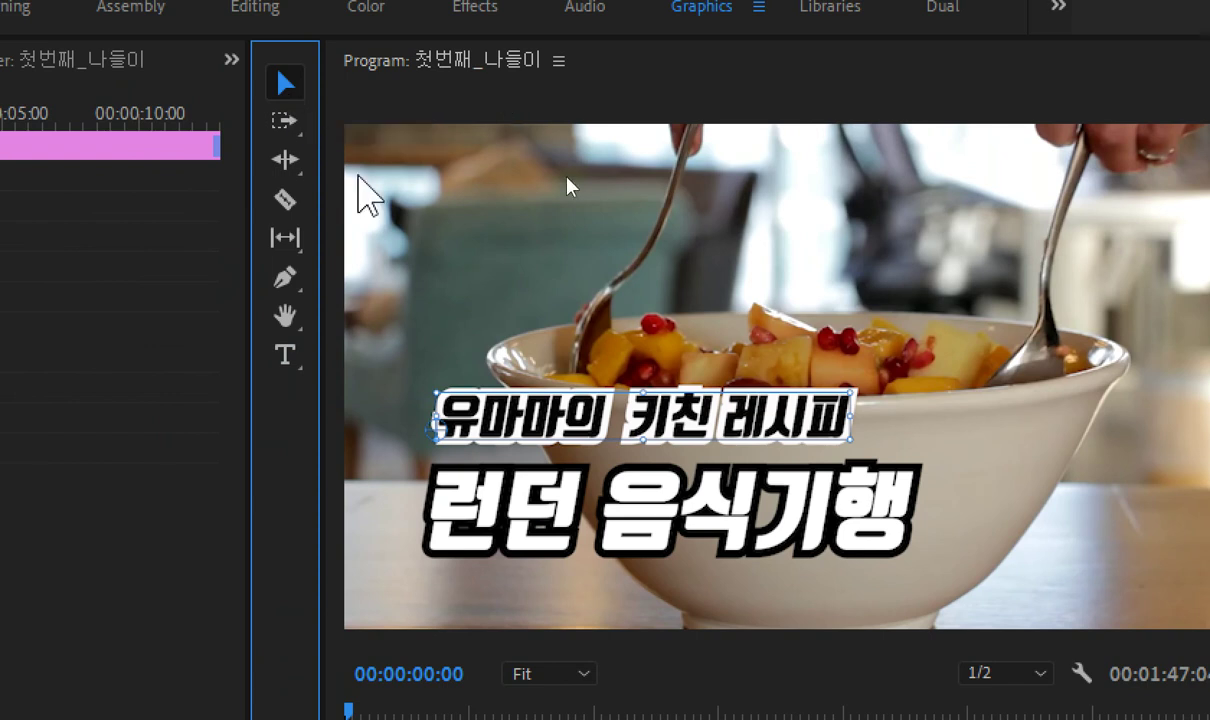
pyautogui.click(573, 538)
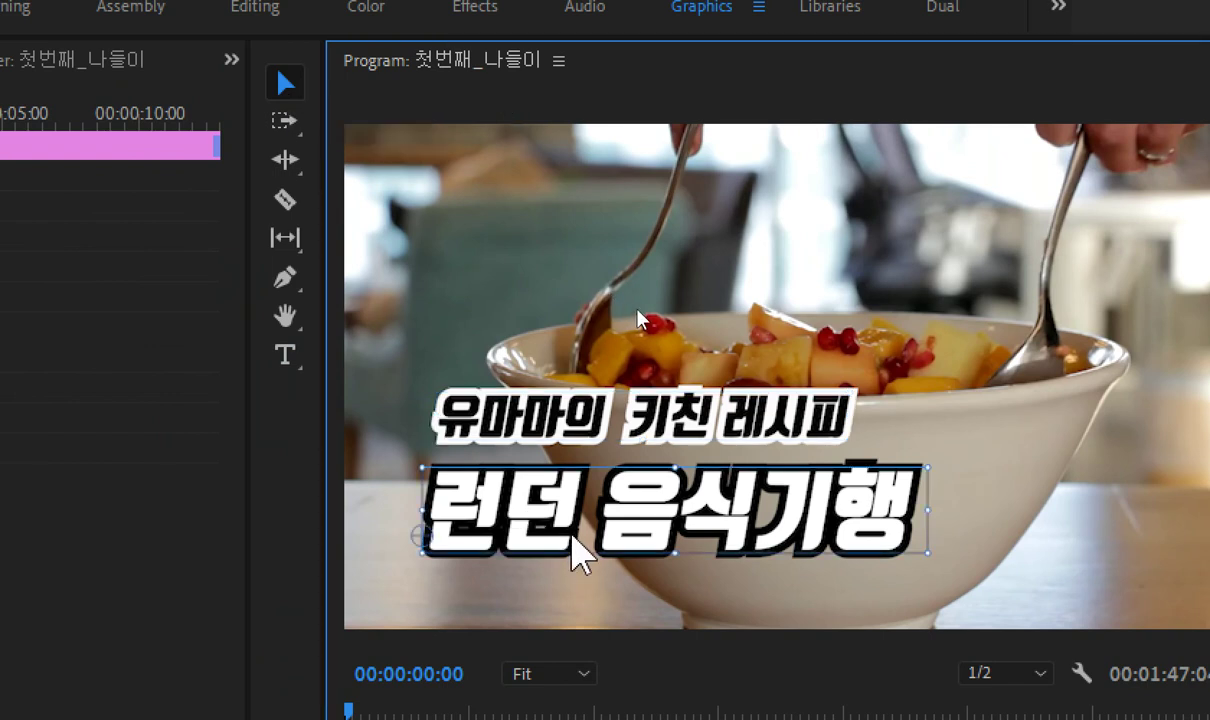
pyautogui.moveTo(573, 537); pyautogui.dragTo(581, 524)
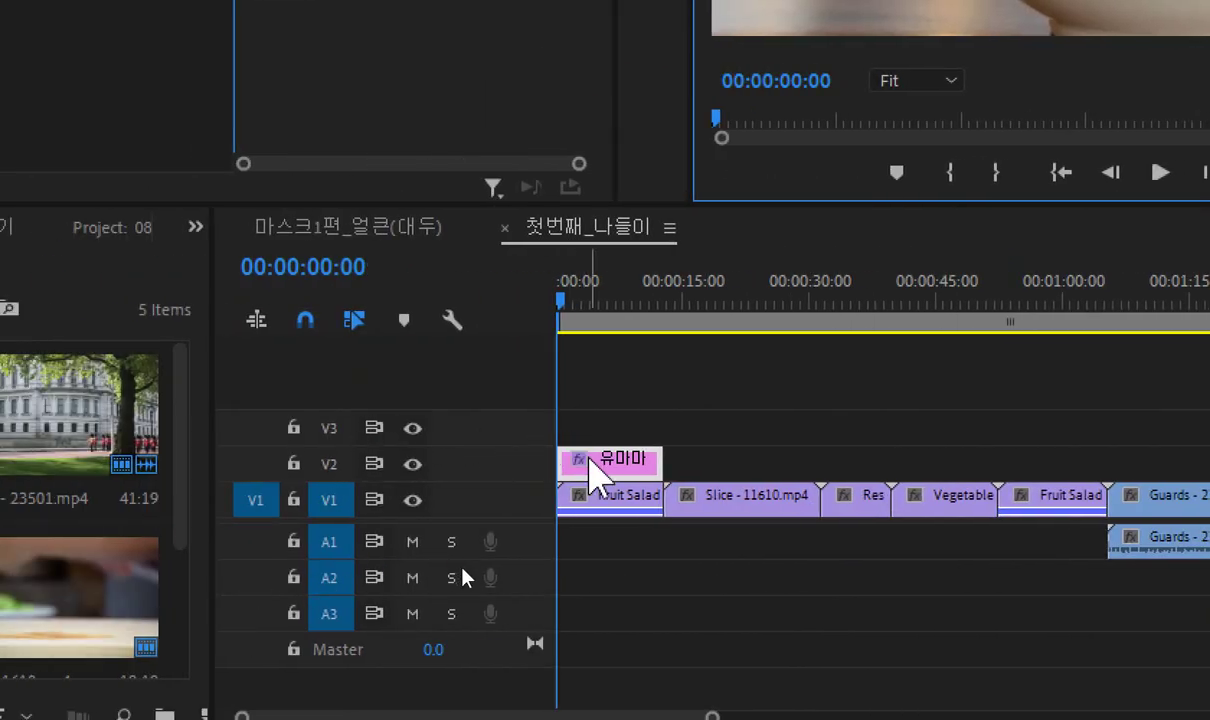
# Export the two-line title clip on V2 as a motion graphics template to the local Pr_MG_Tem folder, with a name beginning 01-레시피
pyautogui.rightClick(590, 462)
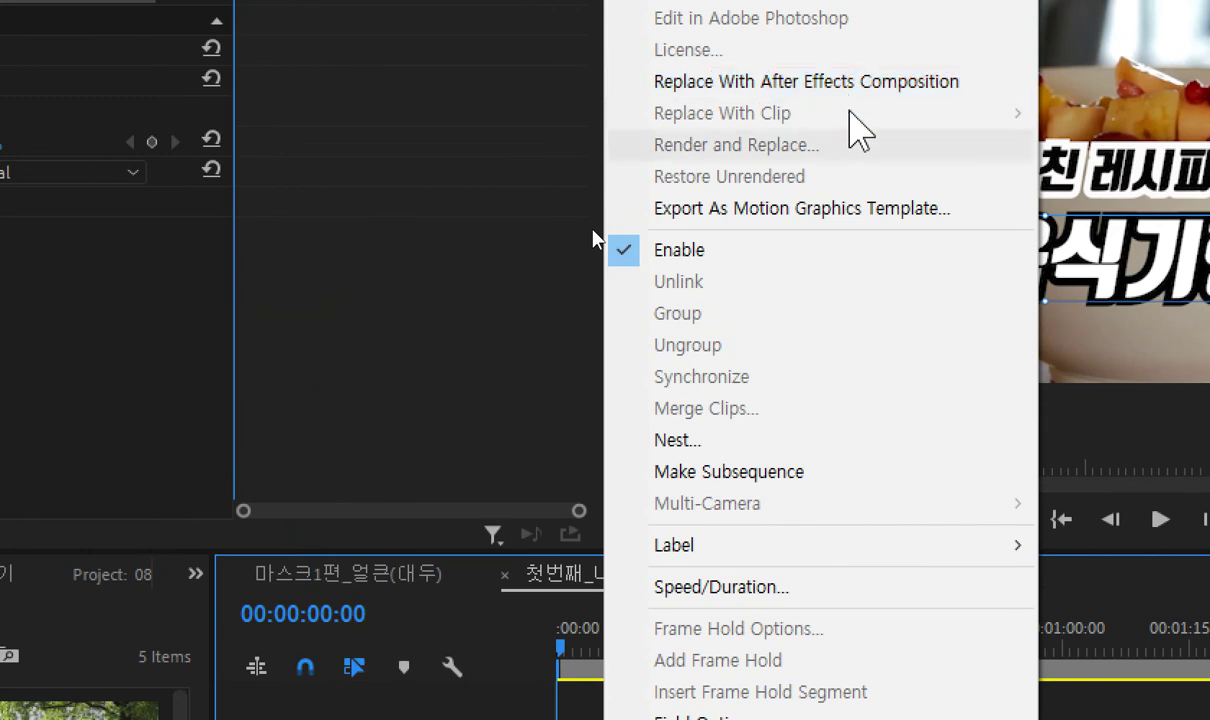
pyautogui.click(877, 208)
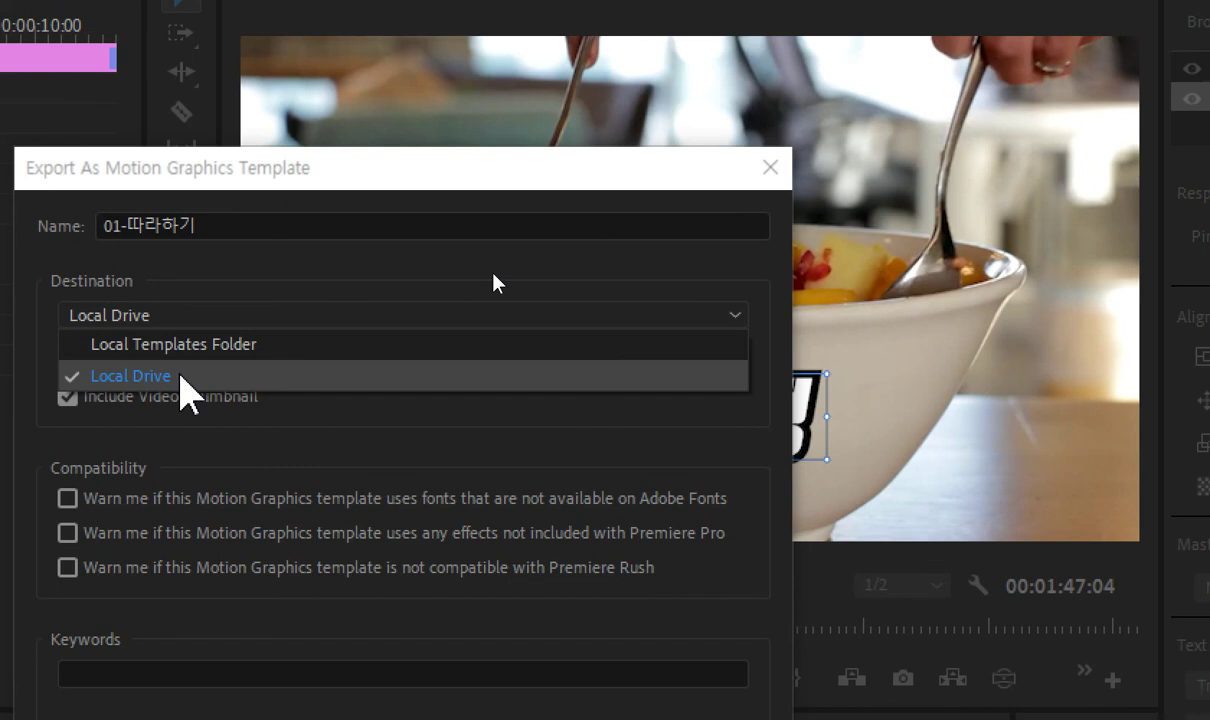
pyautogui.click(181, 377)
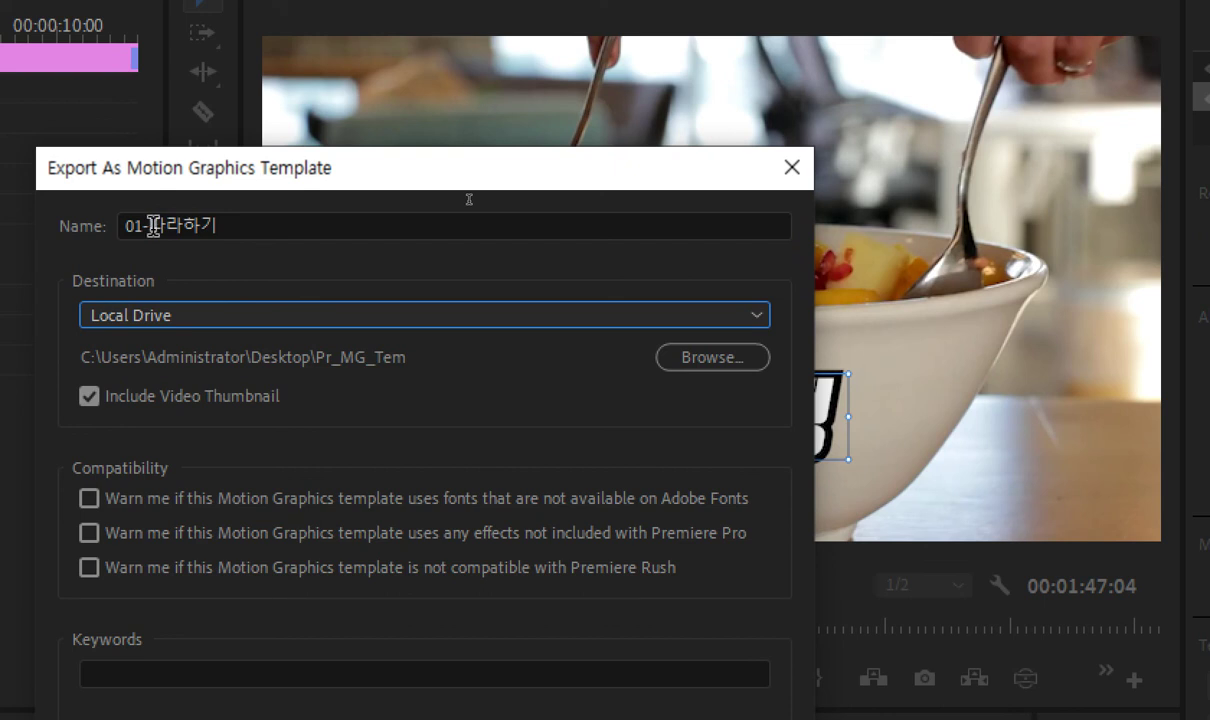
pyautogui.moveTo(153, 225); pyautogui.dragTo(238, 226)
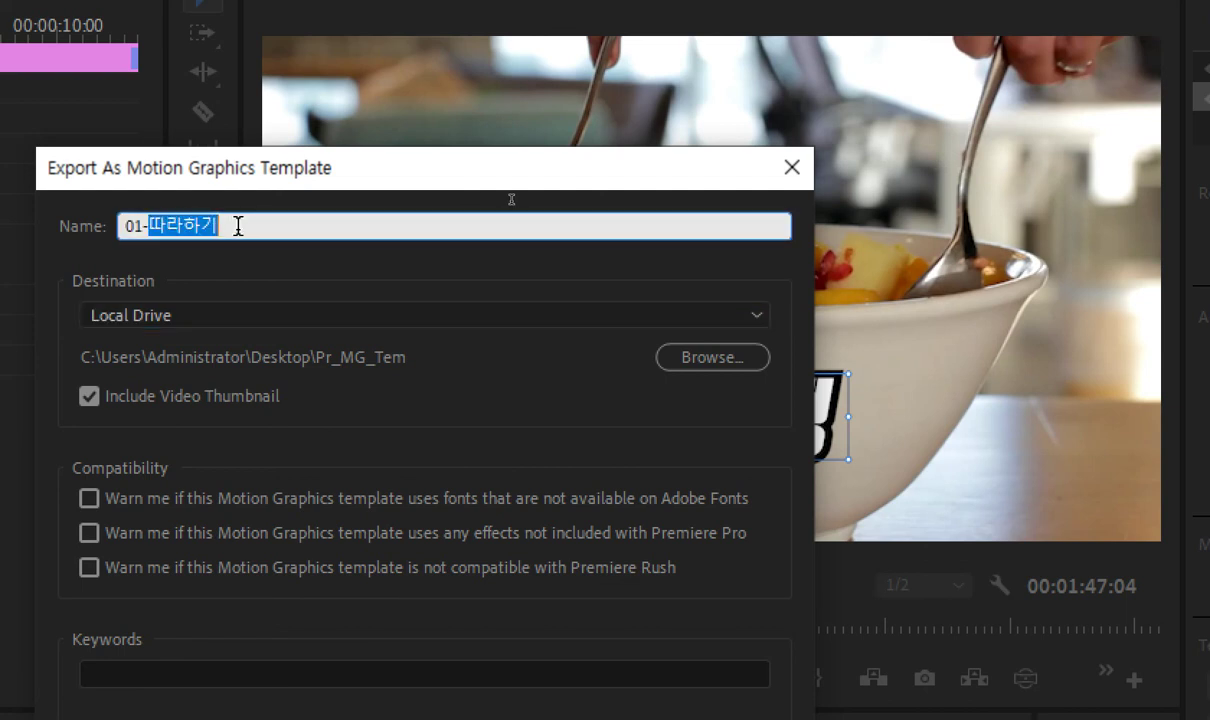
pyautogui.write('레시피타')
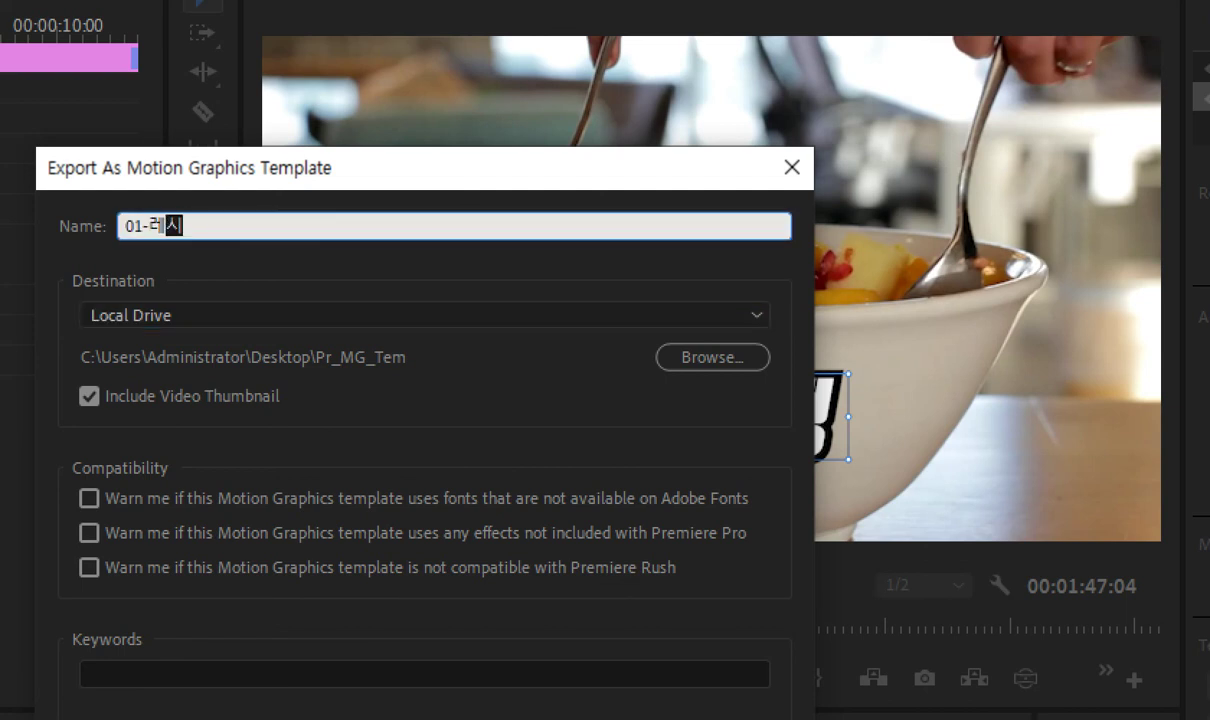
pyautogui.write('치틀')
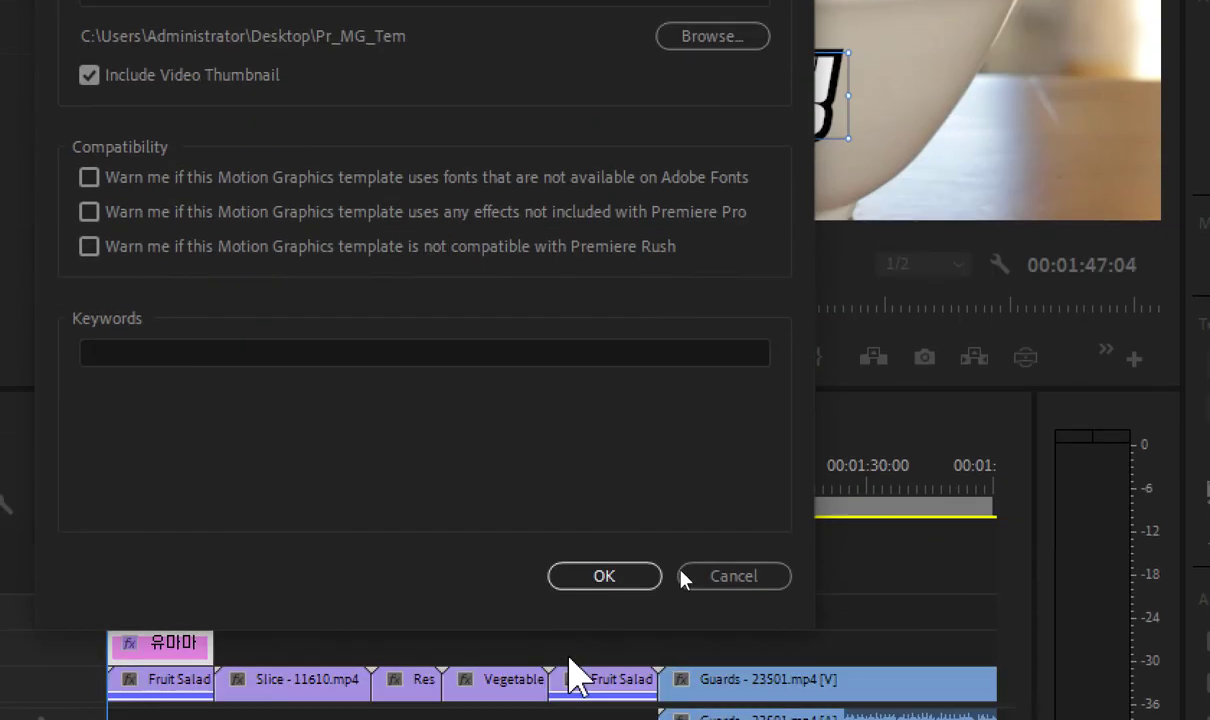
pyautogui.press('Return')
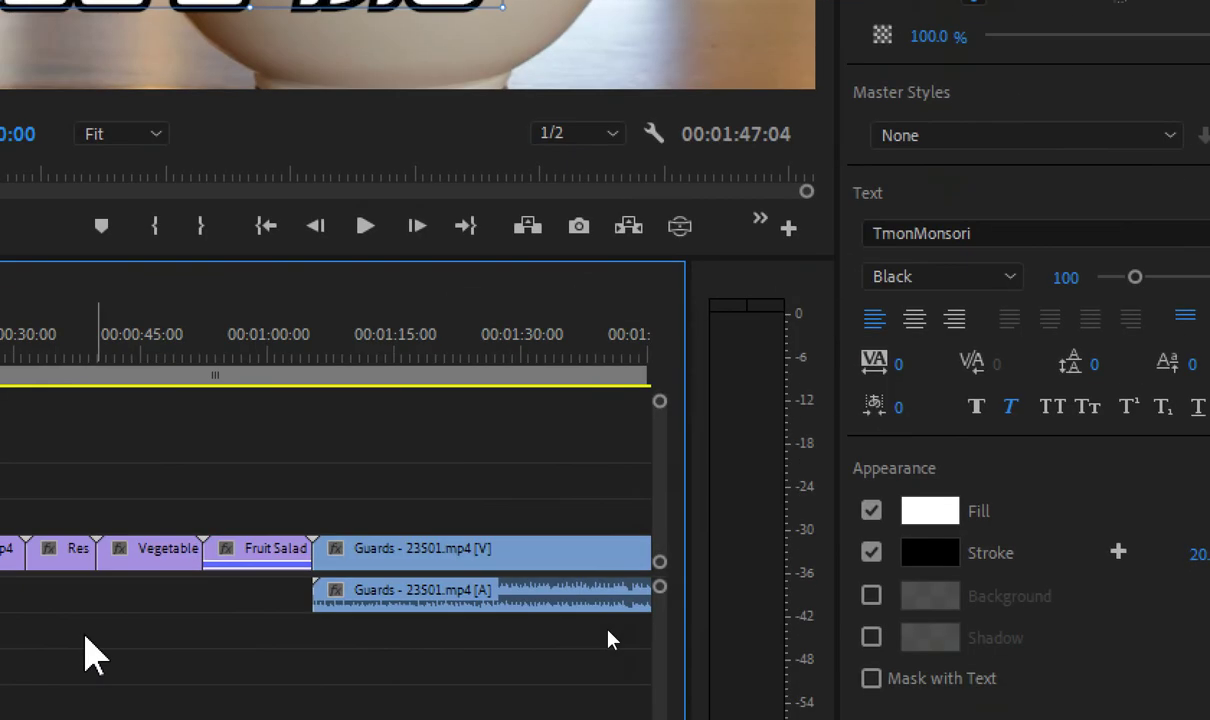
# Park the playhead at 00:01:06:18 on the Guards clip and open the desktop Pr_MG_Tem folder for installing a motion graphics template
pyautogui.click(408, 355)
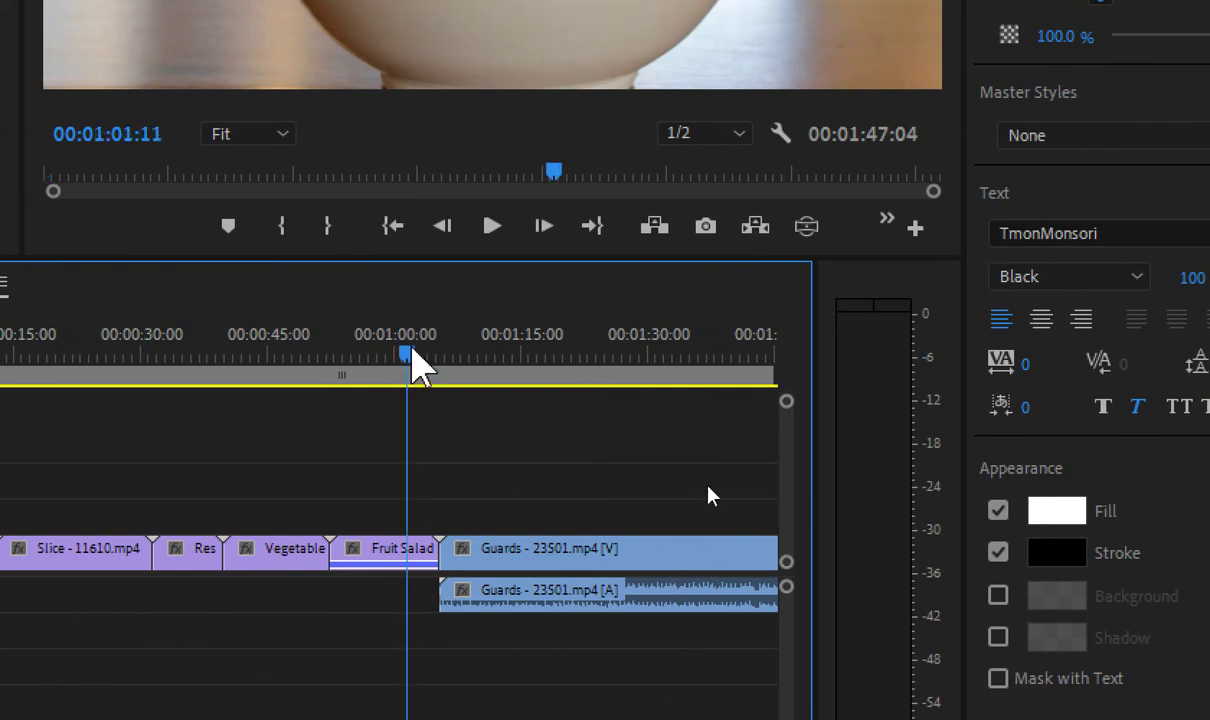
pyautogui.moveTo(408, 355); pyautogui.dragTo(451, 352)
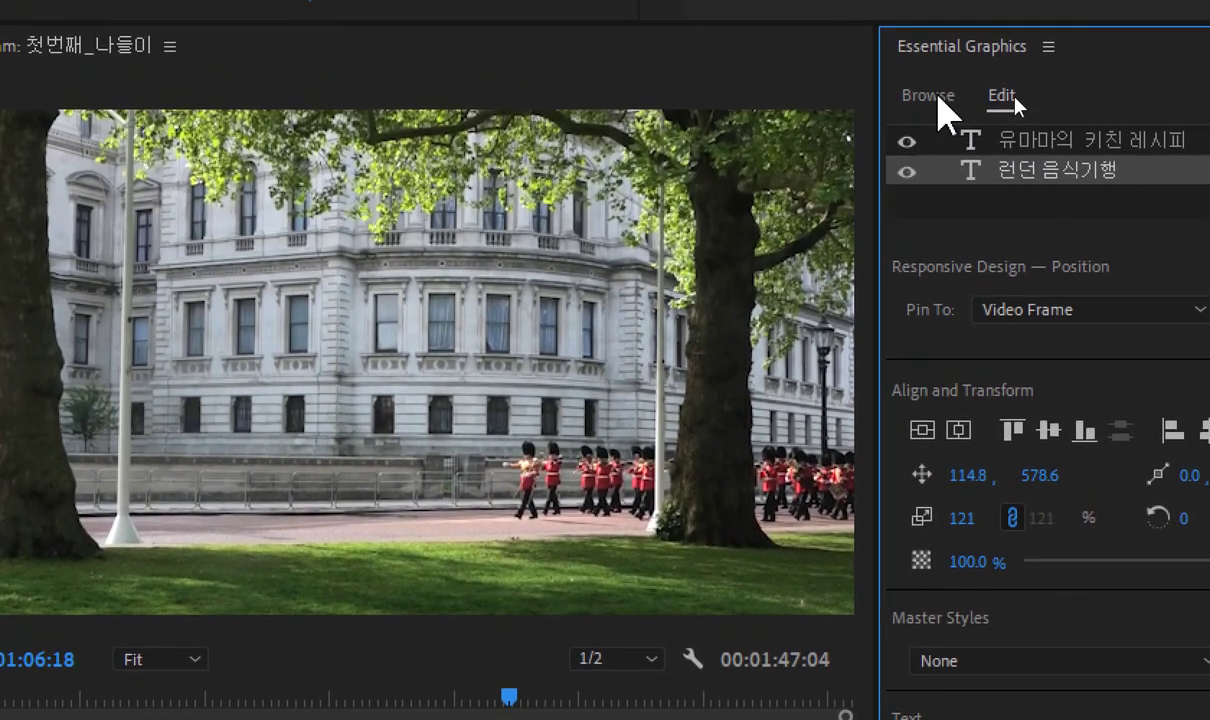
pyautogui.click(932, 54)
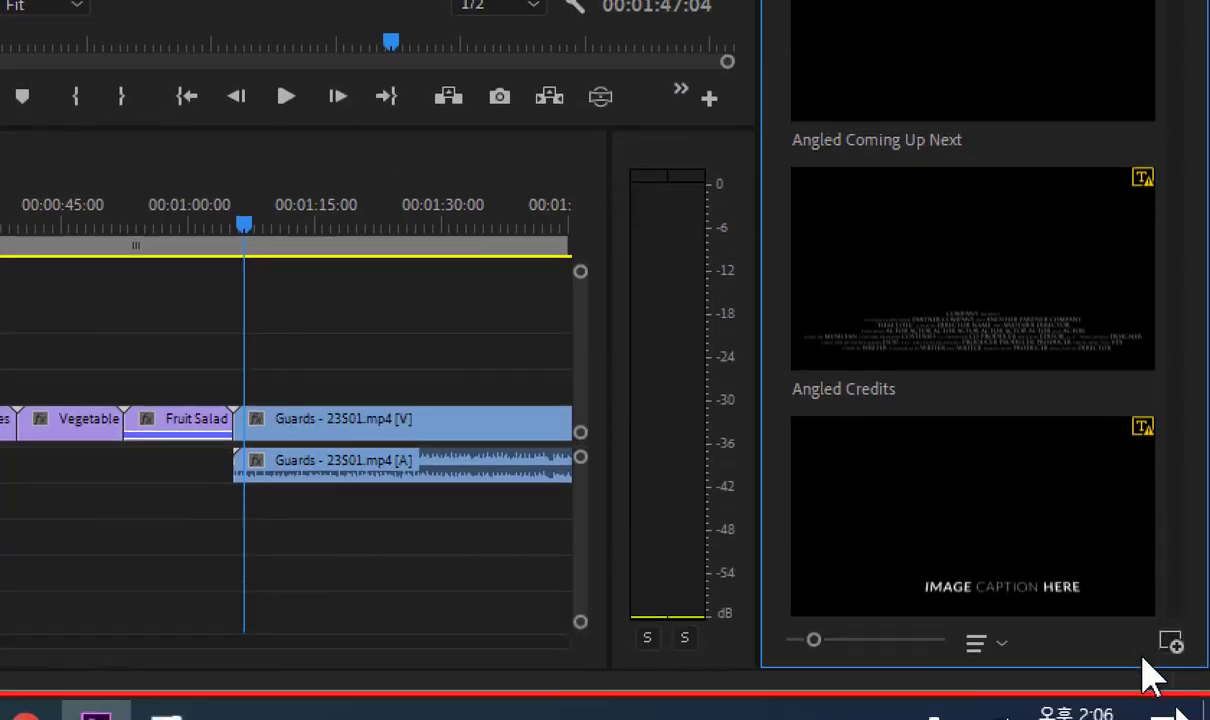
pyautogui.click(1175, 645)
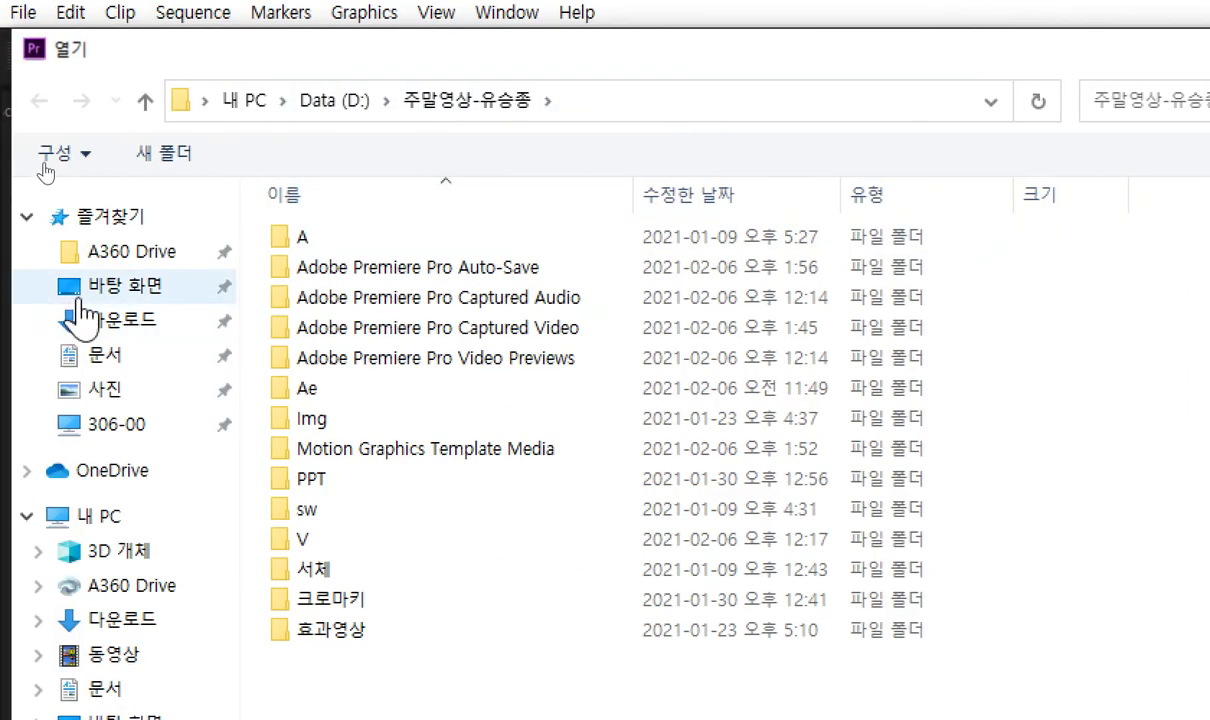
pyautogui.click(10, 286)
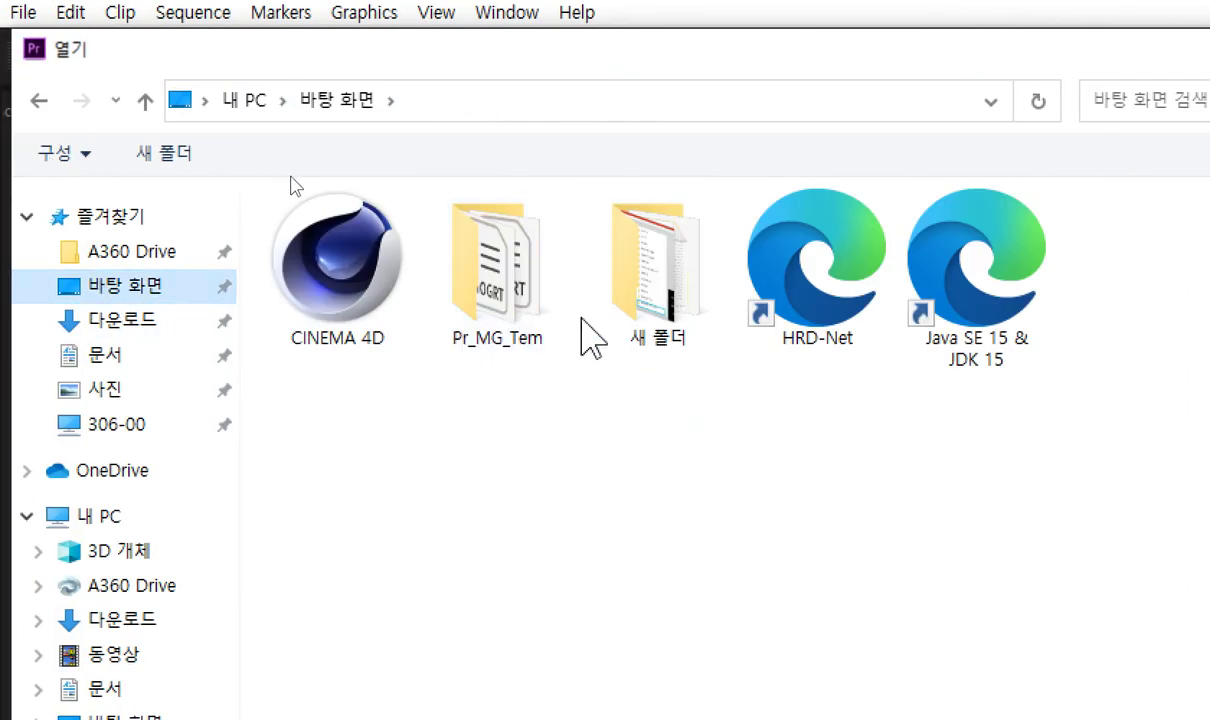
pyautogui.click(525, 295)
pyautogui.doubleClick(525, 295)
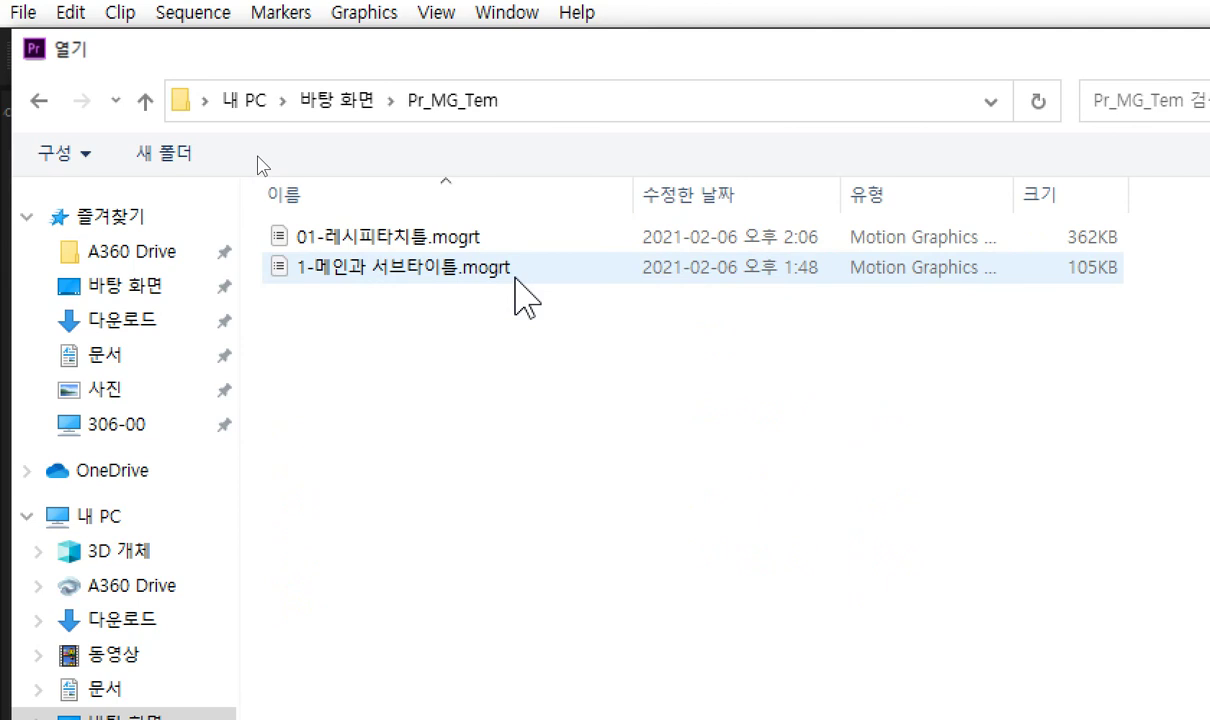
# Rename the exported 01-레시피타치틀.mogrt file as 1-레시피타치틀.mogrt and install it into the local templates
pyautogui.click(377, 243)
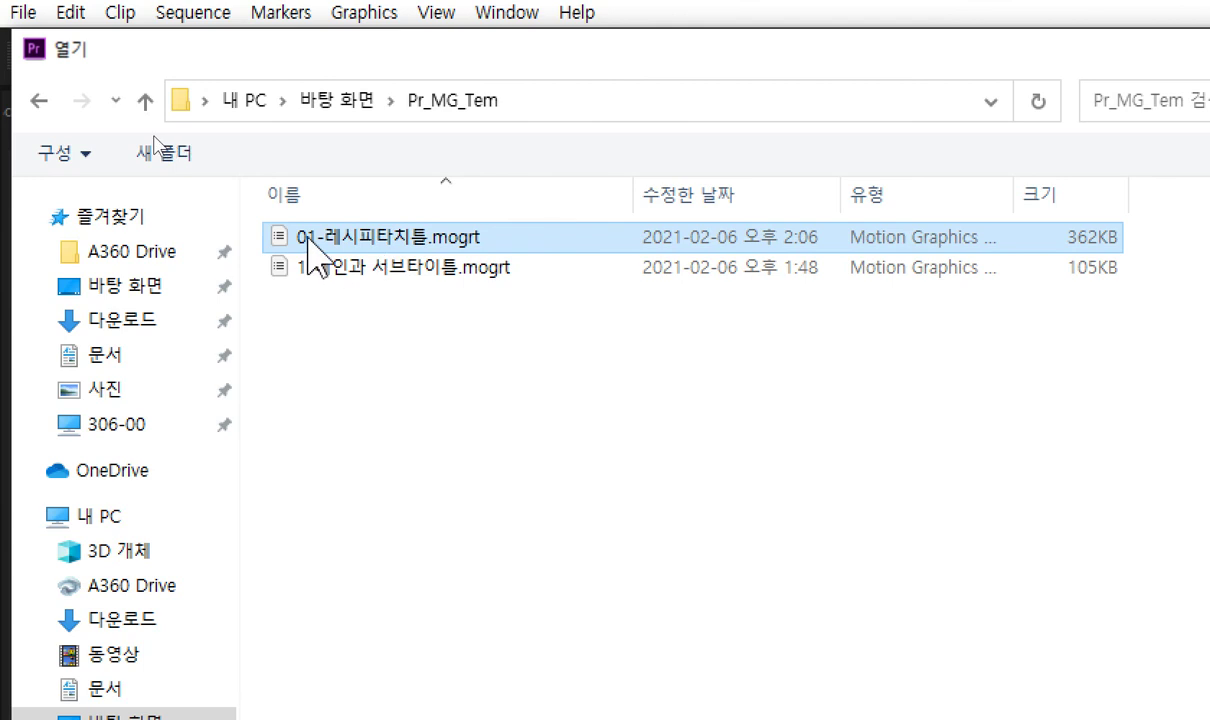
pyautogui.click(308, 243)
pyautogui.press('Home')
pyautogui.hotkey('shift', 'Right')
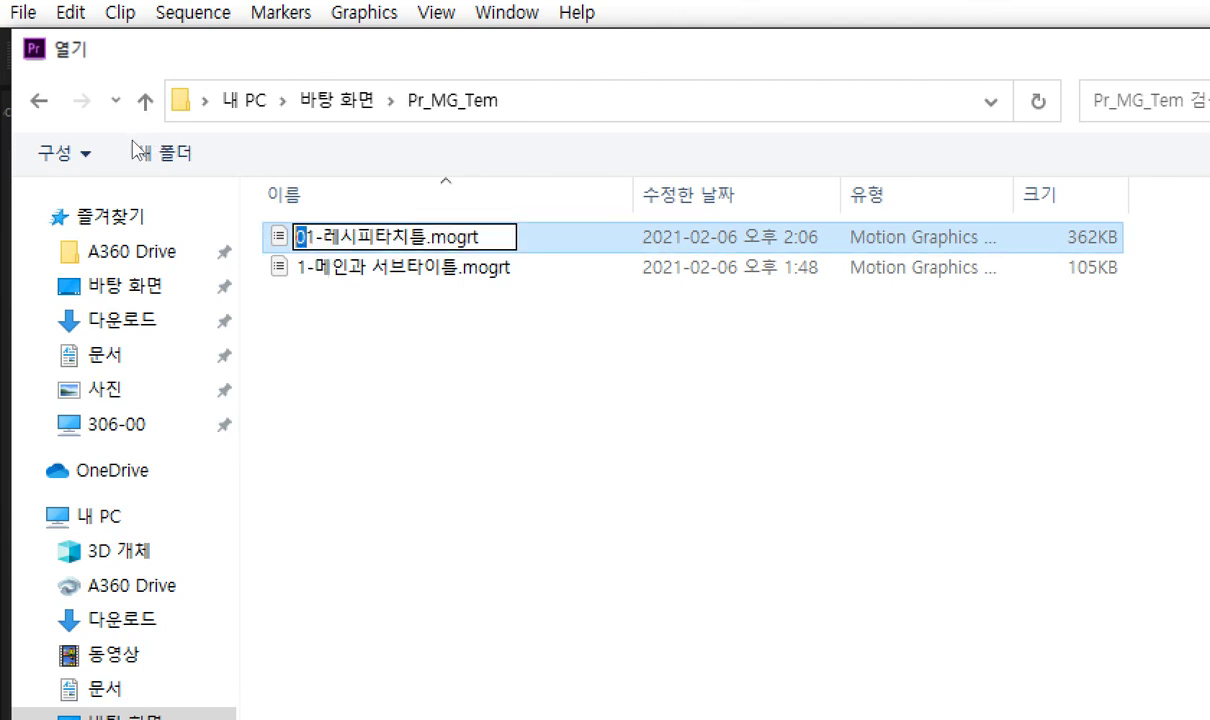
pyautogui.press('BackSpace')
pyautogui.click(378, 268)
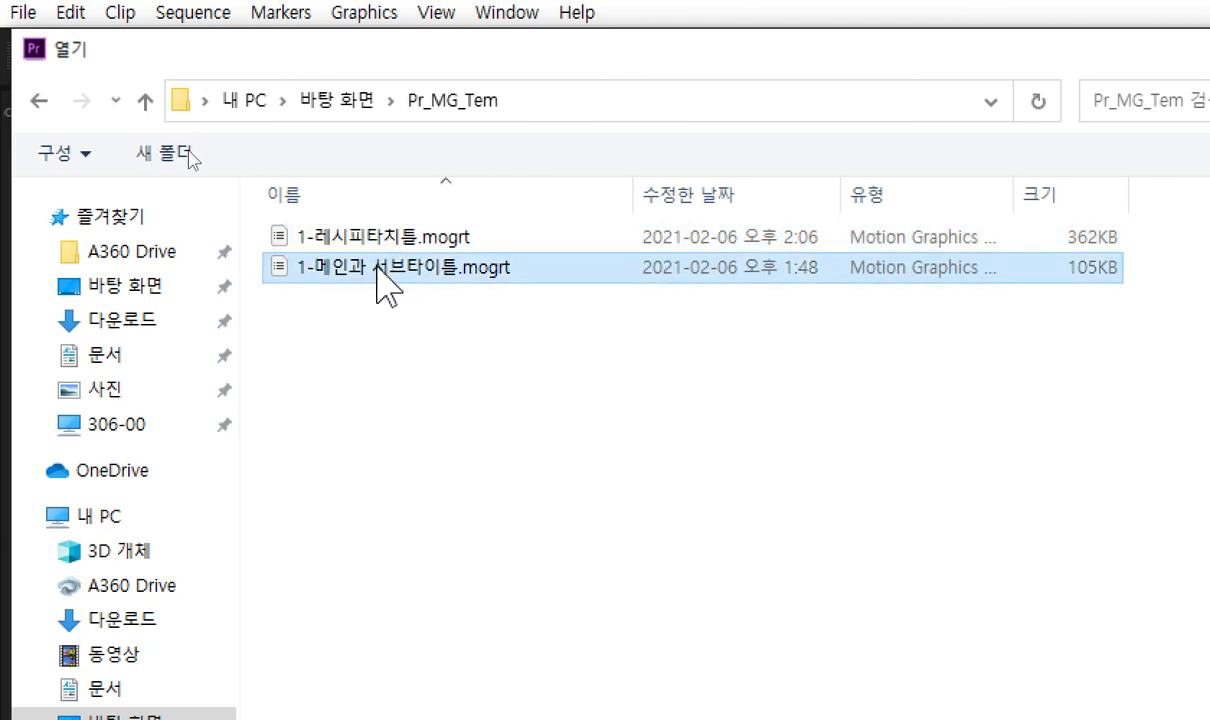
pyautogui.doubleClick(378, 238)
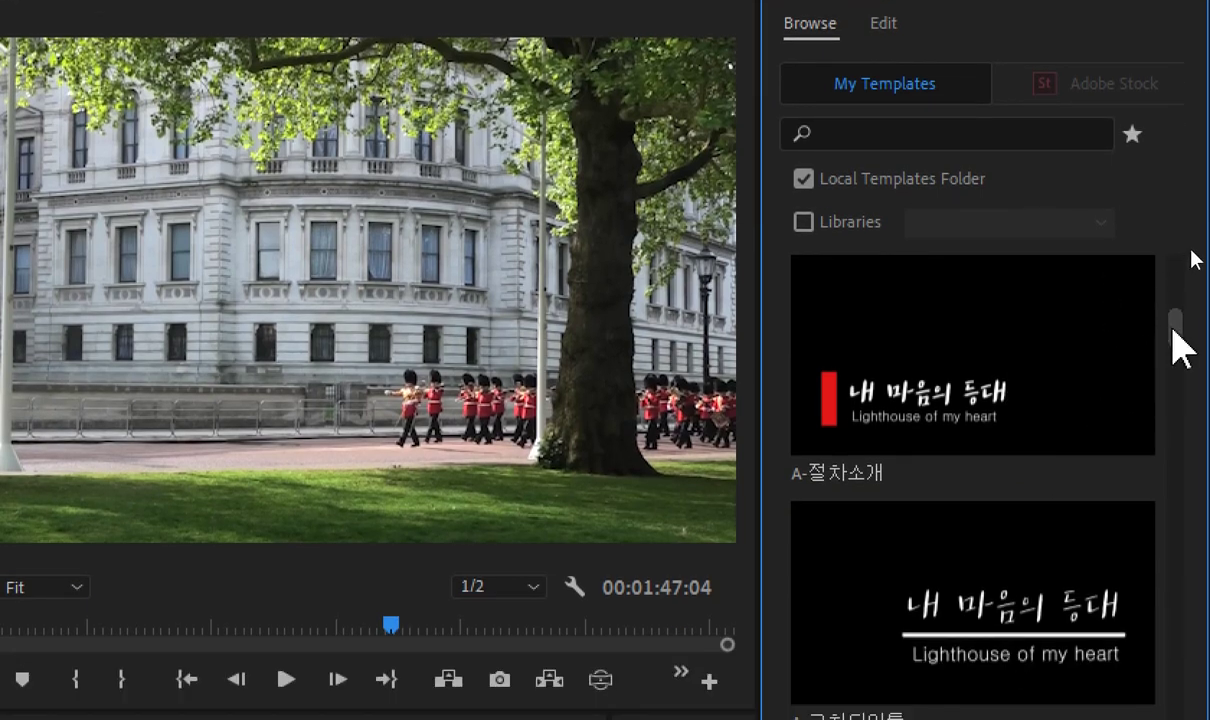
# Place the 01-레시피타치틀 template above the Guards clip in the timeline and move the playhead to 00:01:08:15
pyautogui.scroll(5, 1160, 338)
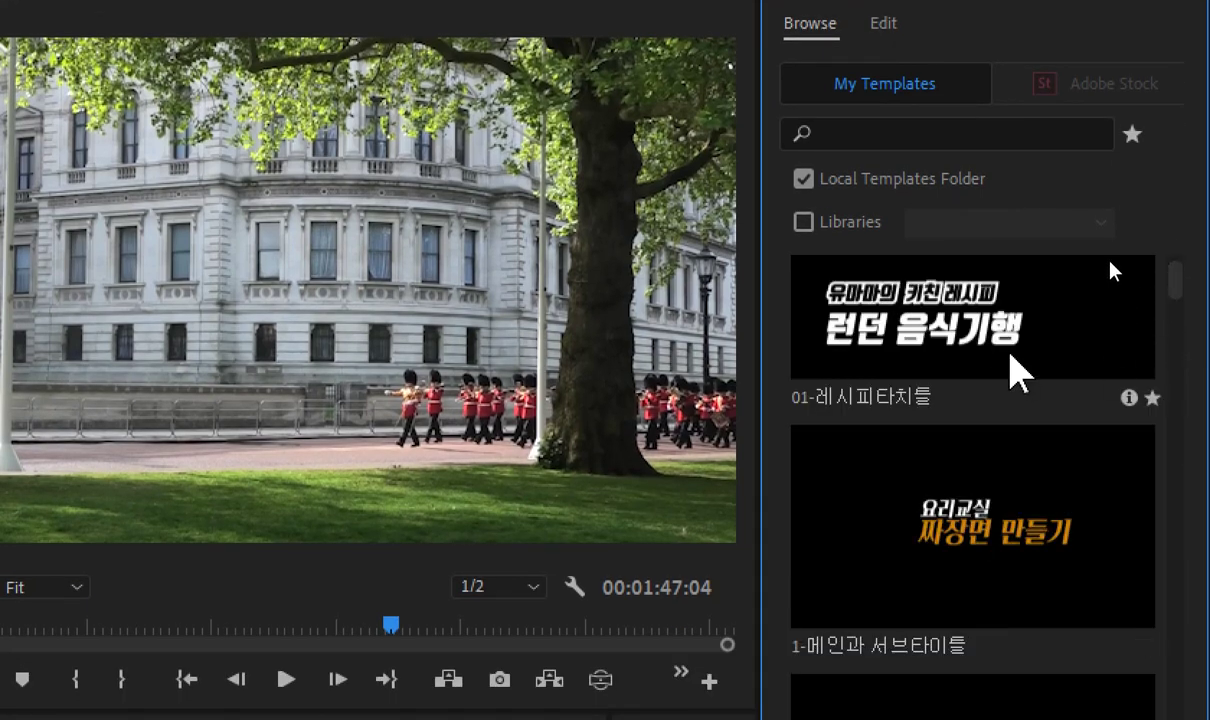
pyautogui.moveTo(948, 330); pyautogui.dragTo(505, 656)
pyautogui.moveTo(501, 486); pyautogui.dragTo(518, 488)
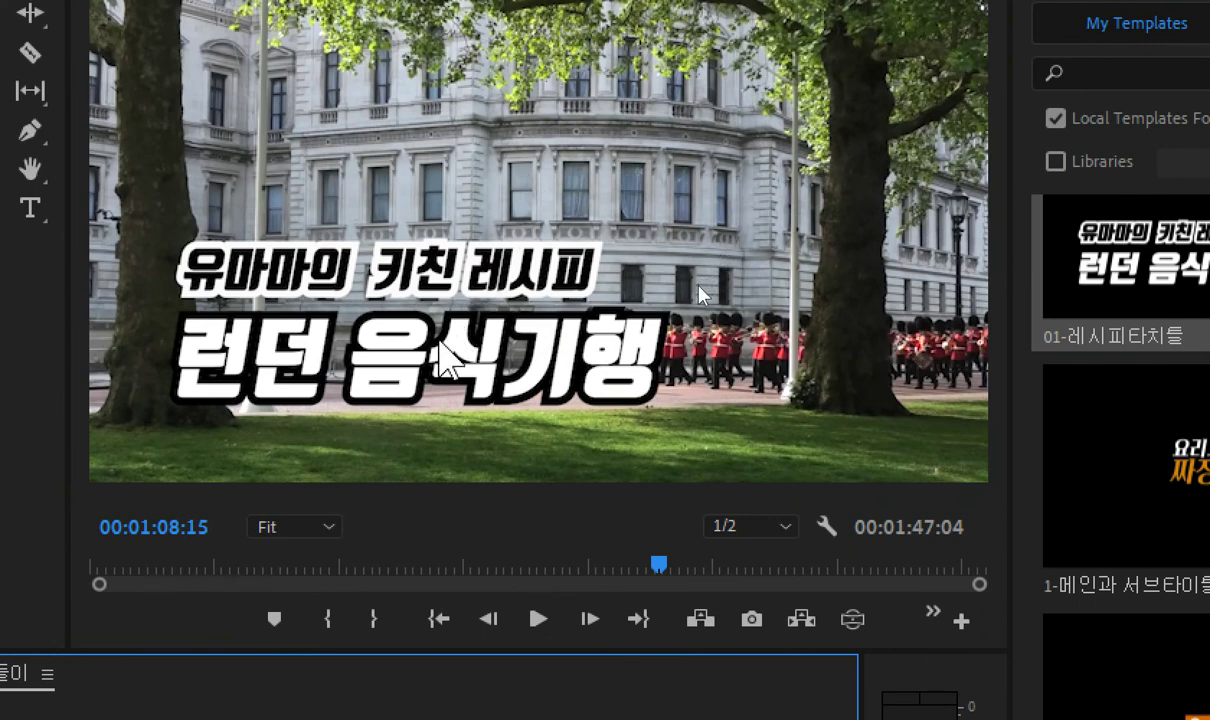
# Replace the 런던 음식기행 line of the placed title with 영국여행기 1편 and return to the Selection Tool
pyautogui.doubleClick(440, 345)
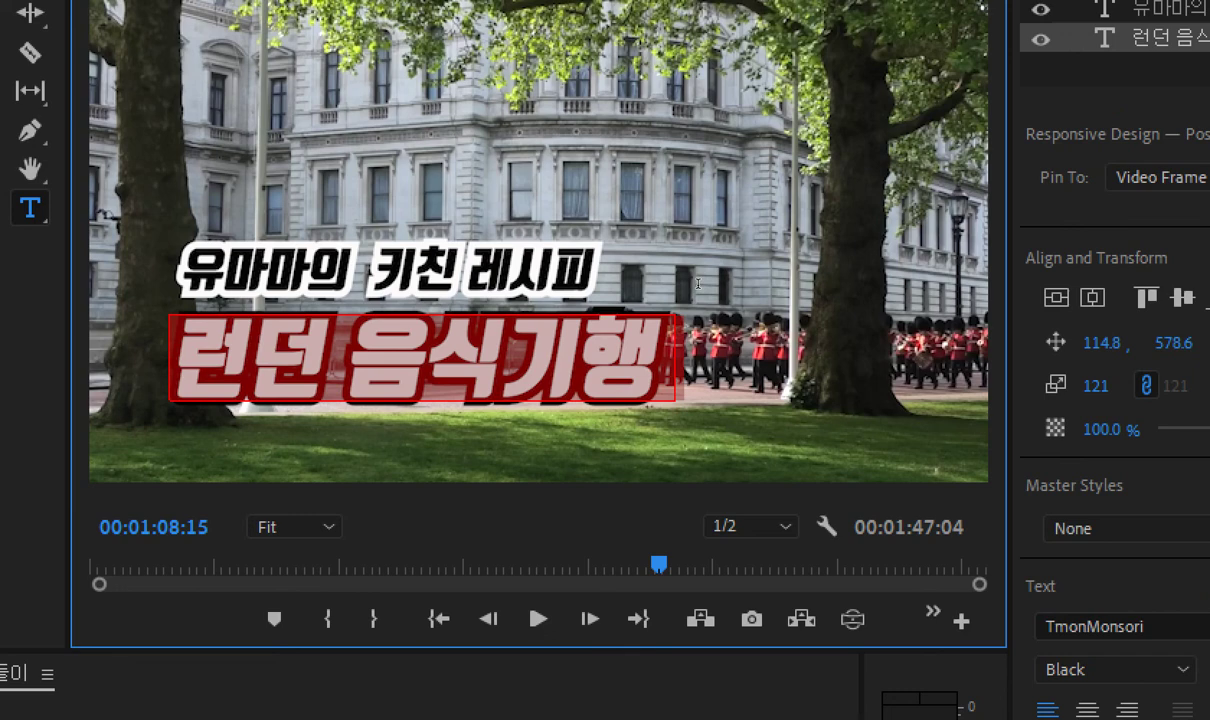
pyautogui.write('dud')
pyautogui.press('BackSpace')
pyautogui.press('BackSpace')
pyautogui.press('BackSpace')
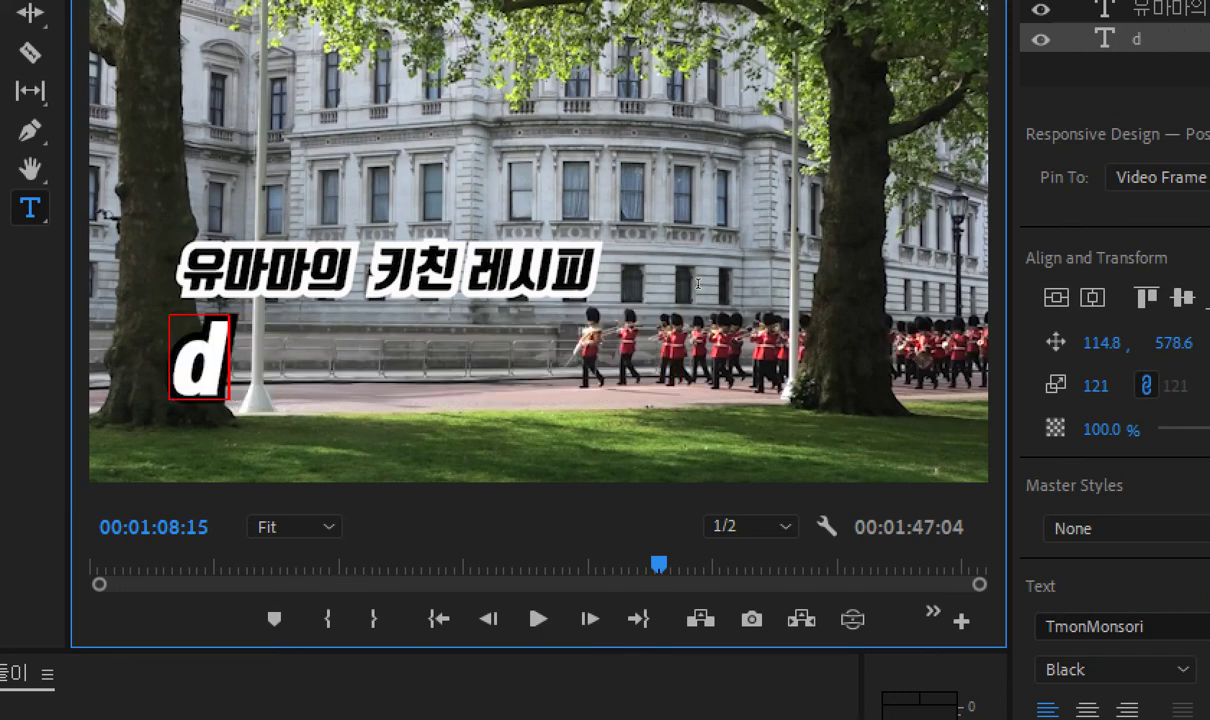
pyautogui.write('영국')
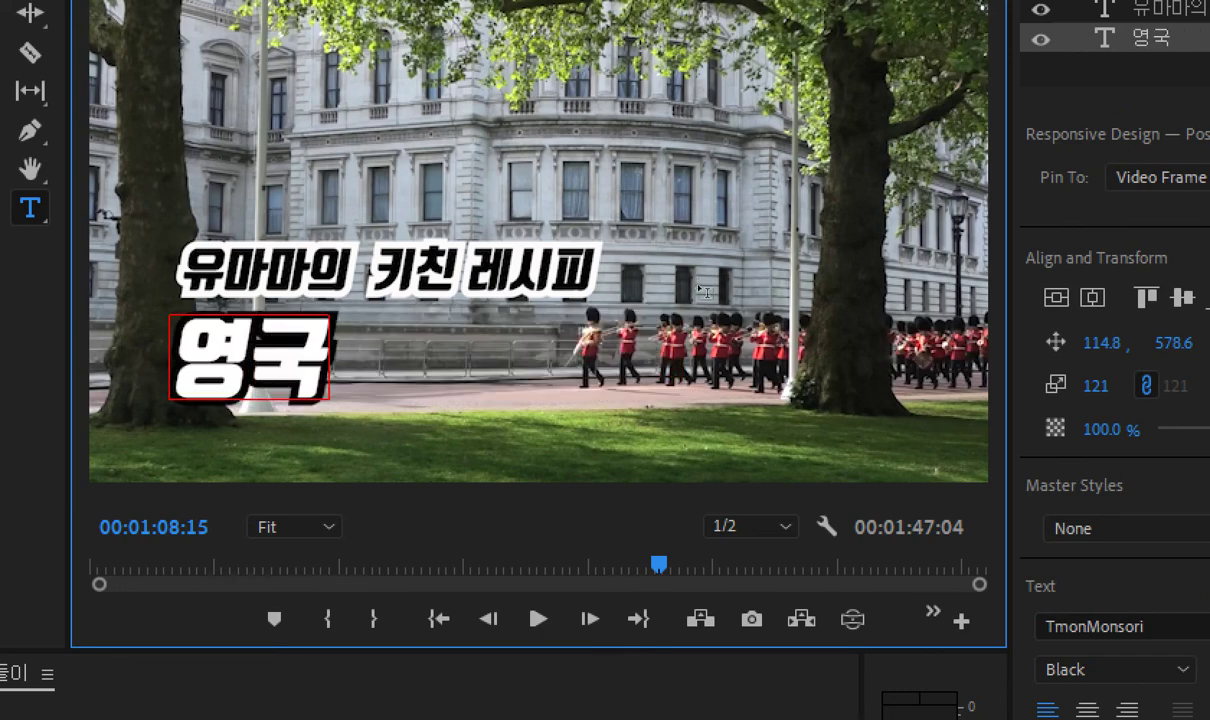
pyautogui.write('여행기 1')
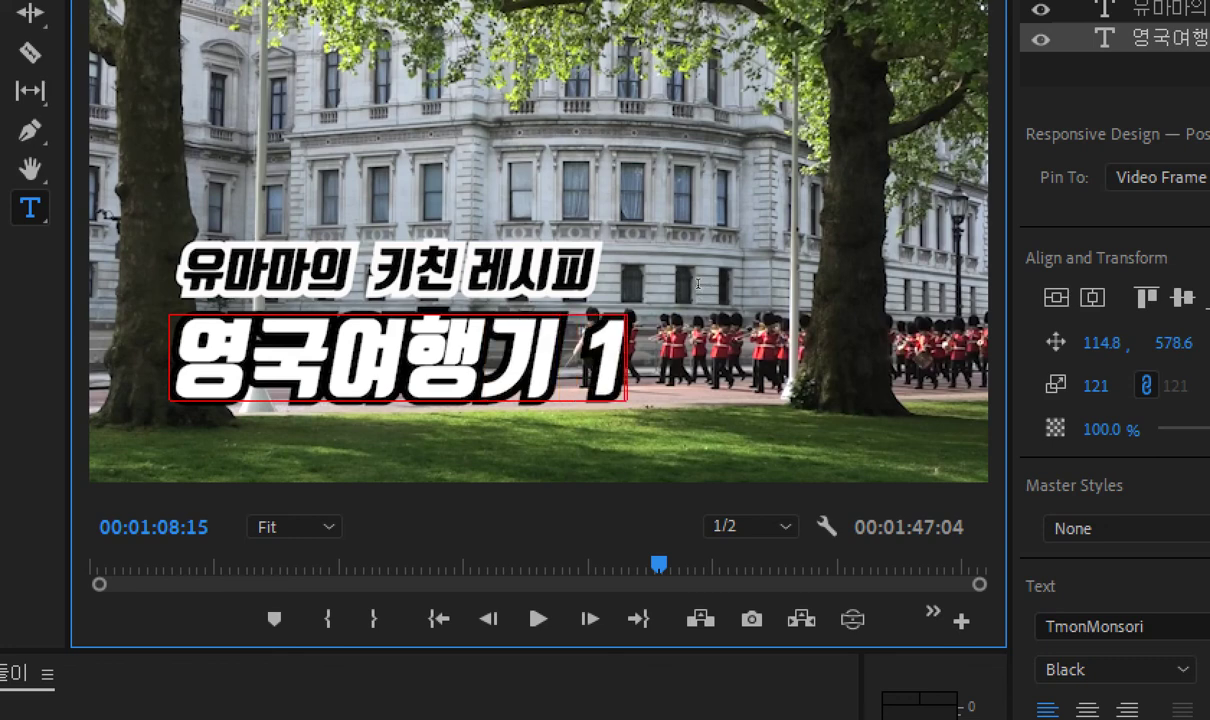
pyautogui.write('편')
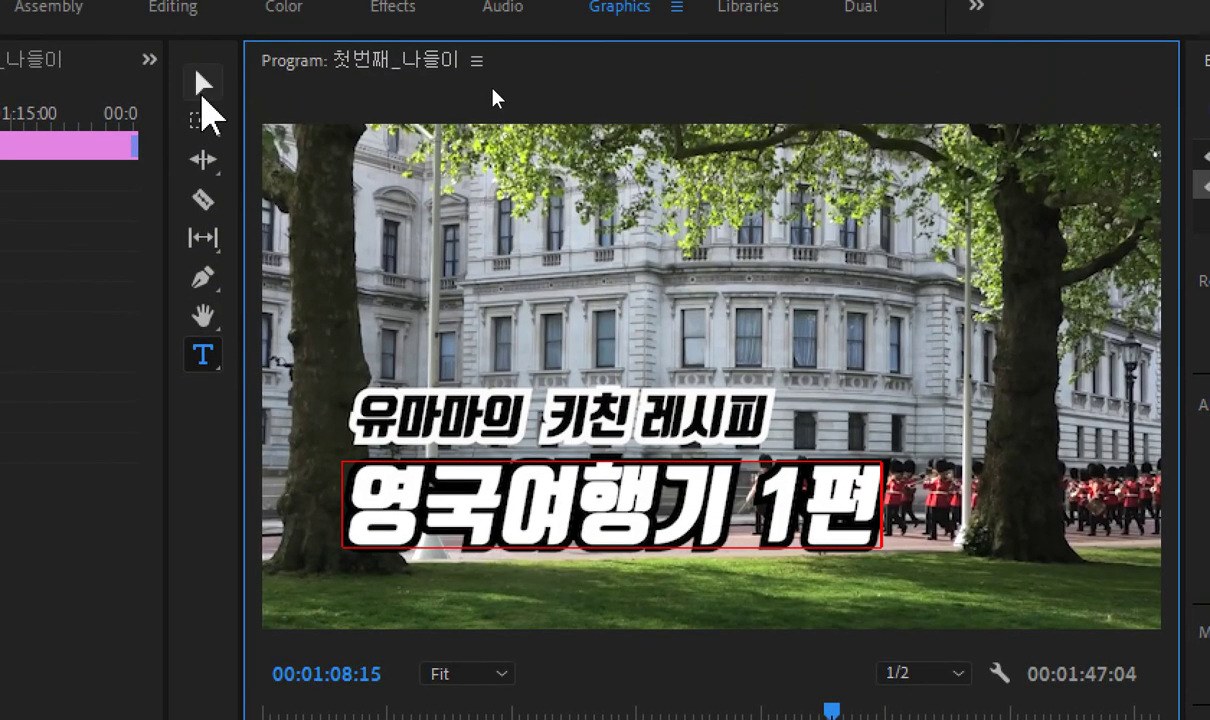
pyautogui.click(30, 0)
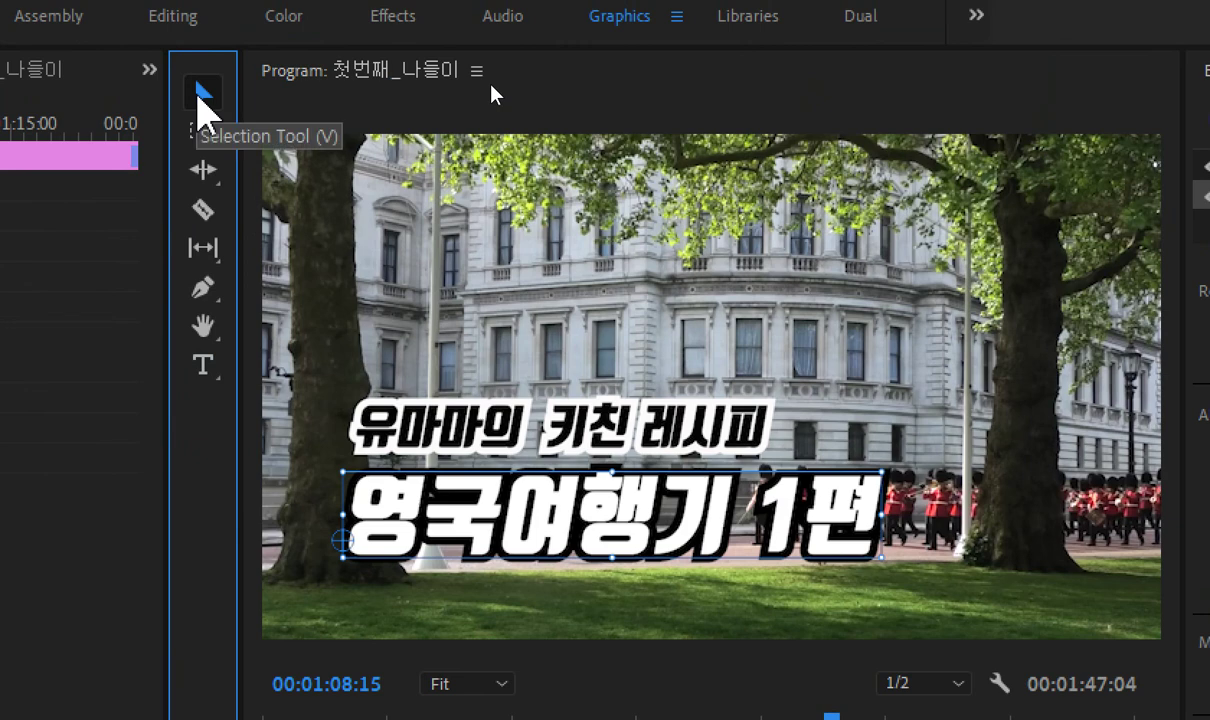